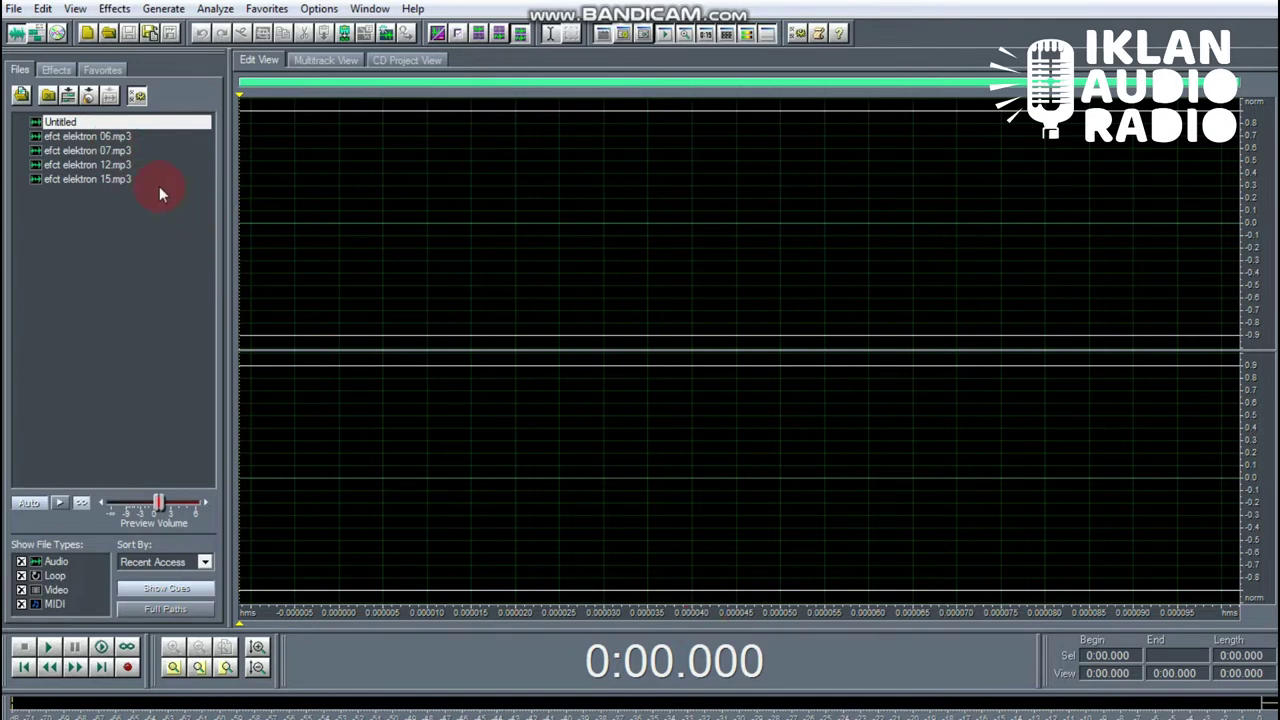
# Step: Open and play the sound effects efct elektron 06.mp3 and efct elektron 07.mp3 in the edit view
pyautogui.click(106, 139)
pyautogui.moveTo(106, 145); pyautogui.dragTo(277, 238)
pyautogui.click(258, 220)
pyautogui.press('space')
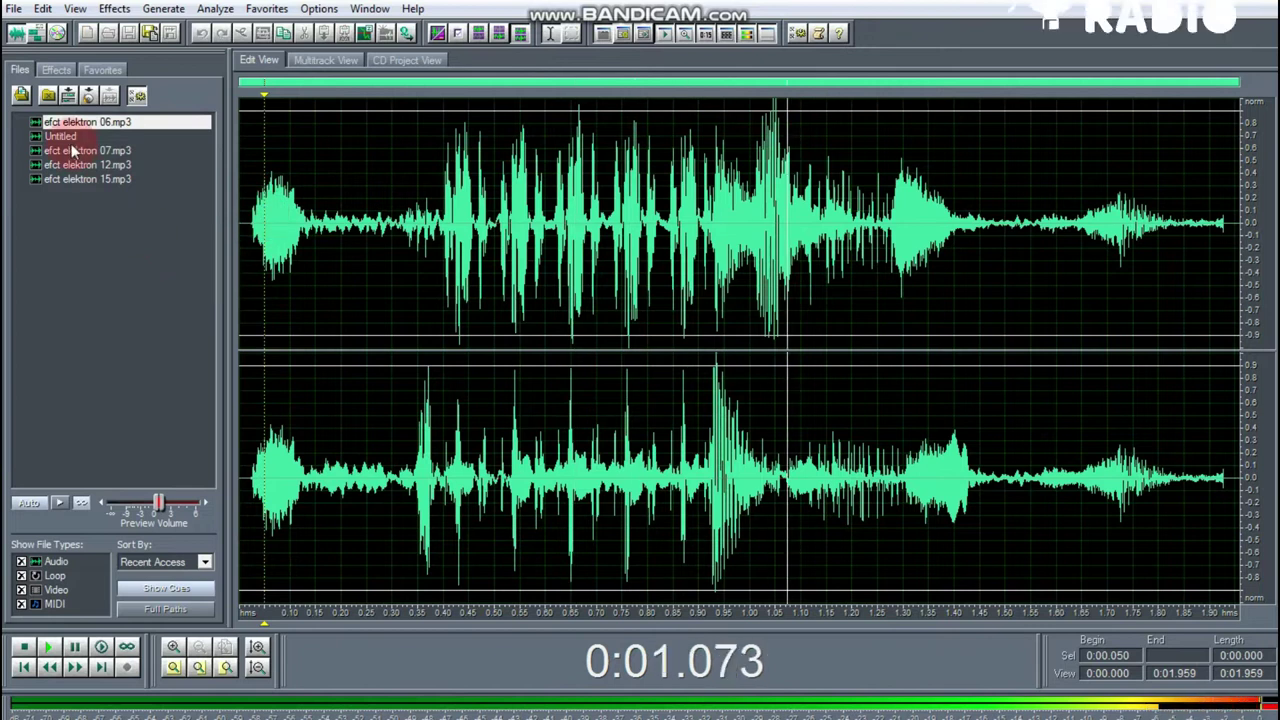
pyautogui.press('space')
pyautogui.press('space')
pyautogui.moveTo(75, 152); pyautogui.dragTo(423, 251)
pyautogui.press('space')
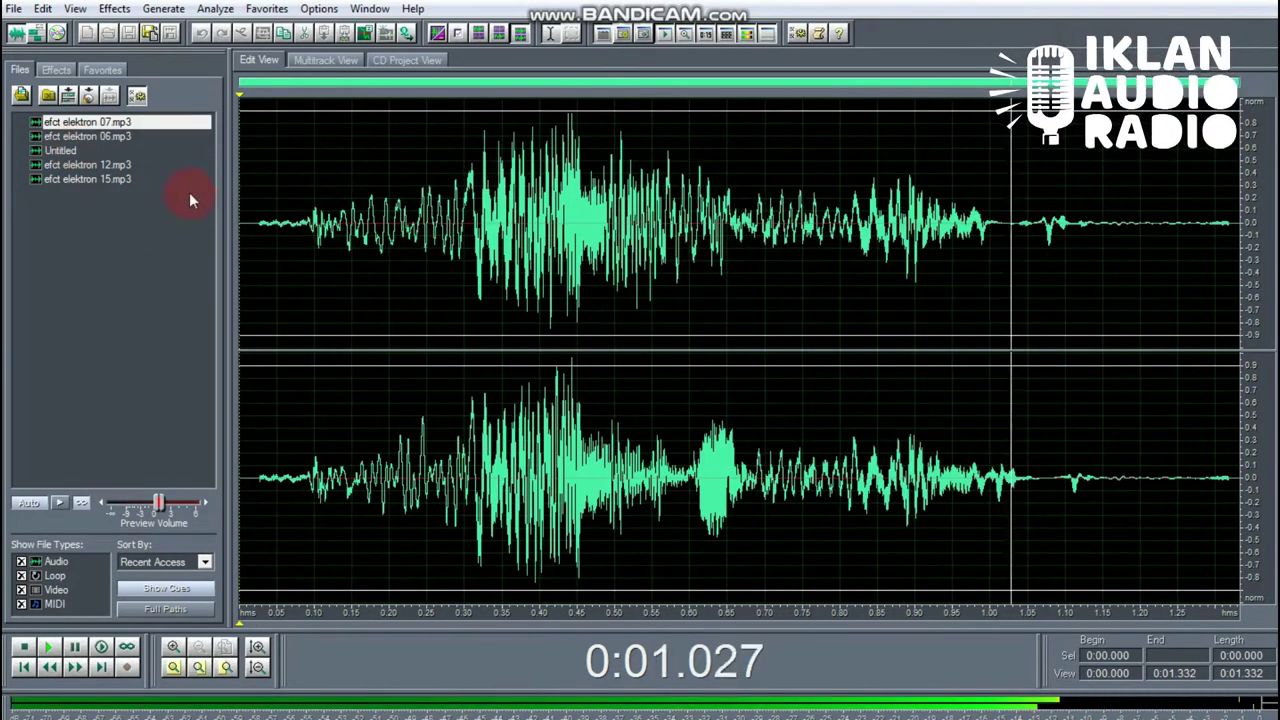
# Step: Open and play the sound effects efct elektron 12.mp3 and efct elektron 15.mp3
pyautogui.doubleClick(86, 164)
pyautogui.press('space')
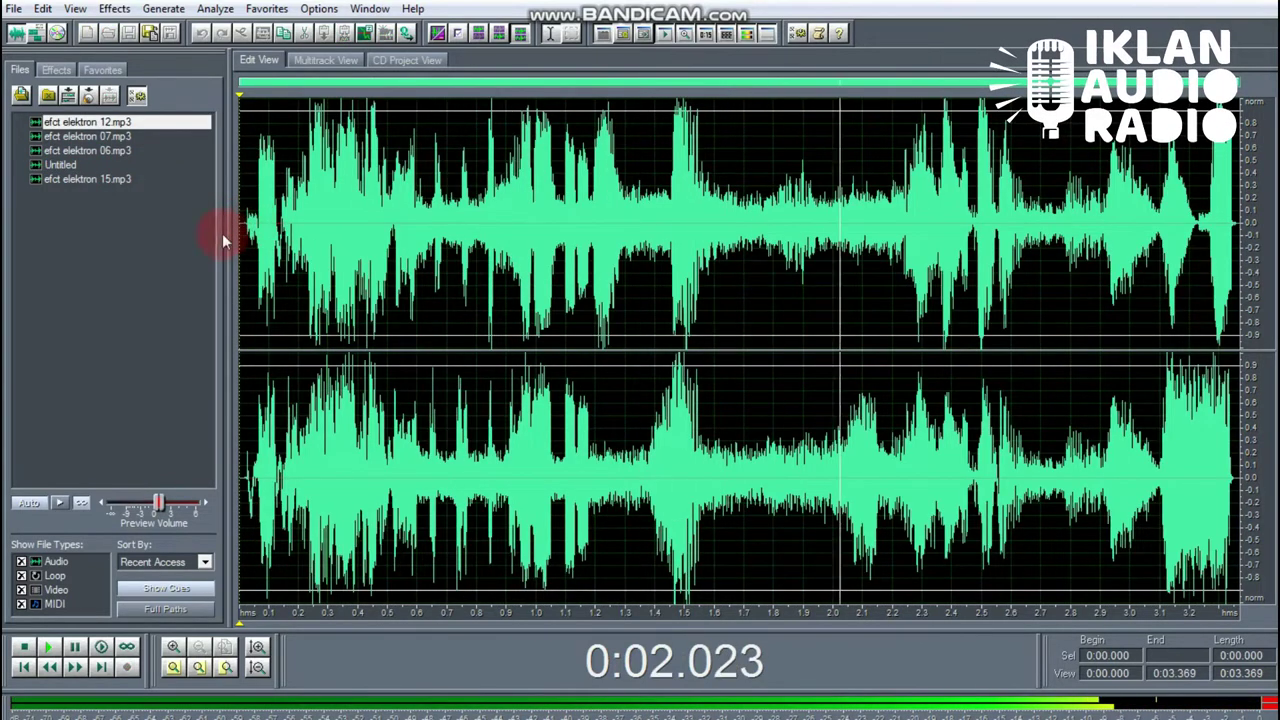
pyautogui.doubleClick(69, 180)
pyautogui.press('space')
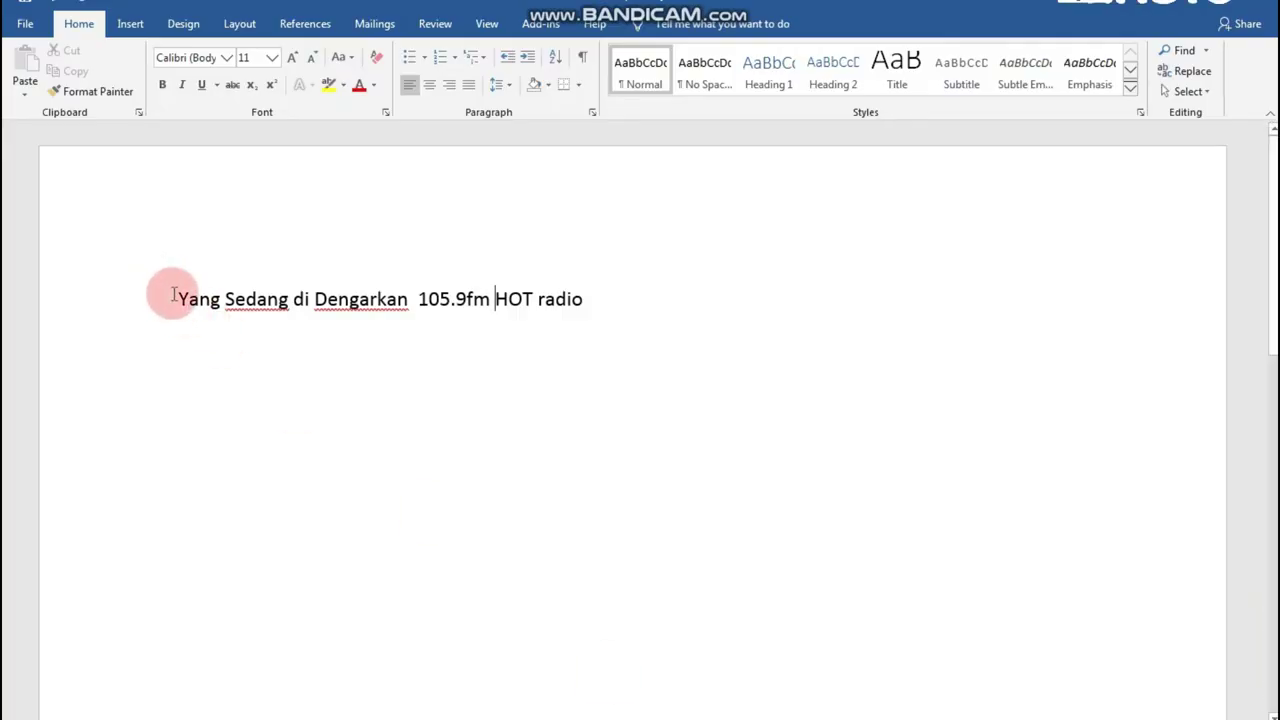
# Step: Switch to Word and review the script line "Yang Sedang di Dengarkan 105.9fm HOT radio"
pyautogui.moveTo(173, 295); pyautogui.dragTo(594, 303)
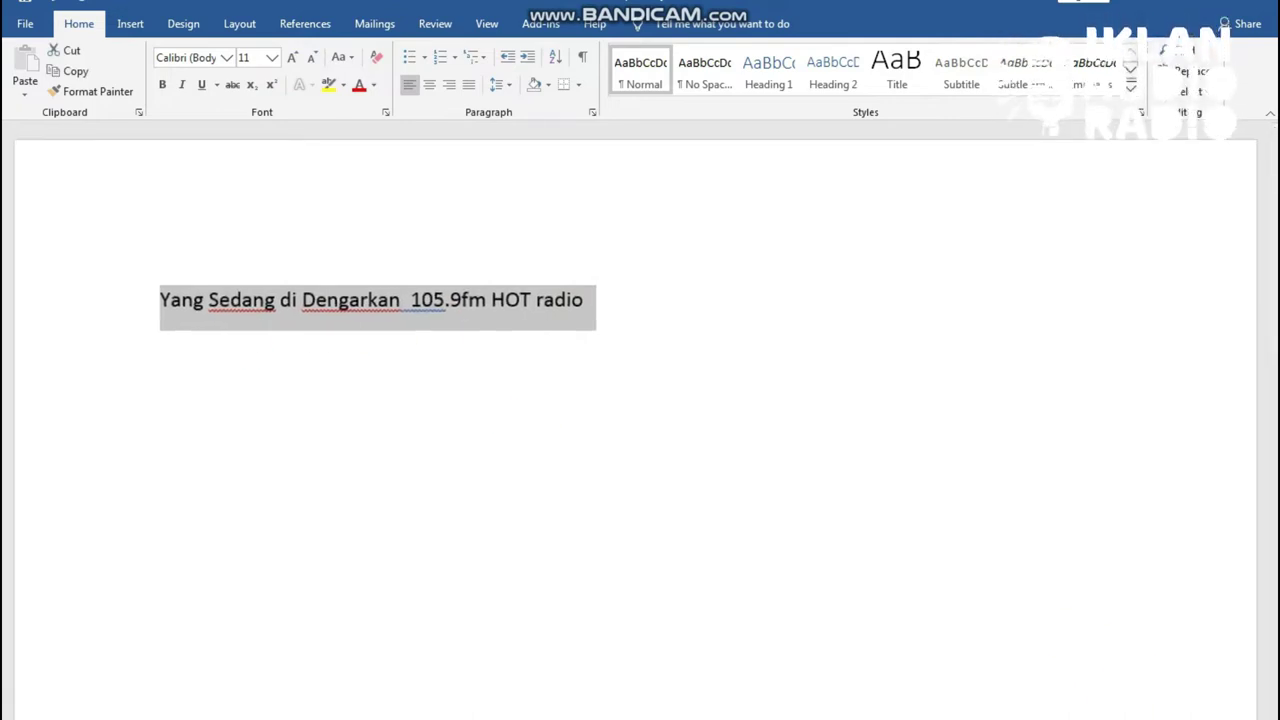
pyautogui.scroll(2, 640, 420)
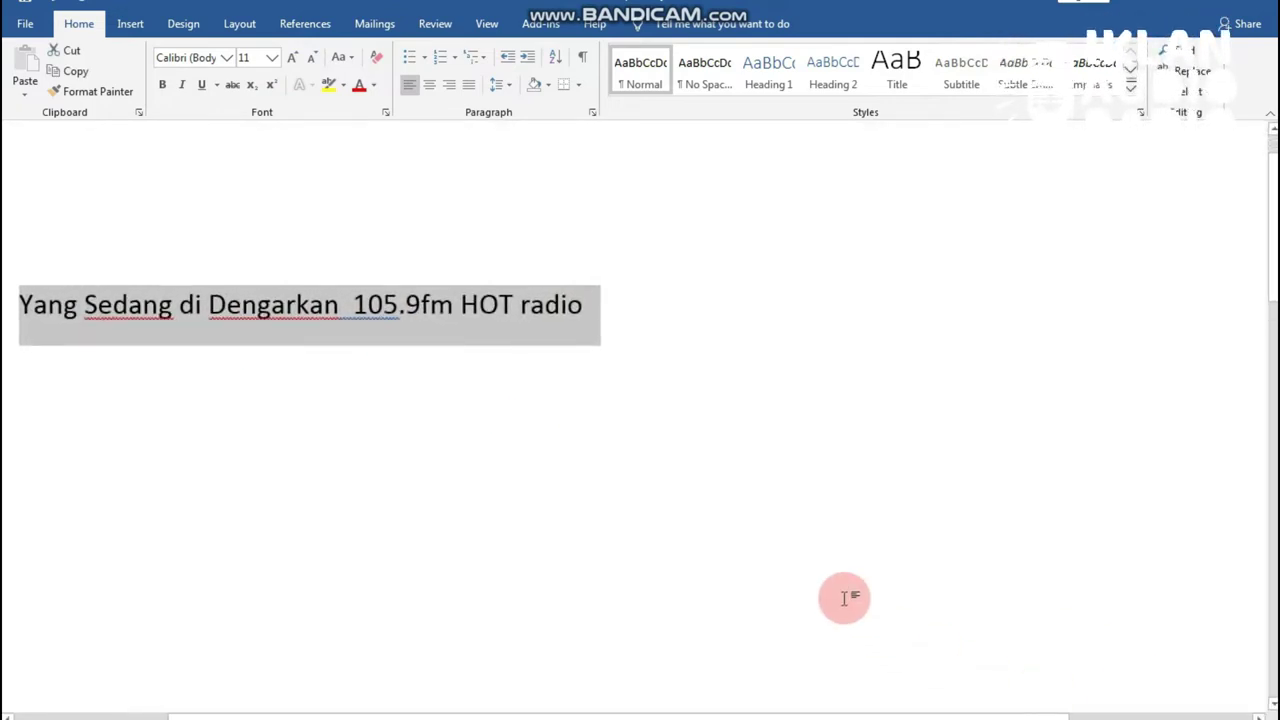
pyautogui.click(455, 304)
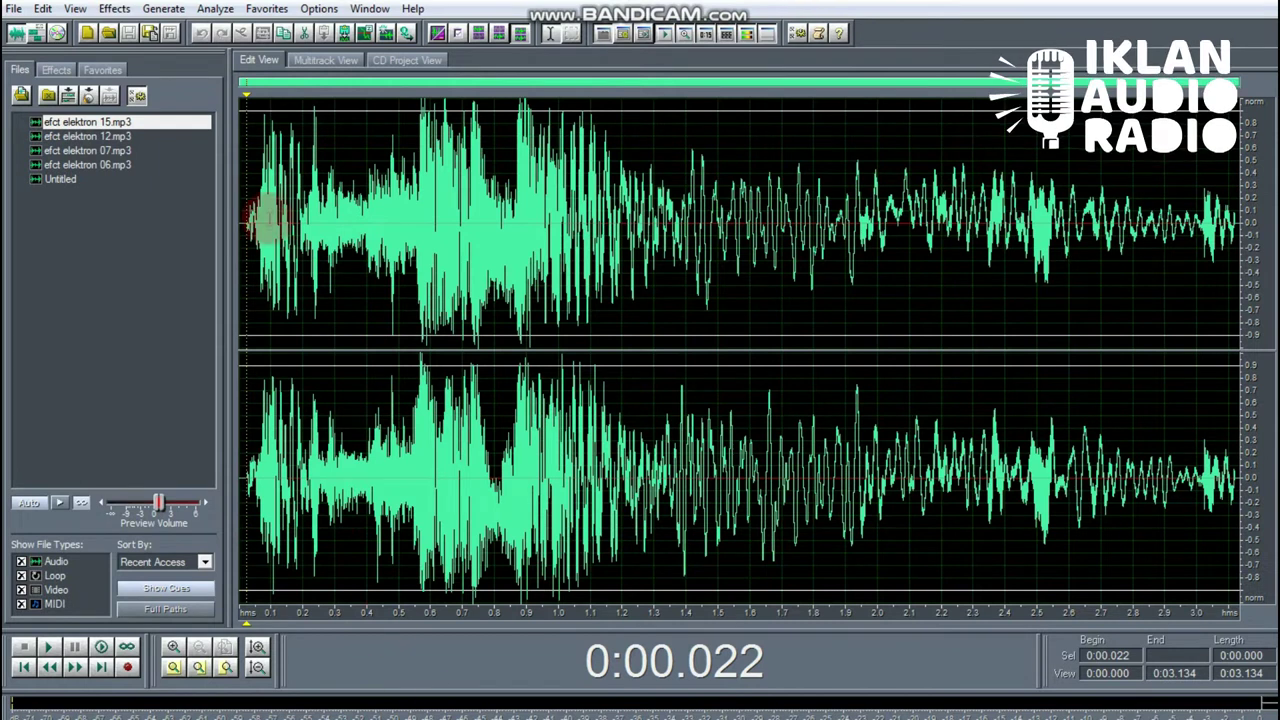
# Step: Return to Adobe Audition and record the Word script line into a new 44100 Hz, stereo, 16-bit waveform
pyautogui.click(86, 31)
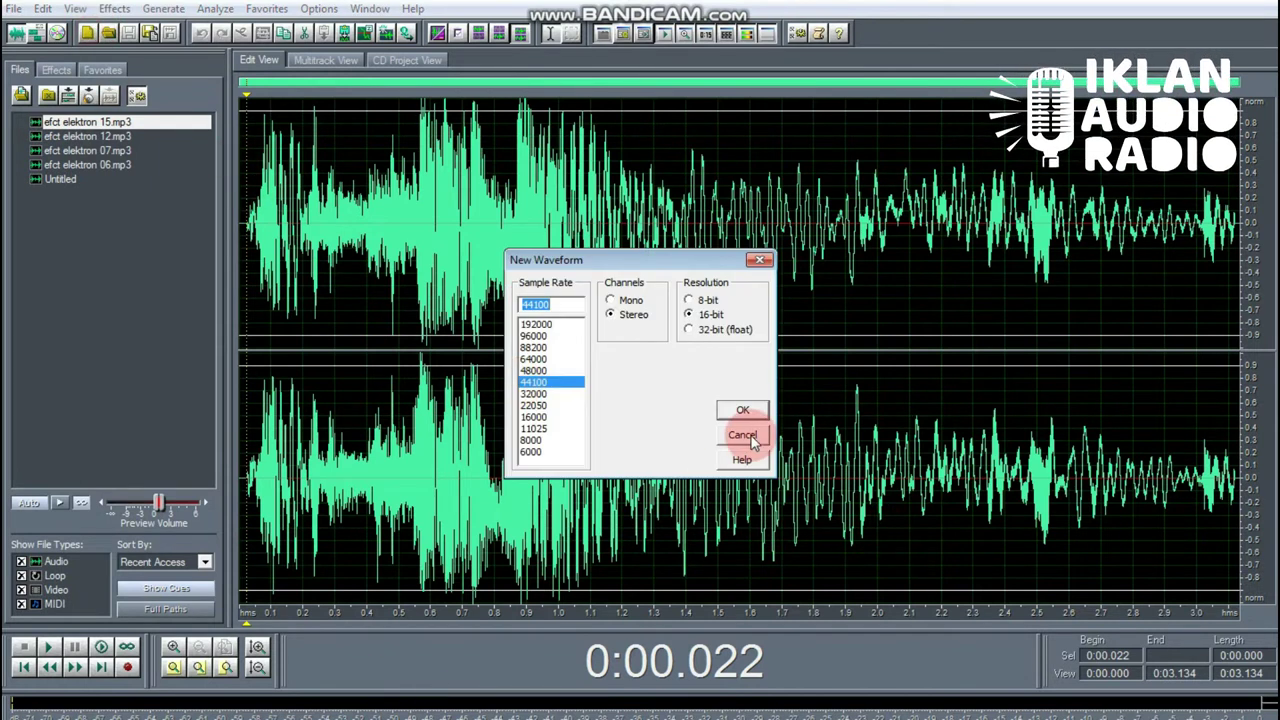
pyautogui.click(743, 411)
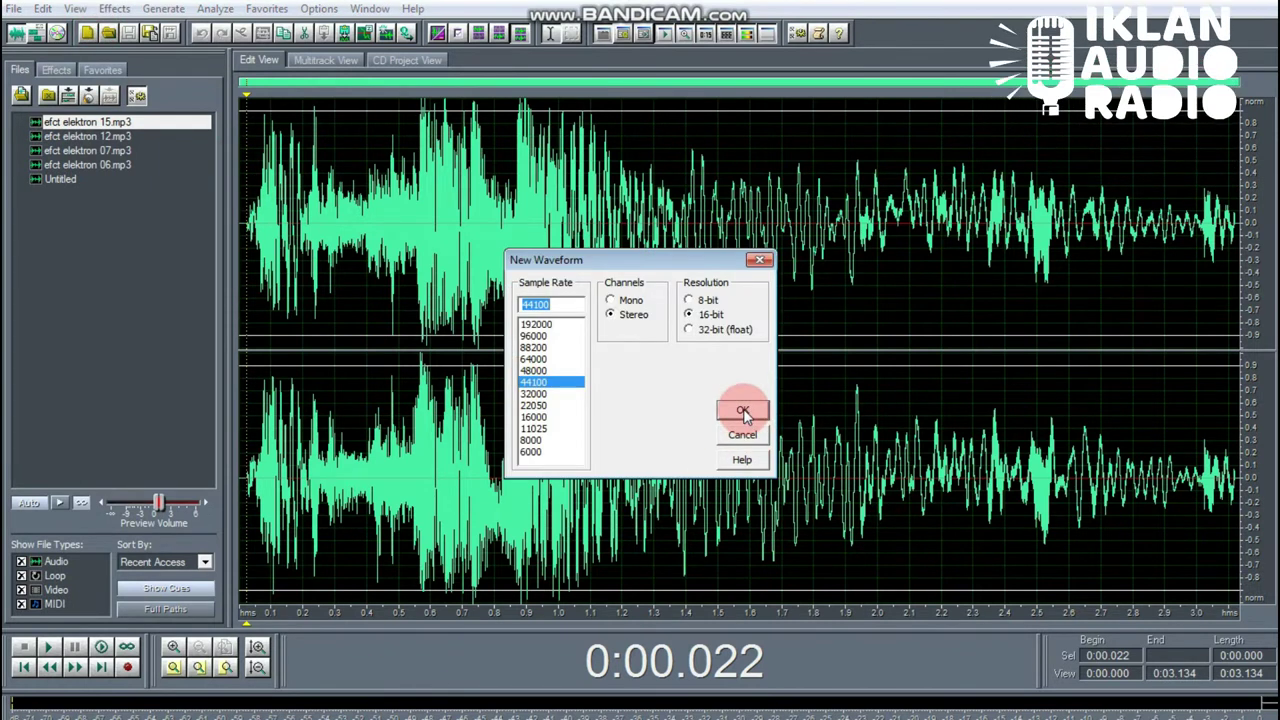
pyautogui.click(127, 667)
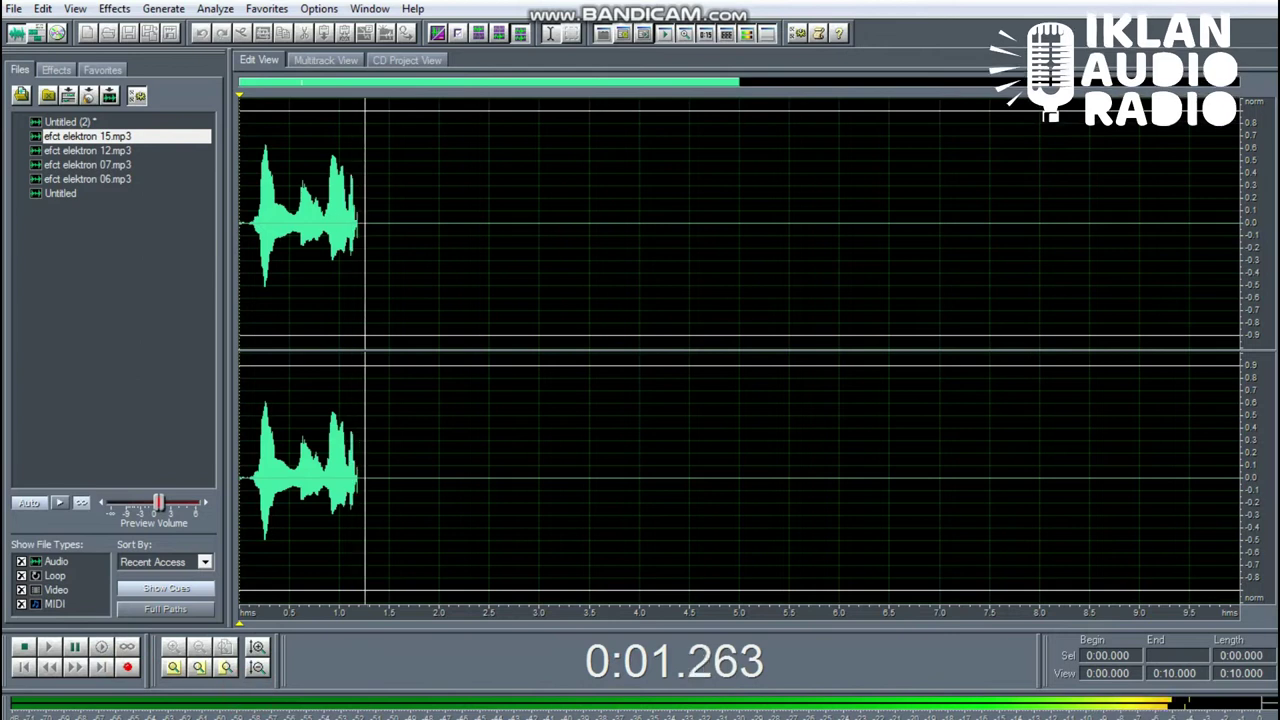
pyautogui.hotkey('alt', 'Tab')
pyautogui.click(52, 298)
pyautogui.moveTo(52, 298); pyautogui.dragTo(677, 314)
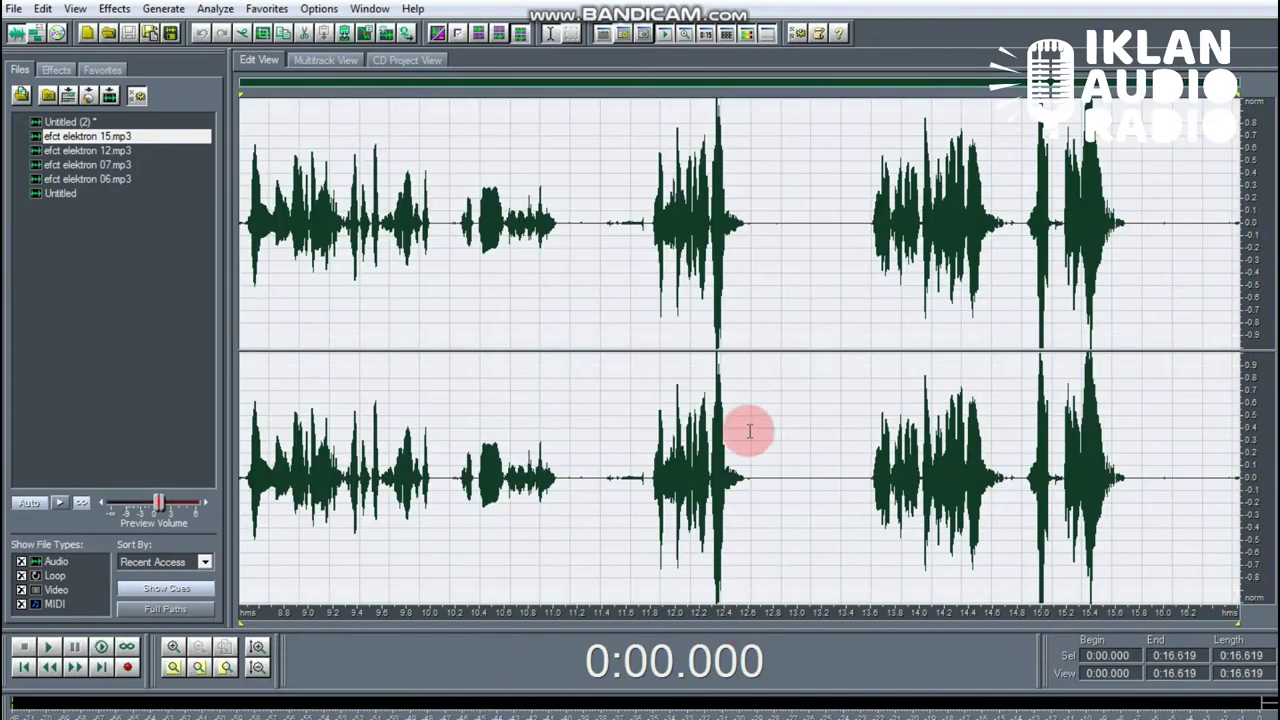
# Step: Play back the recorded takes from about 0:06.792 and again from the start of the following phrase
pyautogui.click(649, 335)
pyautogui.press('space')
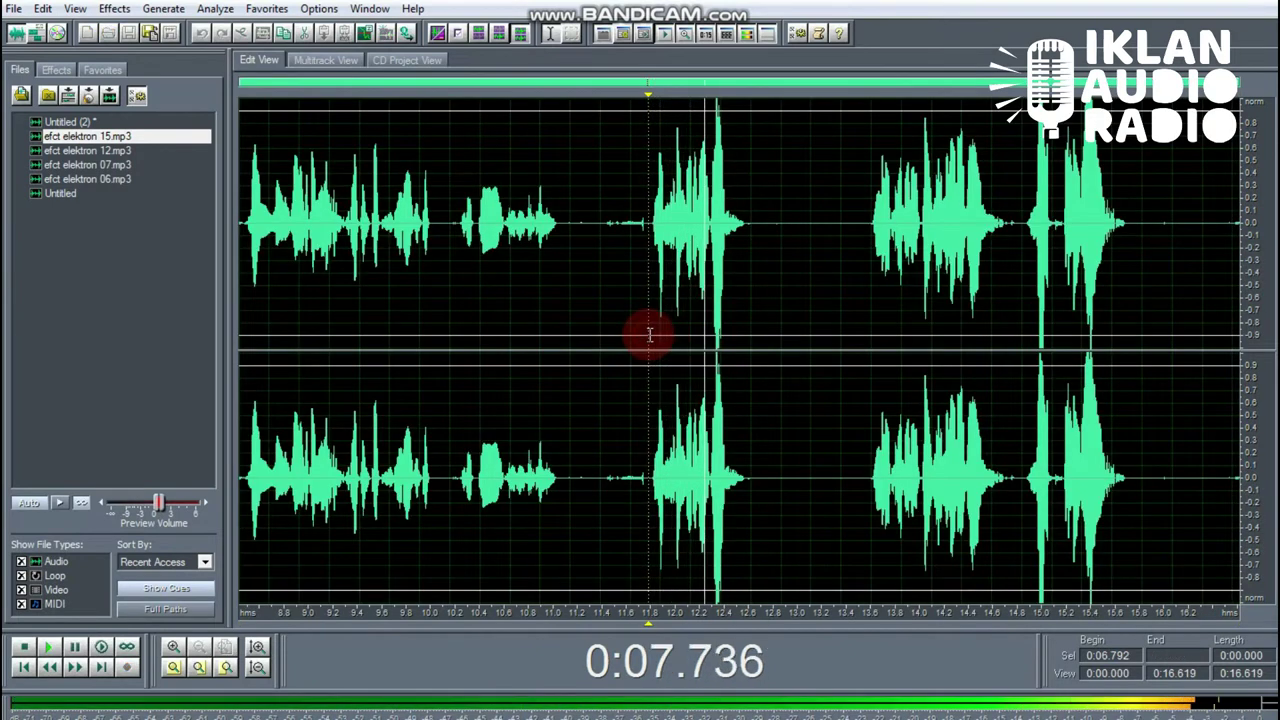
pyautogui.press('space')
pyautogui.click(859, 252)
pyautogui.press('space')
# Step: Re-record the phrase within the range 0:06.500 to 0:09.190 and play back the new take
pyautogui.moveTo(859, 252); pyautogui.dragTo(792, 242)
pyautogui.click(623, 265)
pyautogui.press('space')
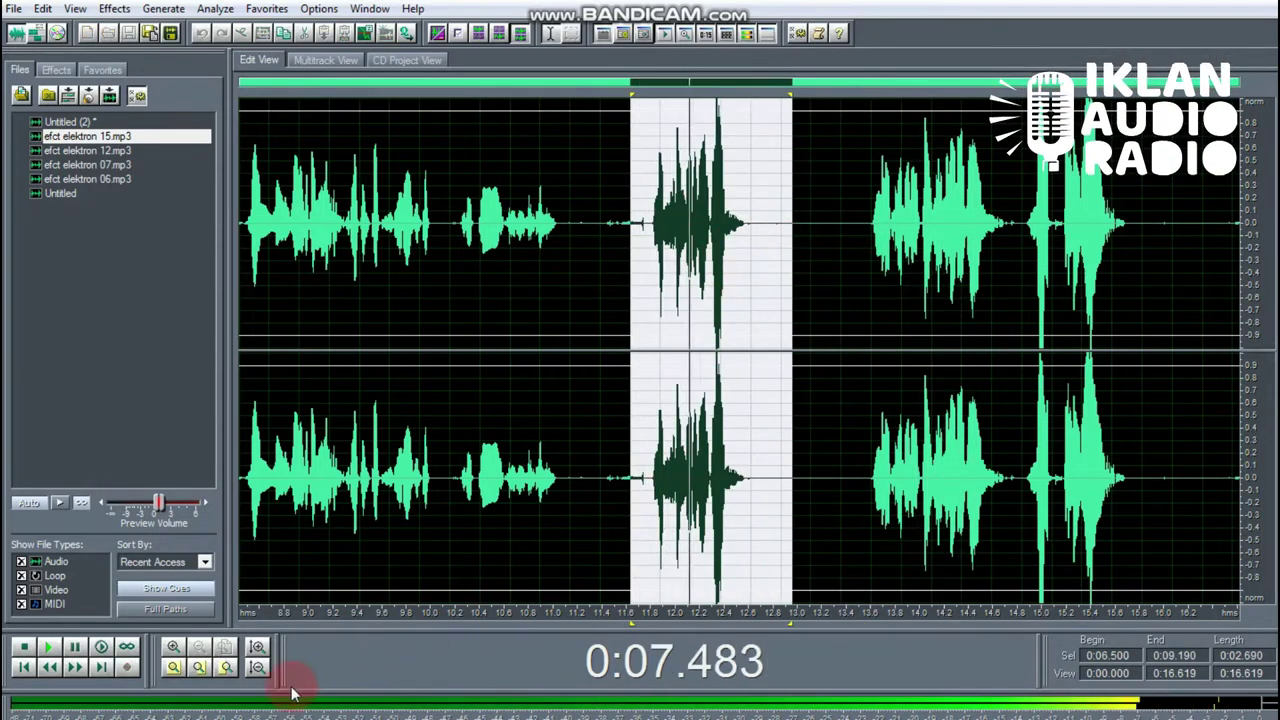
pyautogui.press('space')
pyautogui.press('space')
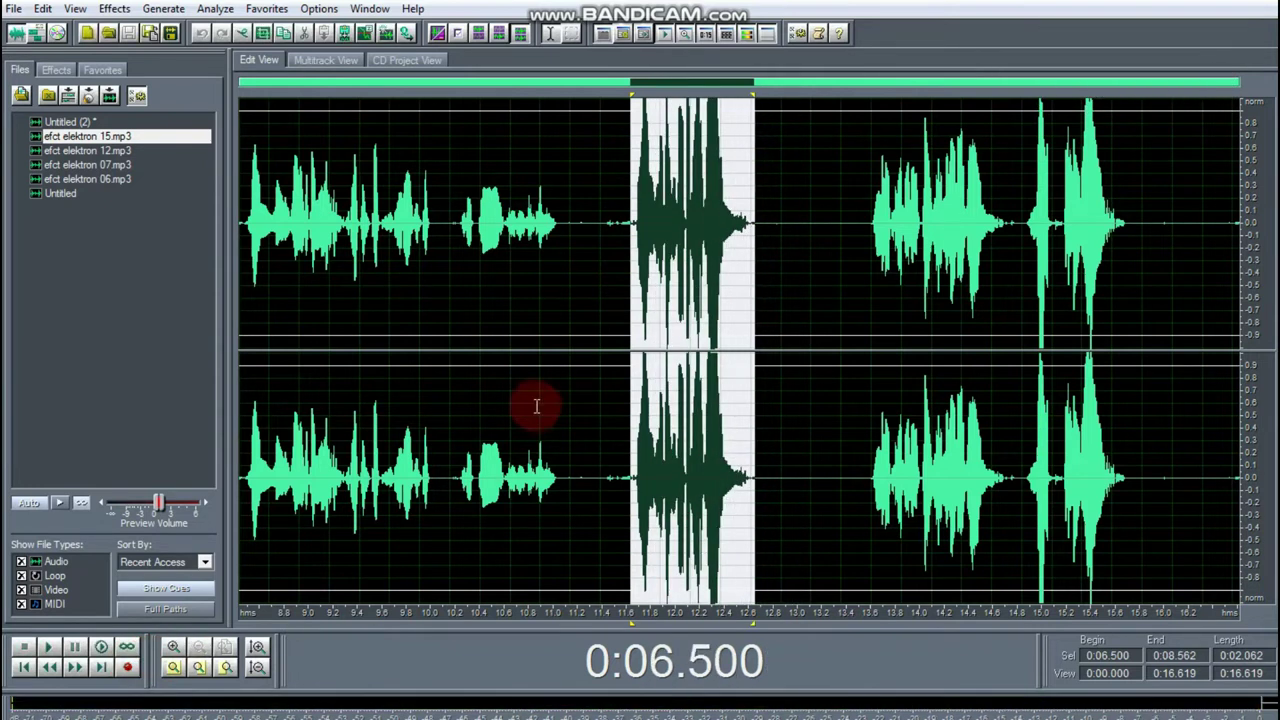
pyautogui.press('space')
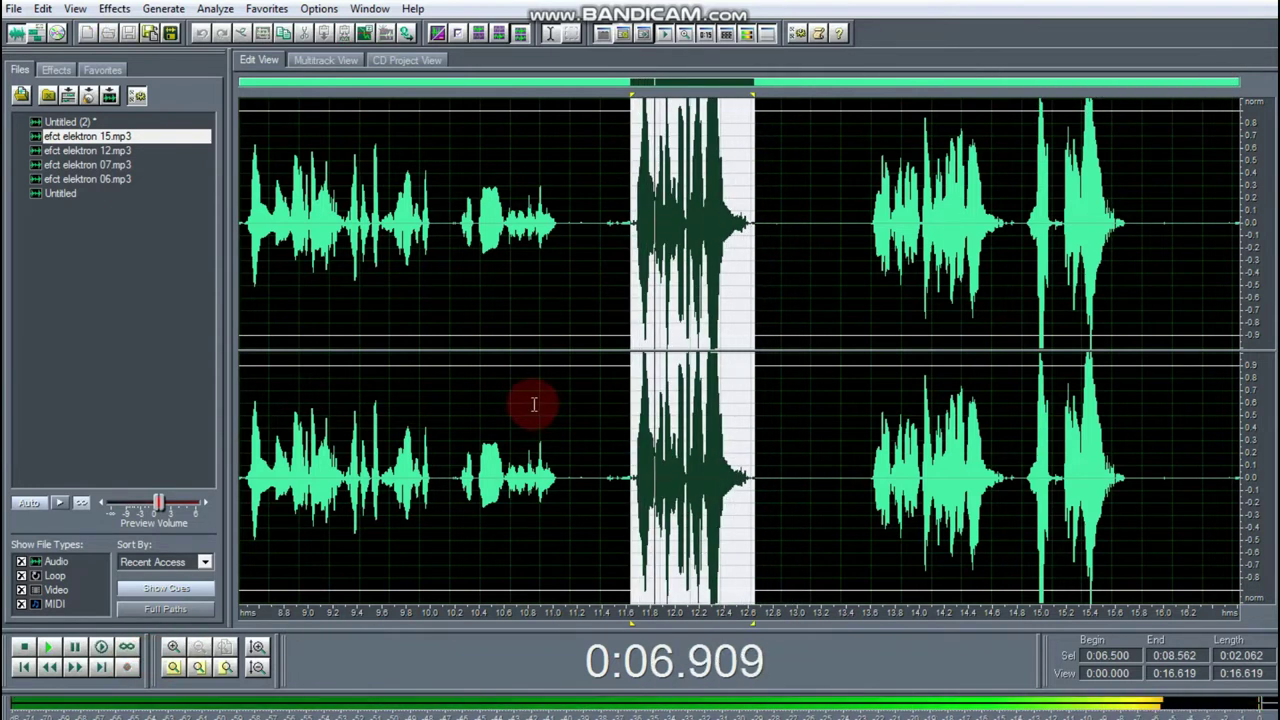
# Step: Record a new take of the phrase over the range 0:06.319 to 0:09.500
pyautogui.moveTo(809, 275); pyautogui.dragTo(620, 283)
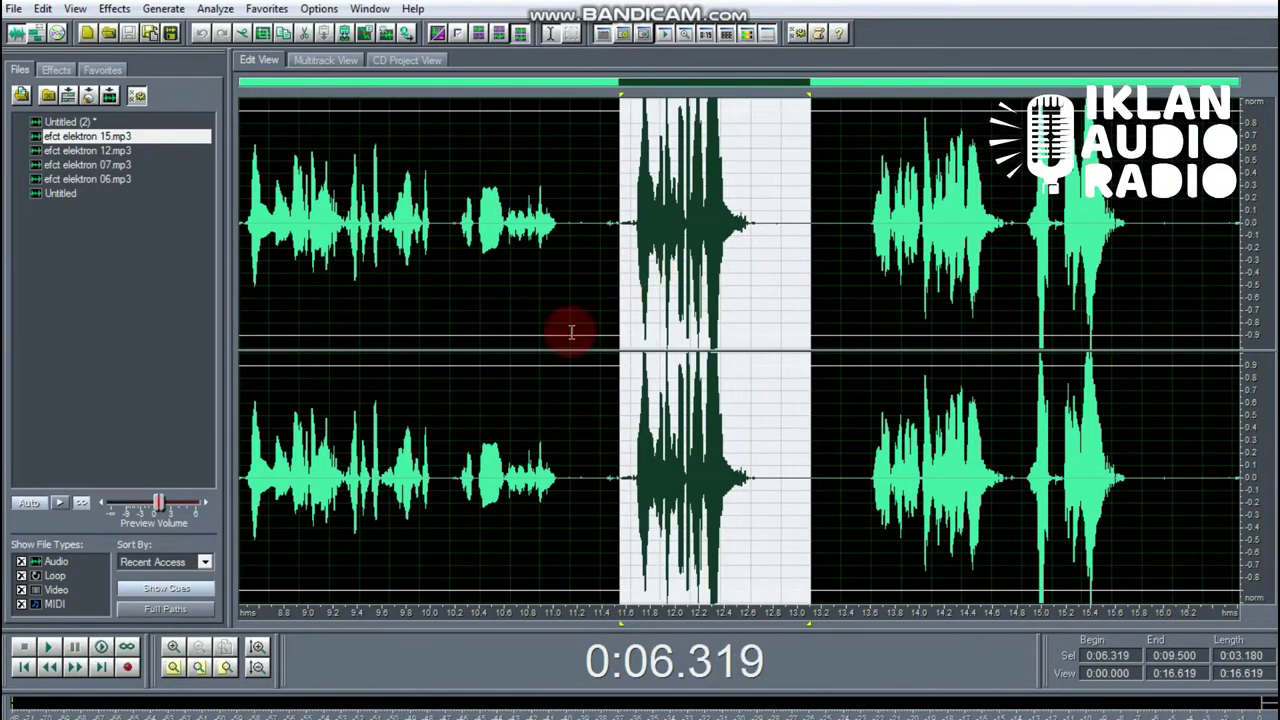
pyautogui.click(132, 670)
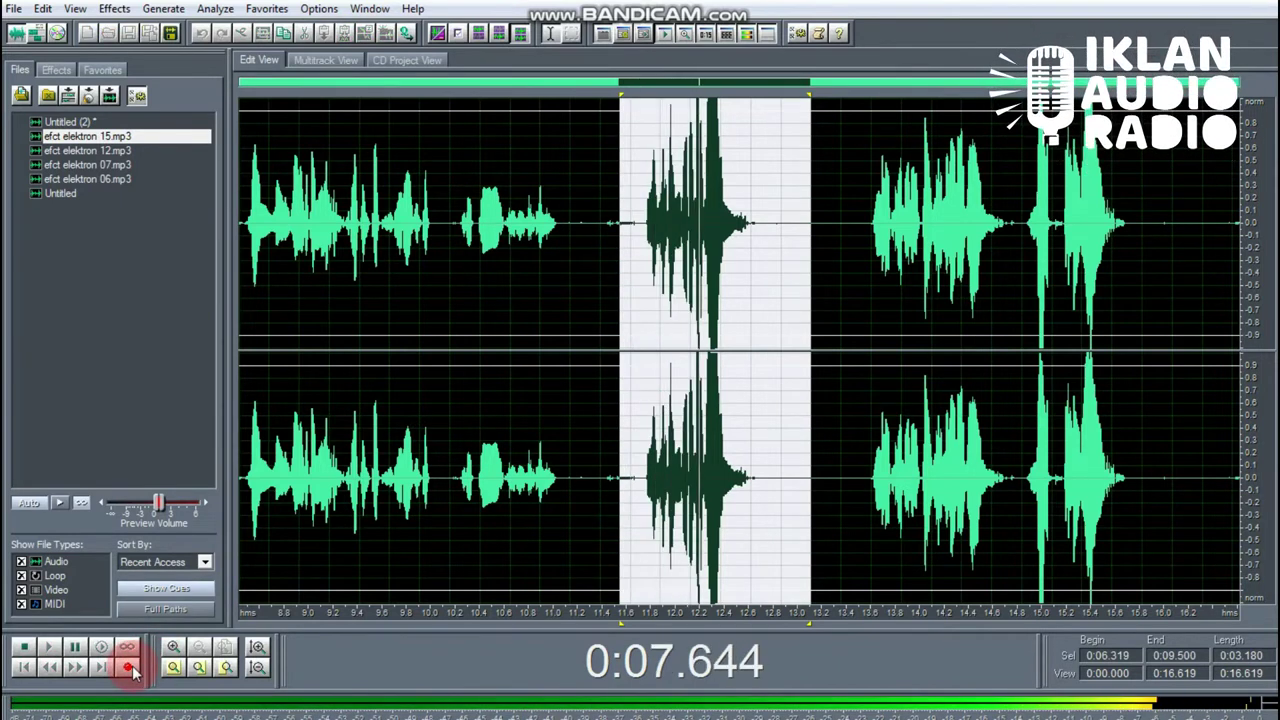
# Step: Listen to the following phrase, re-record it over the range 0:09.649 to 0:13.000, and play back the new take
pyautogui.click(871, 369)
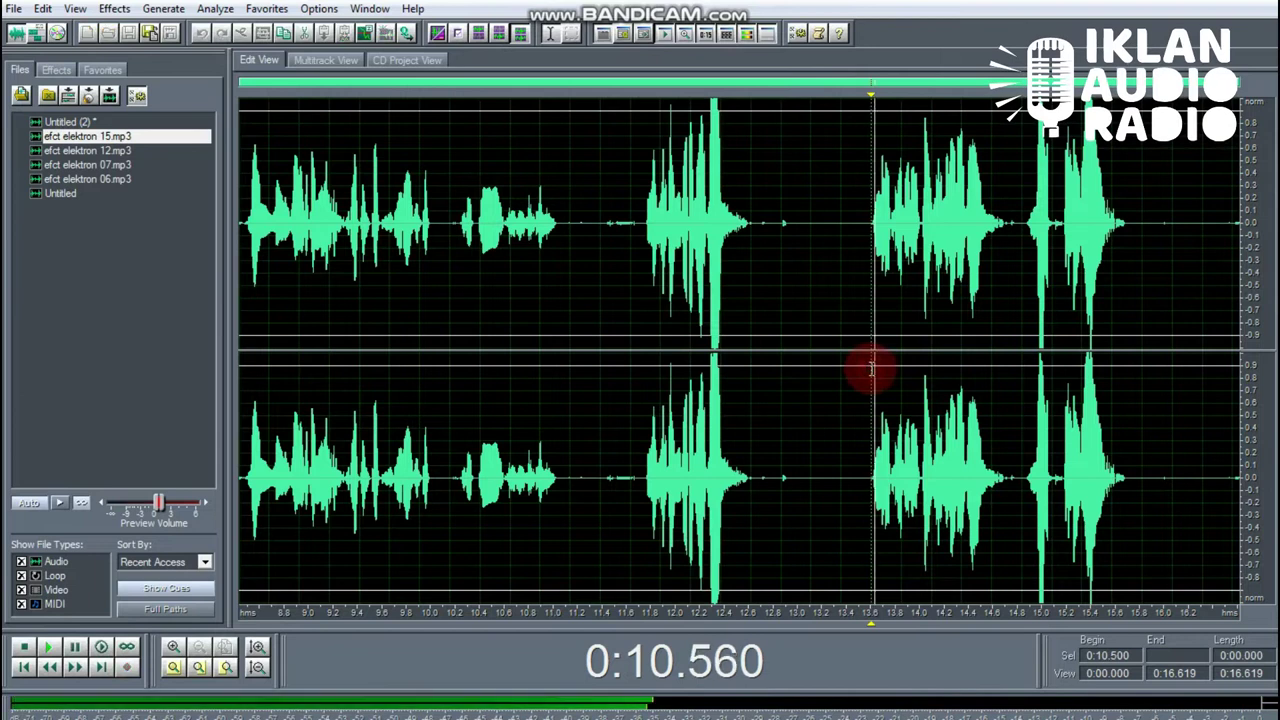
pyautogui.moveTo(871, 369); pyautogui.dragTo(757, 377)
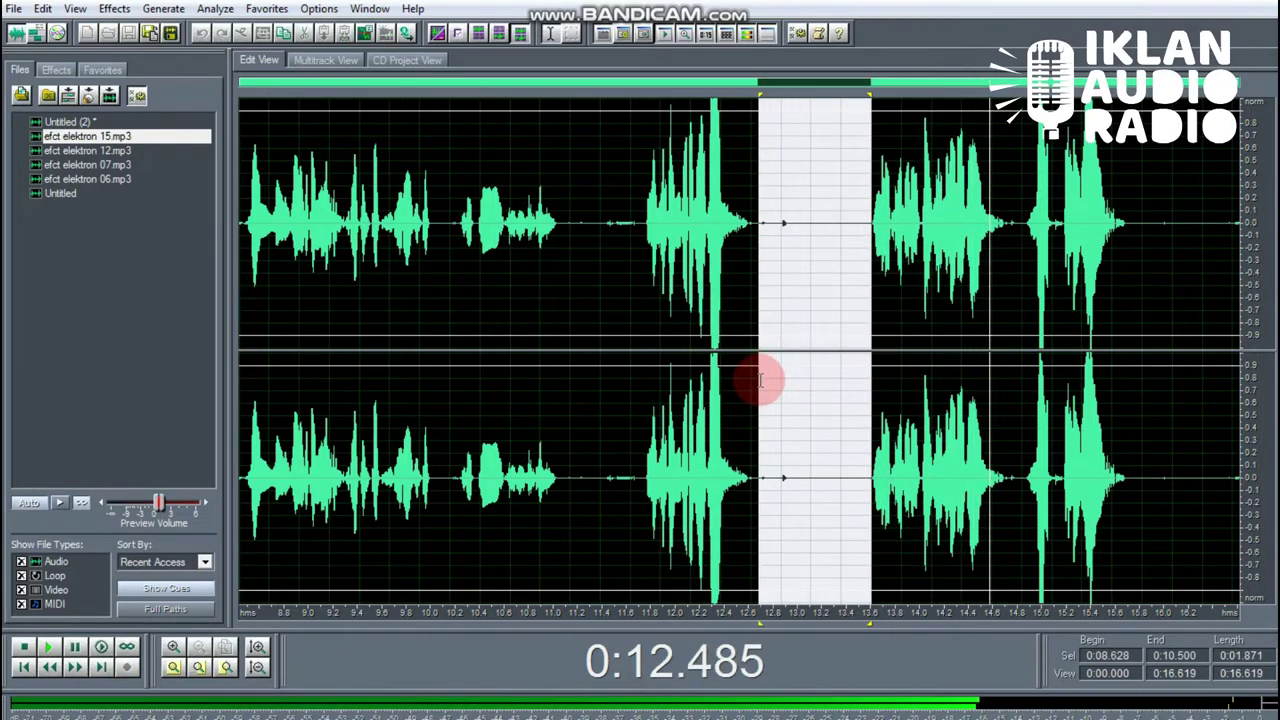
pyautogui.keyDown('shift'); pyautogui.click(985, 352); pyautogui.keyUp('shift')
pyautogui.moveTo(998, 350); pyautogui.dragTo(820, 372)
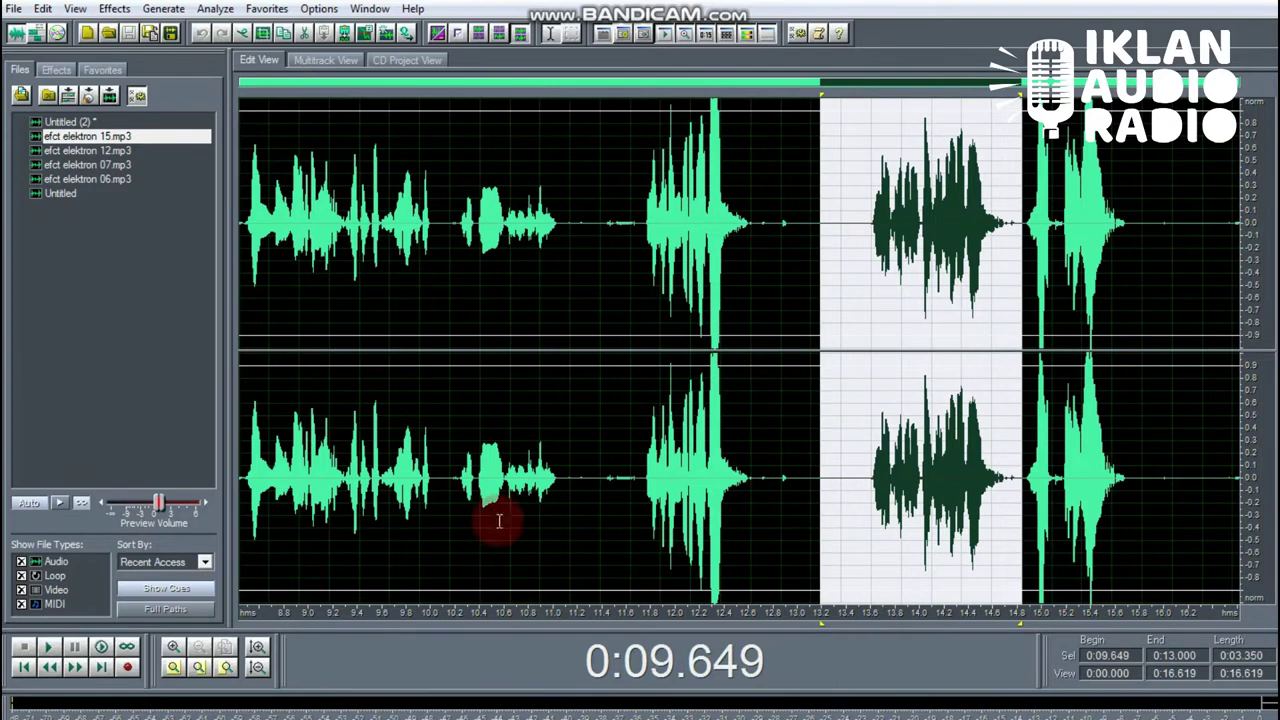
pyautogui.click(136, 676)
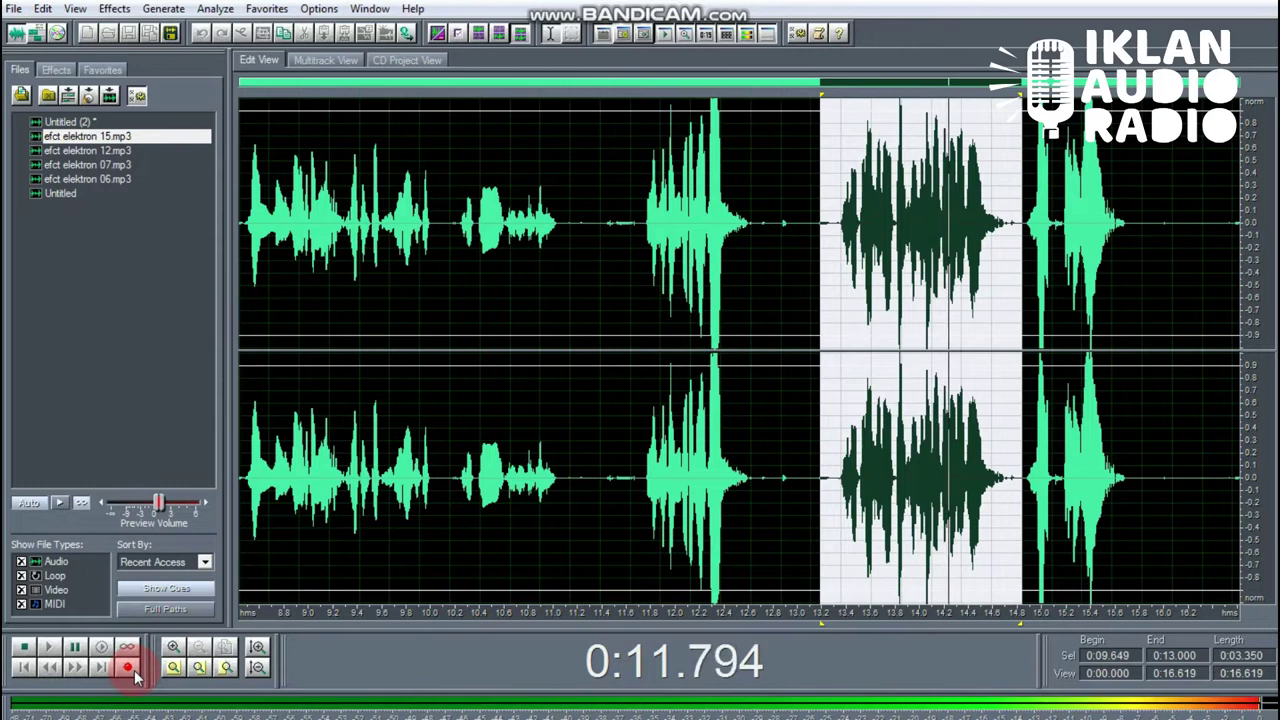
pyautogui.press('space')
pyautogui.click(827, 365)
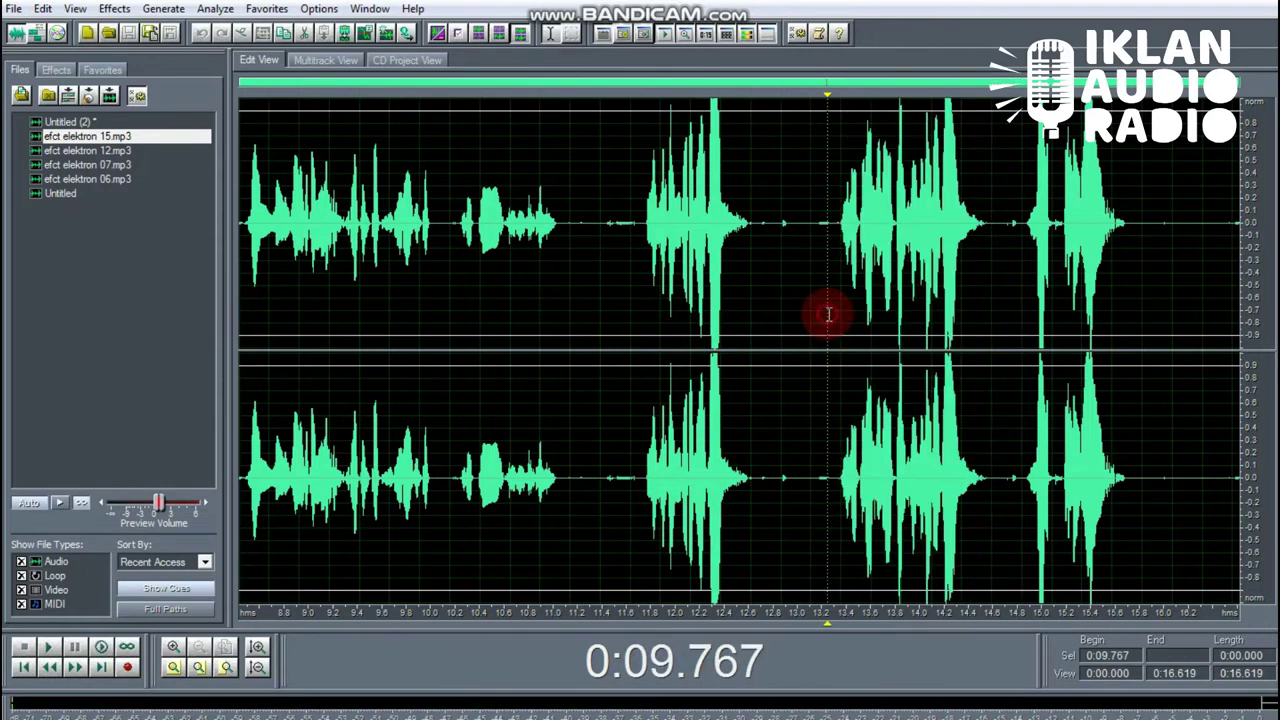
pyautogui.press('space')
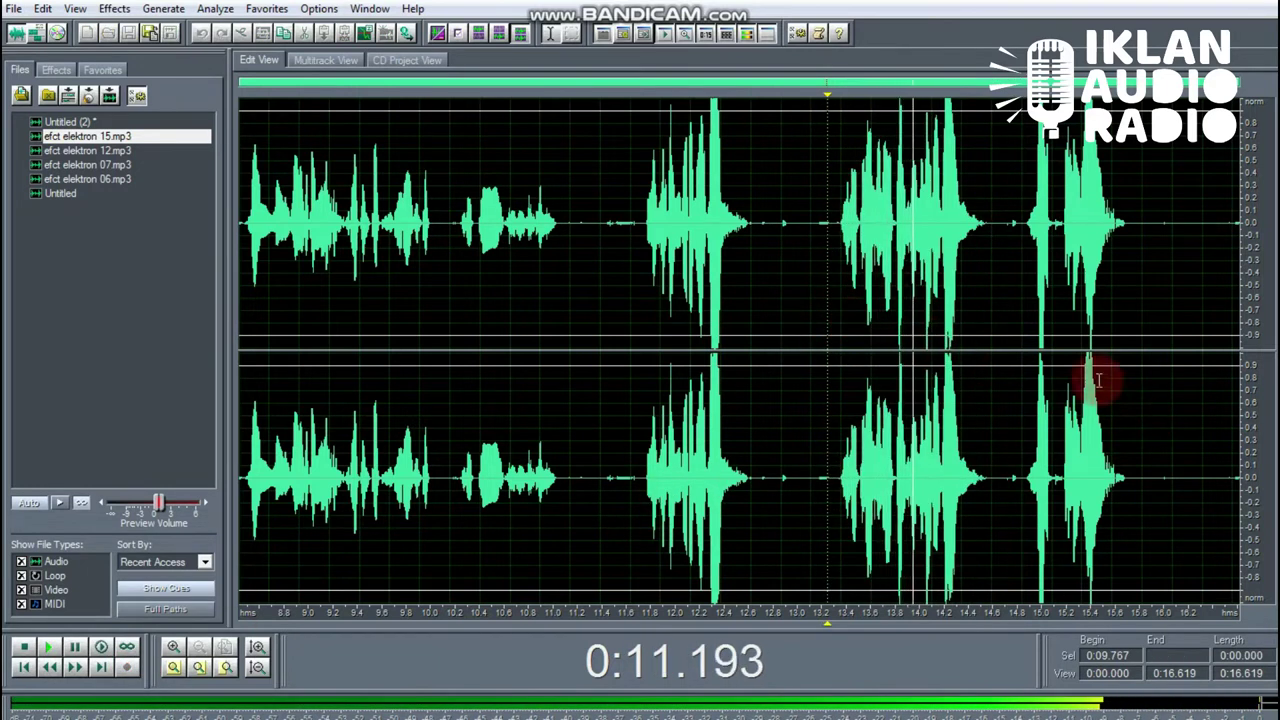
# Step: Re-record the last phrase from 0:12.727 to the end of the waveform and play it back
pyautogui.click(1031, 343)
pyautogui.moveTo(1006, 326); pyautogui.dragTo(1240, 330)
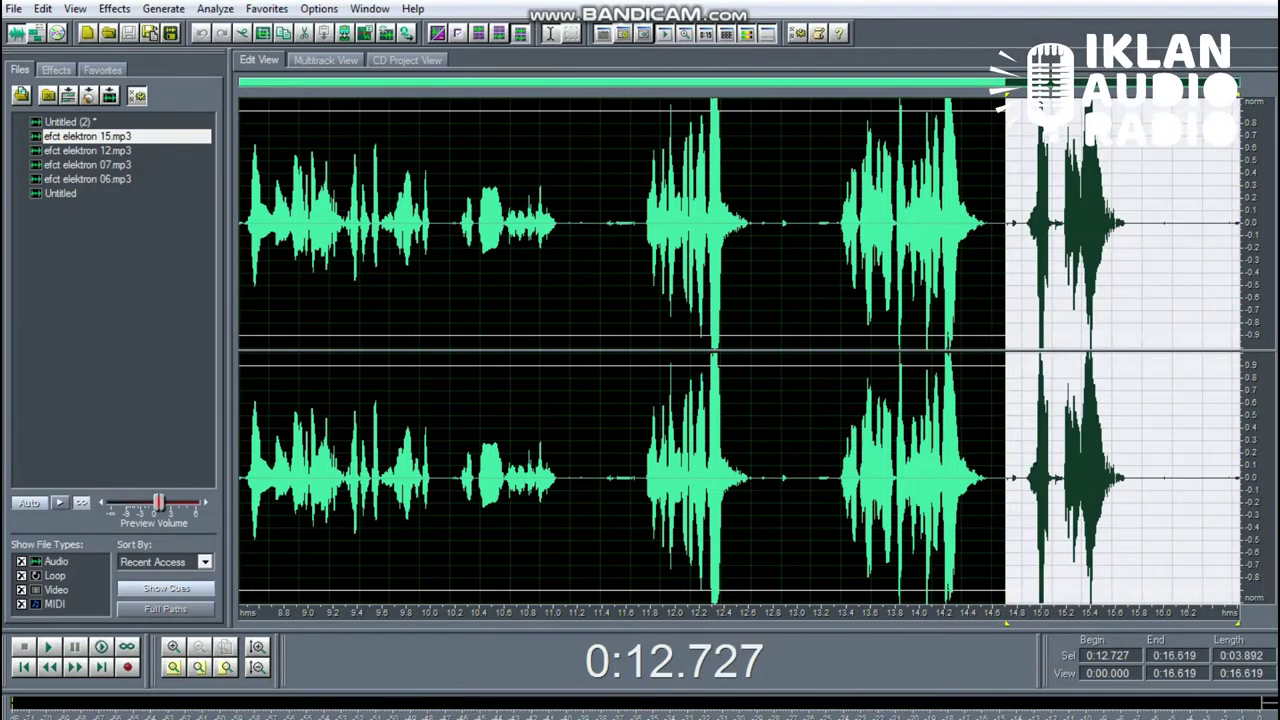
pyautogui.click(129, 669)
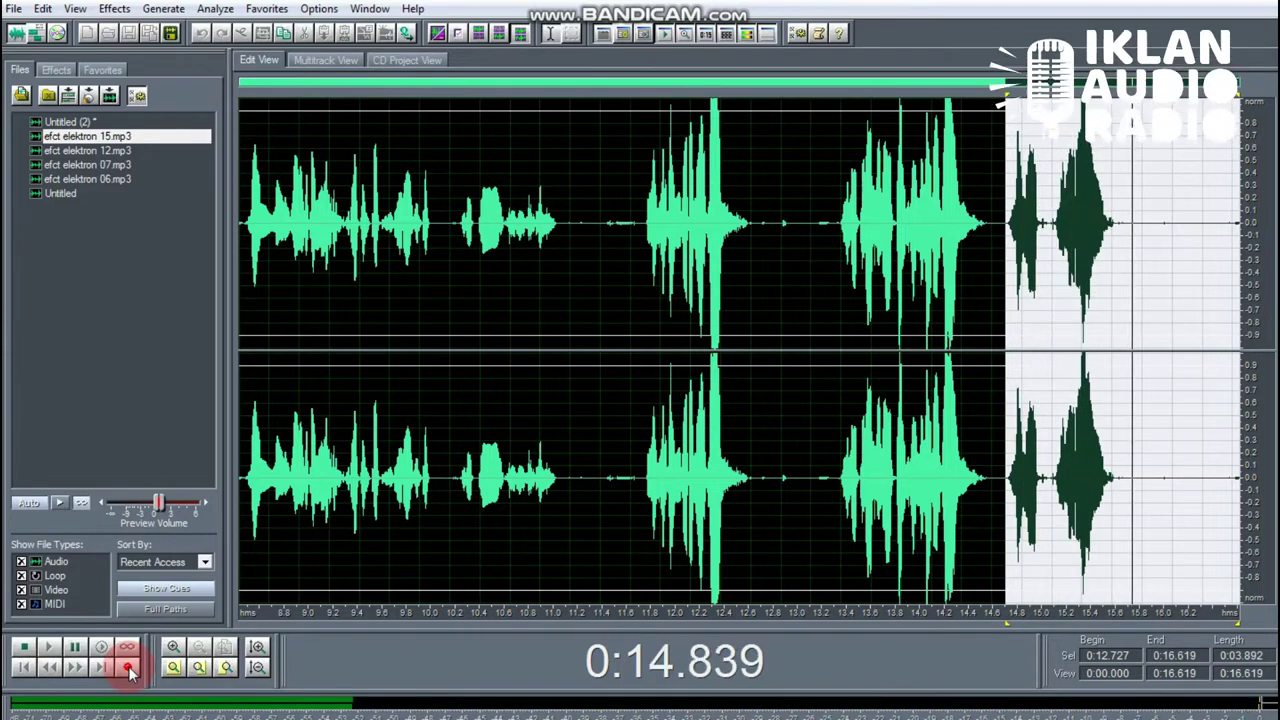
pyautogui.press('space')
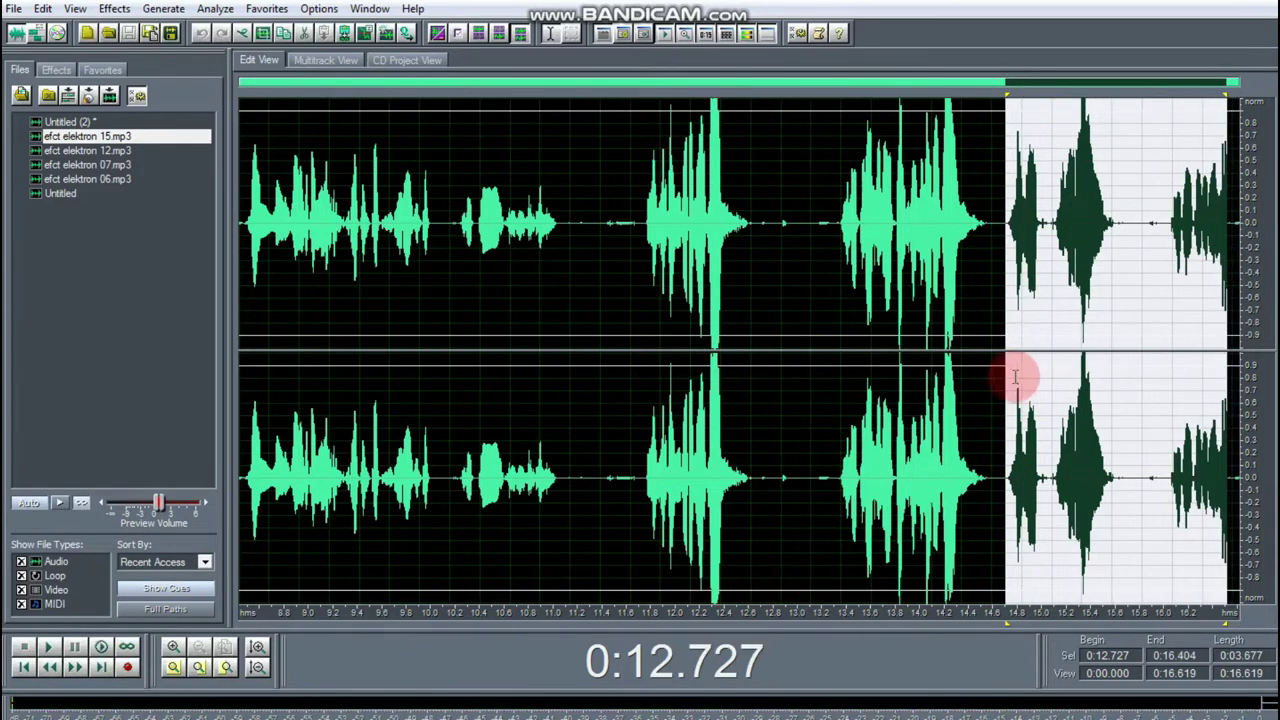
pyautogui.click(1000, 372)
pyautogui.press('space')
# Step: Record another take of the last phrase over the range 0:12.683 to 0:16.619
pyautogui.moveTo(1006, 443); pyautogui.dragTo(1245, 440)
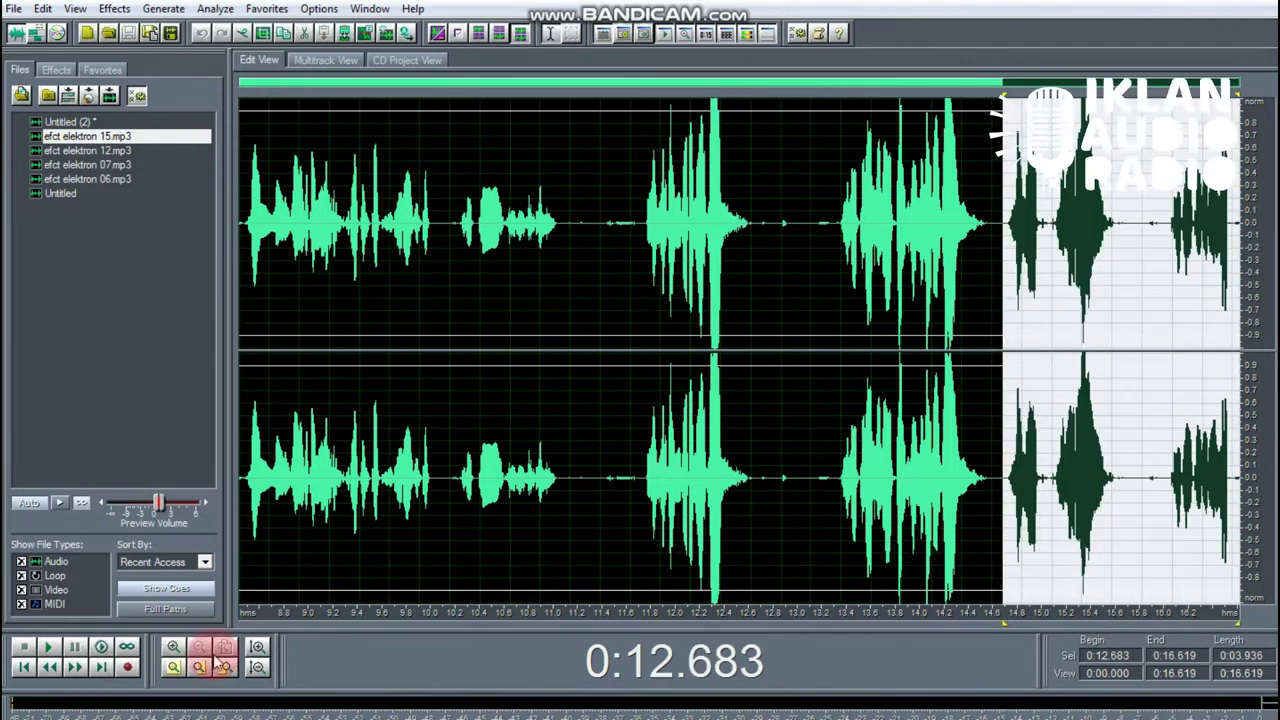
pyautogui.click(130, 670)
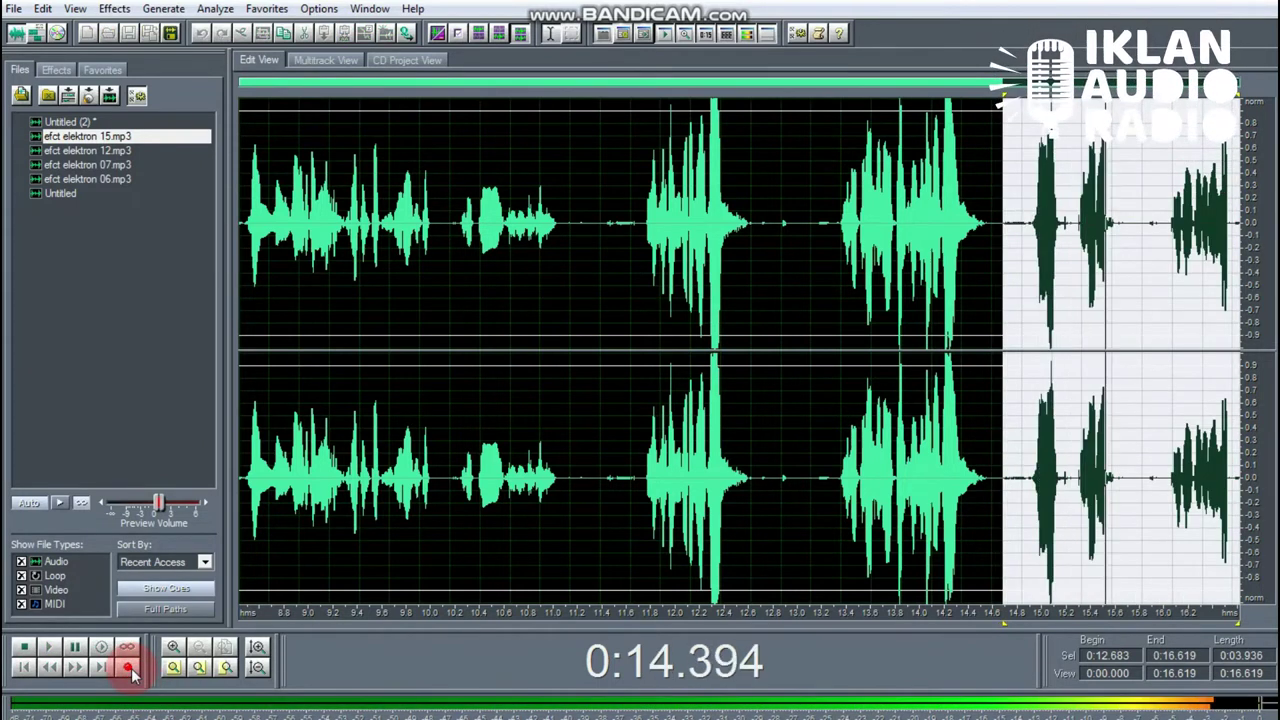
pyautogui.press('space')
# Step: Delete the old takes before the first re-recorded phrase and shorten the long pauses before and after the second phrase
pyautogui.moveTo(643, 400); pyautogui.dragTo(82, 420)
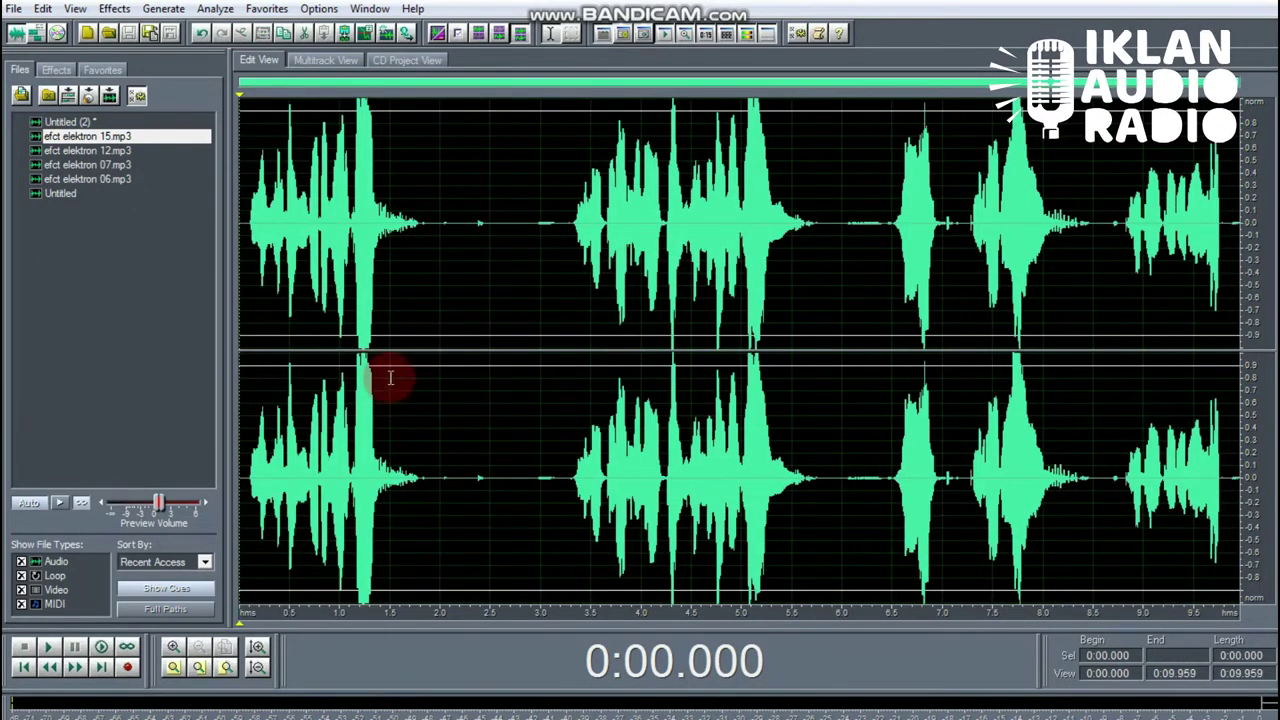
pyautogui.moveTo(412, 375); pyautogui.dragTo(428, 343)
pyautogui.click(576, 301)
pyautogui.press('Delete')
pyautogui.moveTo(736, 258); pyautogui.dragTo(836, 245)
pyautogui.press('Delete')
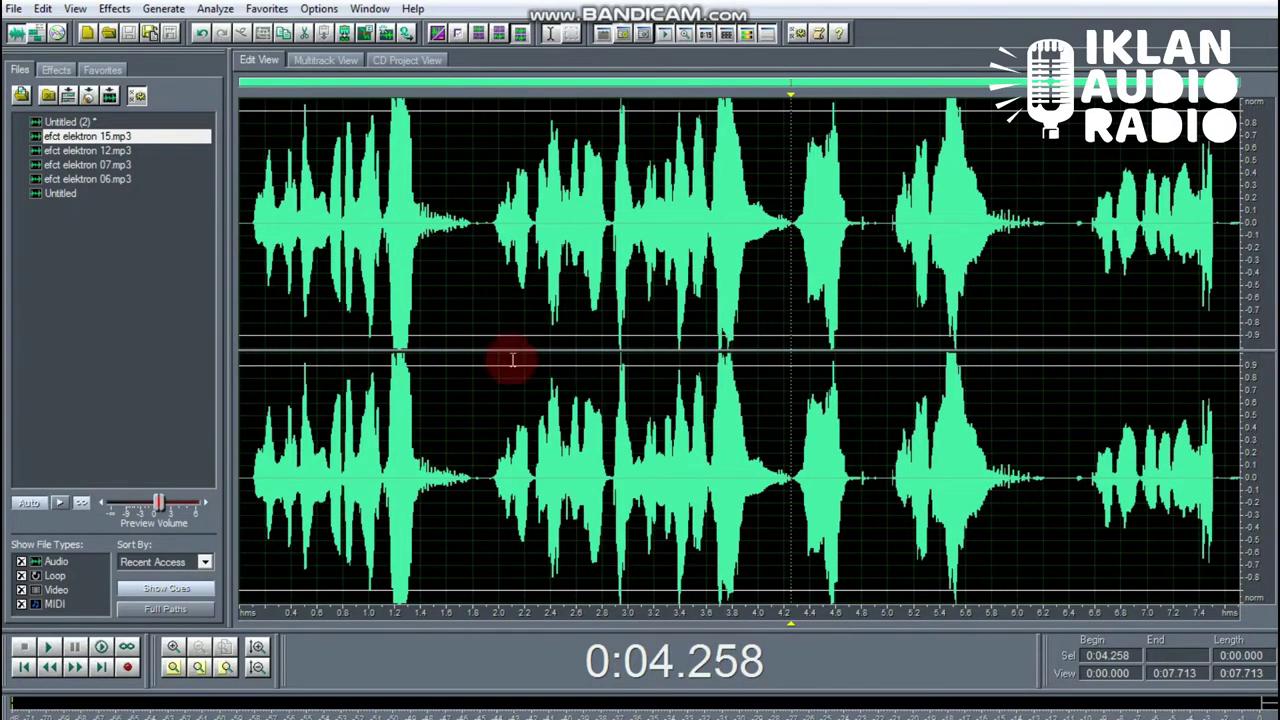
# Step: Play the audio from 0:04.856 and delete the leftover take from 0:06.305 to the end
pyautogui.press('space')
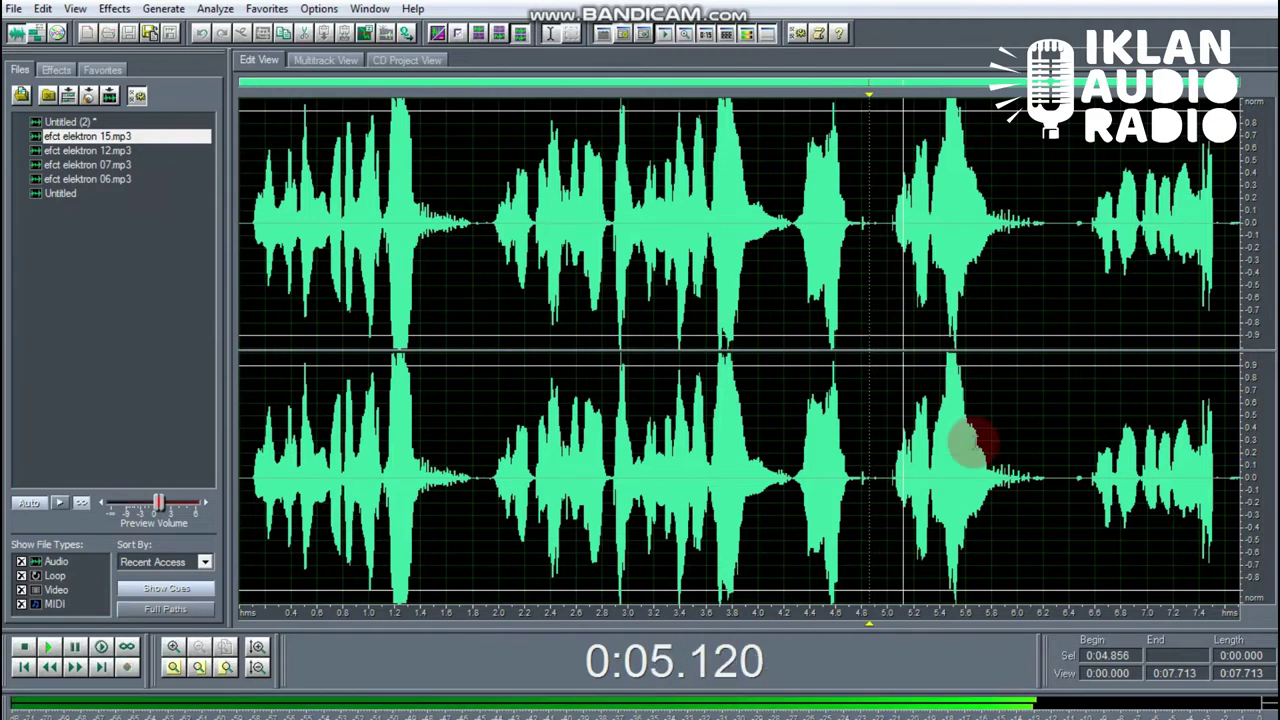
pyautogui.press('space')
pyautogui.click(1058, 213)
pyautogui.hotkey('shift', 'End')
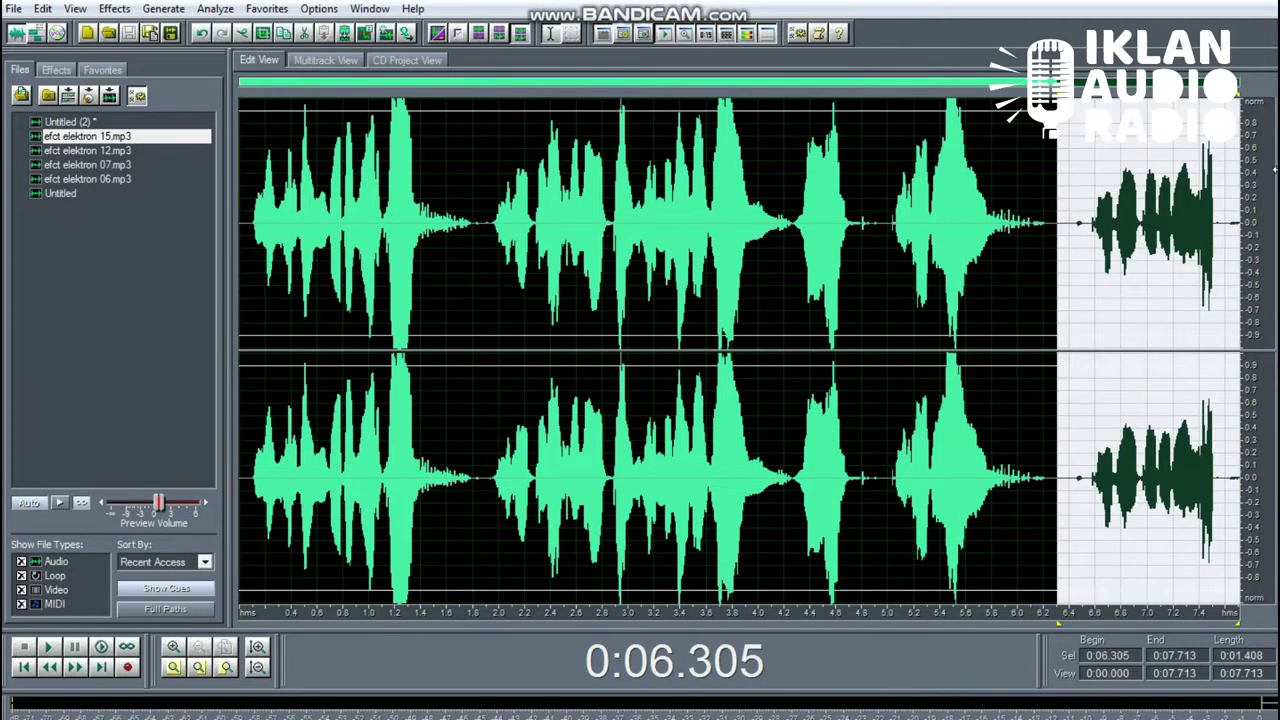
pyautogui.press('Delete')
# Step: Shorten the pause before the final phrase near 0:04.800 and place the cursor at 0:00.137
pyautogui.click(1014, 191)
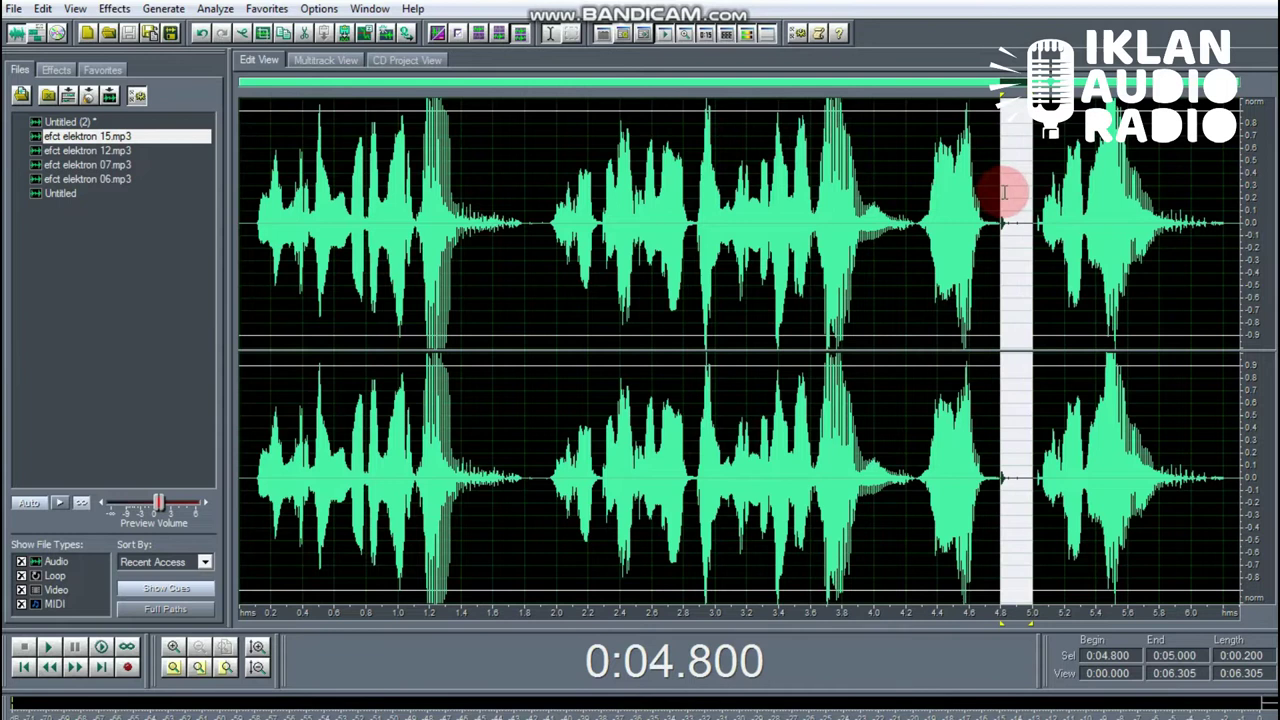
pyautogui.press('Delete')
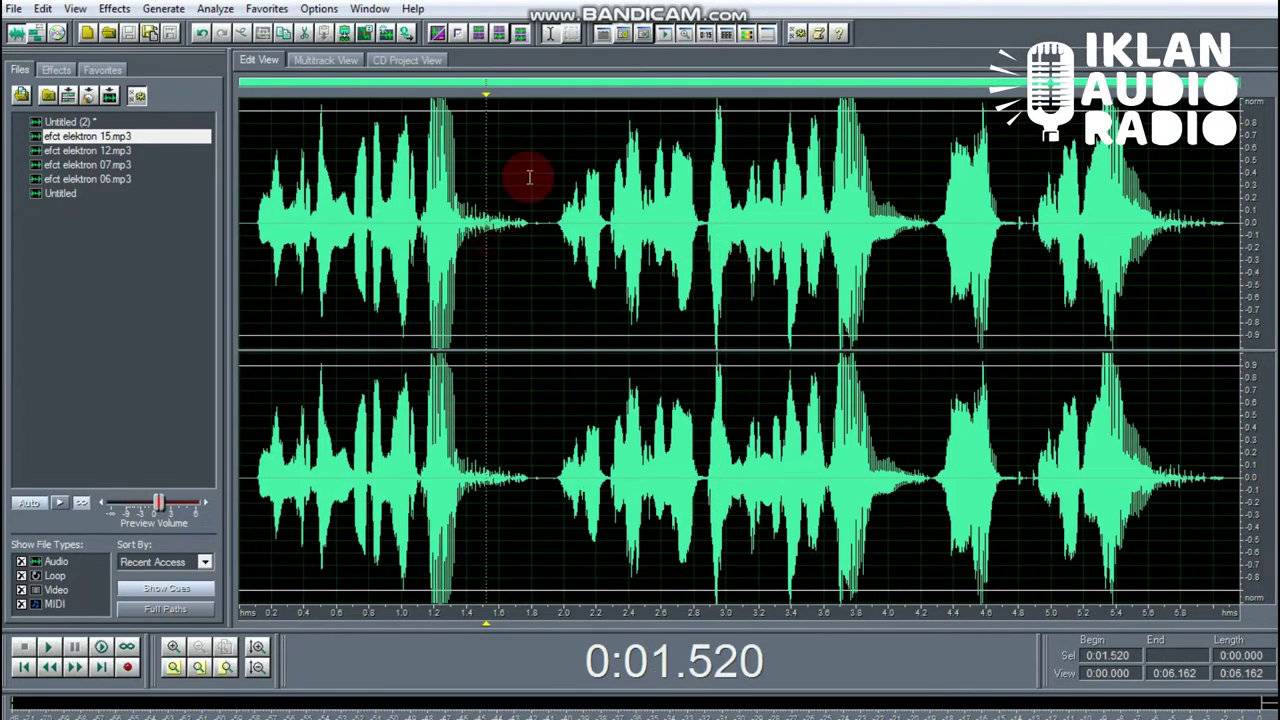
pyautogui.click(263, 183)
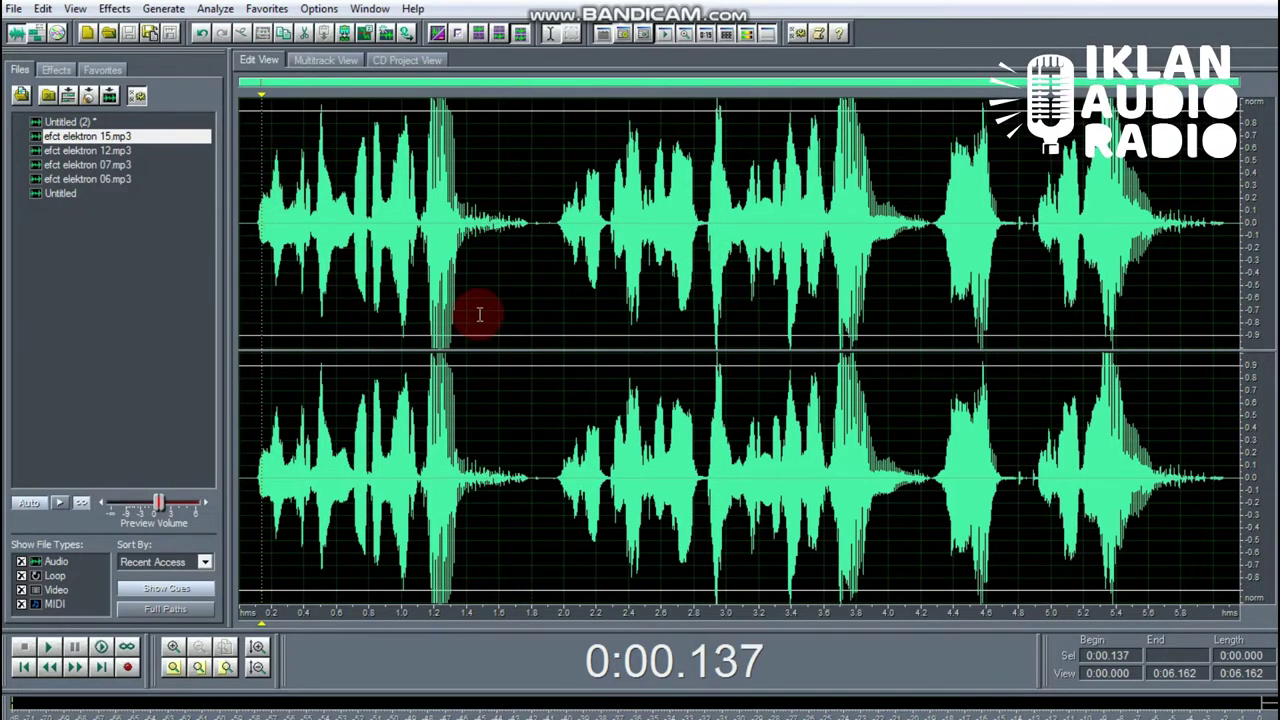
# Step: Play back the voice-over, open the Parametric Equalizer on it and boost the low shelf at about 50 Hz and the high shelf near 12.6 kHz
pyautogui.press('space')
pyautogui.click(541, 193)
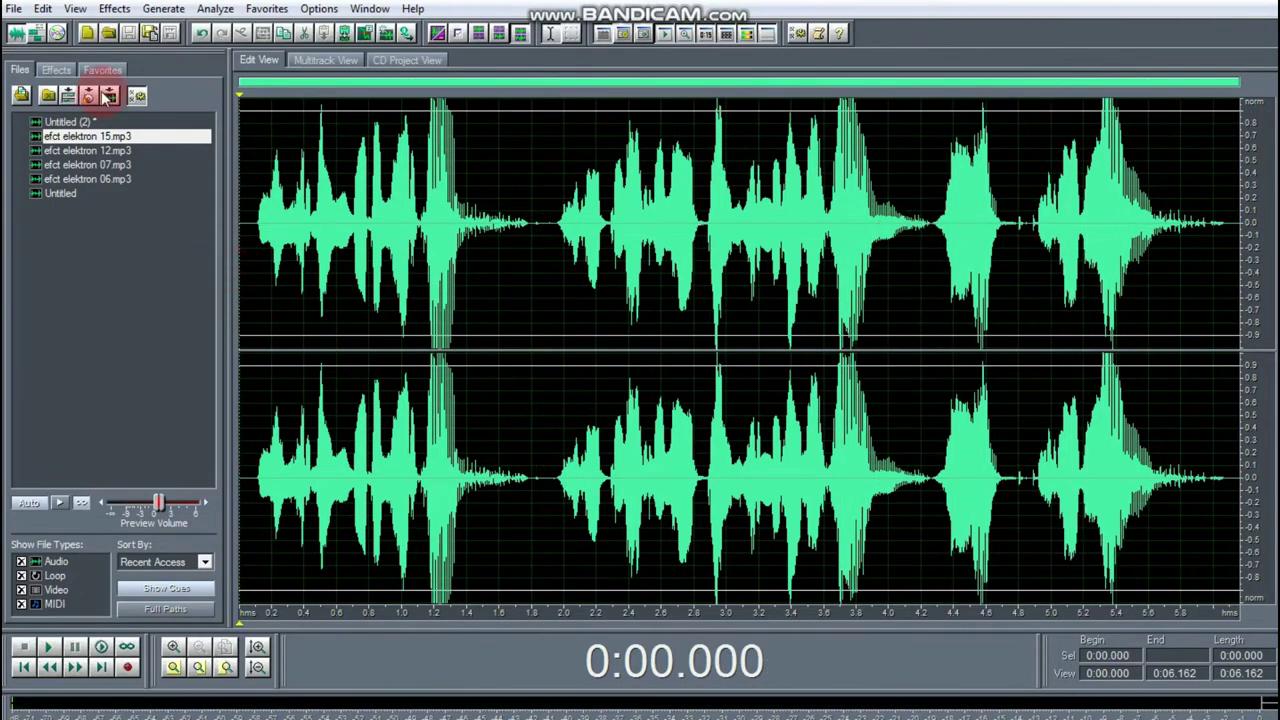
pyautogui.click(50, 72)
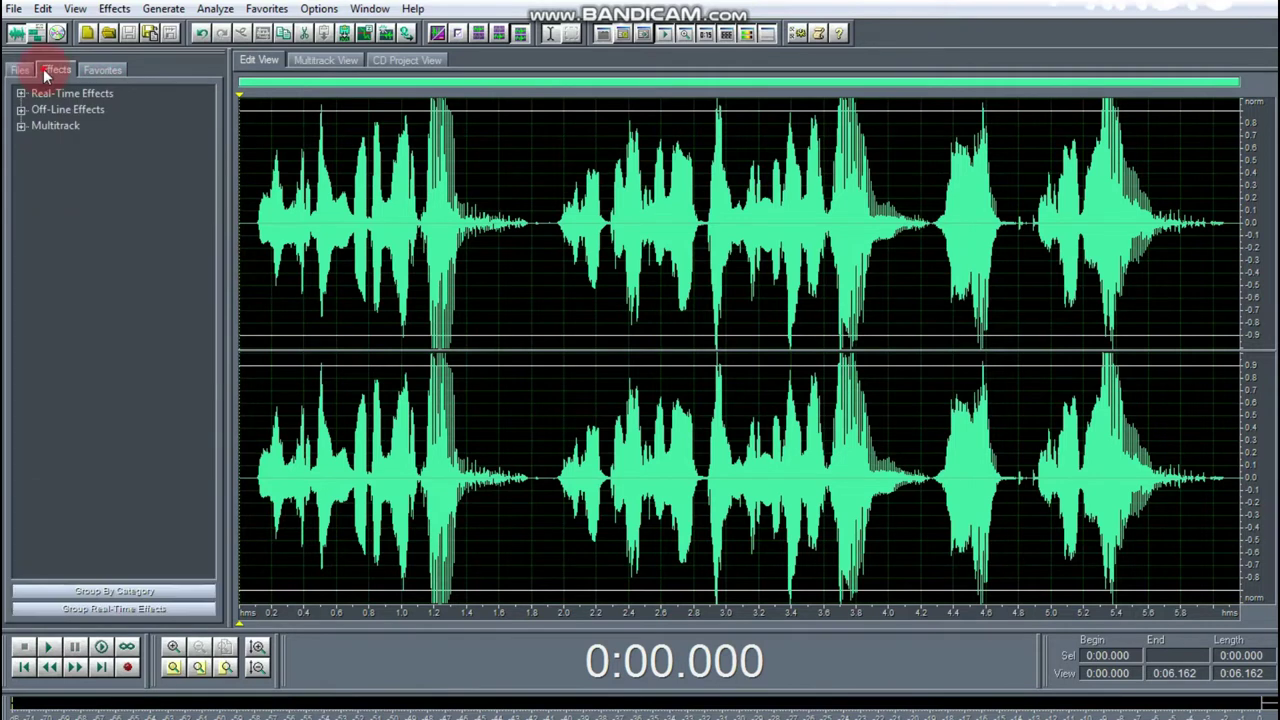
pyautogui.click(114, 9)
pyautogui.moveTo(180, 134)
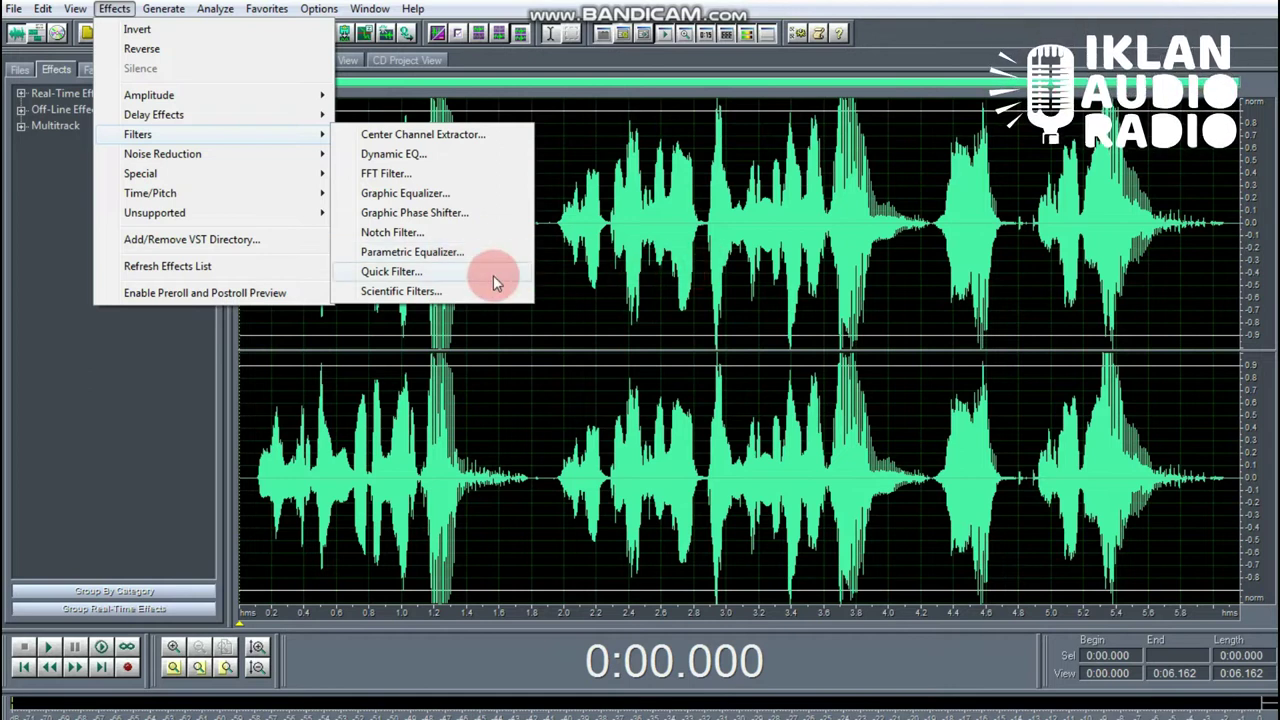
pyautogui.click(428, 254)
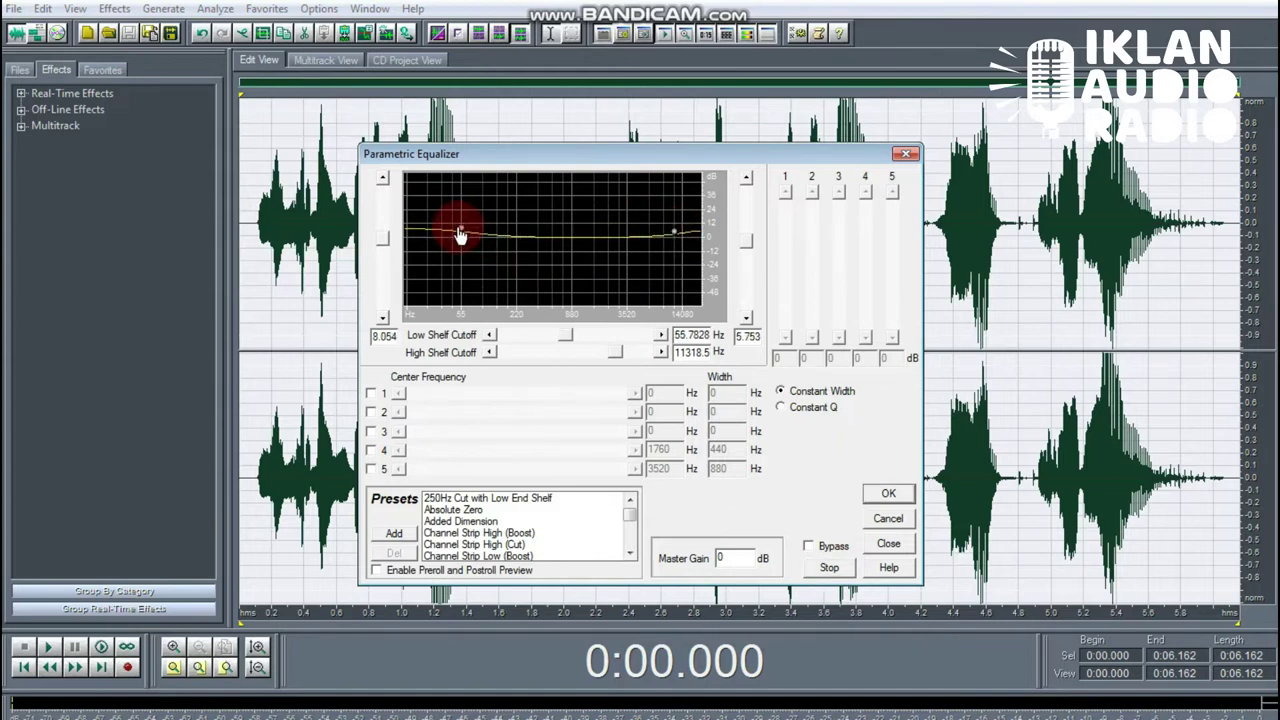
pyautogui.click(829, 567)
pyautogui.moveTo(461, 236); pyautogui.dragTo(456, 232)
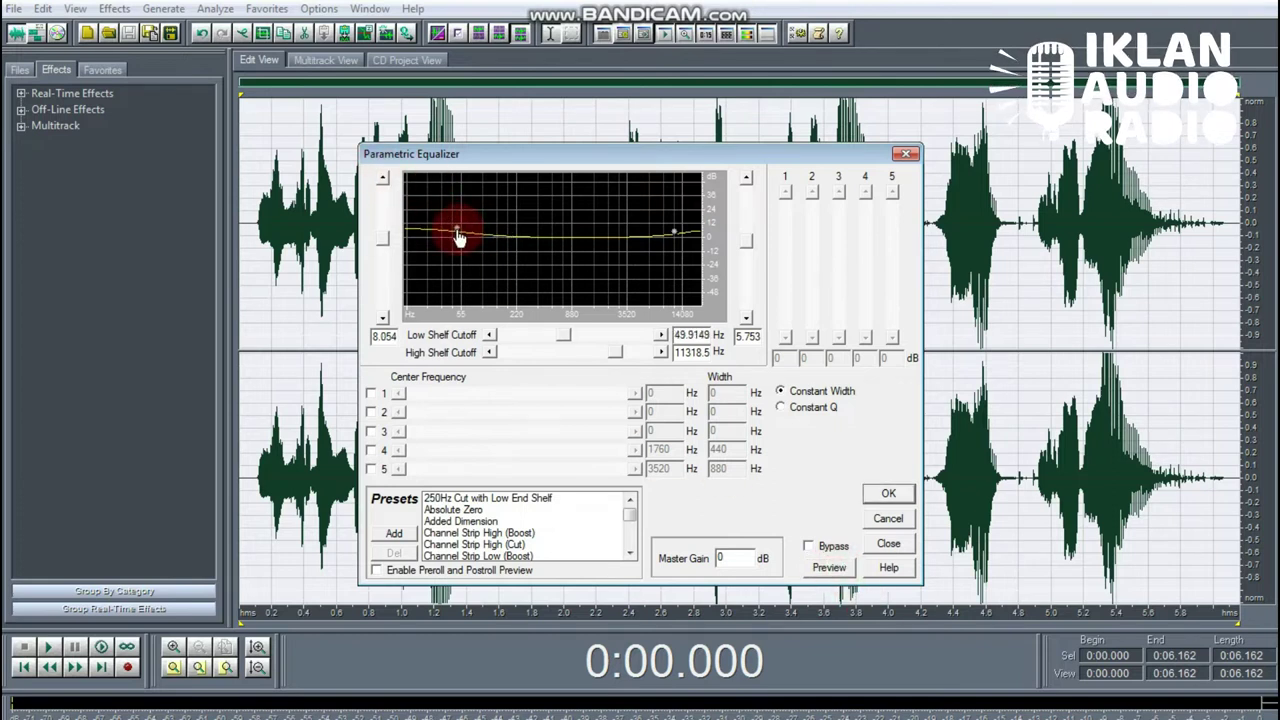
pyautogui.moveTo(675, 242); pyautogui.dragTo(678, 238)
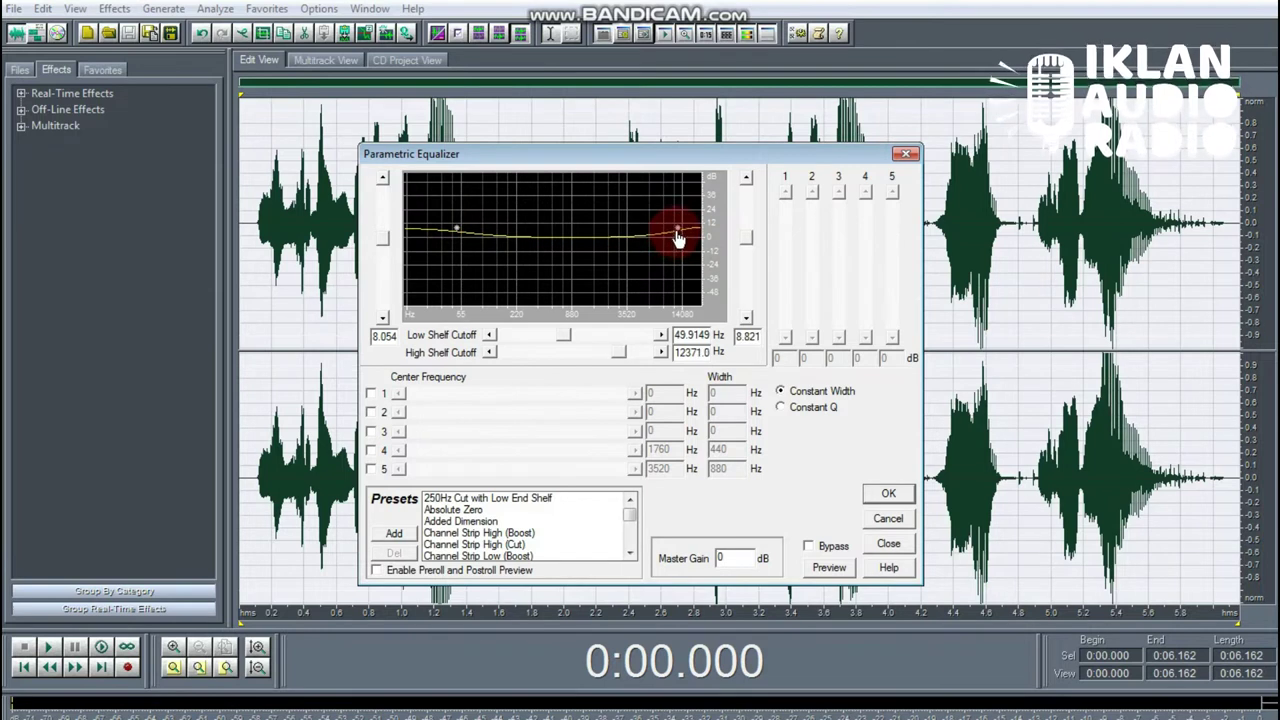
# Step: Preview the equalizer, readjust the low shelf boost and apply the equalization to the whole voice-over
pyautogui.click(803, 567)
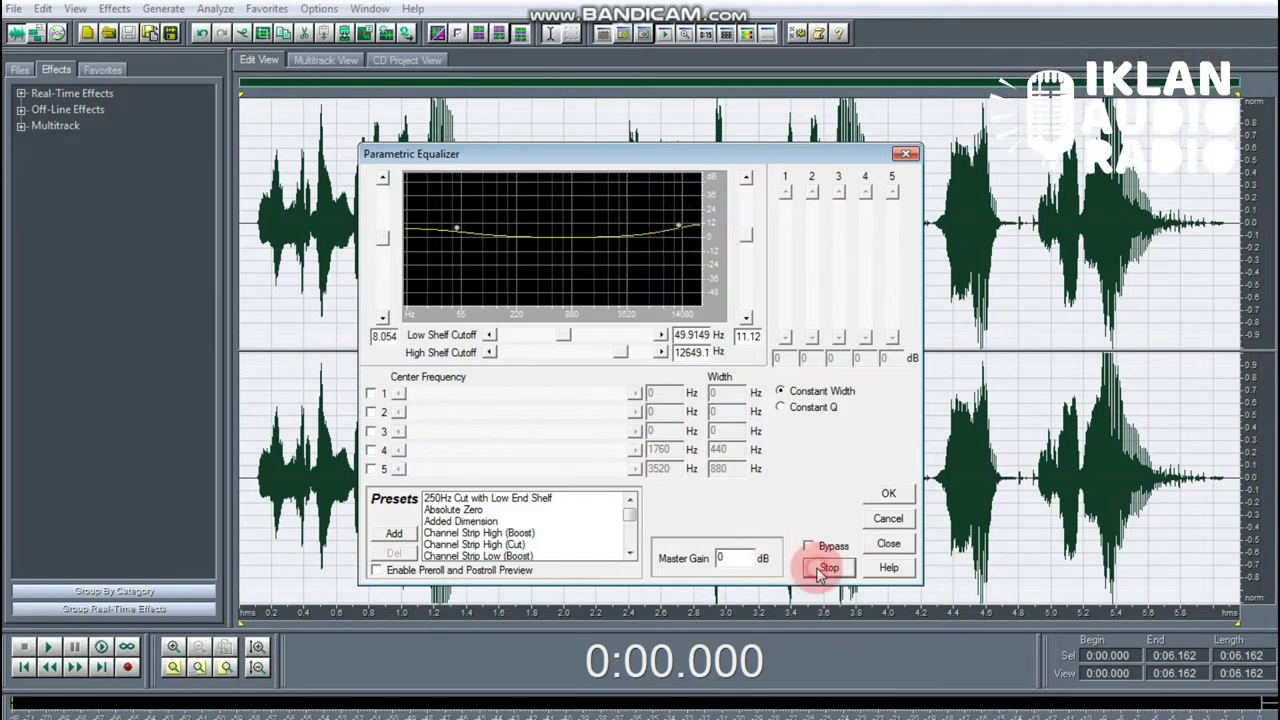
pyautogui.moveTo(458, 236); pyautogui.dragTo(458, 242)
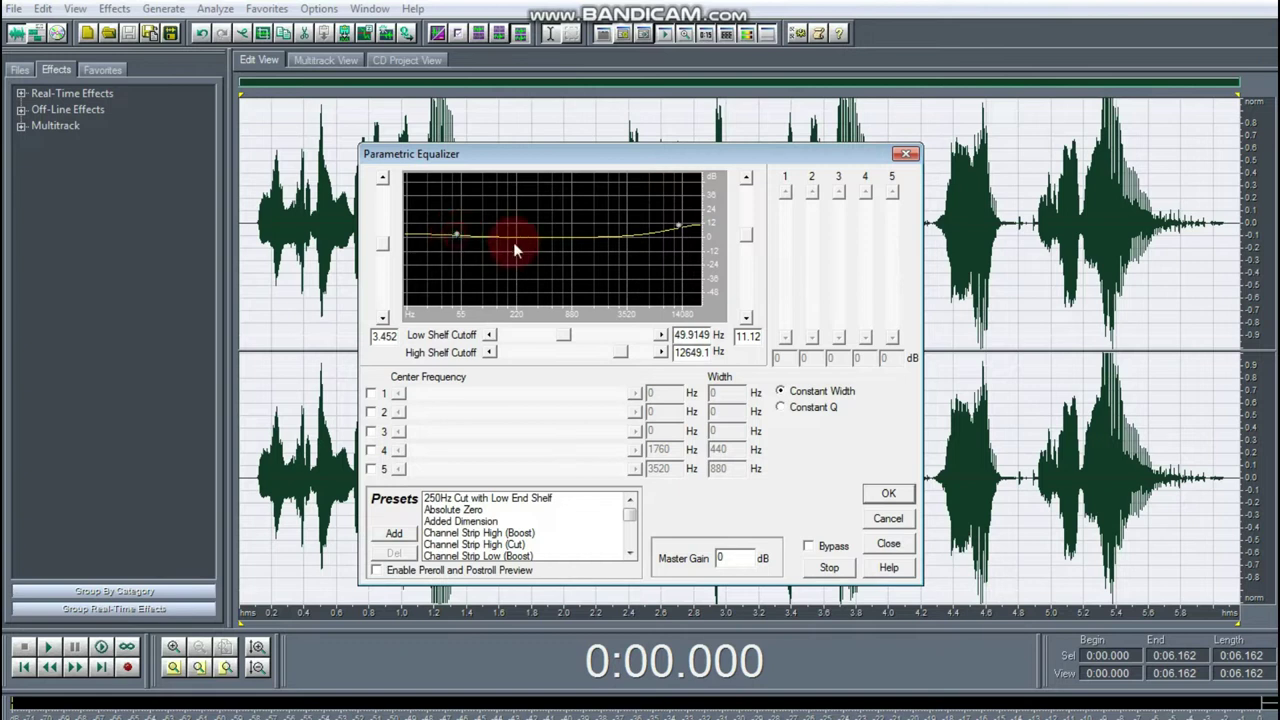
pyautogui.moveTo(460, 243); pyautogui.dragTo(463, 229)
pyautogui.click(870, 497)
pyautogui.click(555, 398)
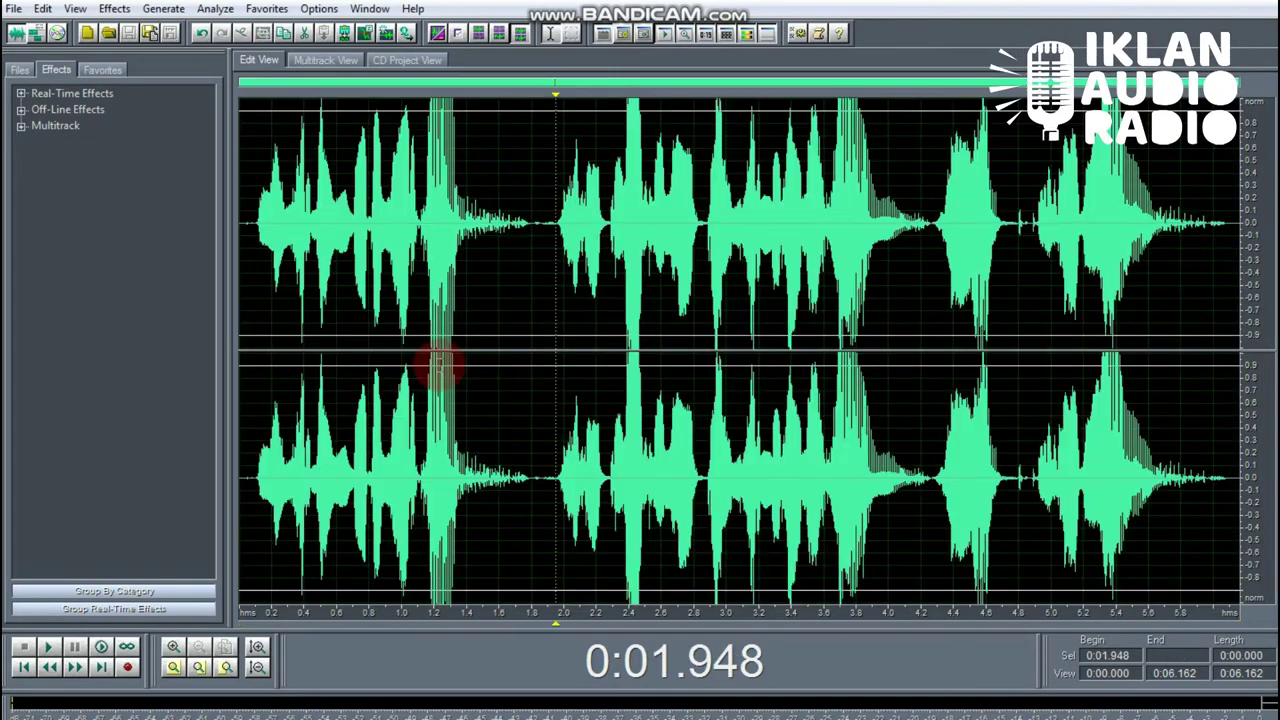
# Step: Apply Dynamics Processing with 6.2:1 compression above -19.1 dB to the whole voice-over and play the result from 0:00.104
pyautogui.click(21, 93)
pyautogui.click(38, 110)
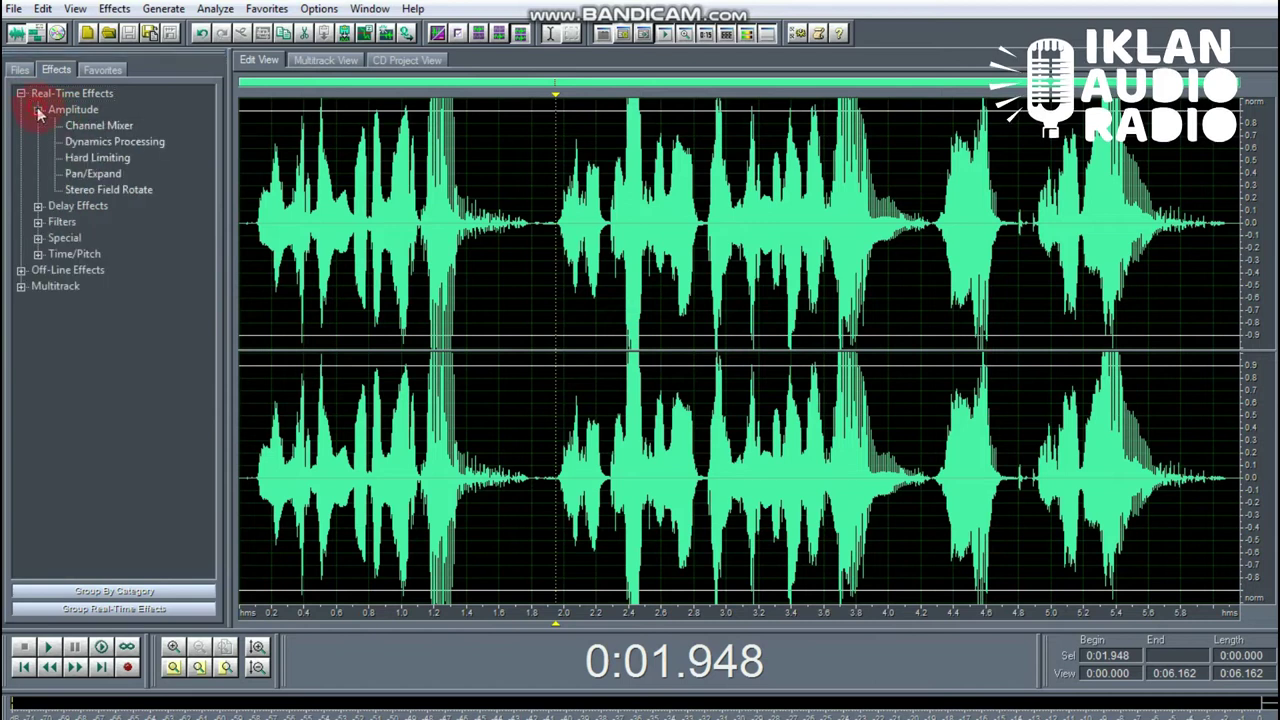
pyautogui.doubleClick(141, 143)
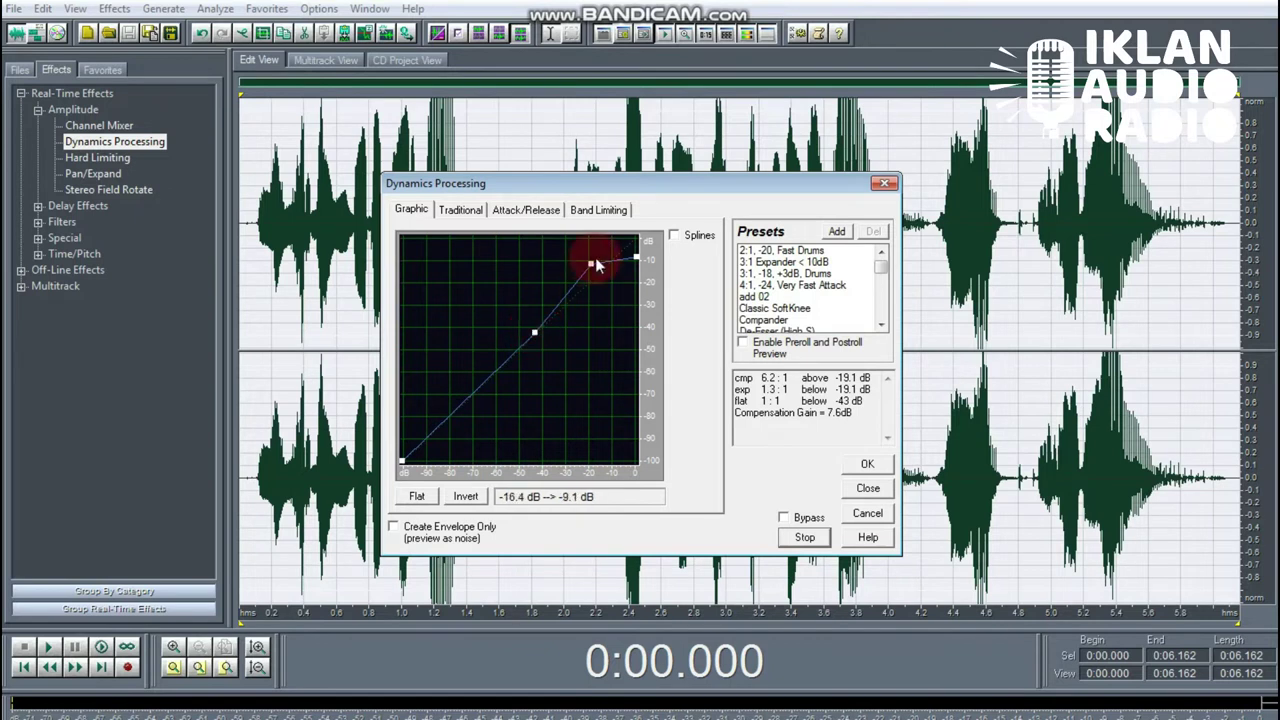
pyautogui.click(867, 463)
pyautogui.click(342, 458)
pyautogui.click(280, 366)
pyautogui.click(271, 366)
pyautogui.click(257, 360)
pyautogui.press('space')
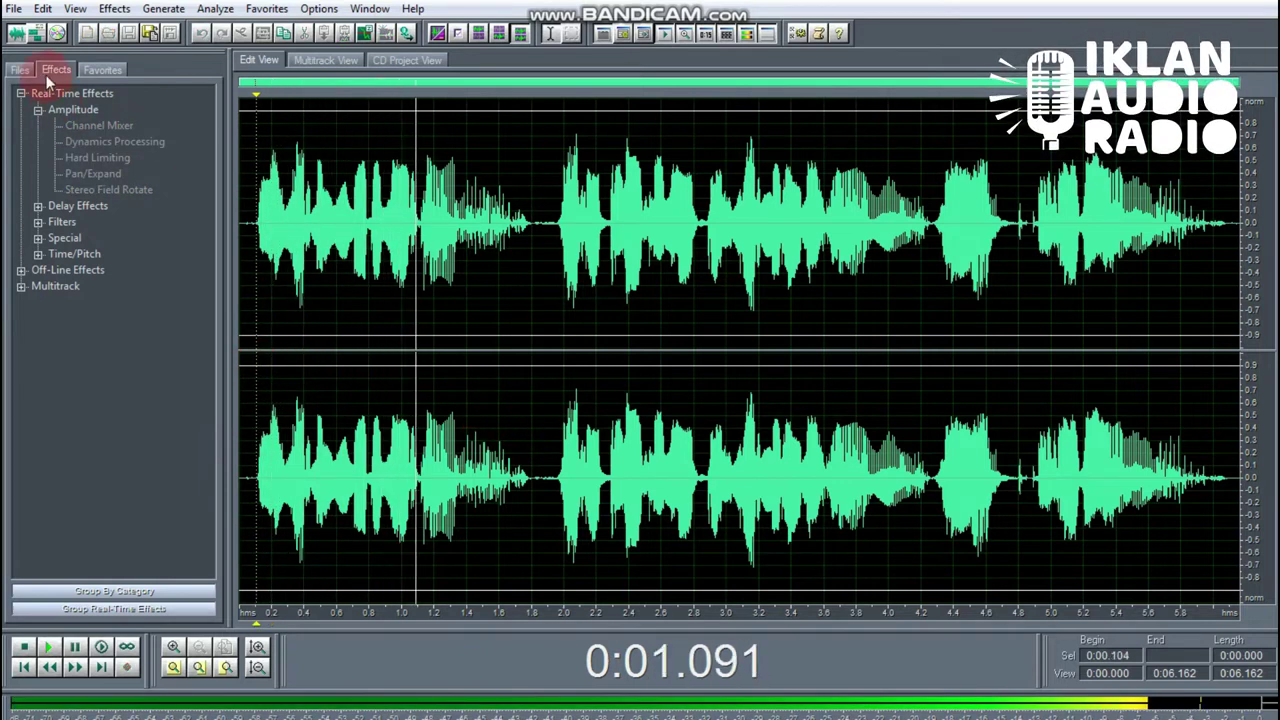
pyautogui.press('space')
# Step: Amplify the whole voice-over by 5 dB, play it back and return the cursor to 0:00.137
pyautogui.click(114, 9)
pyautogui.moveTo(250, 95)
pyautogui.click(372, 95)
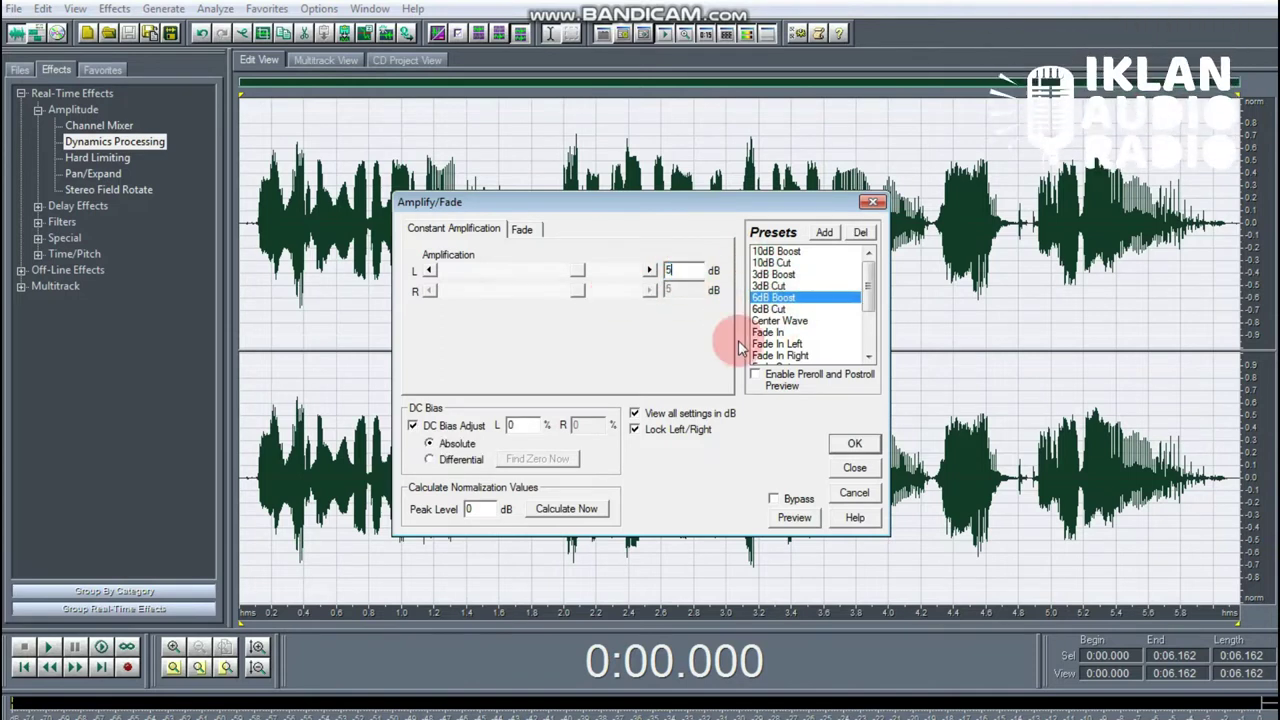
pyautogui.click(850, 442)
pyautogui.press('space')
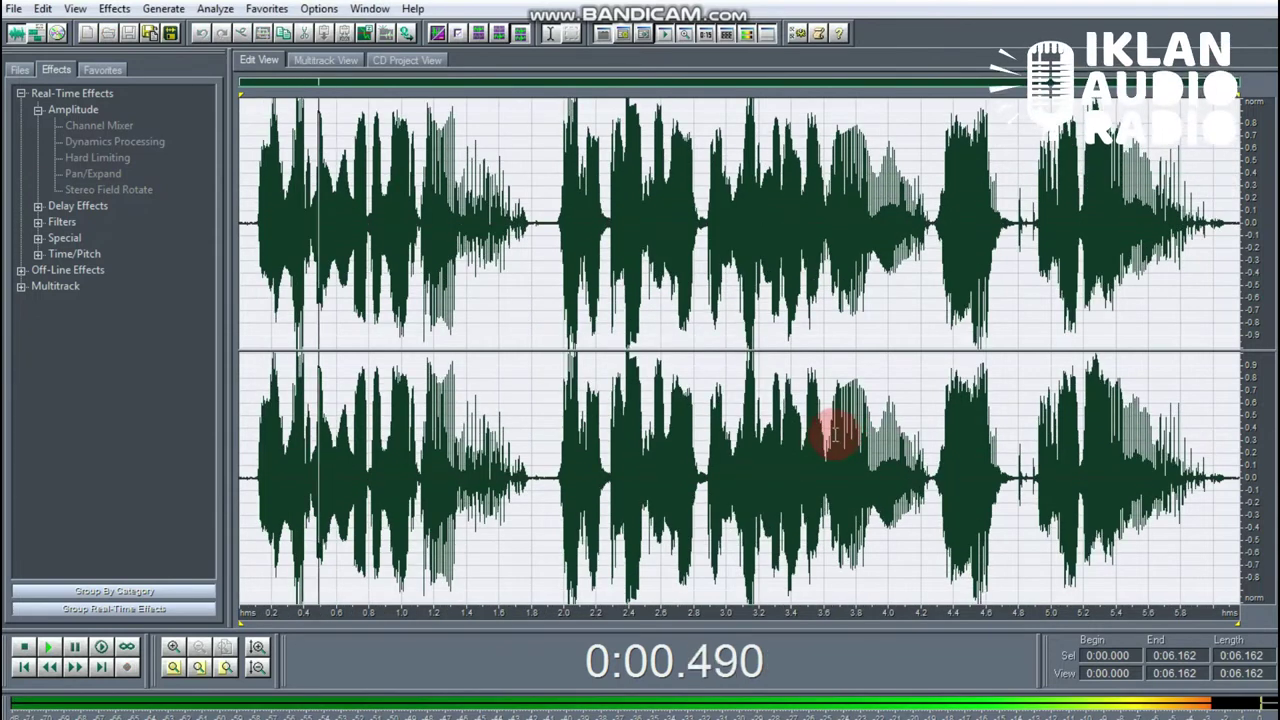
pyautogui.click(564, 249)
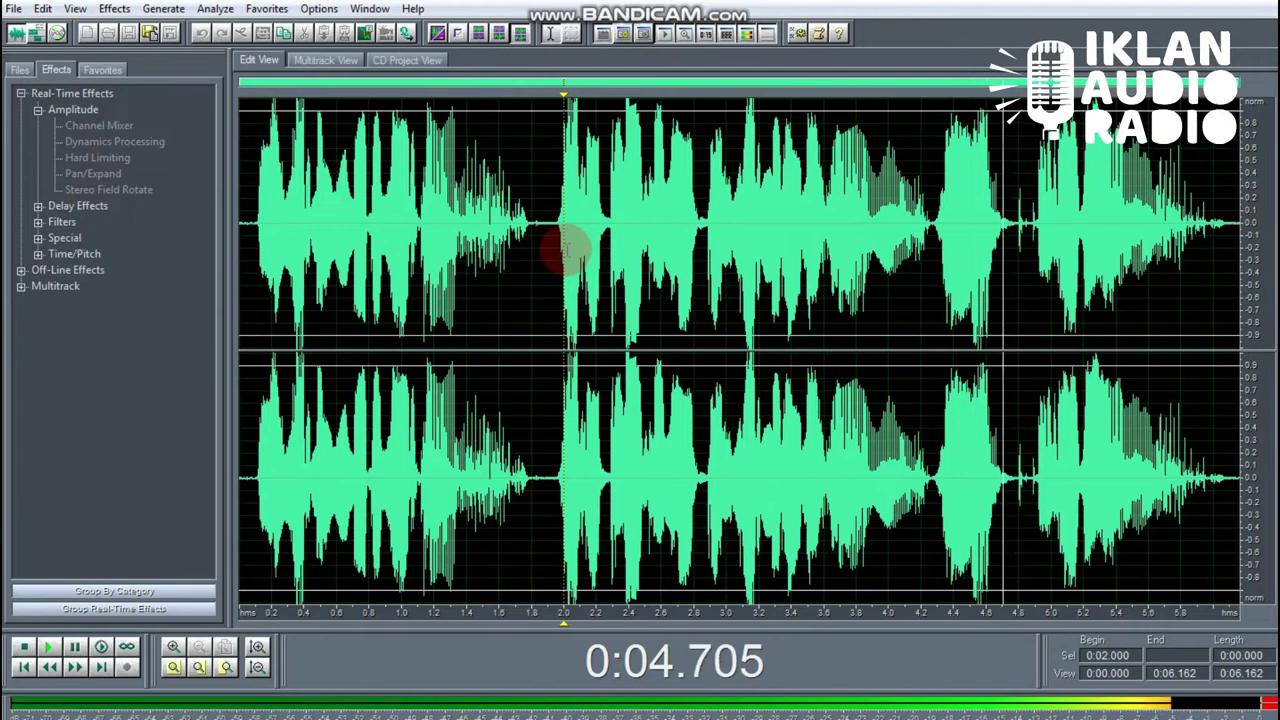
pyautogui.press('space')
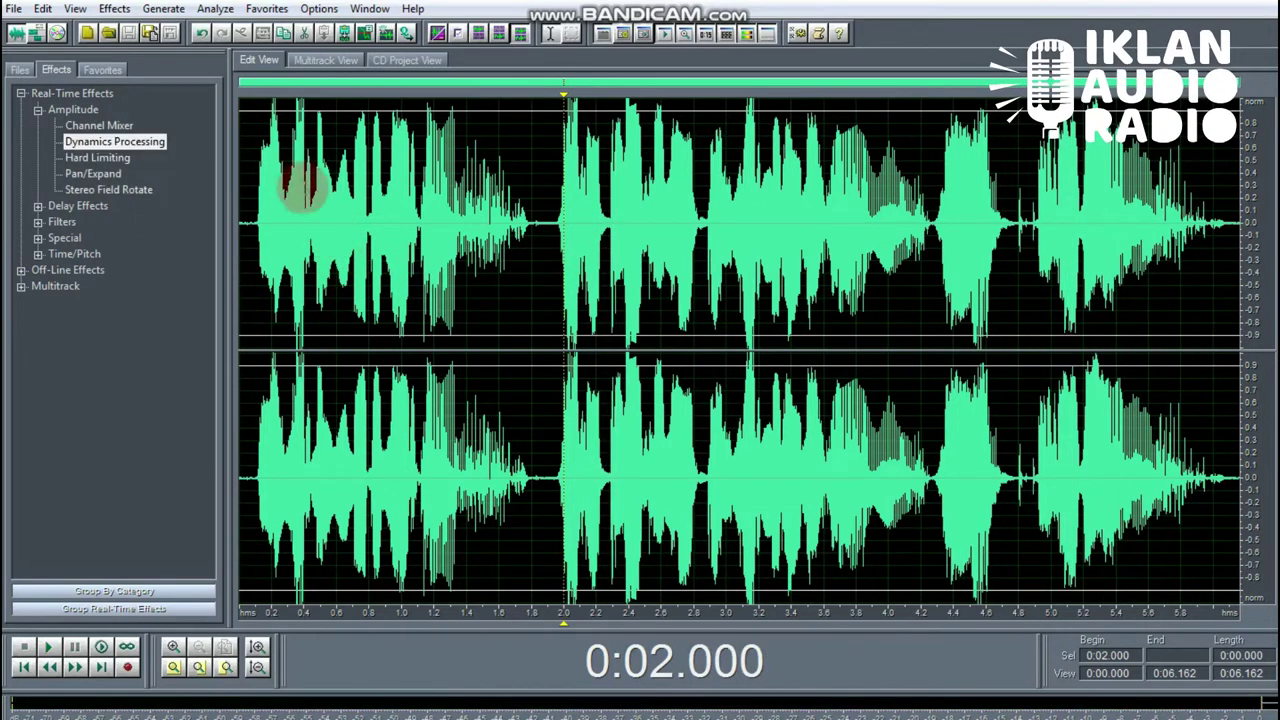
pyautogui.click(261, 172)
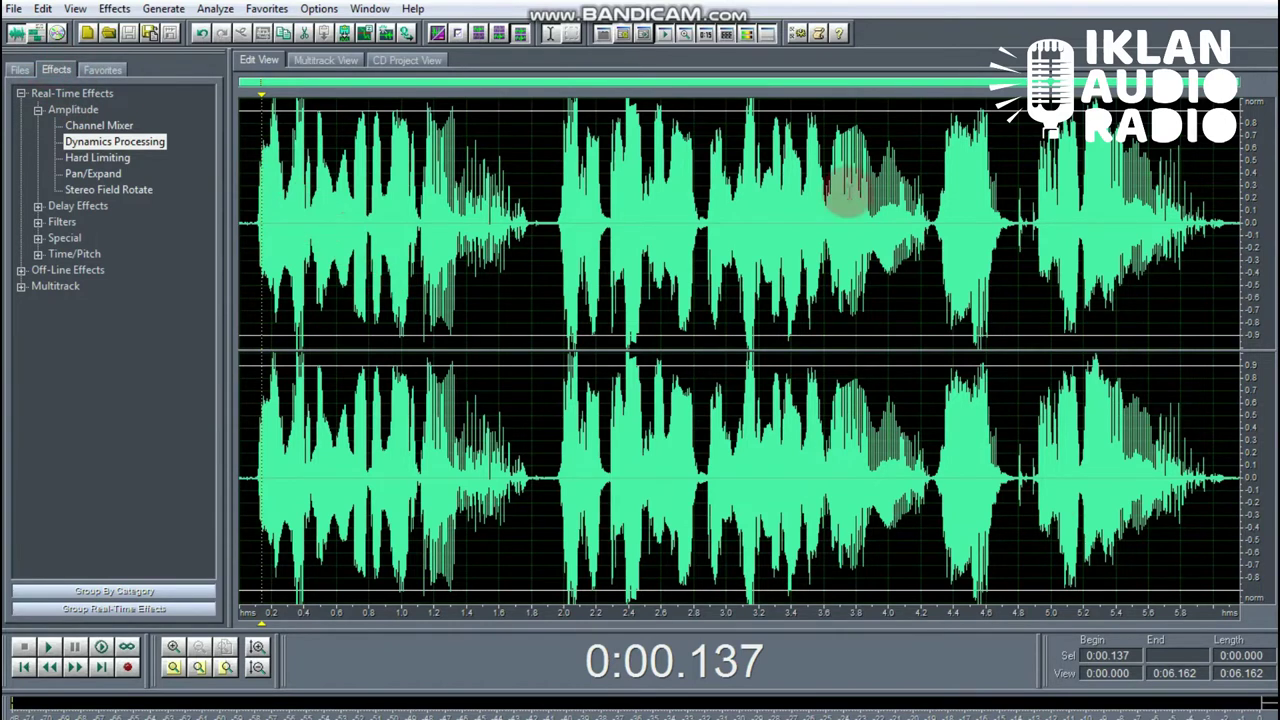
# Step: Play the arranged electronic effects on Tracks 6 to 9 of the multitrack session from 0:00.091
pyautogui.click(36, 35)
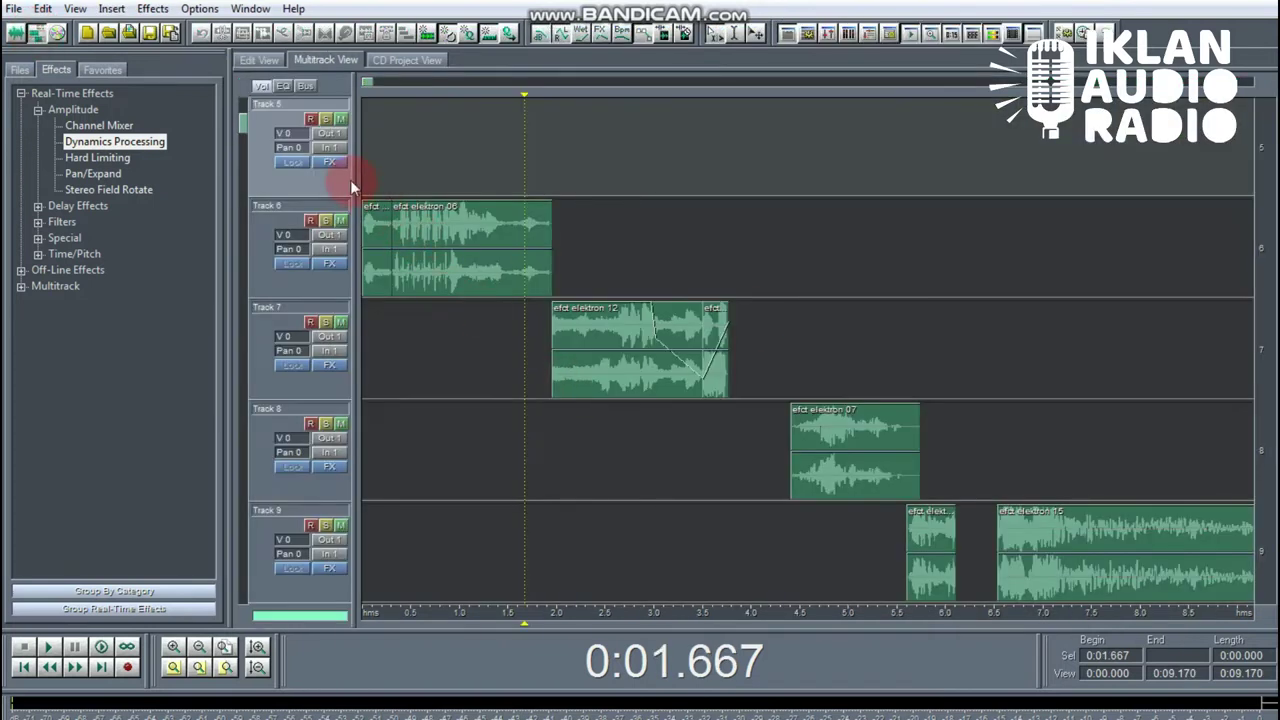
pyautogui.click(372, 172)
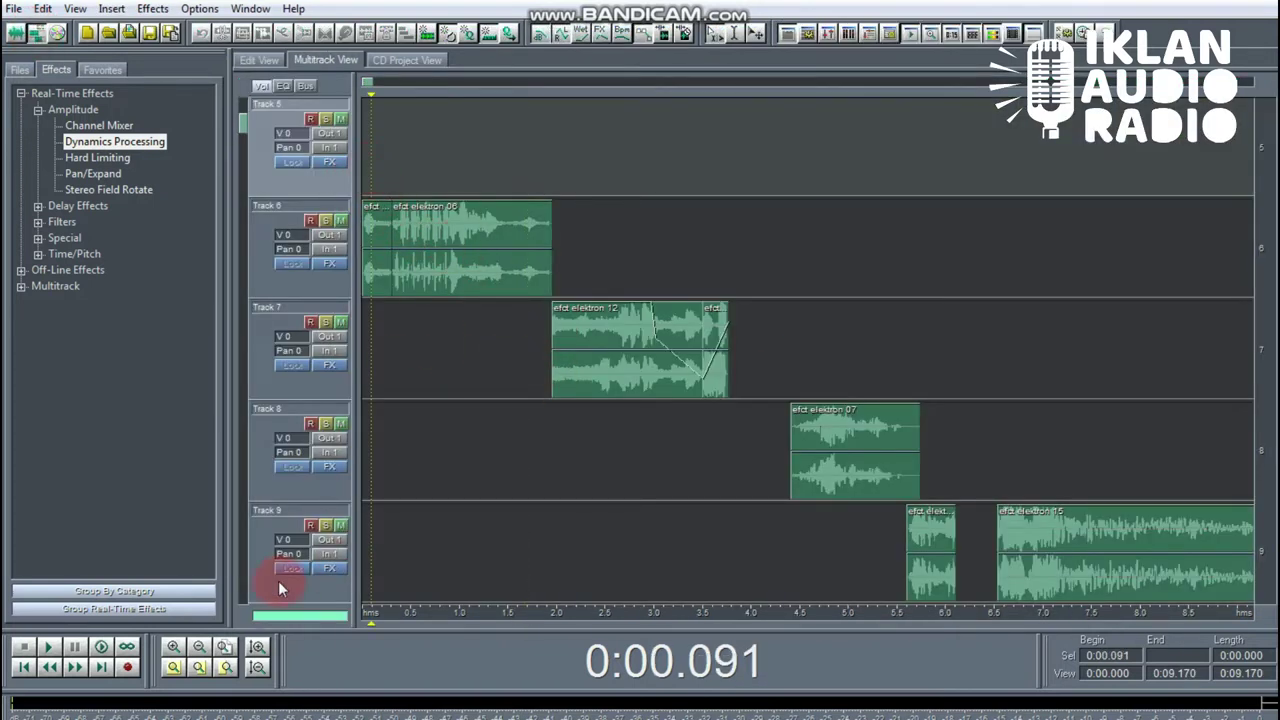
pyautogui.click(228, 646)
pyautogui.moveTo(540, 609); pyautogui.dragTo(365, 619)
pyautogui.click(228, 652)
pyautogui.press('space')
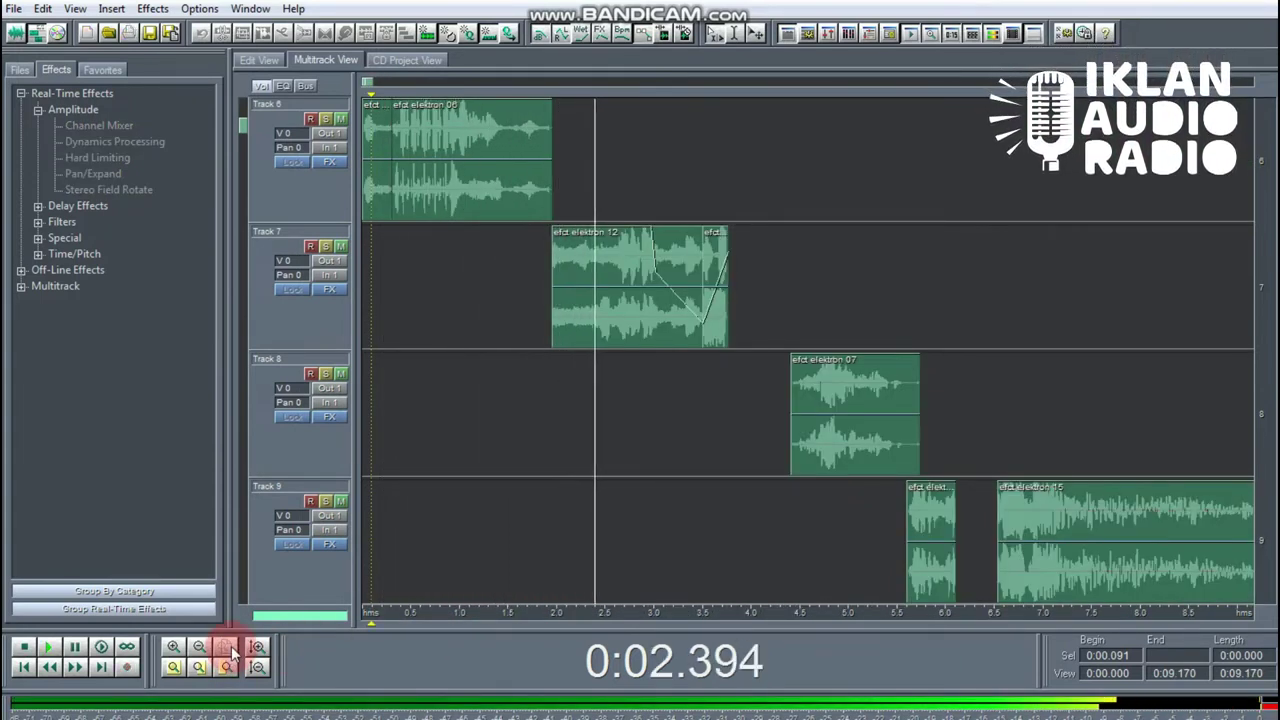
pyautogui.press('space')
pyautogui.press('space')
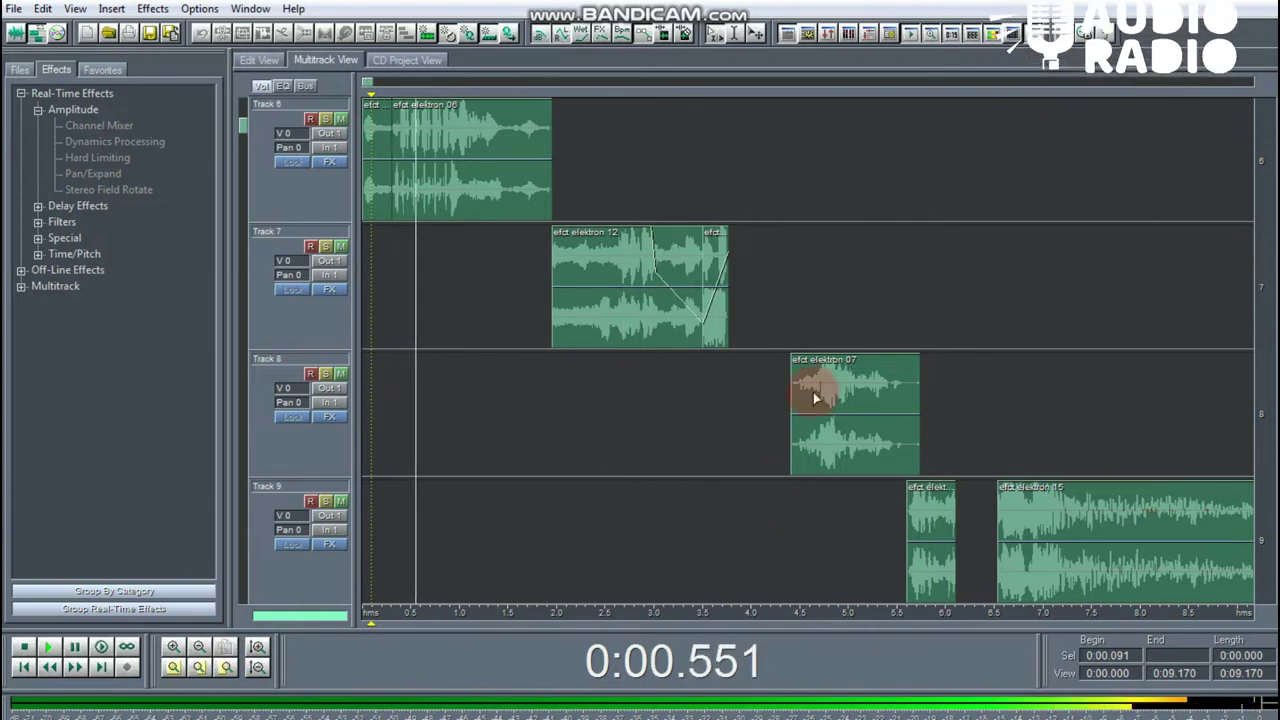
pyautogui.click(800, 348)
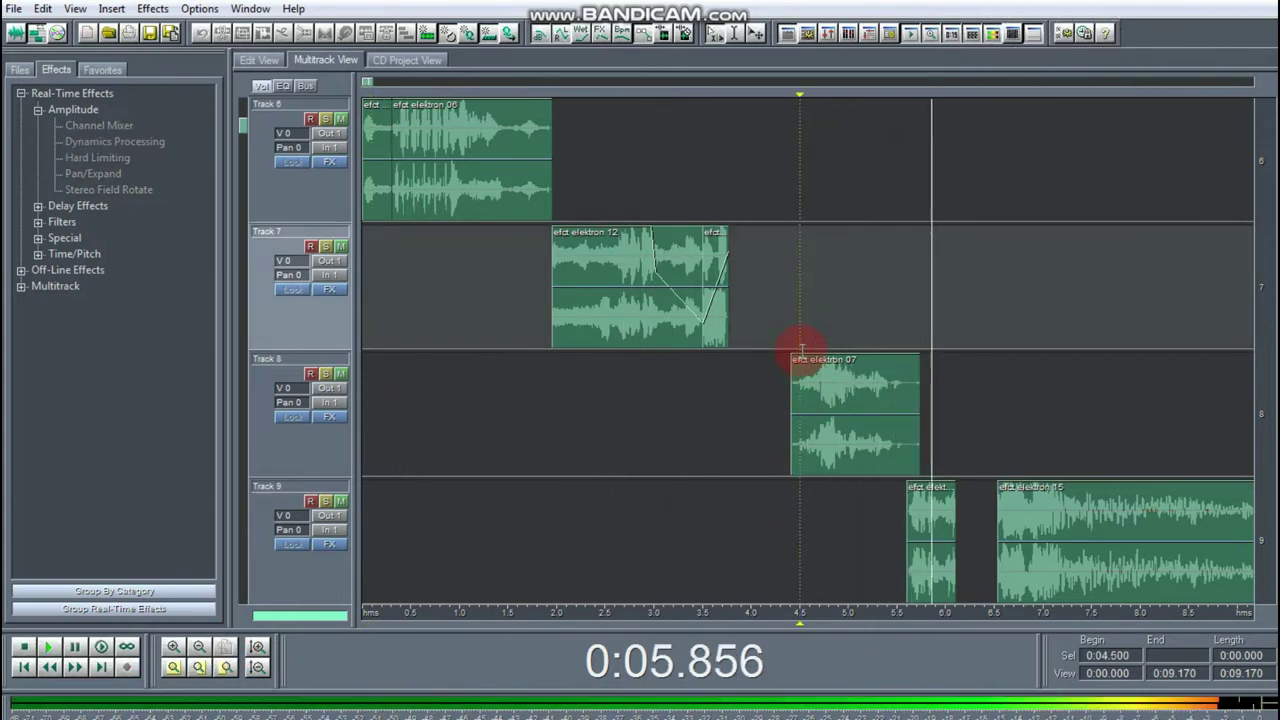
pyautogui.click(534, 383)
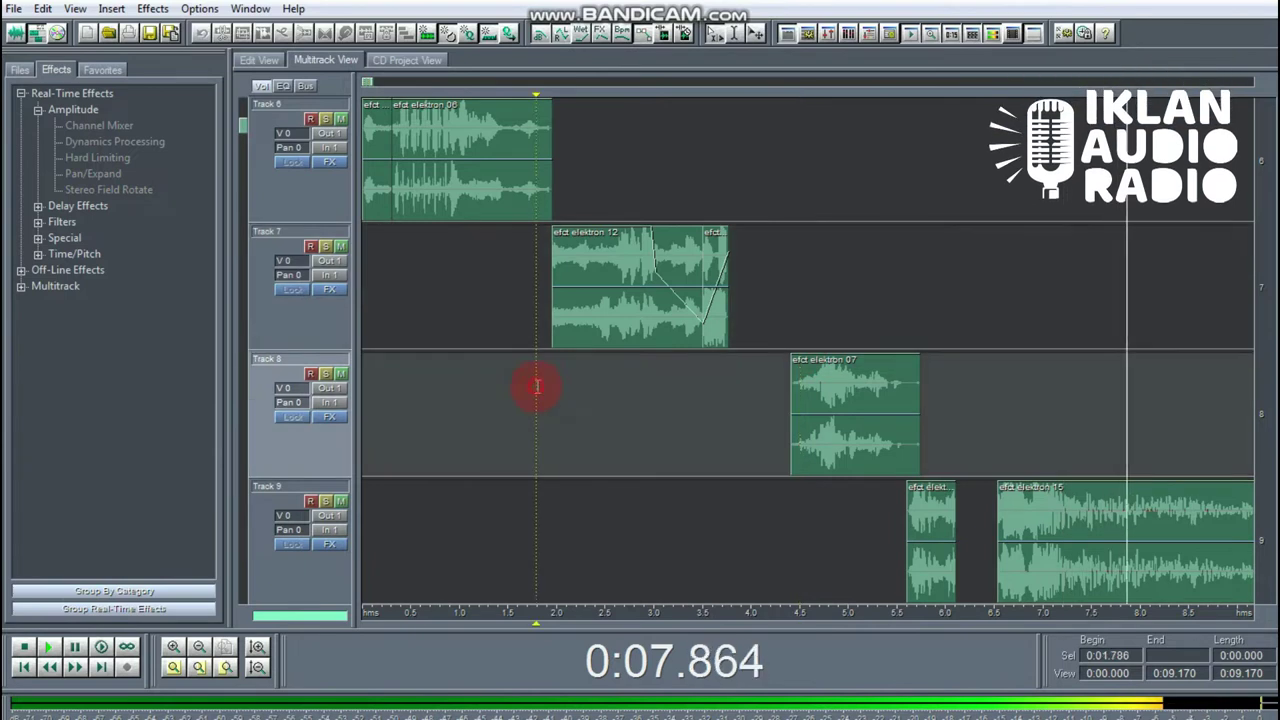
pyautogui.press('space')
# Step: Place the Untitled (2) voice-over on Track 6 starting at about 0:01.117 and play the mix from 0:00.705
pyautogui.click(378, 294)
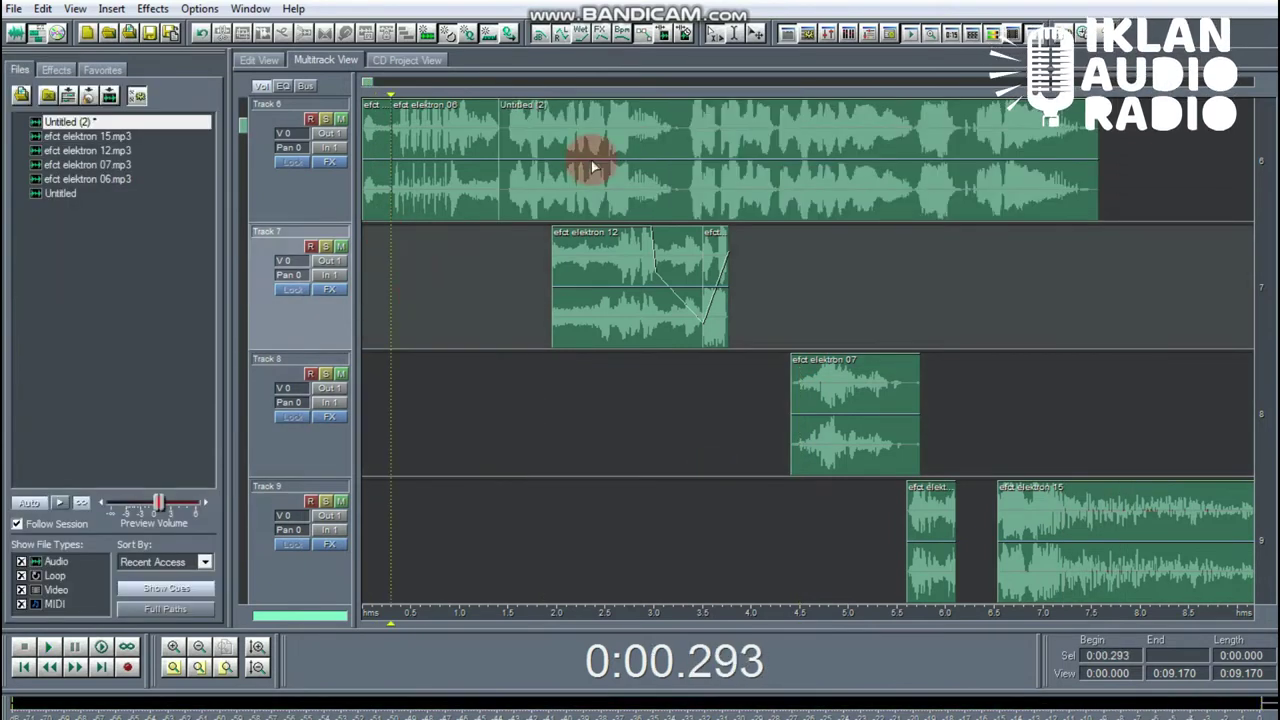
pyautogui.moveTo(591, 165); pyautogui.dragTo(529, 214)
pyautogui.click(492, 305)
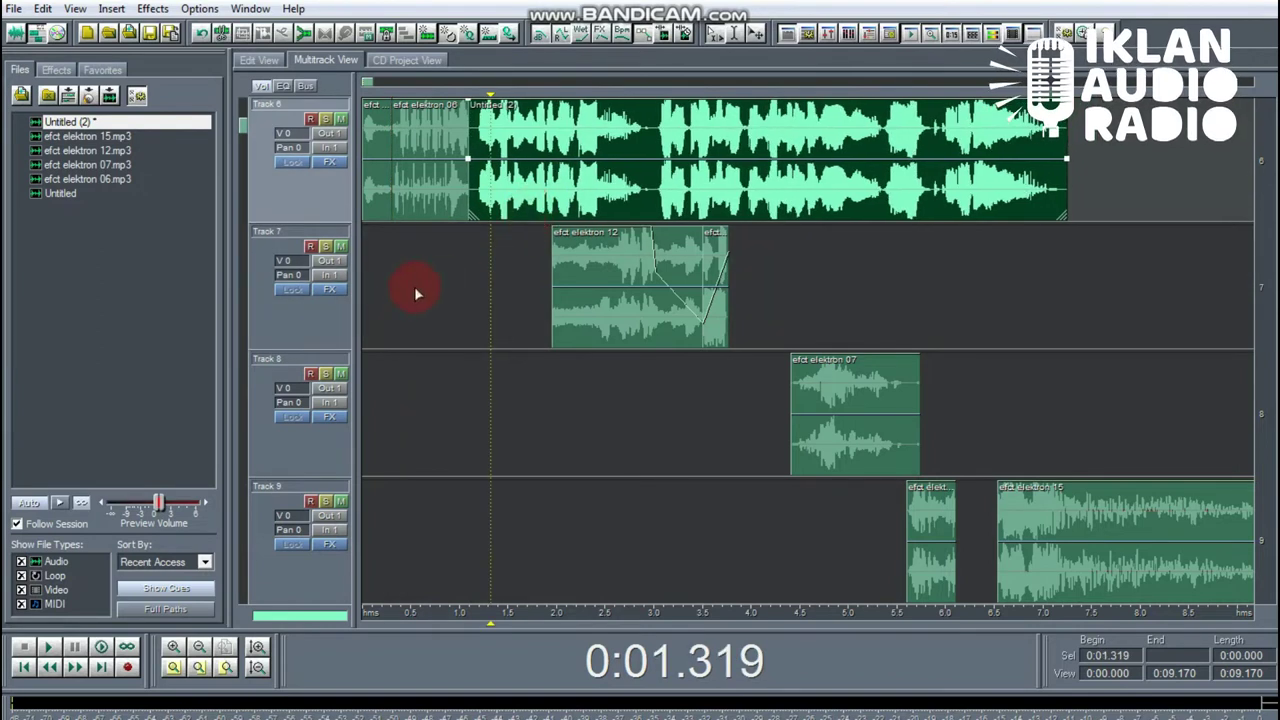
pyautogui.click(368, 236)
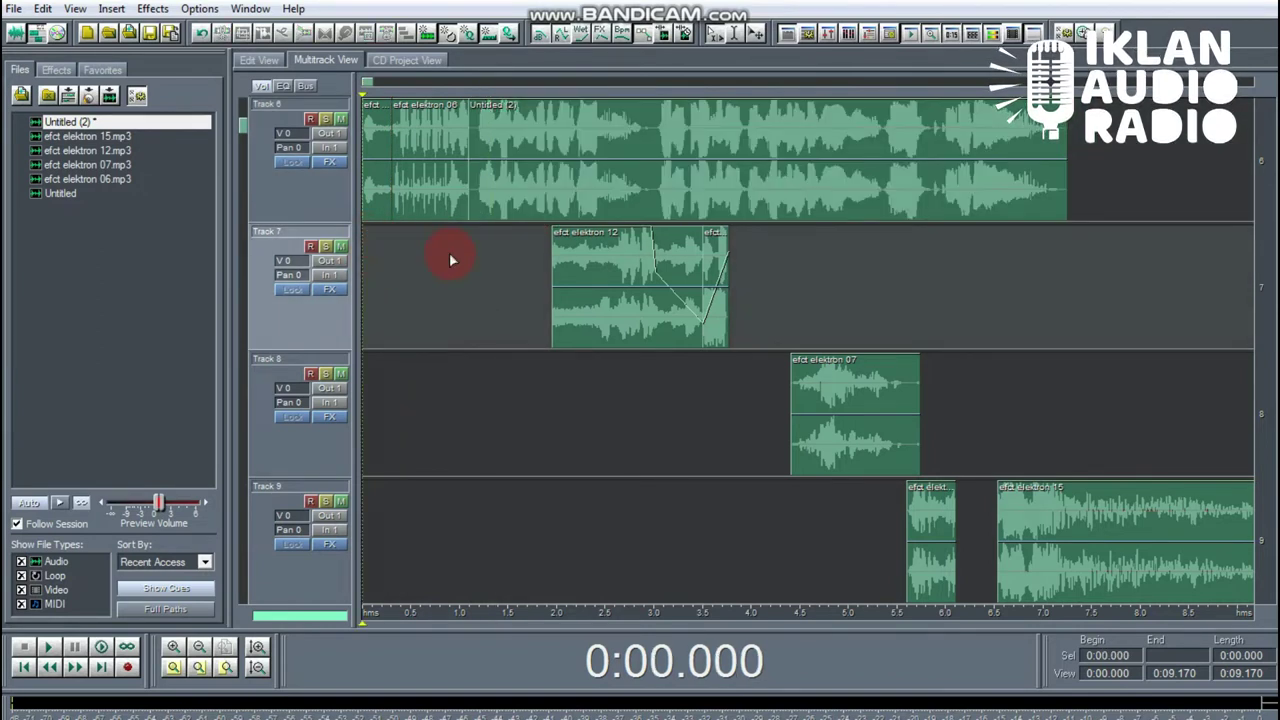
pyautogui.click(523, 184)
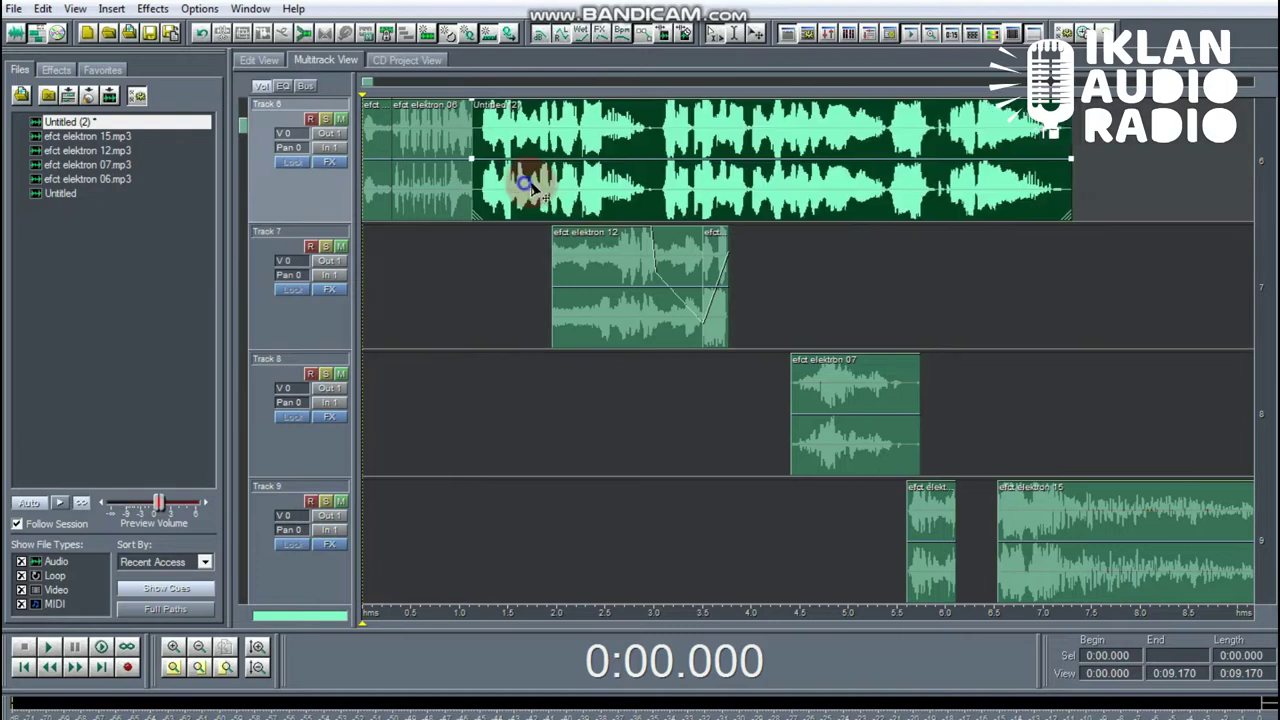
pyautogui.click(432, 244)
pyautogui.press('space')
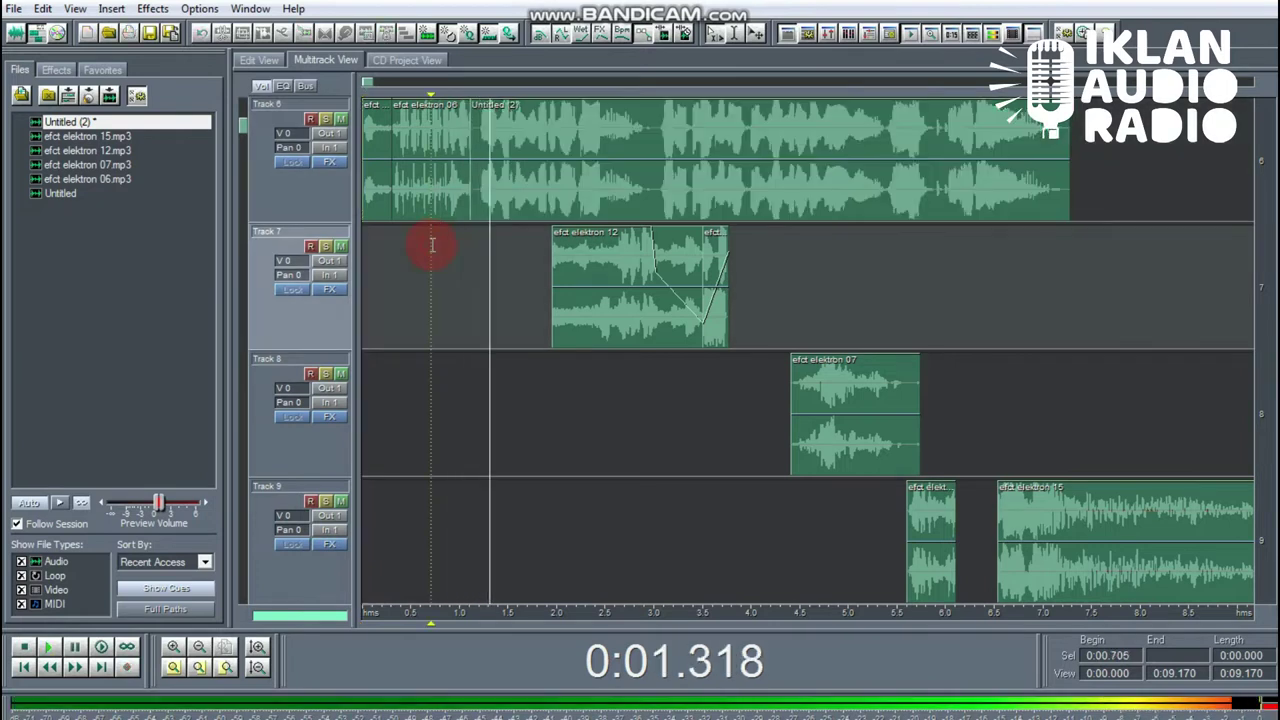
pyautogui.press('space')
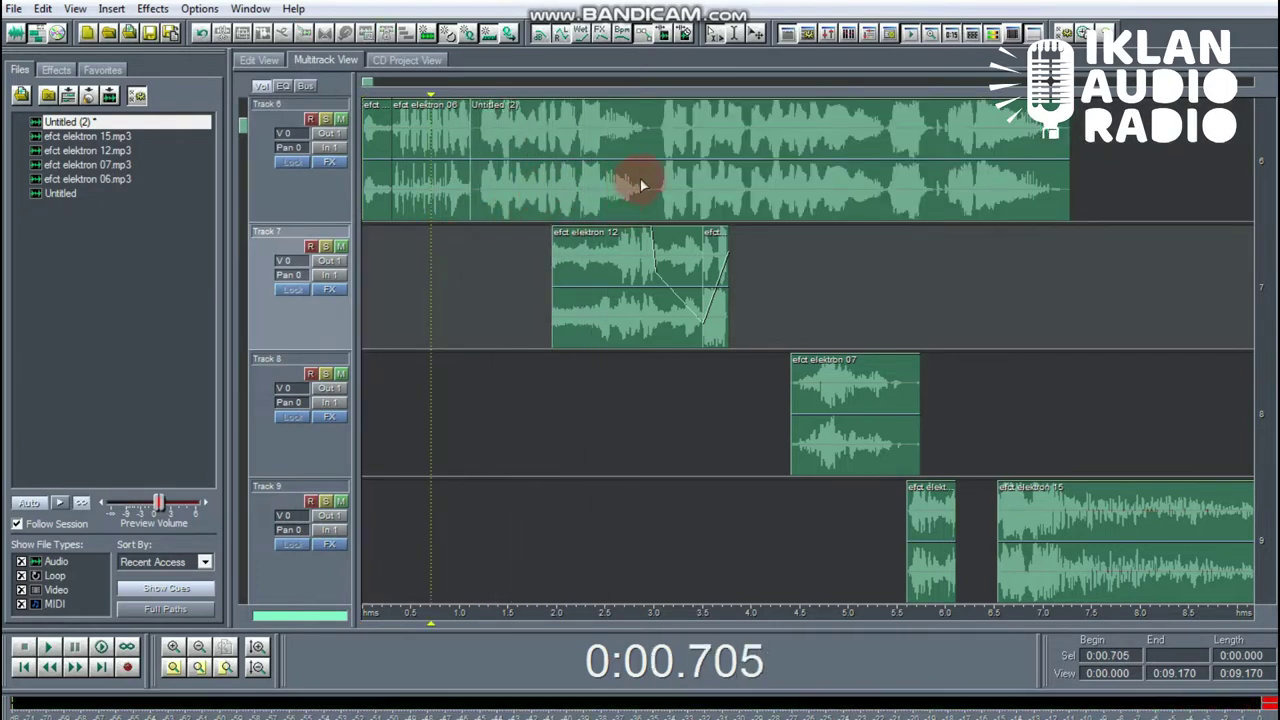
# Step: Split the voice-over clip on Track 6 at 0:02.913 and move its second part to about 0:05.1
pyautogui.click(645, 186)
pyautogui.click(222, 32)
pyautogui.moveTo(773, 157); pyautogui.dragTo(990, 170)
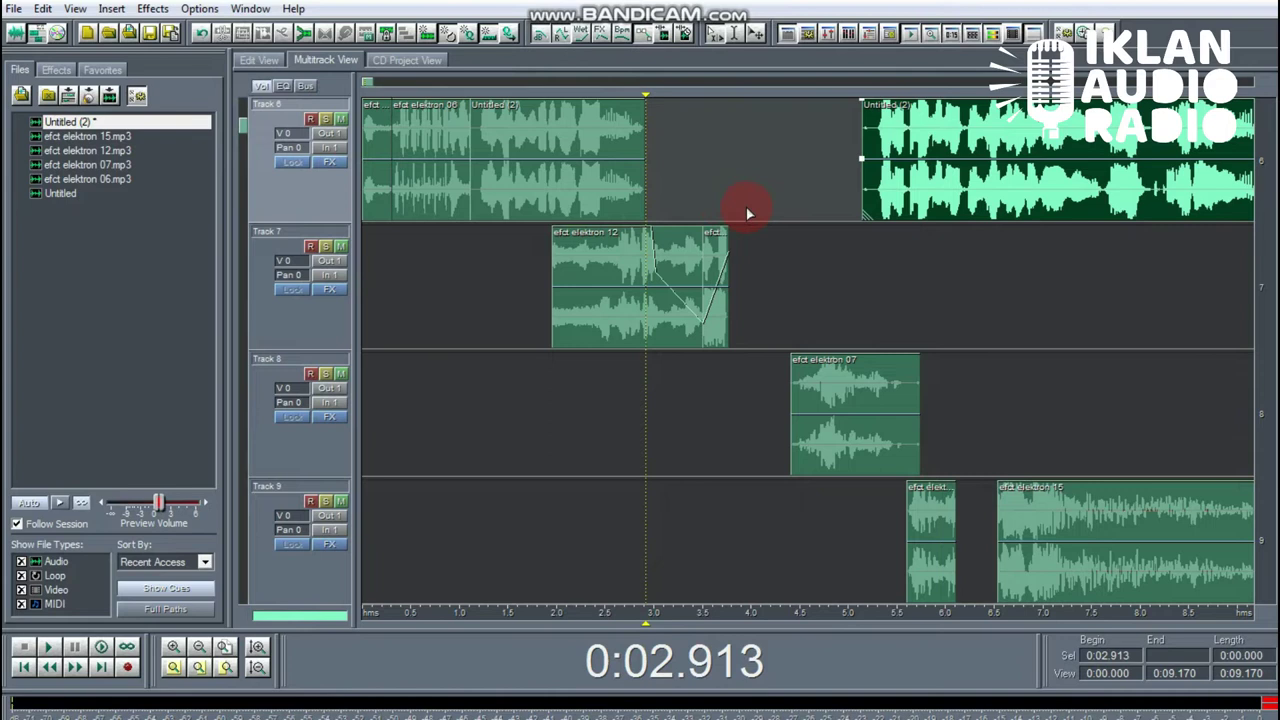
# Step: Open the first voice-over clip on Track 6 for waveform editing and preview the off-line FFT Filter on it
pyautogui.doubleClick(597, 154)
pyautogui.scroll(2, 130, 502)
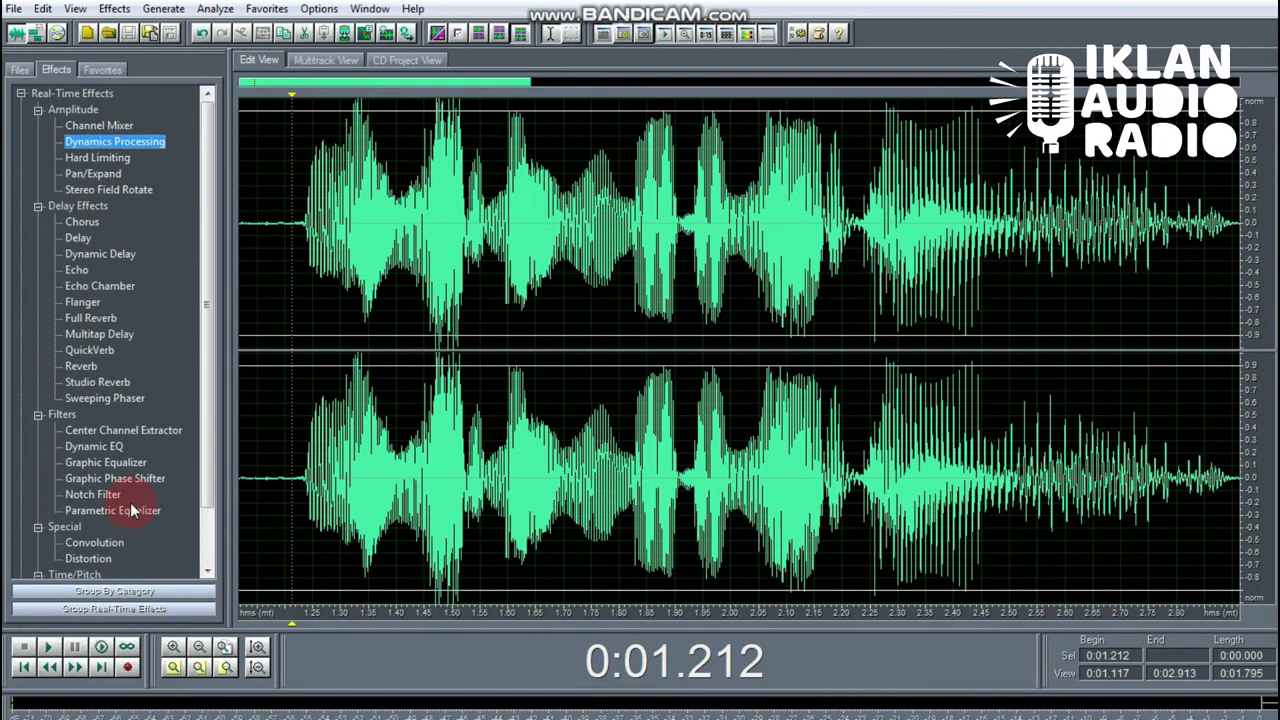
pyautogui.scroll(-2, 130, 502)
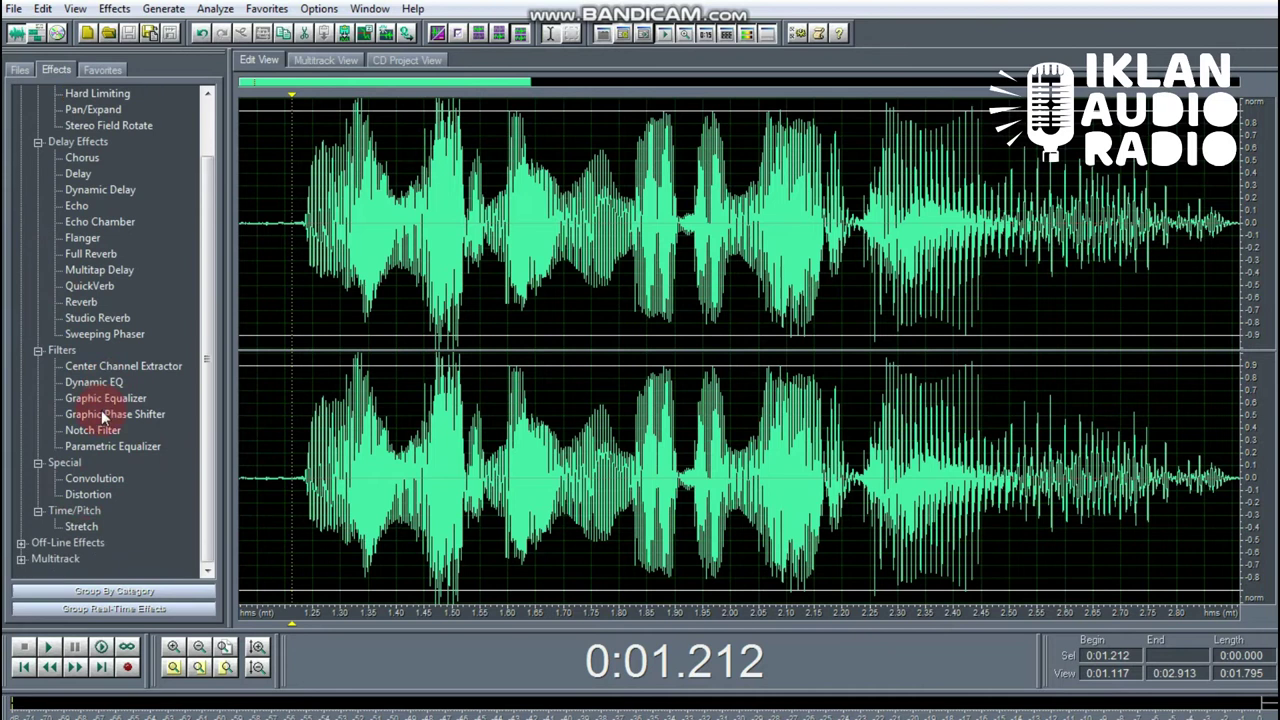
pyautogui.click(21, 542)
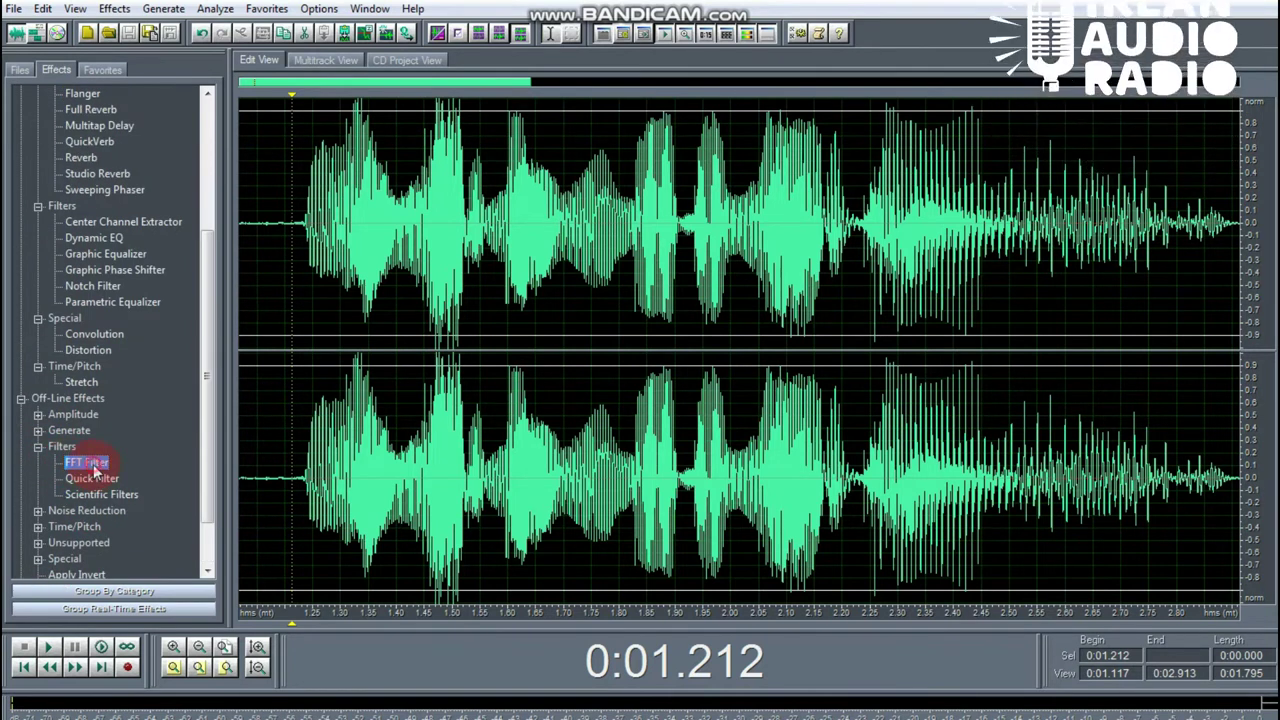
pyautogui.doubleClick(86, 462)
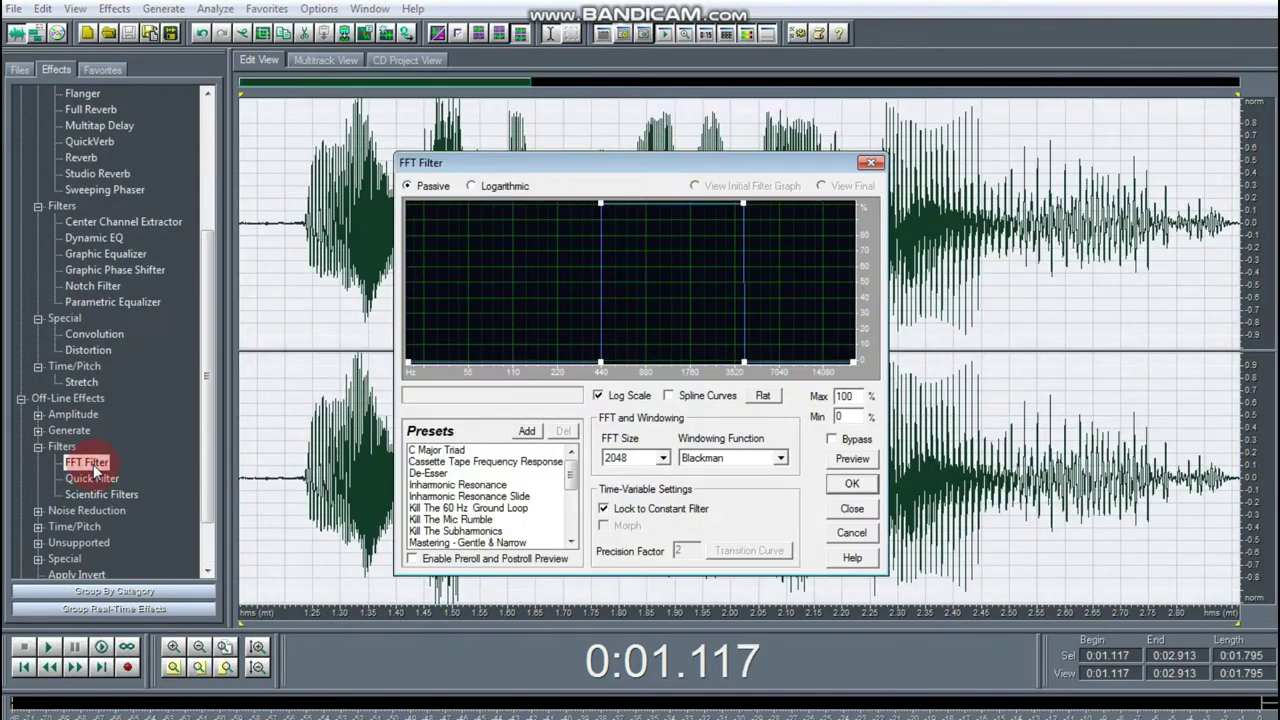
pyautogui.click(852, 460)
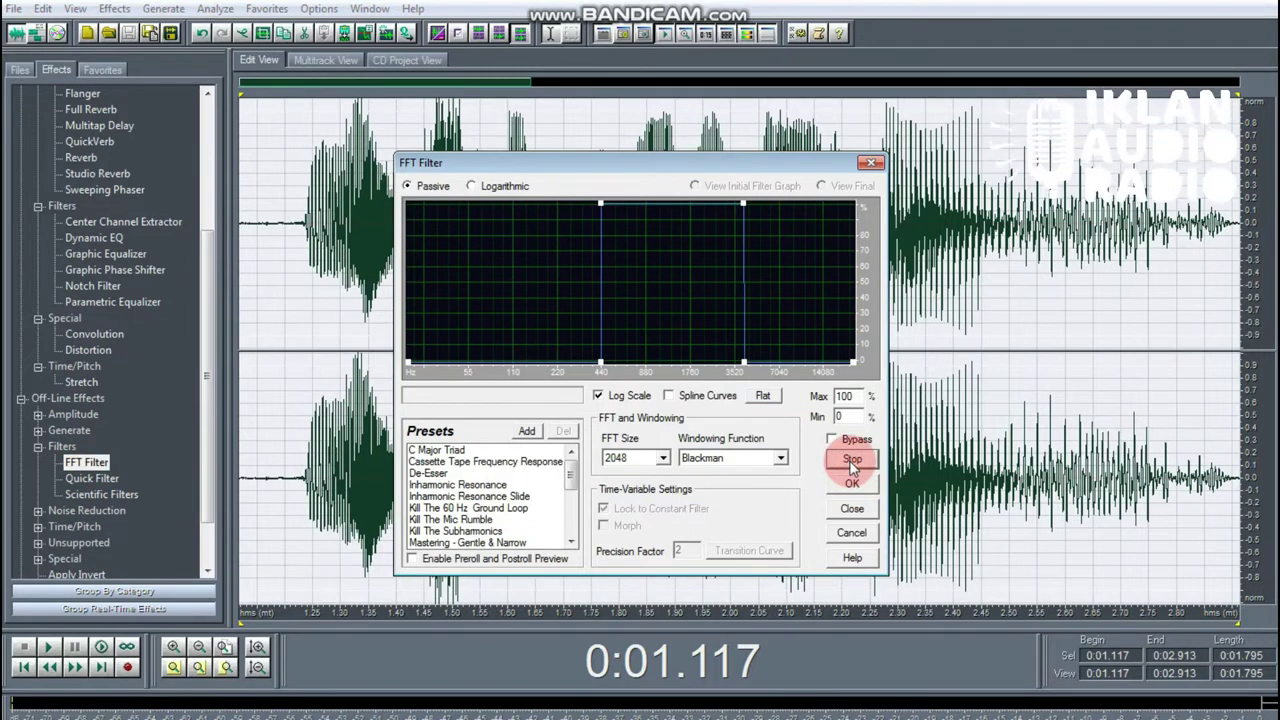
# Step: Try raising the FFT Filter's low cutoff to just below 880 Hz and preview the voice-over
pyautogui.moveTo(594, 249); pyautogui.dragTo(642, 205)
pyautogui.moveTo(600, 362); pyautogui.dragTo(636, 367)
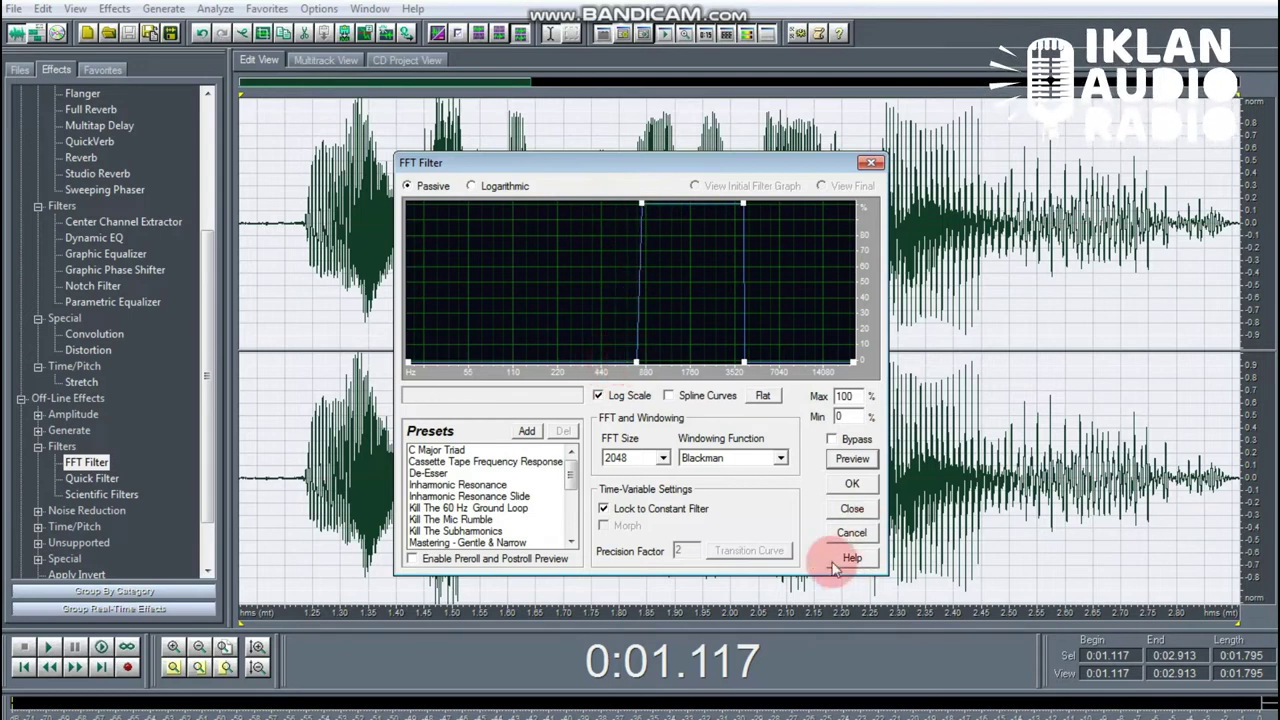
pyautogui.click(852, 458)
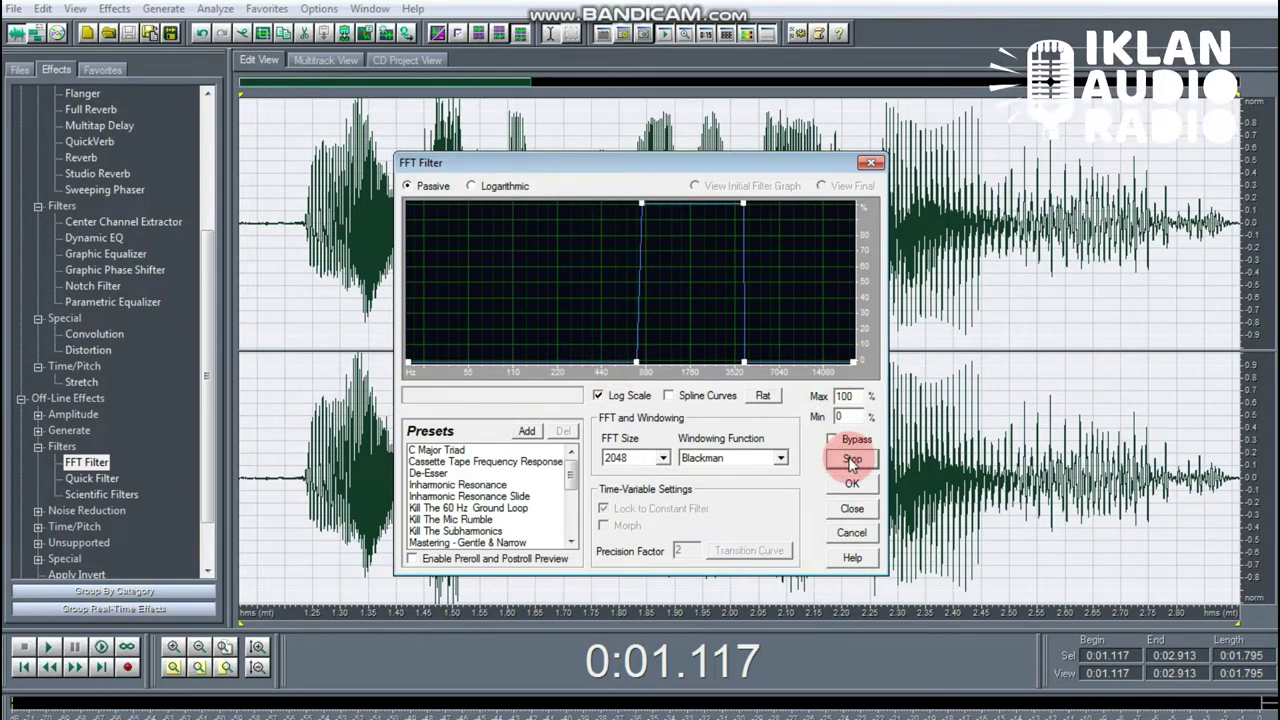
pyautogui.click(852, 460)
# Step: Try lowering the FFT Filter's low cutoff to about 220 Hz and preview the voice-over
pyautogui.moveTo(636, 363); pyautogui.dragTo(557, 367)
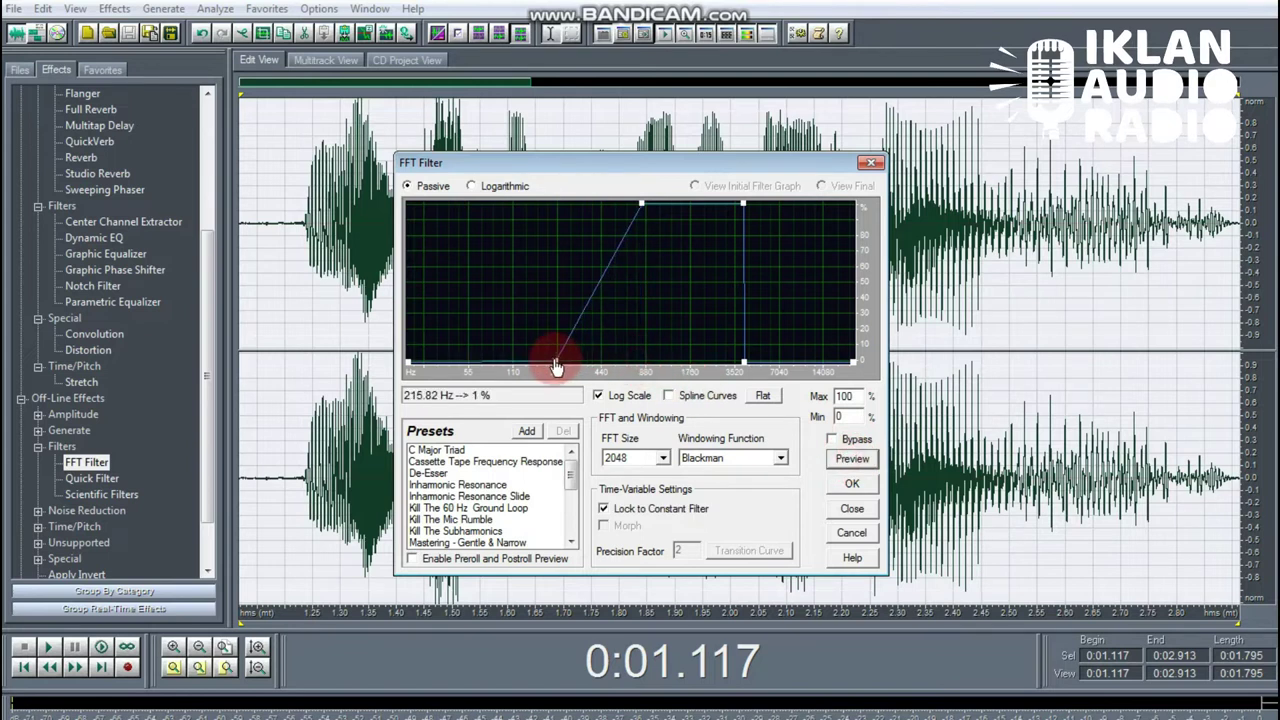
pyautogui.moveTo(643, 210); pyautogui.dragTo(561, 211)
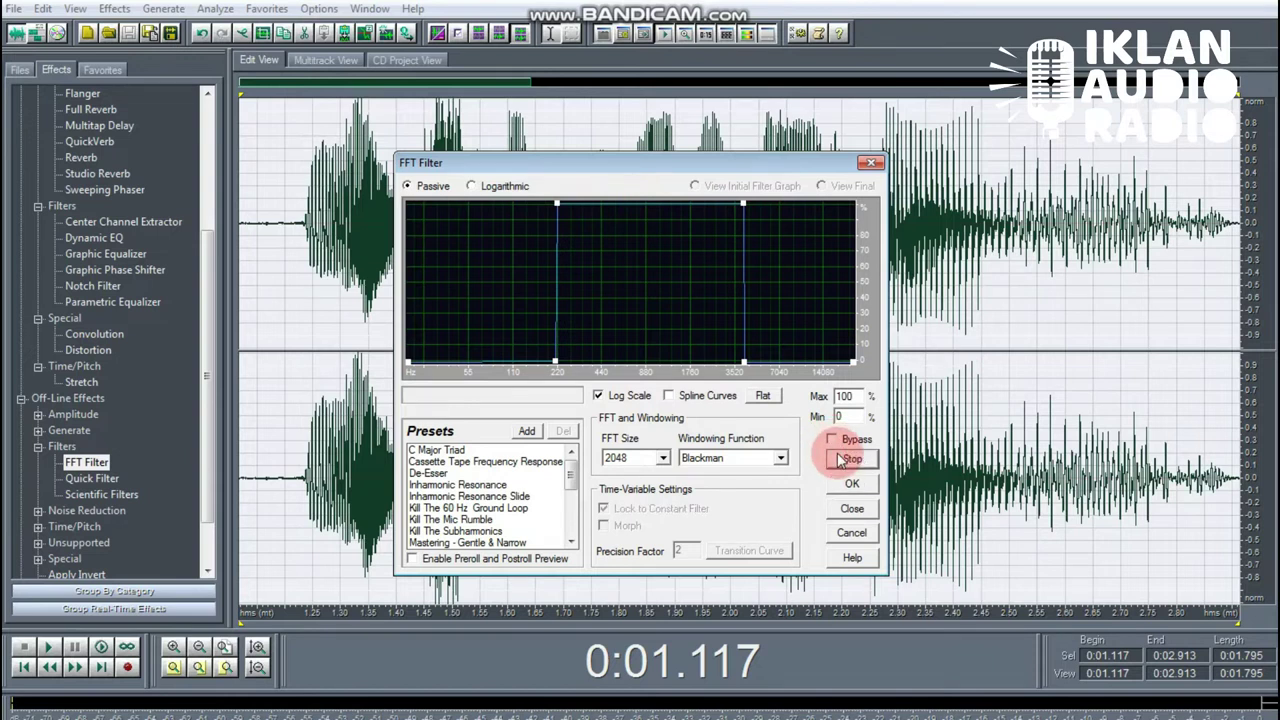
pyautogui.click(841, 459)
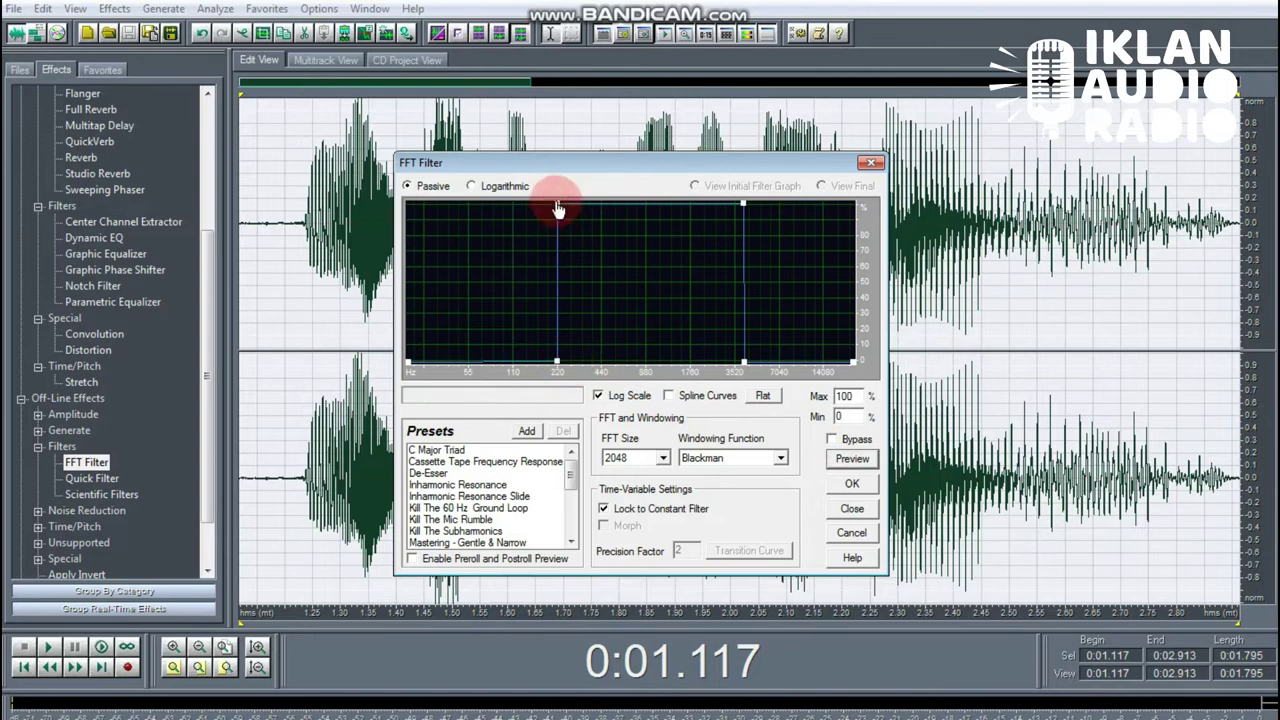
# Step: Set the FFT Filter's low cutoff about midway between 220 and 440 Hz, preview it and apply the filter
pyautogui.moveTo(575, 210); pyautogui.dragTo(587, 368)
pyautogui.click(852, 458)
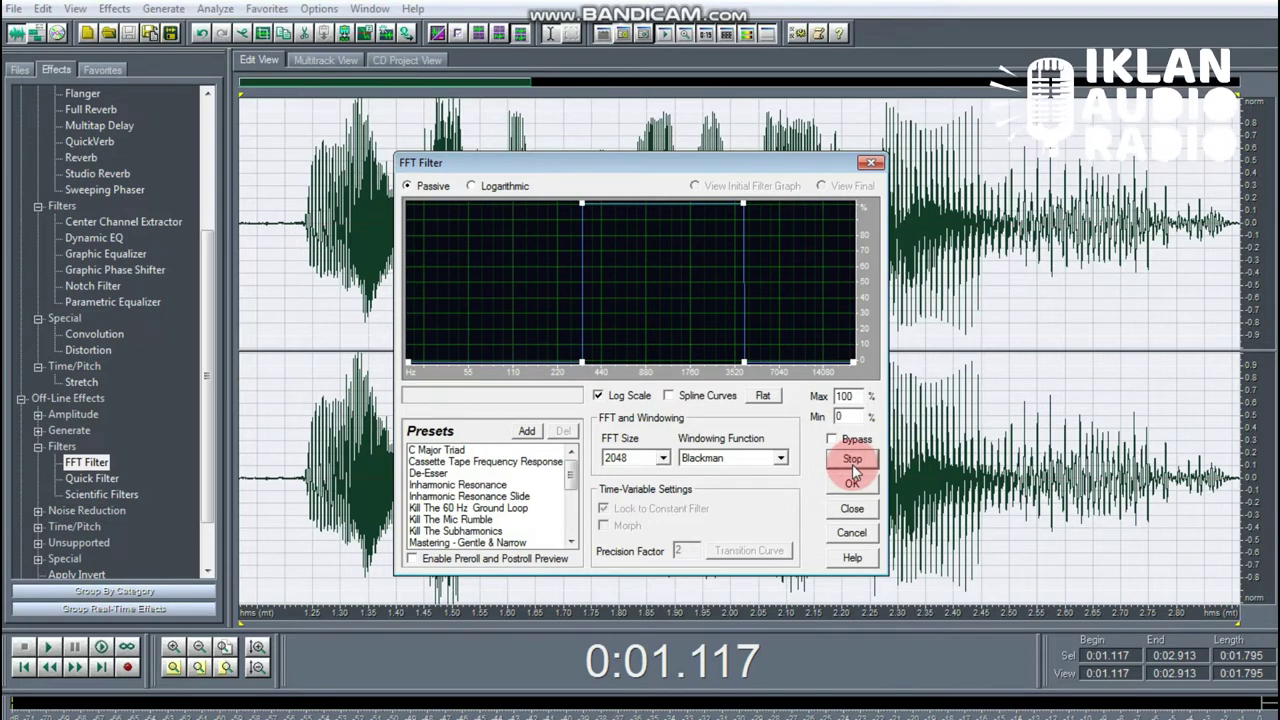
pyautogui.click(851, 488)
pyautogui.click(329, 294)
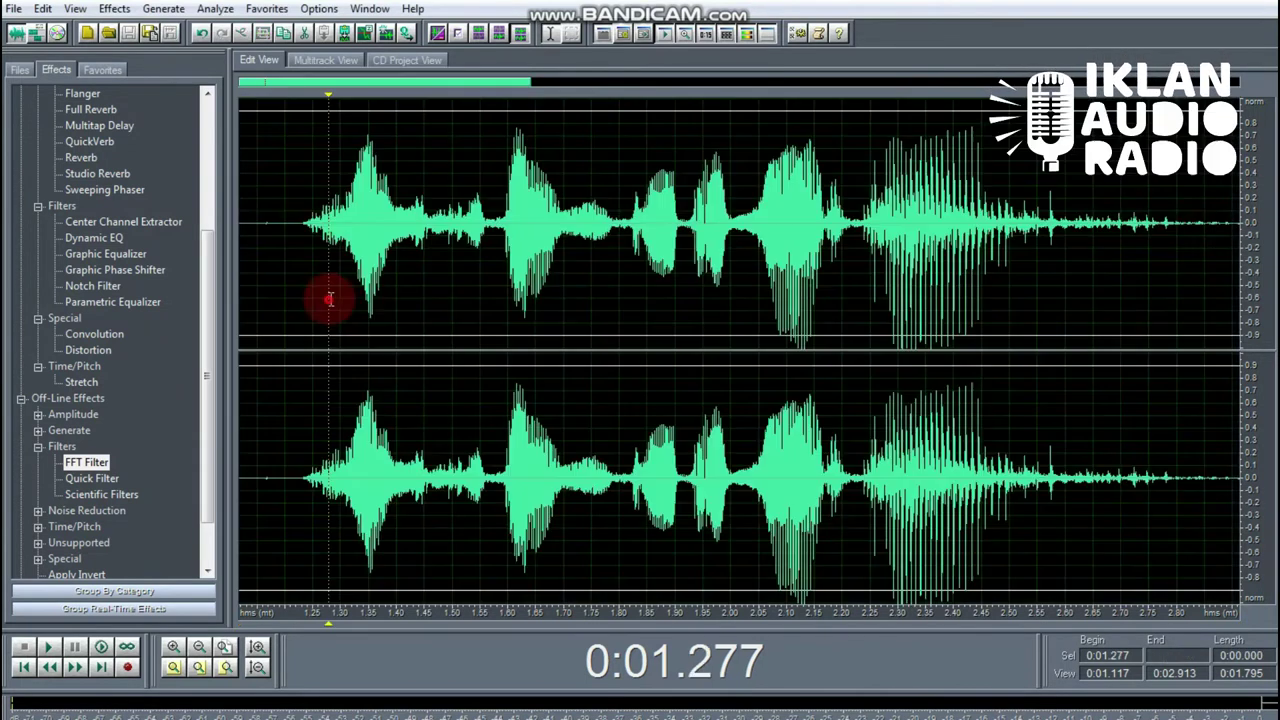
# Step: Amplify the filtered voice-over from 0:01.250 to 0:02.800 by 5 dB and play it back
pyautogui.moveTo(313, 249); pyautogui.dragTo(1175, 257)
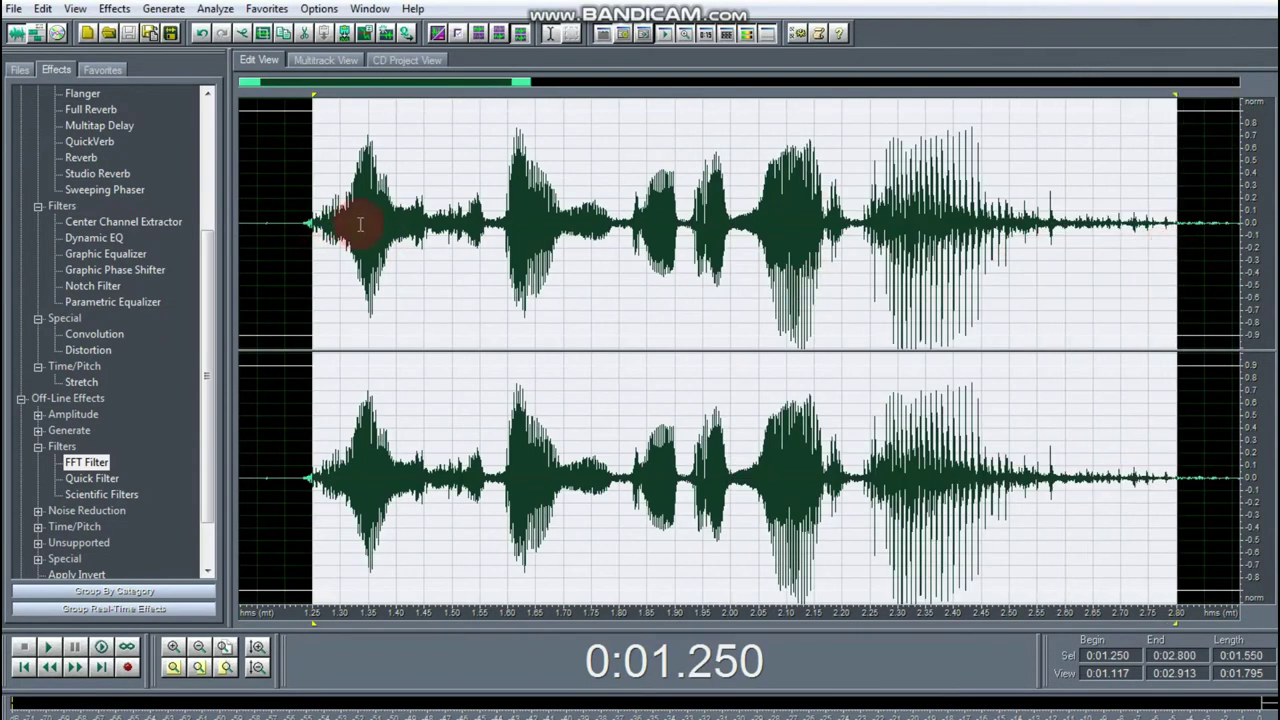
pyautogui.click(118, 9)
pyautogui.moveTo(309, 94)
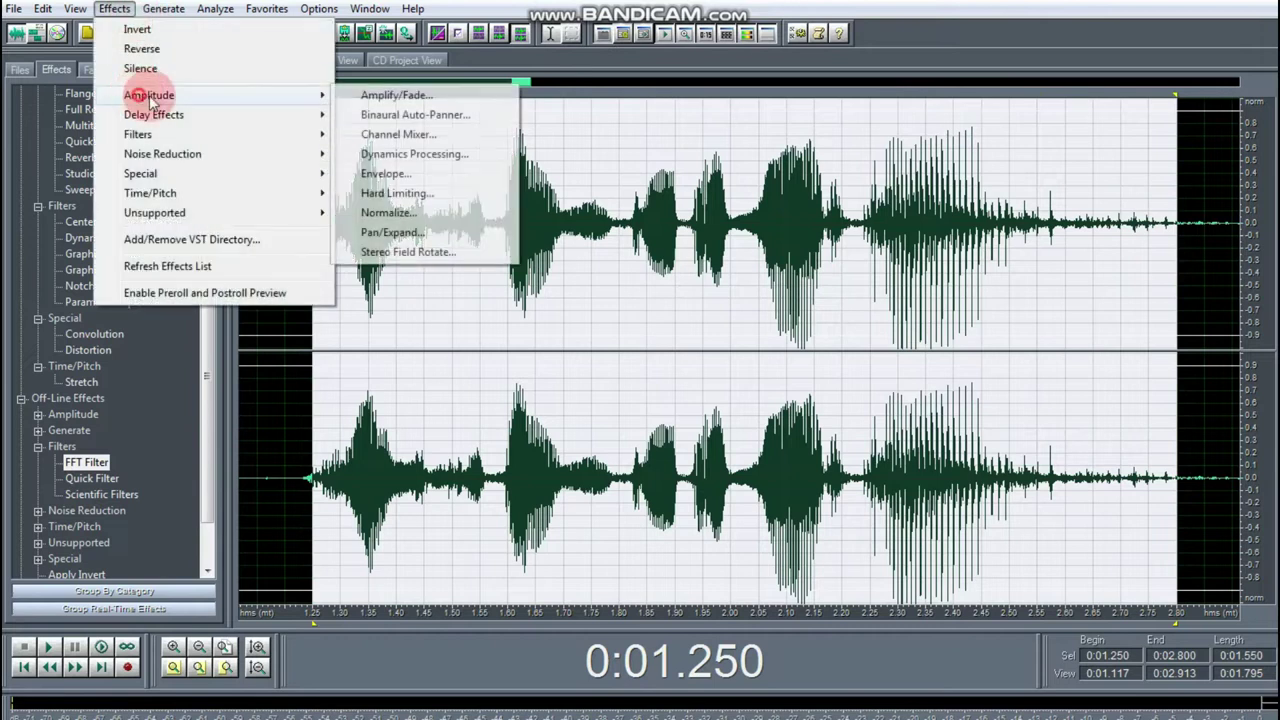
pyautogui.click(355, 94)
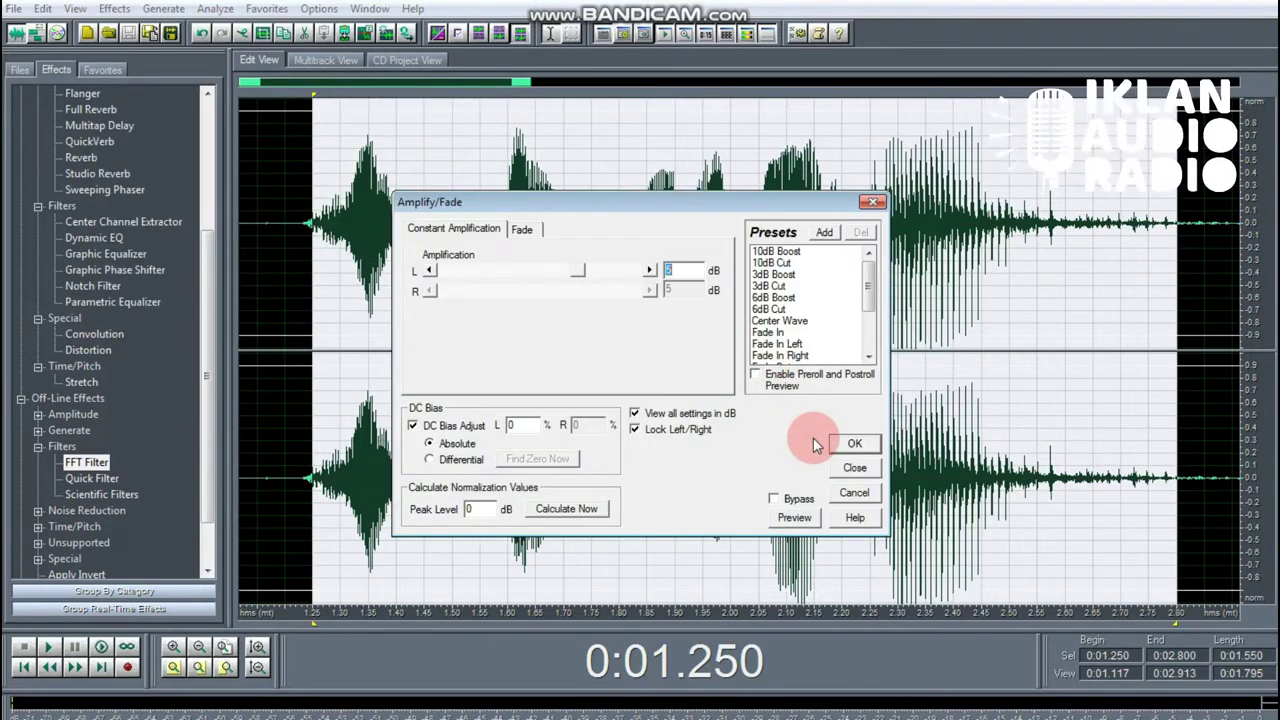
pyautogui.click(850, 445)
pyautogui.press('space')
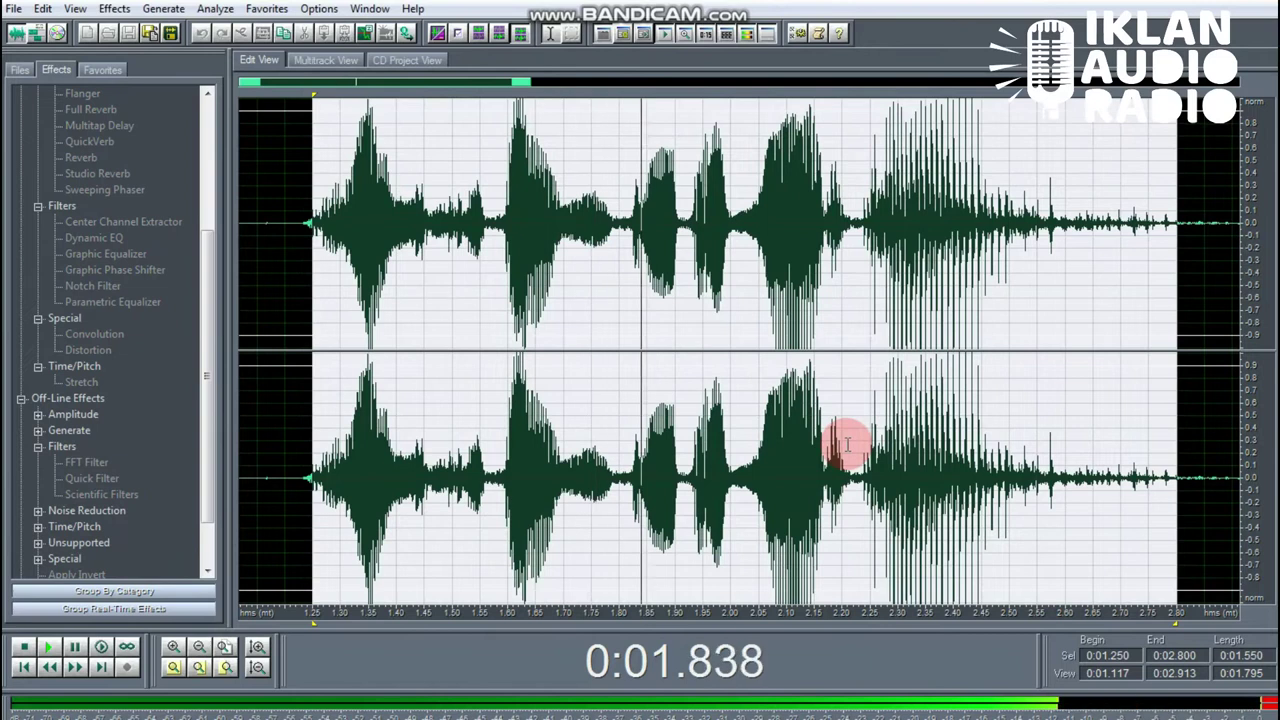
pyautogui.press('space')
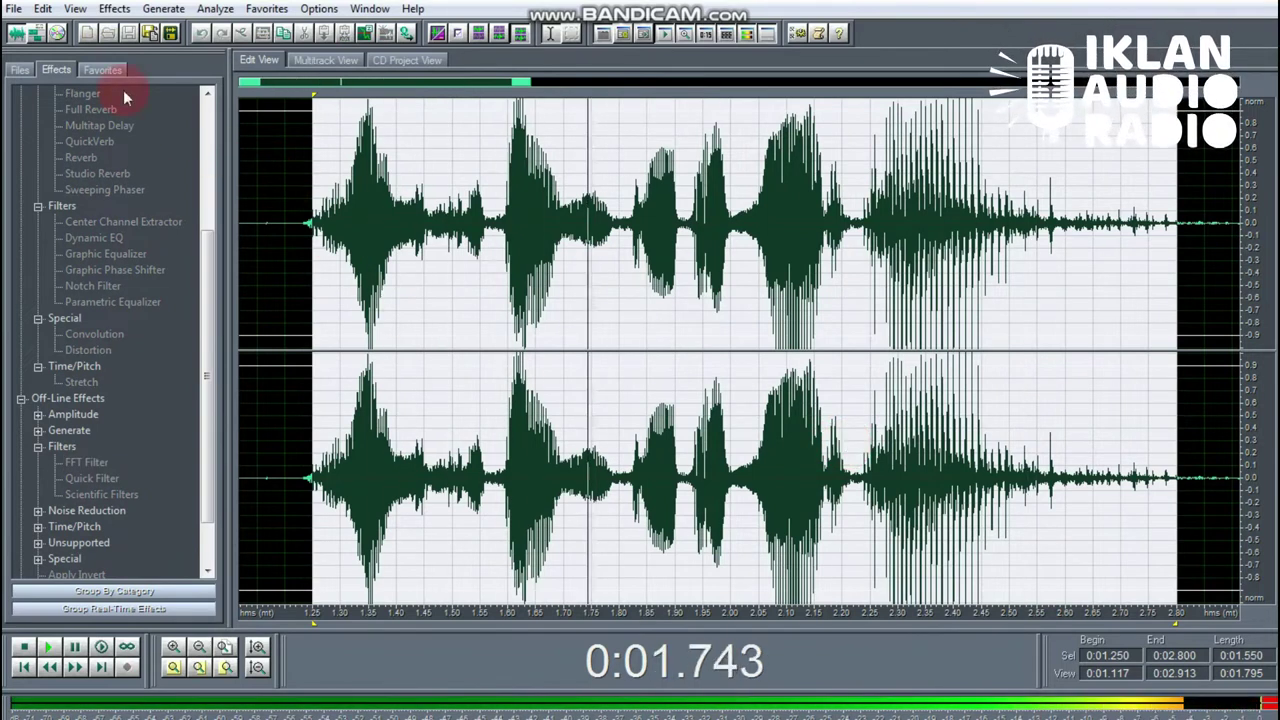
# Step: Return to the multitrack session, move the filtered voice-over clip to Track 8 at about 0:01.1 and play from 0:00.879
pyautogui.click(22, 32)
pyautogui.click(507, 360)
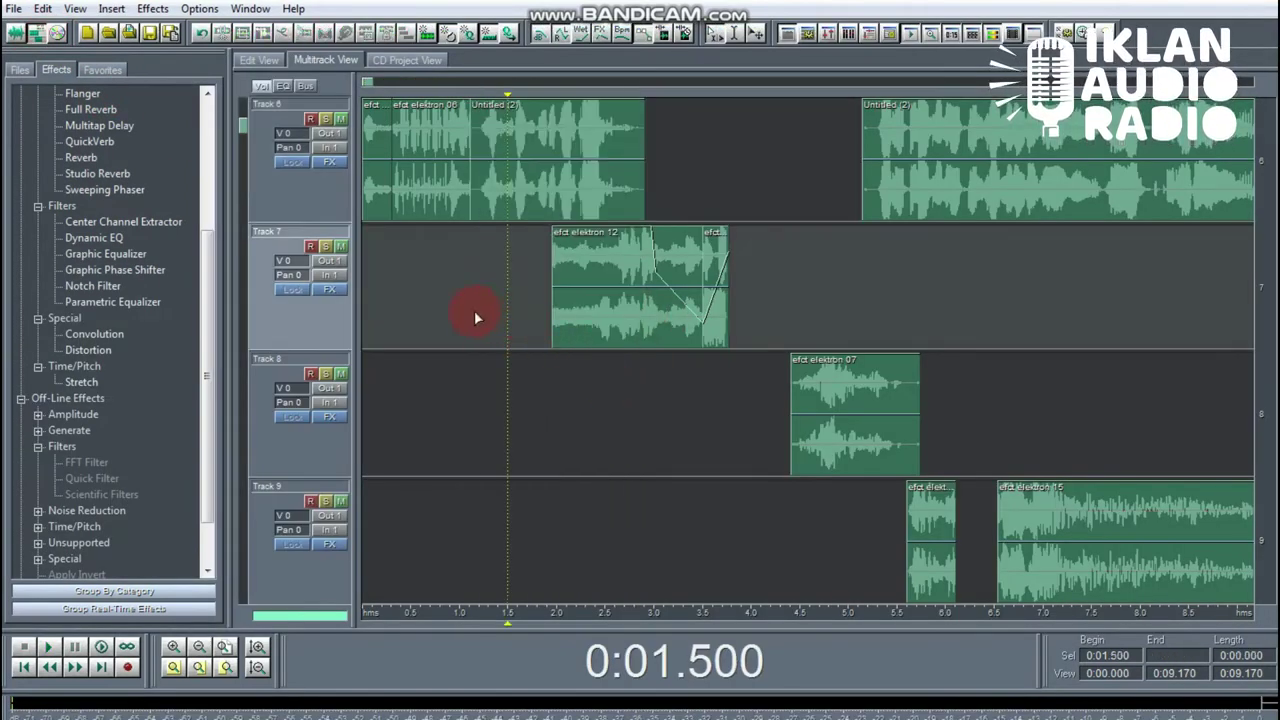
pyautogui.click(443, 290)
pyautogui.moveTo(538, 168); pyautogui.dragTo(537, 478)
pyautogui.click(449, 288)
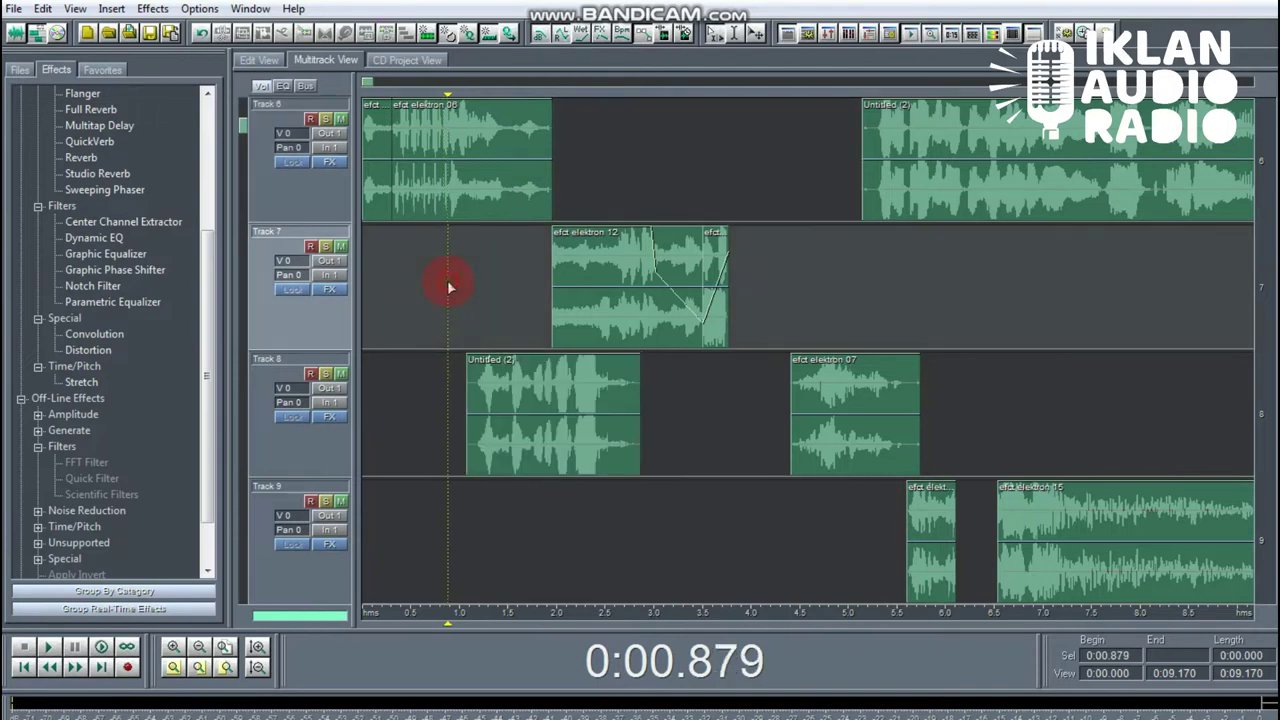
pyautogui.press('space')
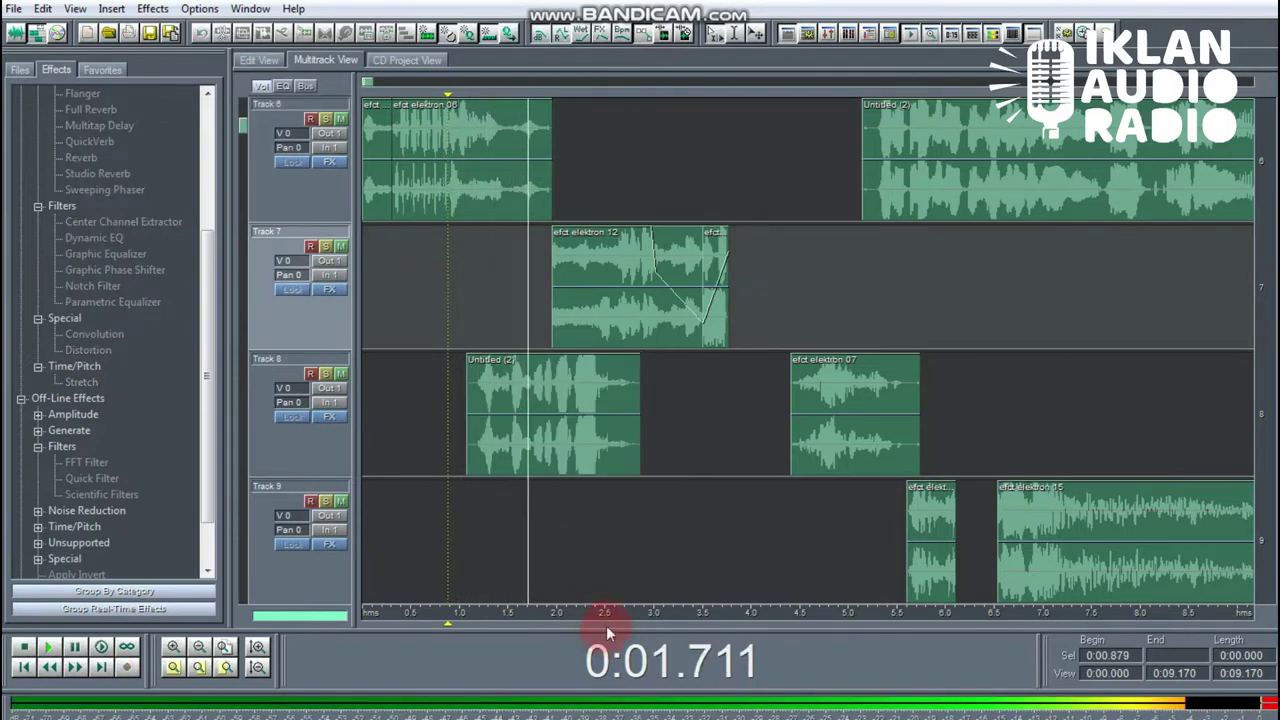
# Step: Split the Track 8 voice-over at 0:01.250 and 0:01.372 and move the part after 0:01.372 to about 0:01.63
pyautogui.moveTo(610, 622); pyautogui.dragTo(469, 614)
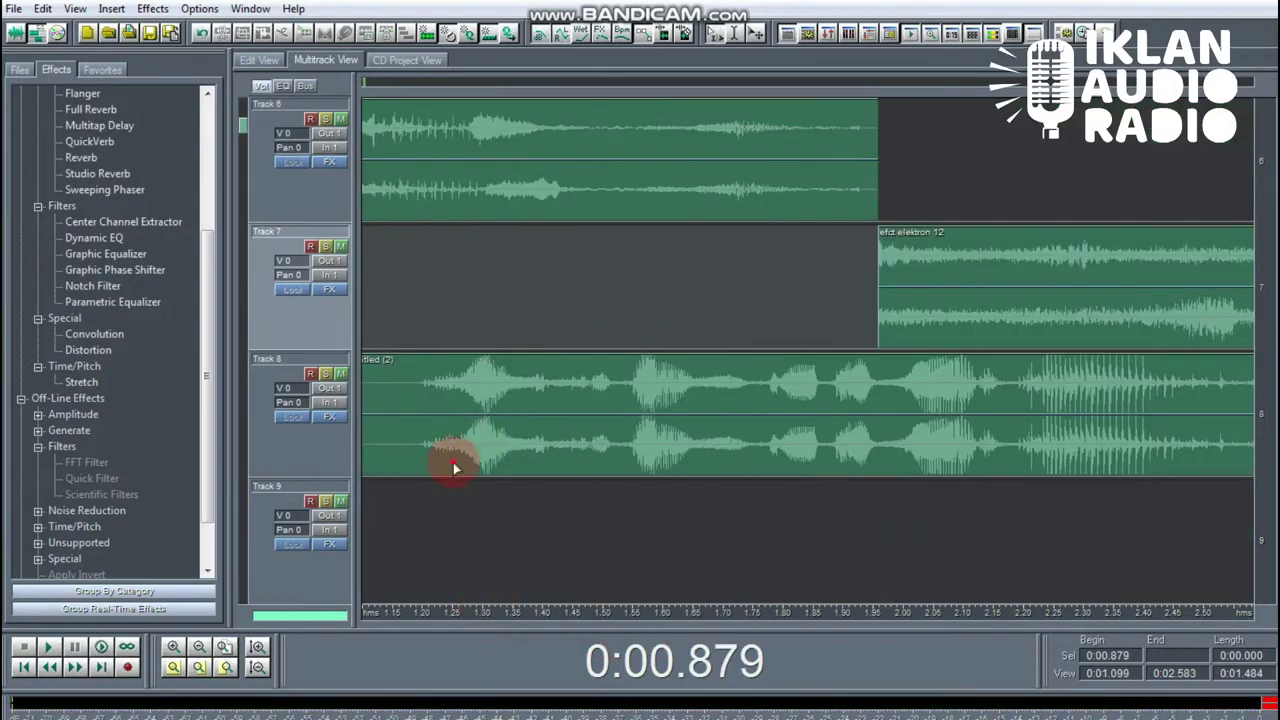
pyautogui.click(453, 462)
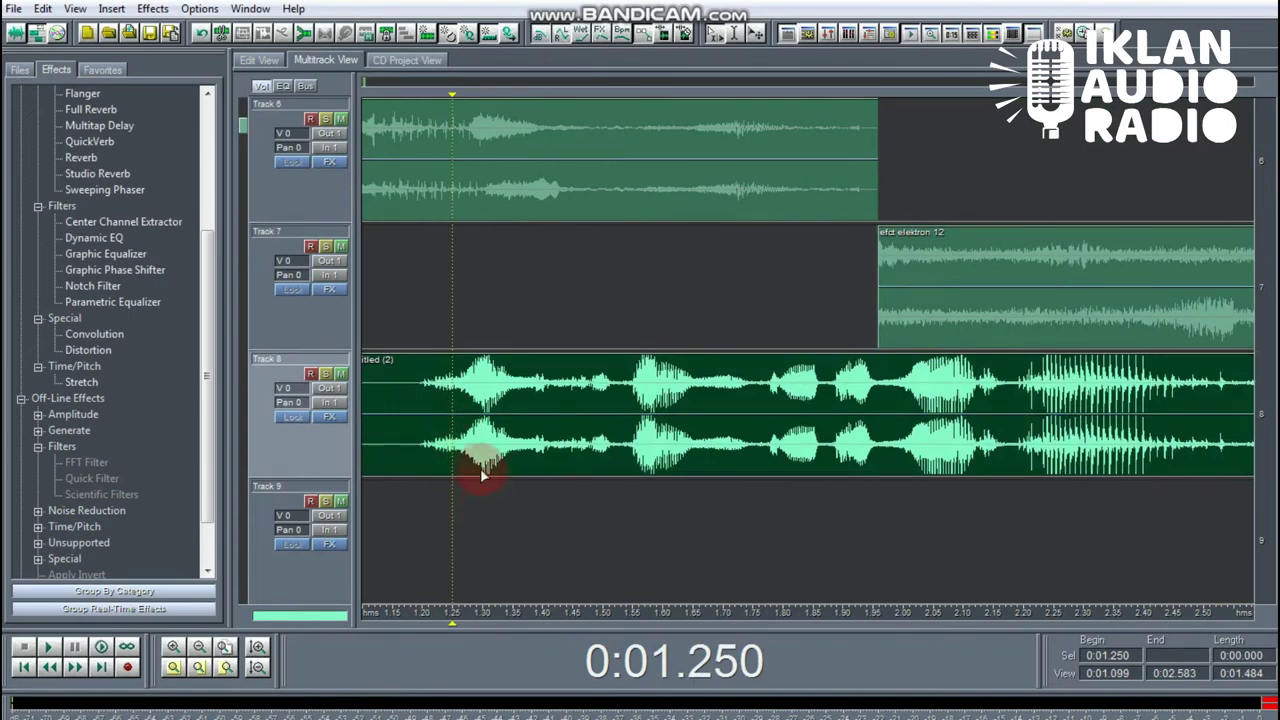
pyautogui.moveTo(452, 449); pyautogui.dragTo(540, 440)
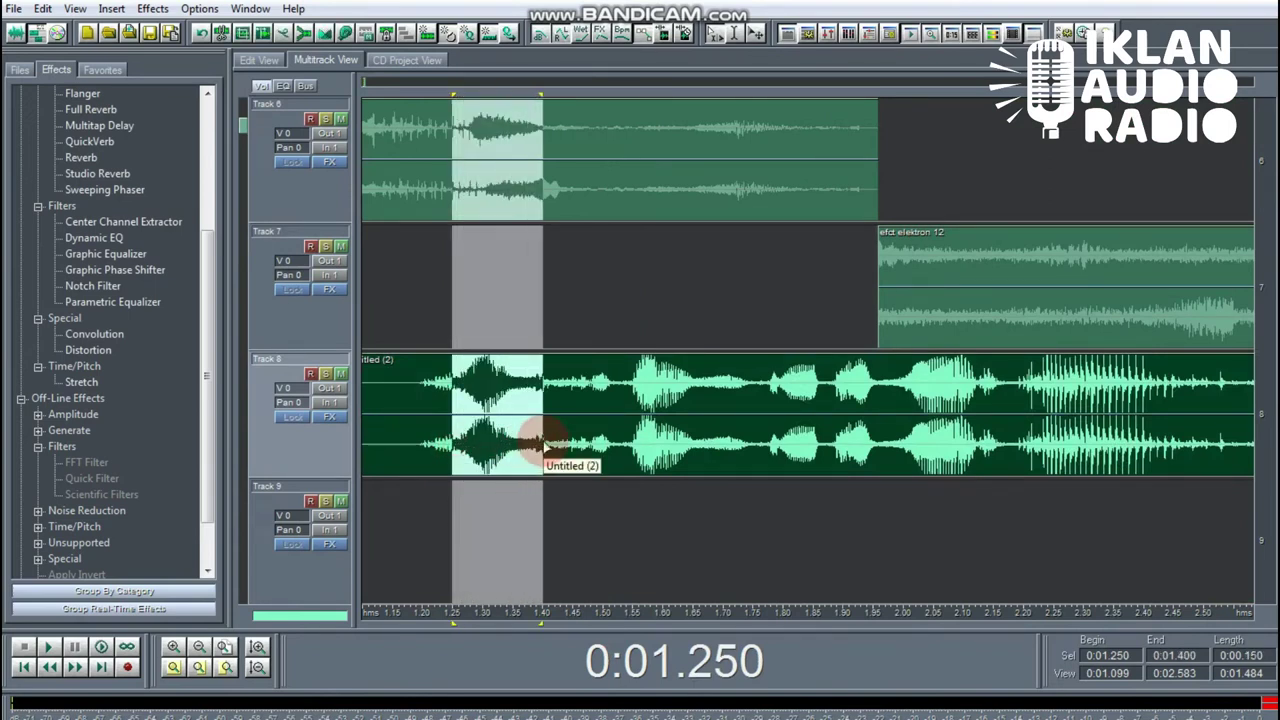
pyautogui.moveTo(452, 430); pyautogui.dragTo(524, 422)
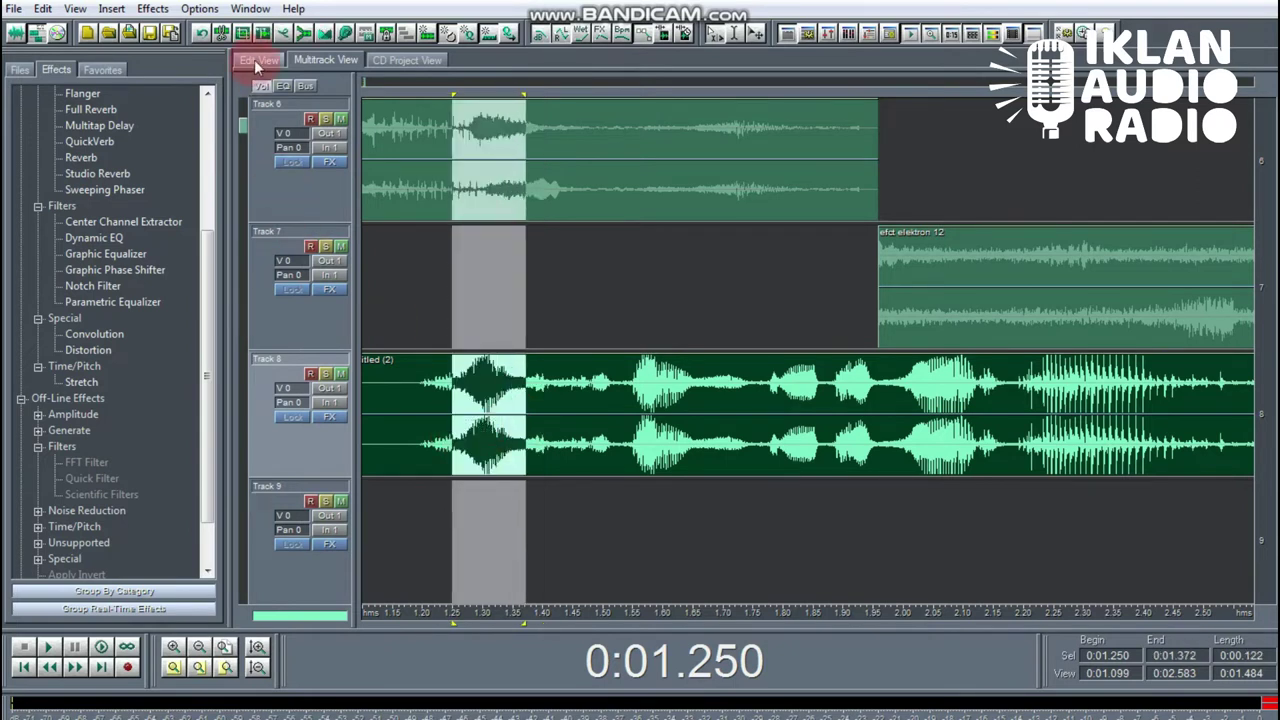
pyautogui.click(243, 33)
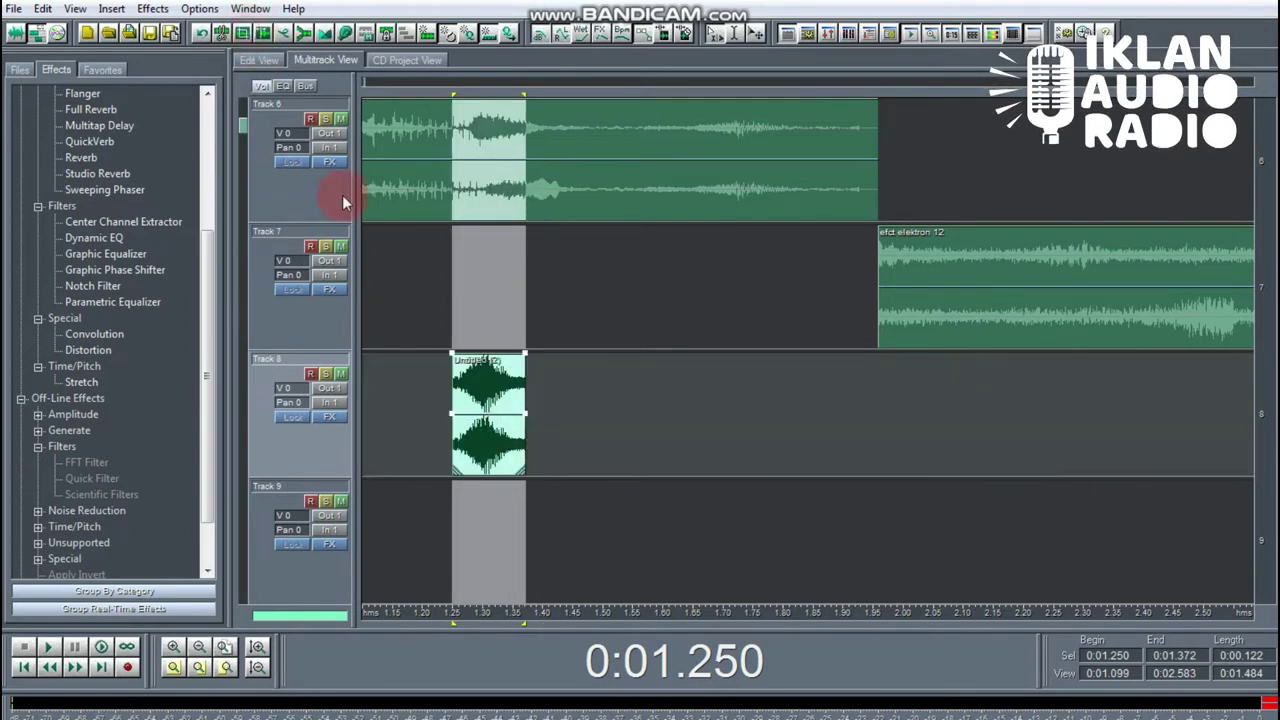
pyautogui.hotkey('ctrl', 'z')
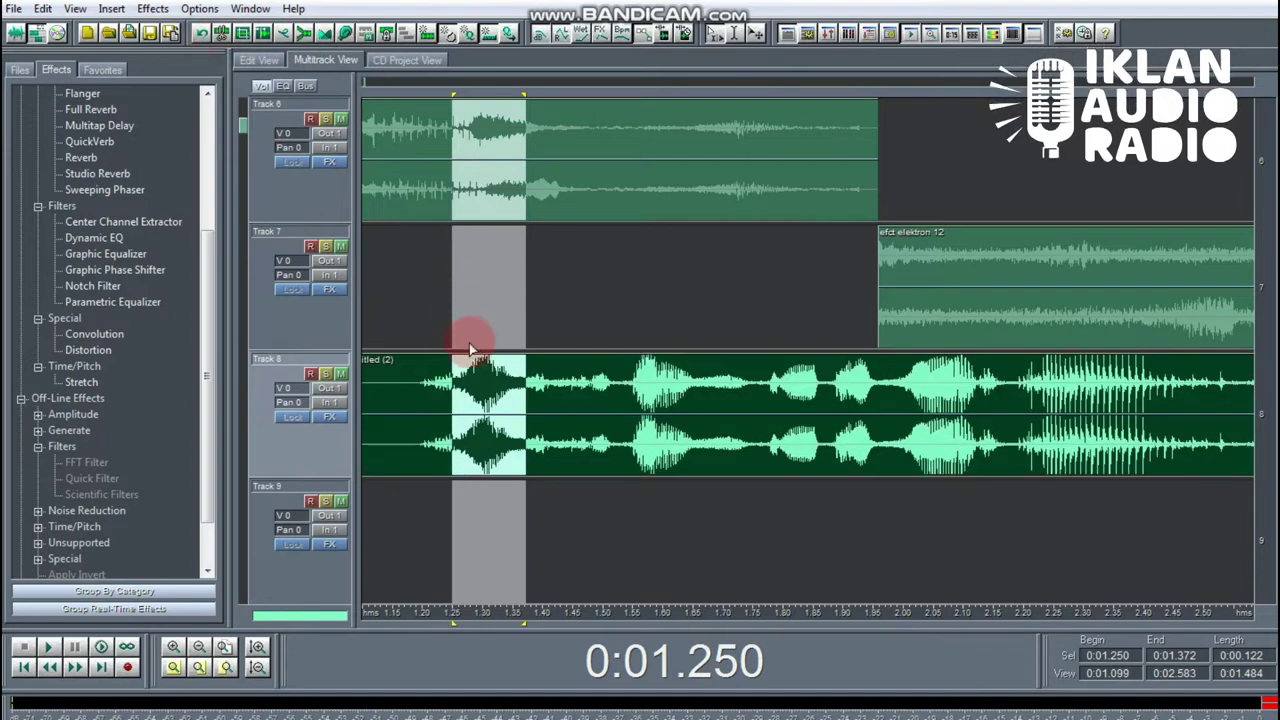
pyautogui.click(225, 35)
pyautogui.moveTo(563, 406); pyautogui.dragTo(738, 420)
# Step: Duplicate the short Track 8 clip between 0:01.250 and 0:01.372 two times with no gaps
pyautogui.rightClick(470, 383)
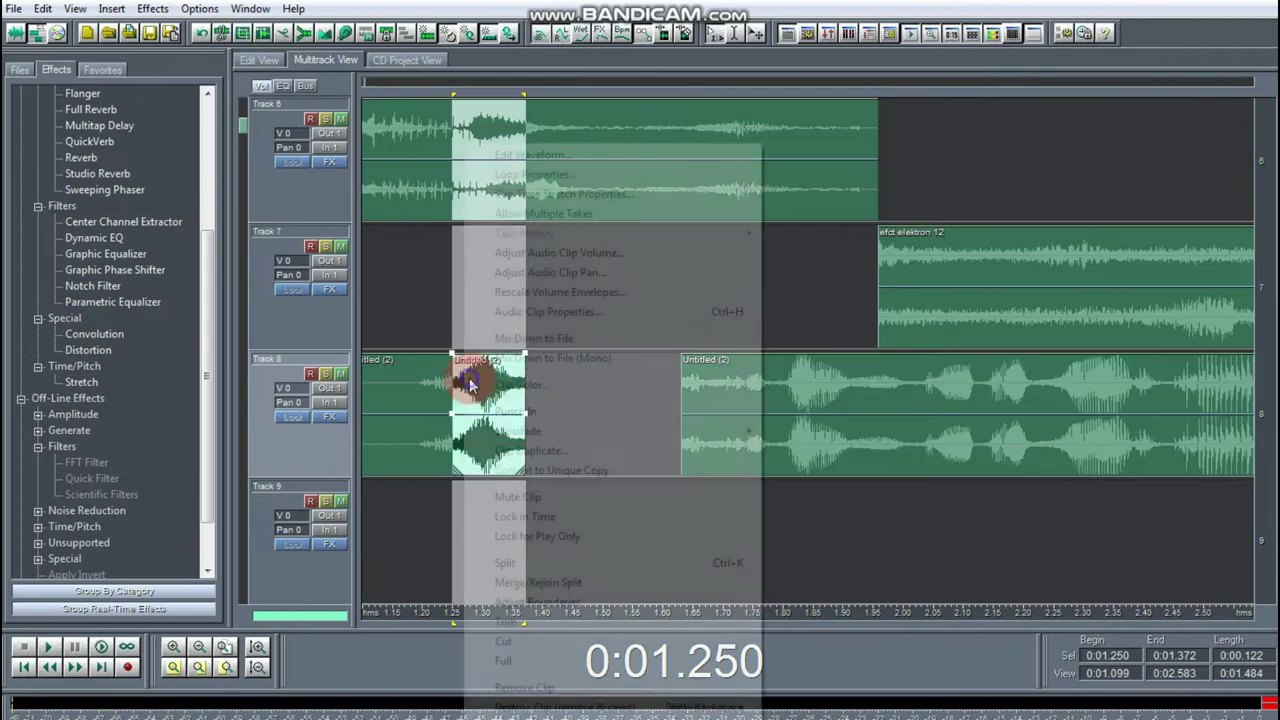
pyautogui.click(435, 301)
pyautogui.rightClick(470, 370)
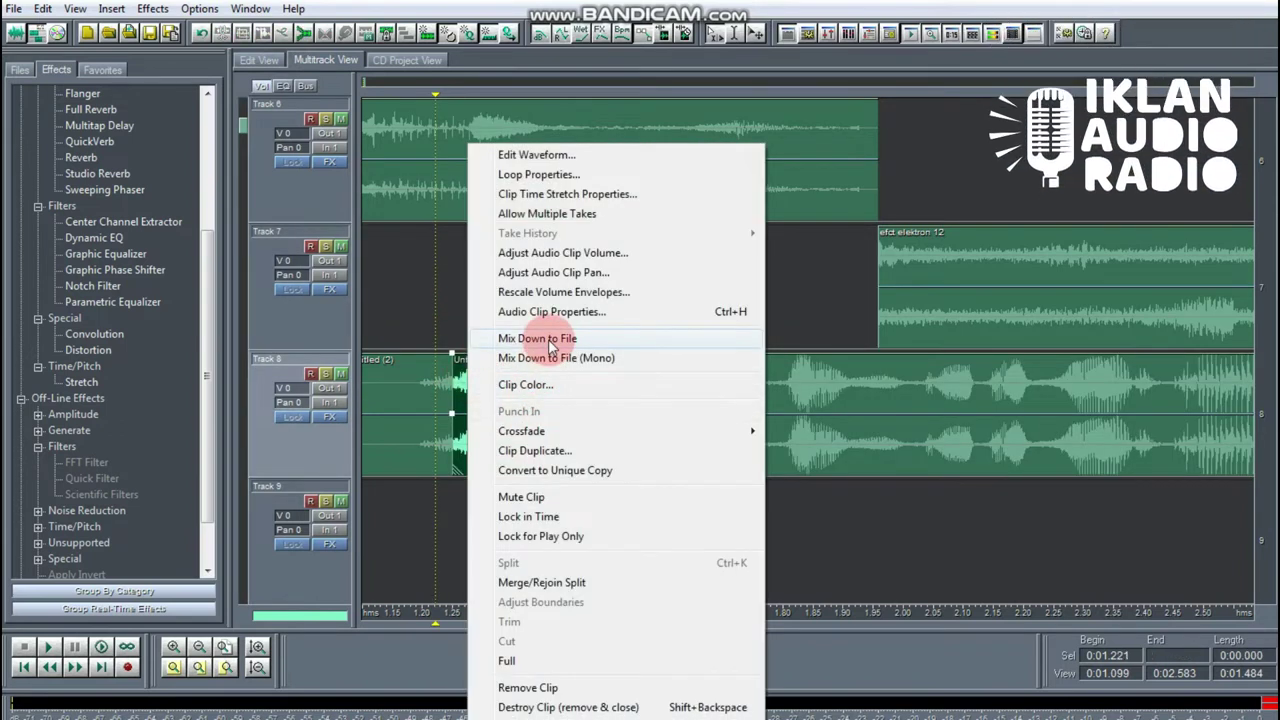
pyautogui.click(451, 364)
pyautogui.click(467, 386)
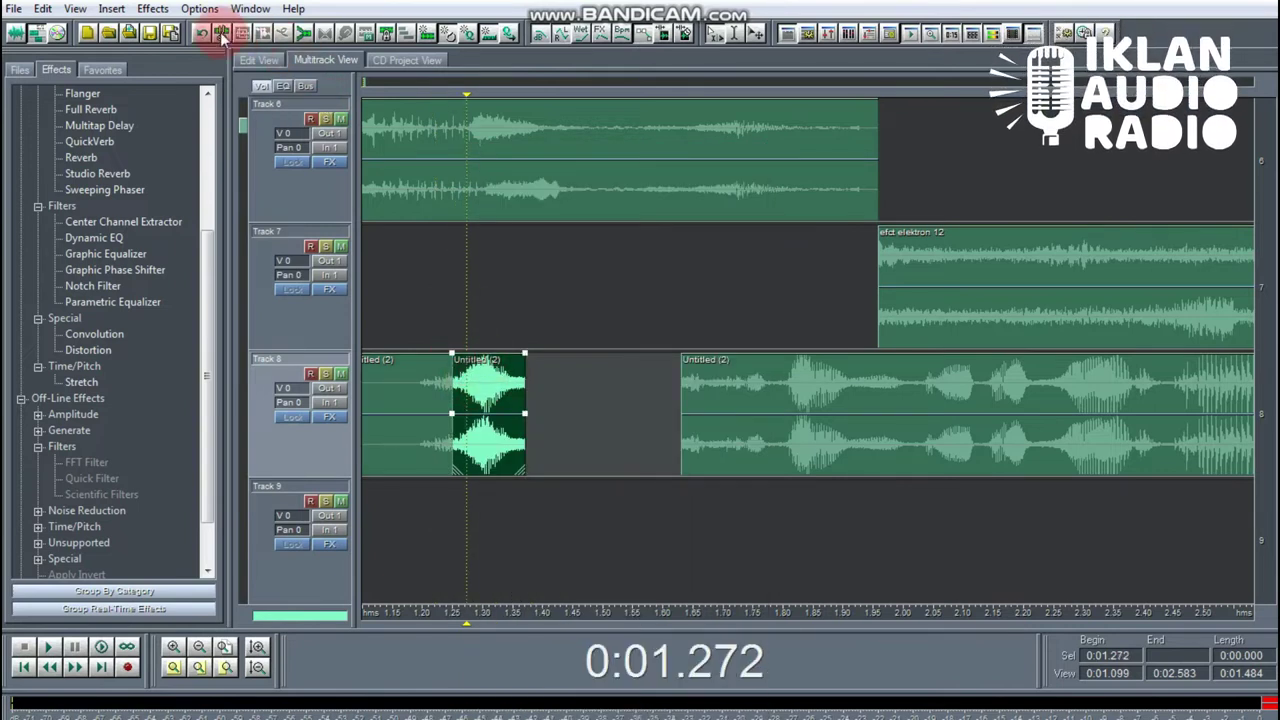
pyautogui.rightClick(492, 410)
pyautogui.click(582, 452)
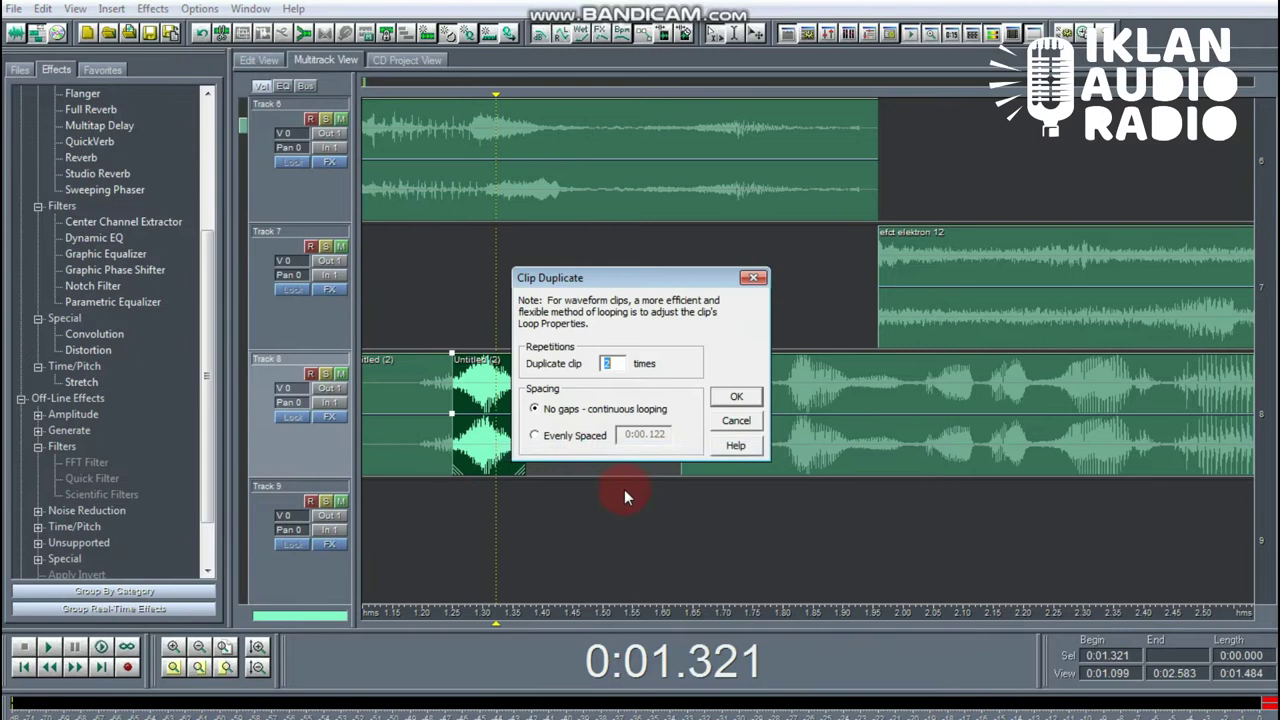
pyautogui.click(735, 399)
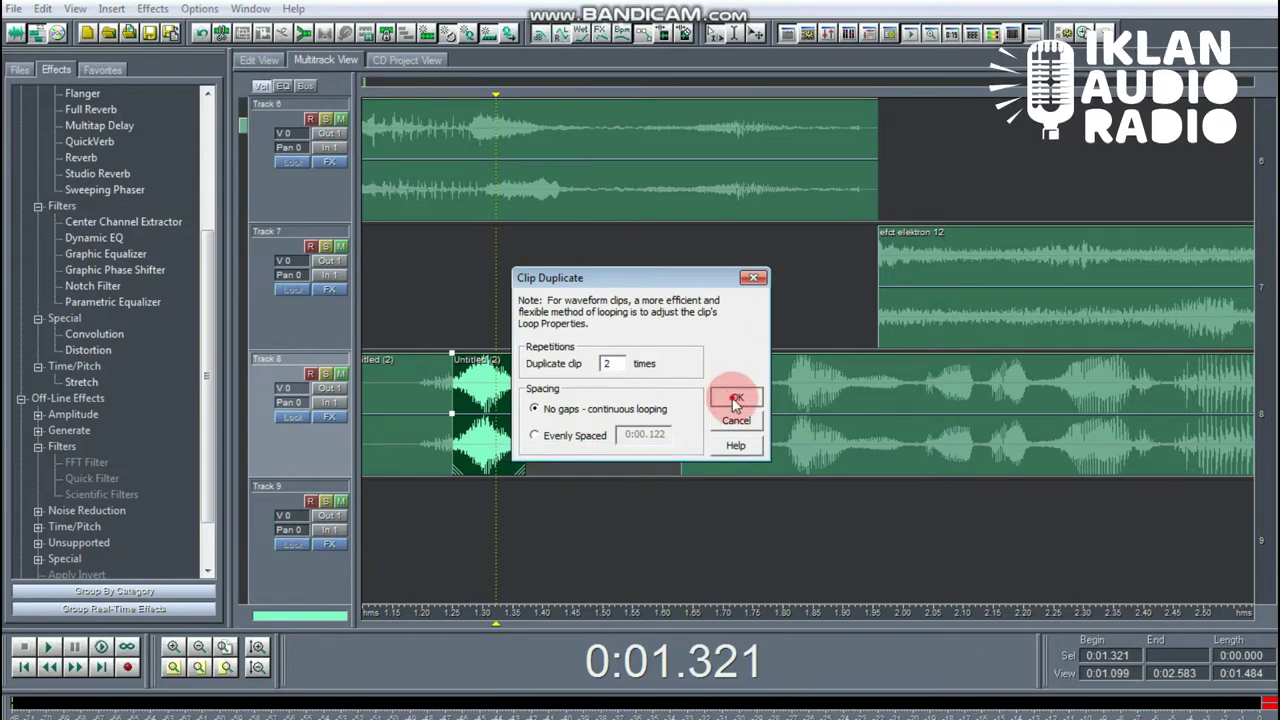
# Step: Play the repeated syllable from 0:01.228 and move the remaining Track 8 voice-over to about 0:01.6, closing the gap
pyautogui.click(440, 509)
pyautogui.press('space')
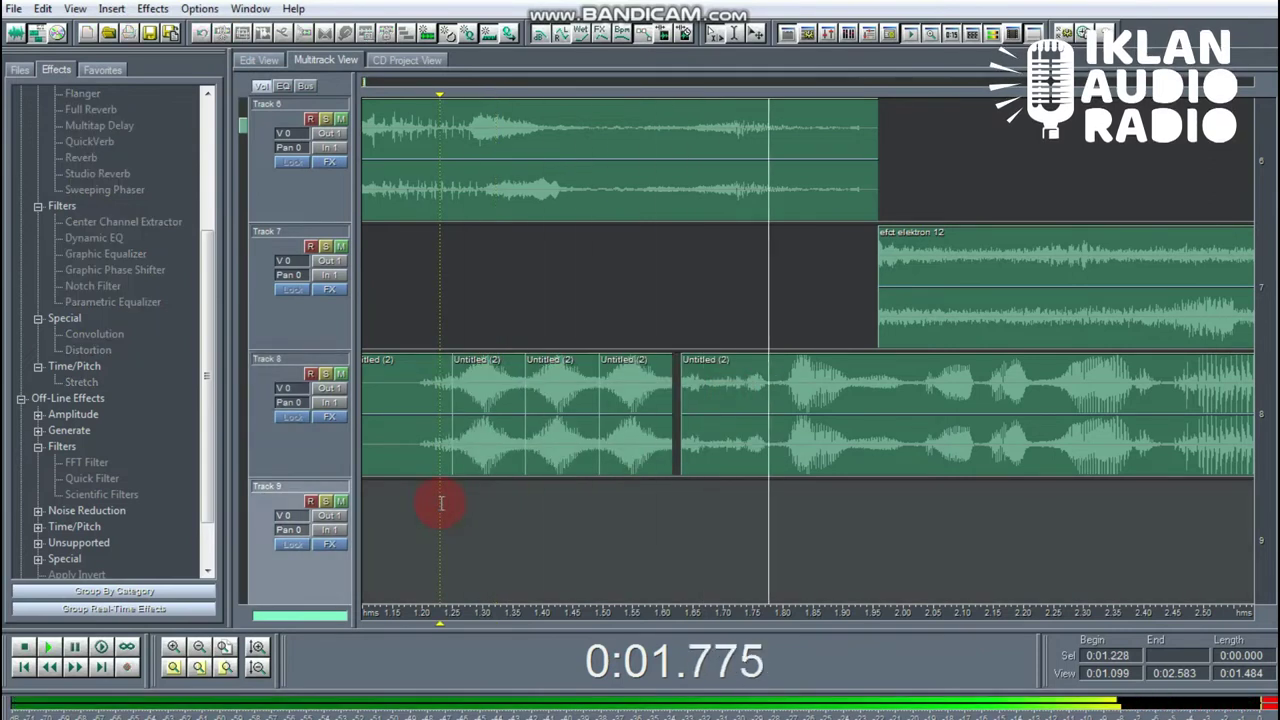
pyautogui.click(752, 413)
pyautogui.press('space')
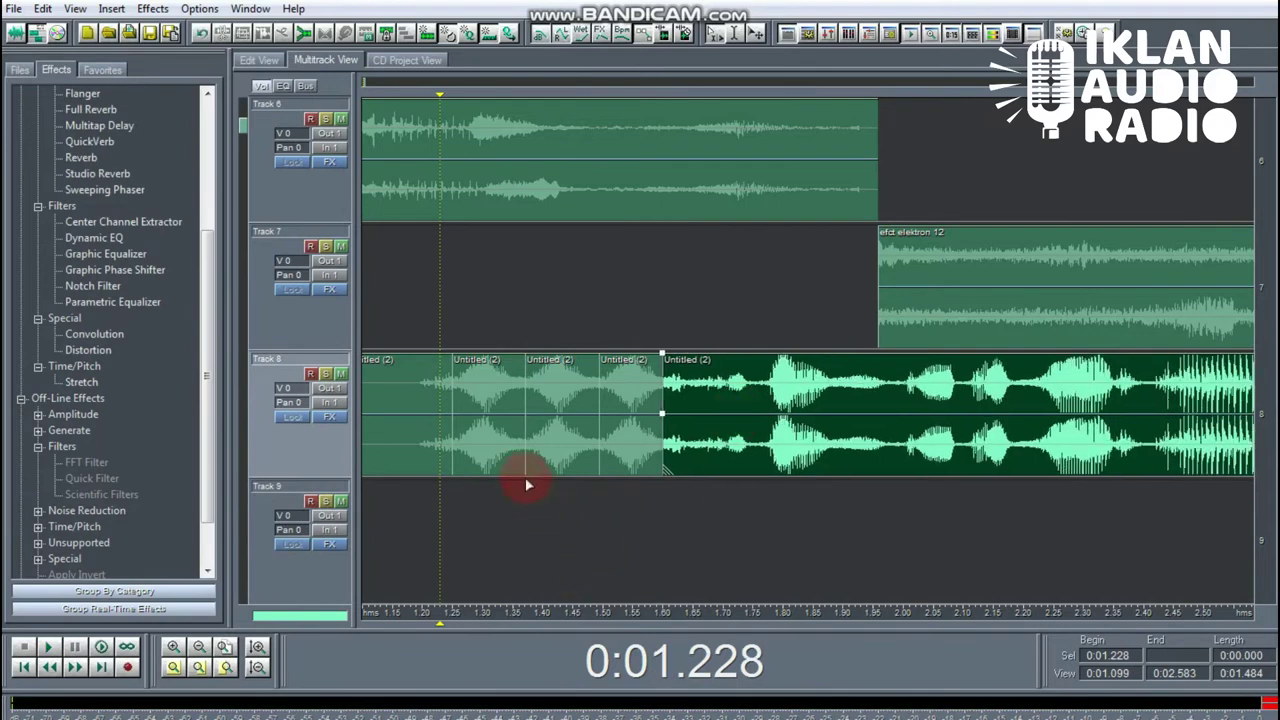
# Step: Play the mix from just before 0:01.2 and select the first of the short repeated clips on Track 8
pyautogui.click(505, 450)
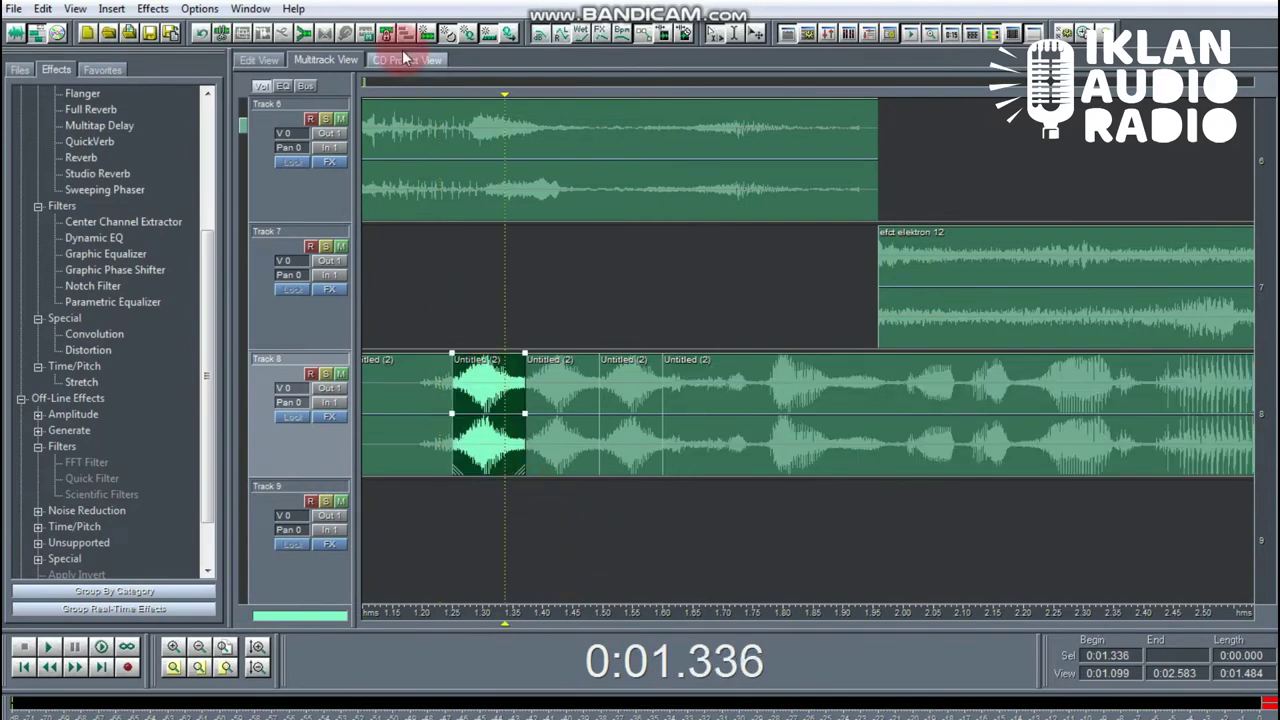
pyautogui.click(408, 312)
pyautogui.press('space')
pyautogui.press('space')
pyautogui.click(492, 385)
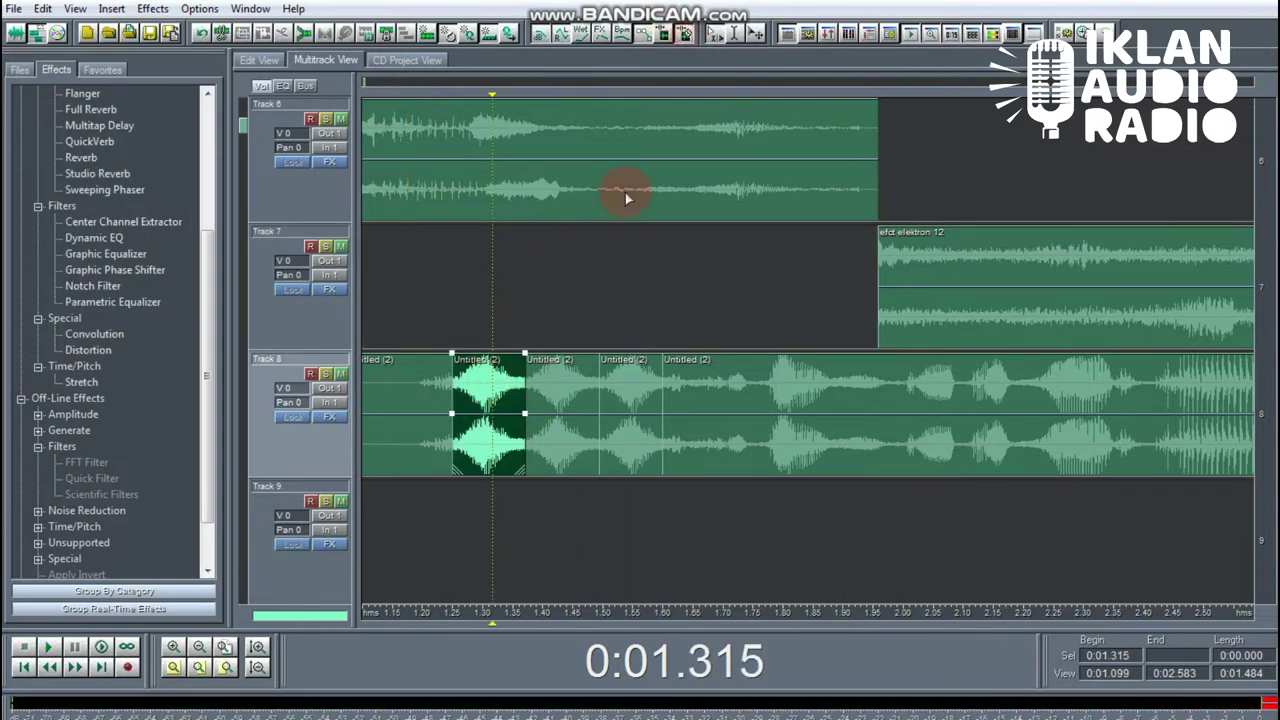
# Step: Time-stretch the first short repeated clip on Track 8 so it ends at about 0:01.35 and play it from 0:01.200
pyautogui.click(686, 38)
pyautogui.moveTo(521, 470); pyautogui.dragTo(511, 472)
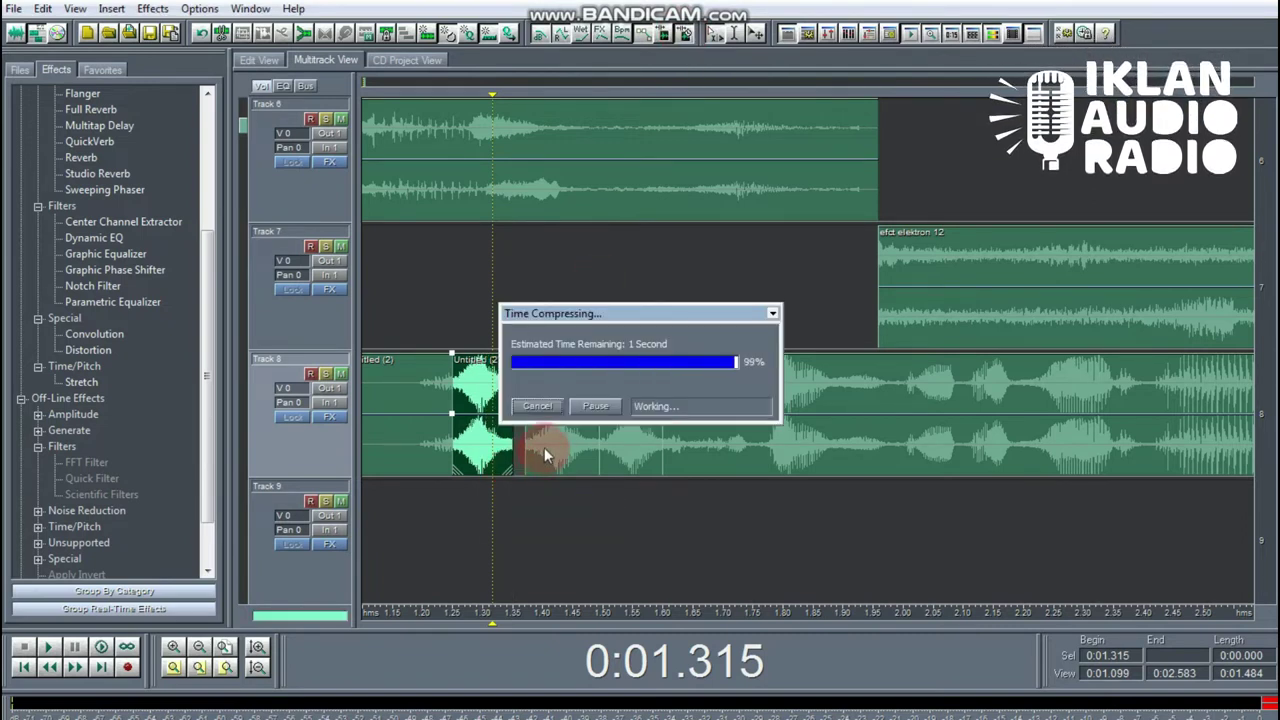
pyautogui.click(424, 311)
pyautogui.press('space')
pyautogui.press('space')
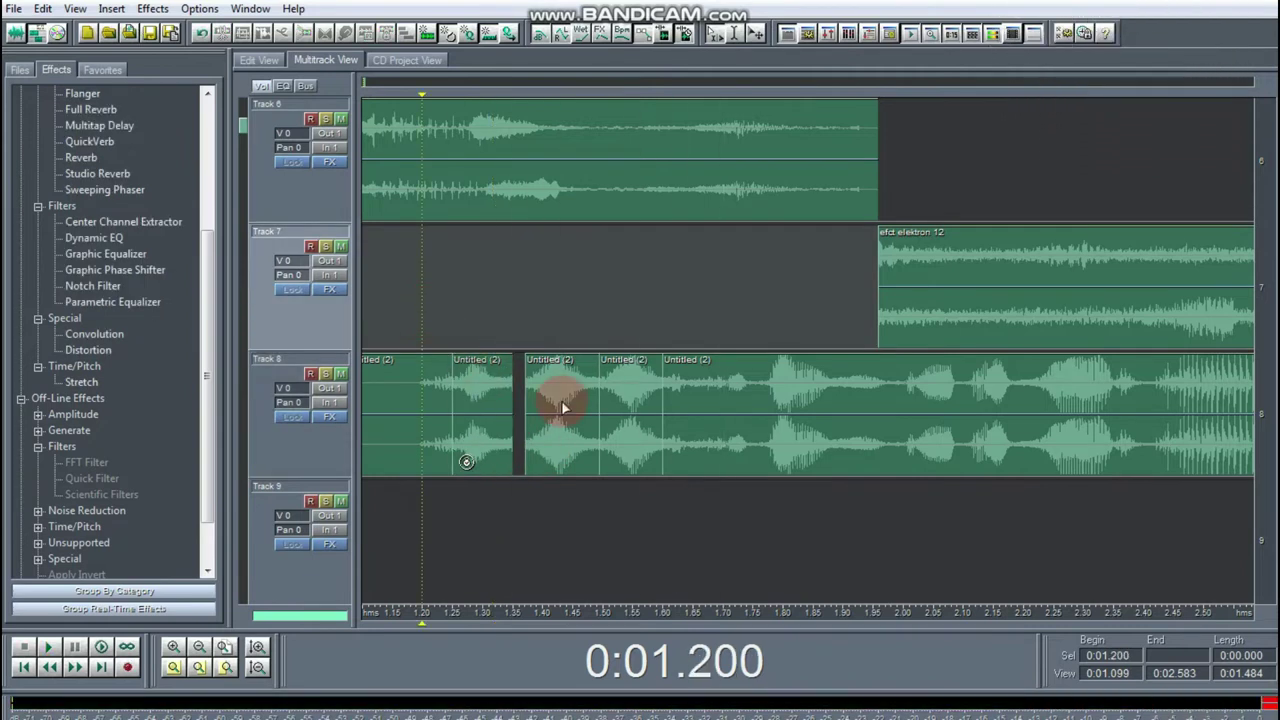
# Step: Delete the two old copies following the shortened Track 8 clip and duplicate the shortened clip two times with no gaps
pyautogui.click(561, 405)
pyautogui.moveTo(563, 408); pyautogui.dragTo(491, 403)
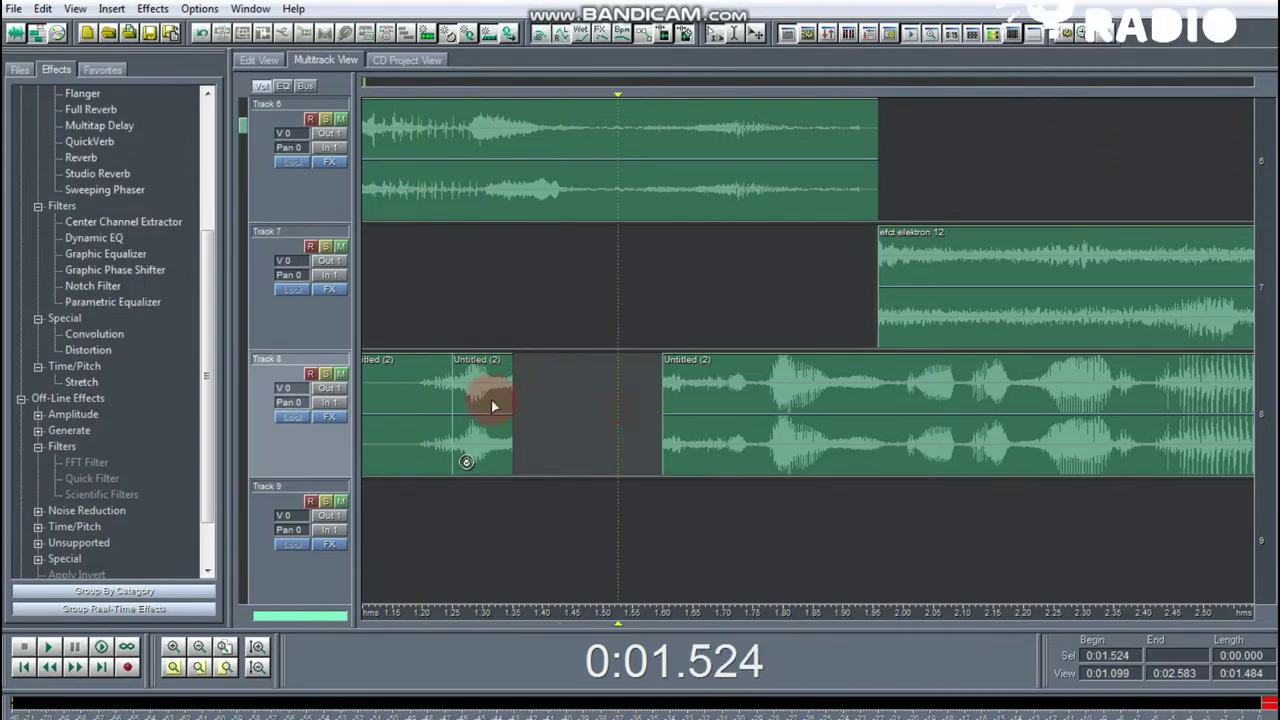
pyautogui.rightClick(465, 440)
pyautogui.click(533, 450)
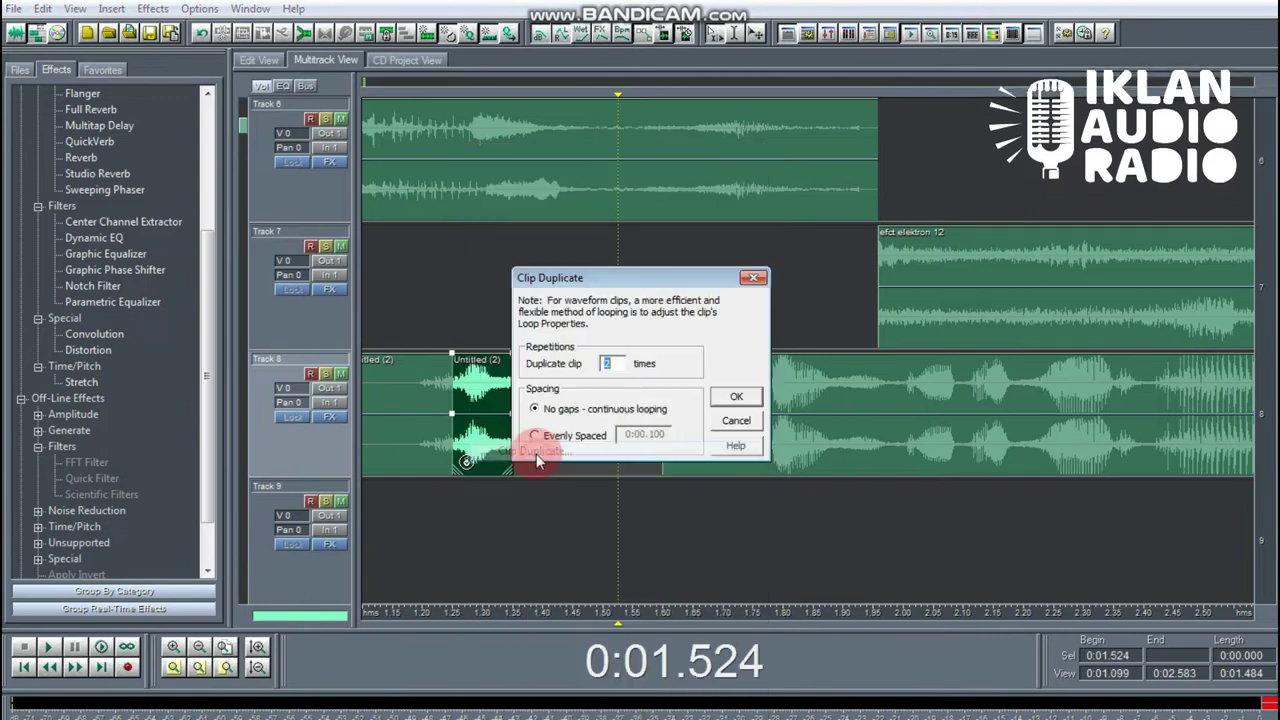
pyautogui.click(736, 400)
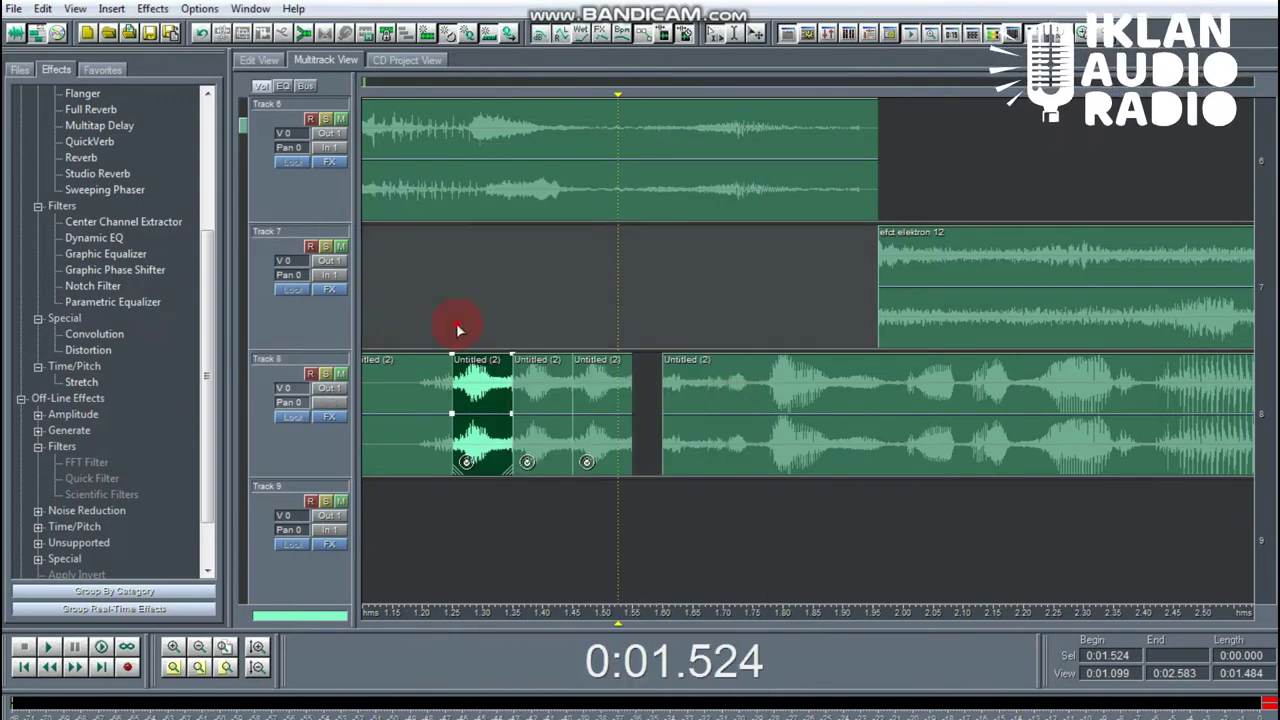
# Step: Move the remaining Track 8 voice-over to about 0:01.55, closing the gap, and play the stutter from 0:01.124
pyautogui.click(457, 330)
pyautogui.press('space')
pyautogui.moveTo(666, 412); pyautogui.dragTo(650, 408)
pyautogui.press('space')
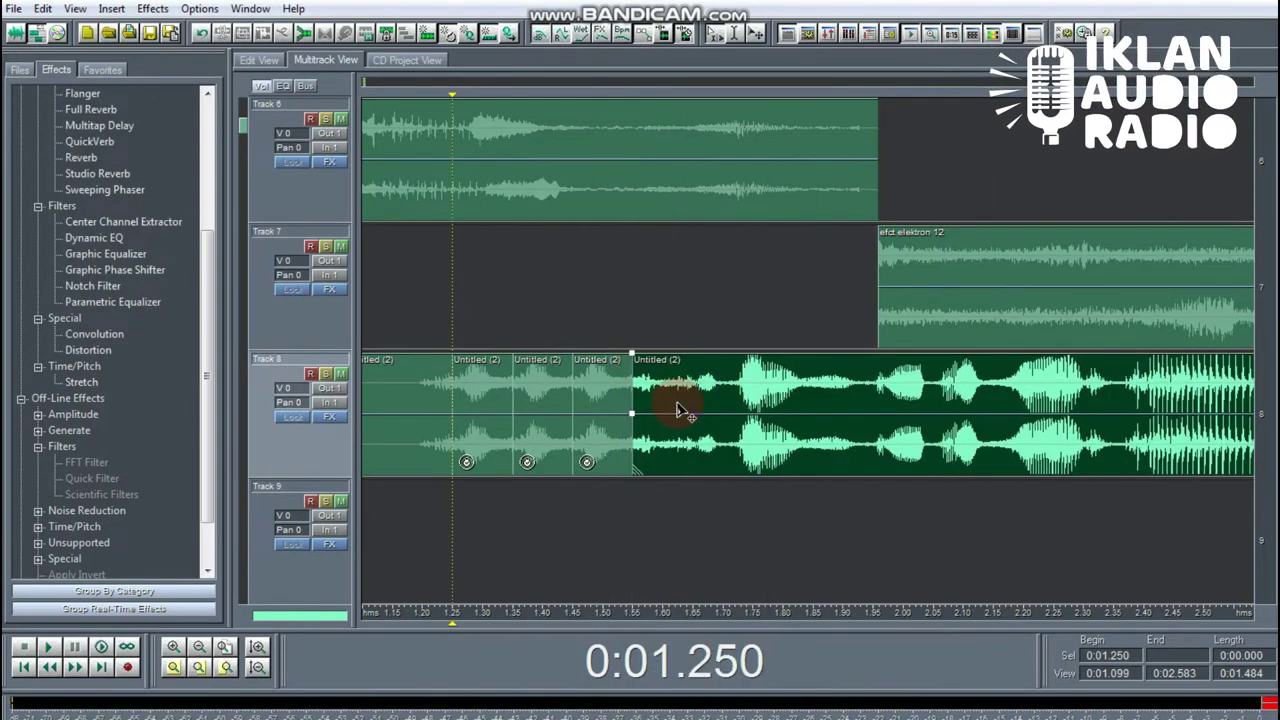
pyautogui.click(379, 293)
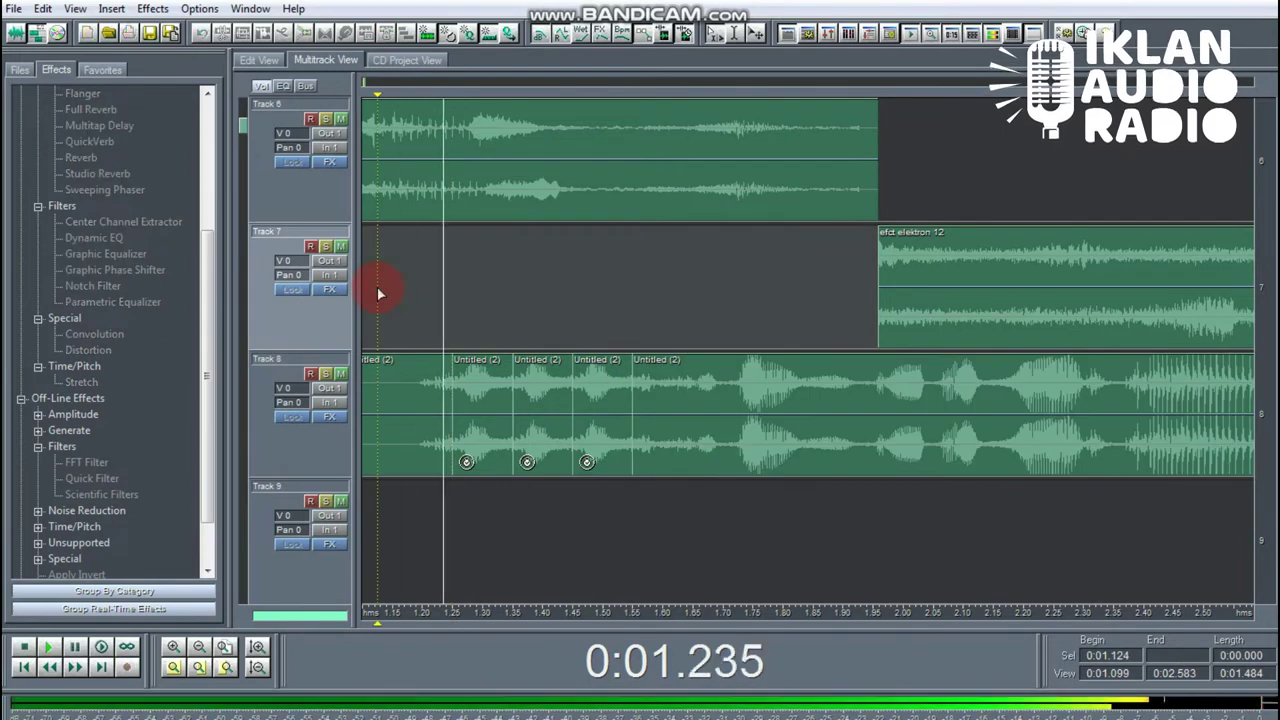
pyautogui.press('space')
# Step: Shift the remaining Track 8 voice-over to about 0:01.68, extend its start back to about 0:01.515 without time stretching, and play from 0:01.142
pyautogui.click(737, 405)
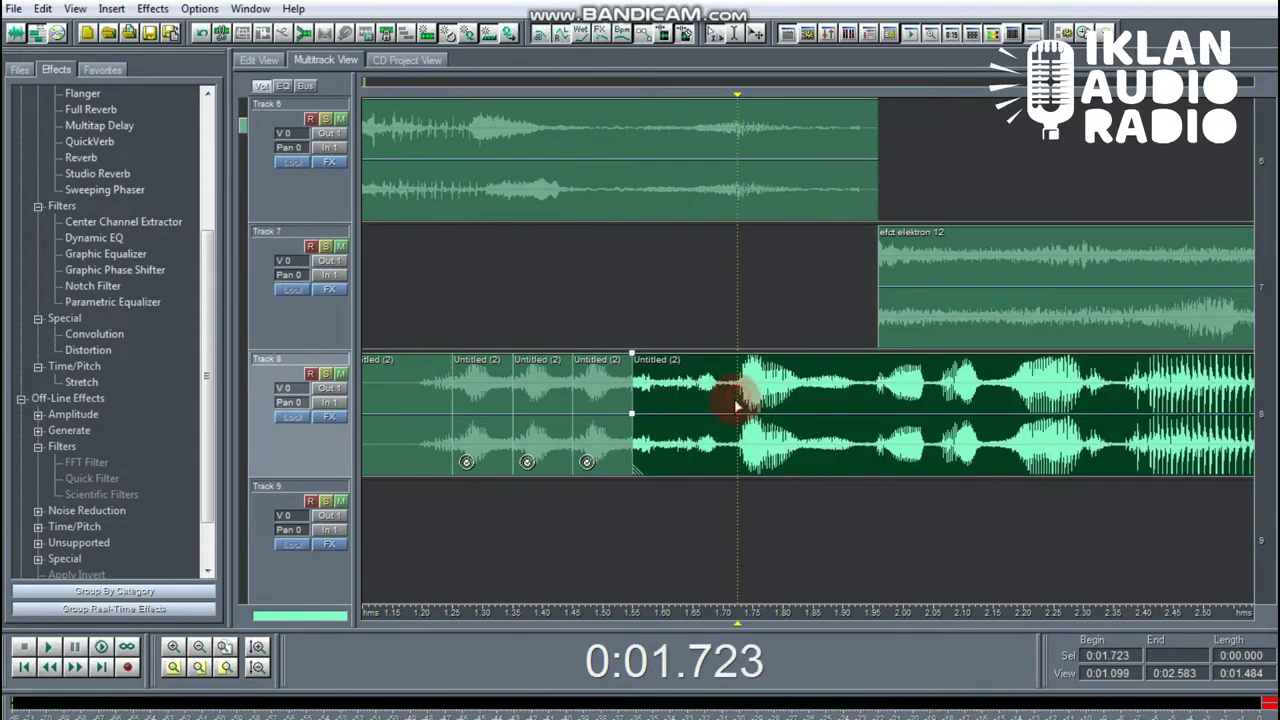
pyautogui.moveTo(722, 444); pyautogui.dragTo(703, 472)
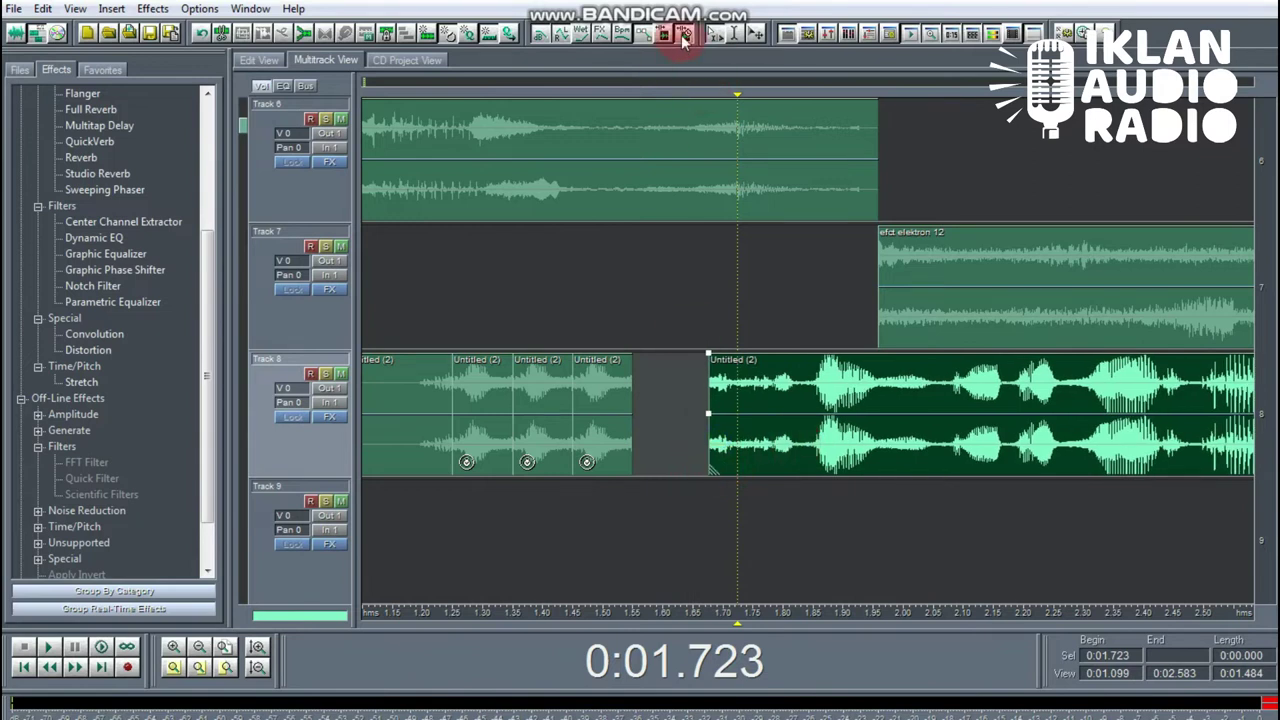
pyautogui.moveTo(710, 473); pyautogui.dragTo(650, 452)
pyautogui.click(389, 300)
pyautogui.press('space')
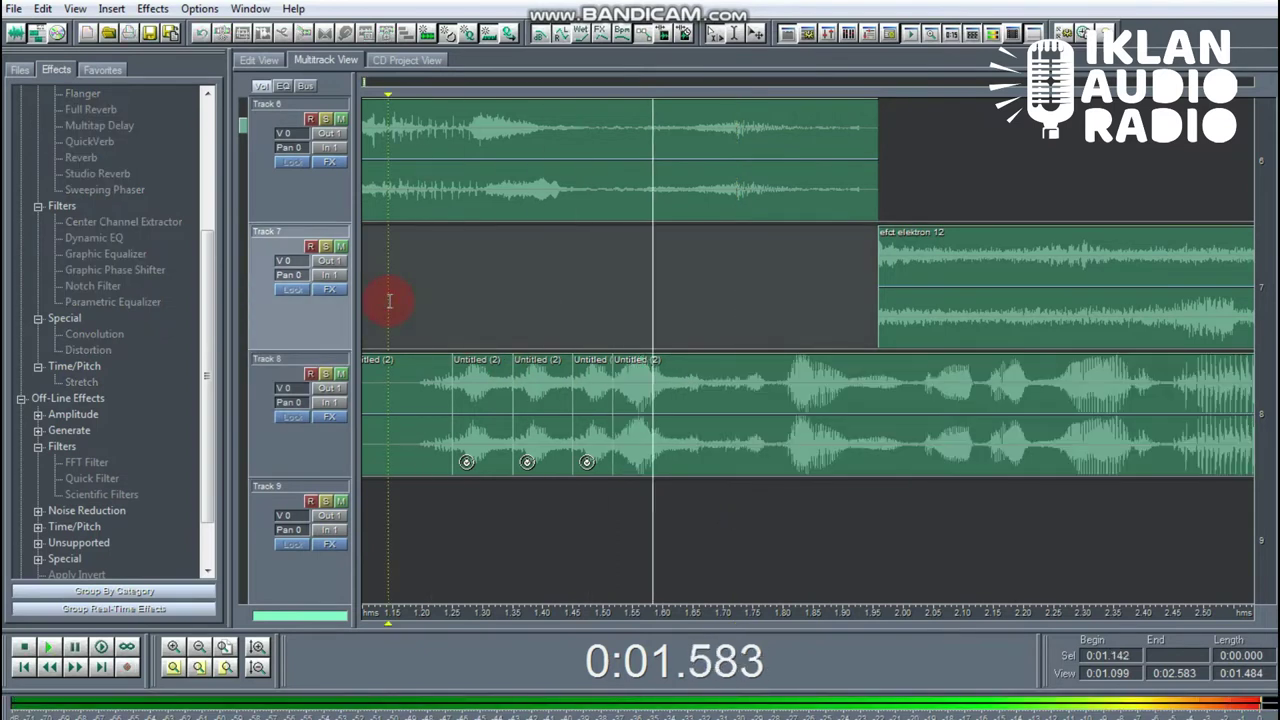
# Step: Move the extended Track 8 voice-over to about 0:01.55, directly after the repeated clips, and play the result
pyautogui.moveTo(646, 381); pyautogui.dragTo(675, 392)
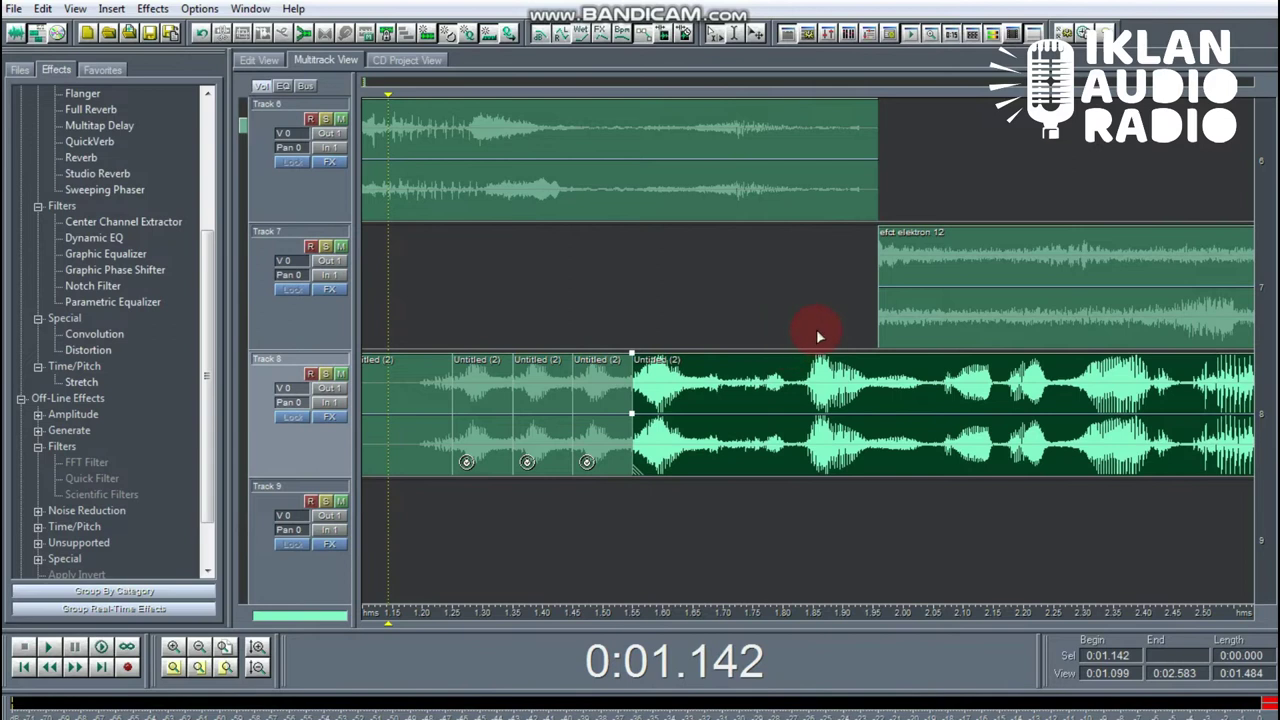
pyautogui.press('space')
pyautogui.press('space')
pyautogui.press('space')
# Step: Split the Track 8 voice-over at 0:01.825, move the second part to Track 9 starting at about 0:01.81, and play from 0:01.700
pyautogui.moveTo(1120, 613); pyautogui.dragTo(888, 621)
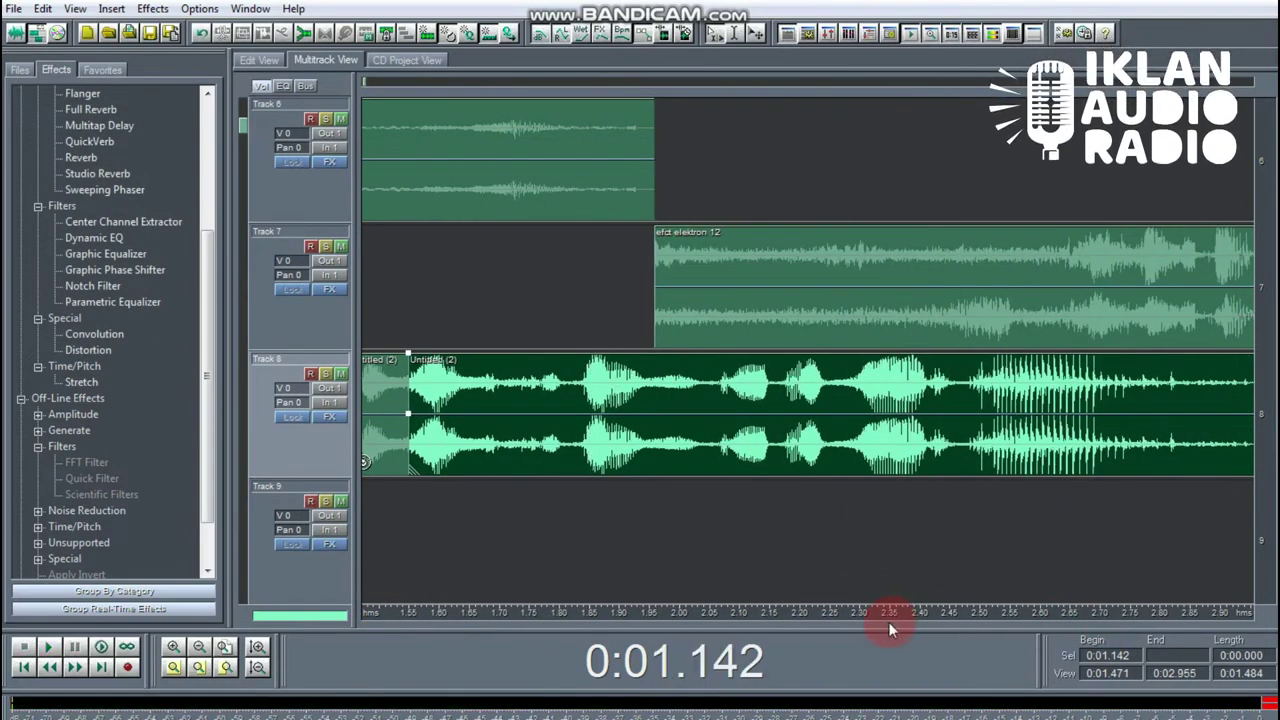
pyautogui.click(582, 448)
pyautogui.click(574, 449)
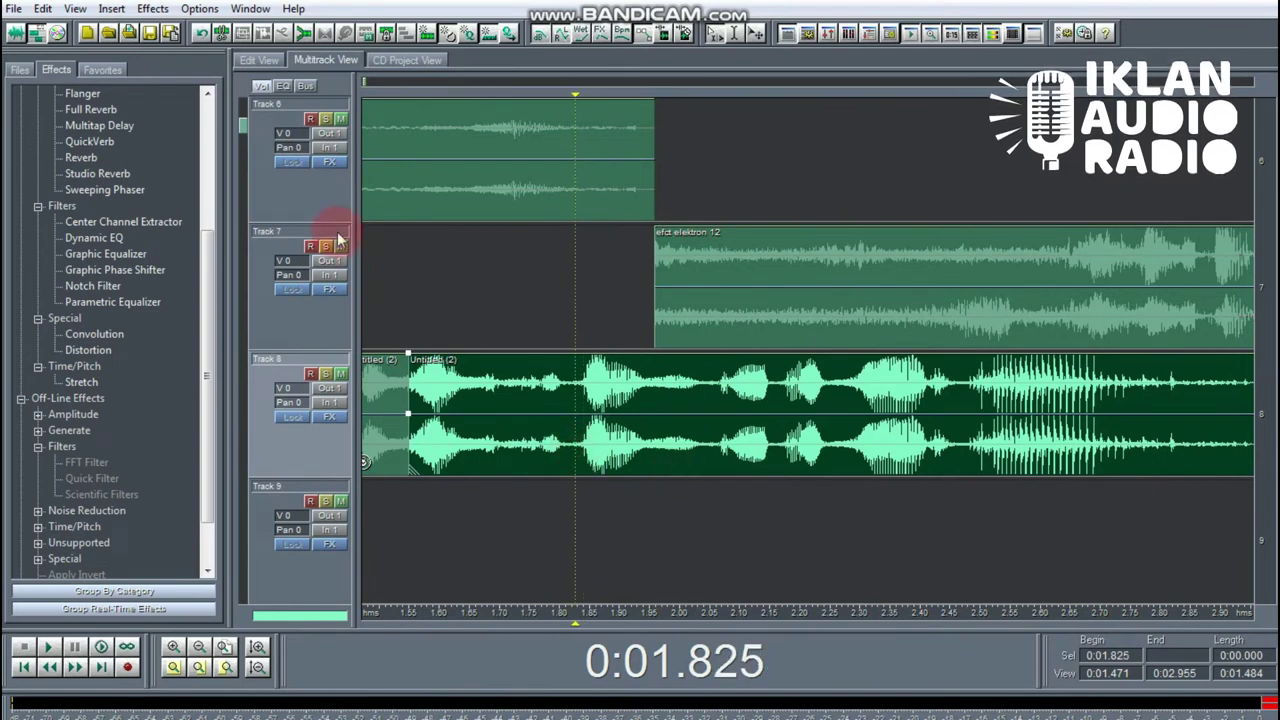
pyautogui.hotkey('ctrl', 'k')
pyautogui.moveTo(643, 443); pyautogui.dragTo(641, 535)
pyautogui.click(502, 293)
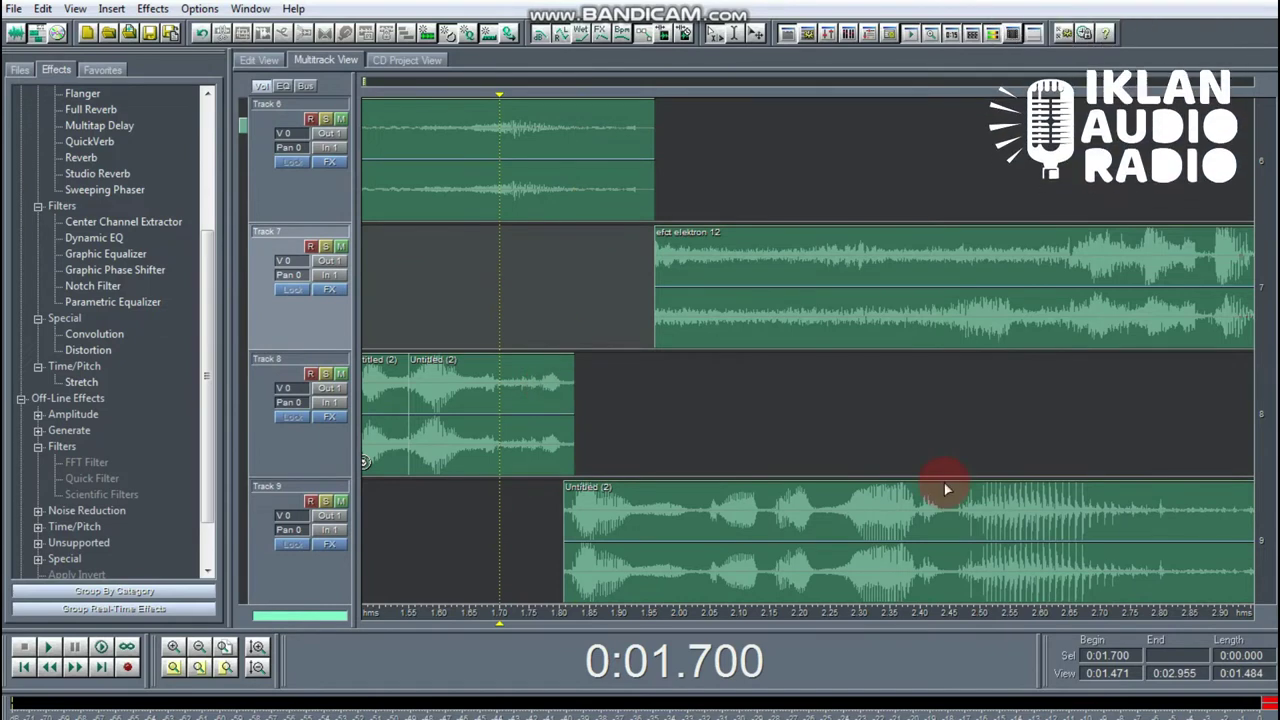
pyautogui.press('space')
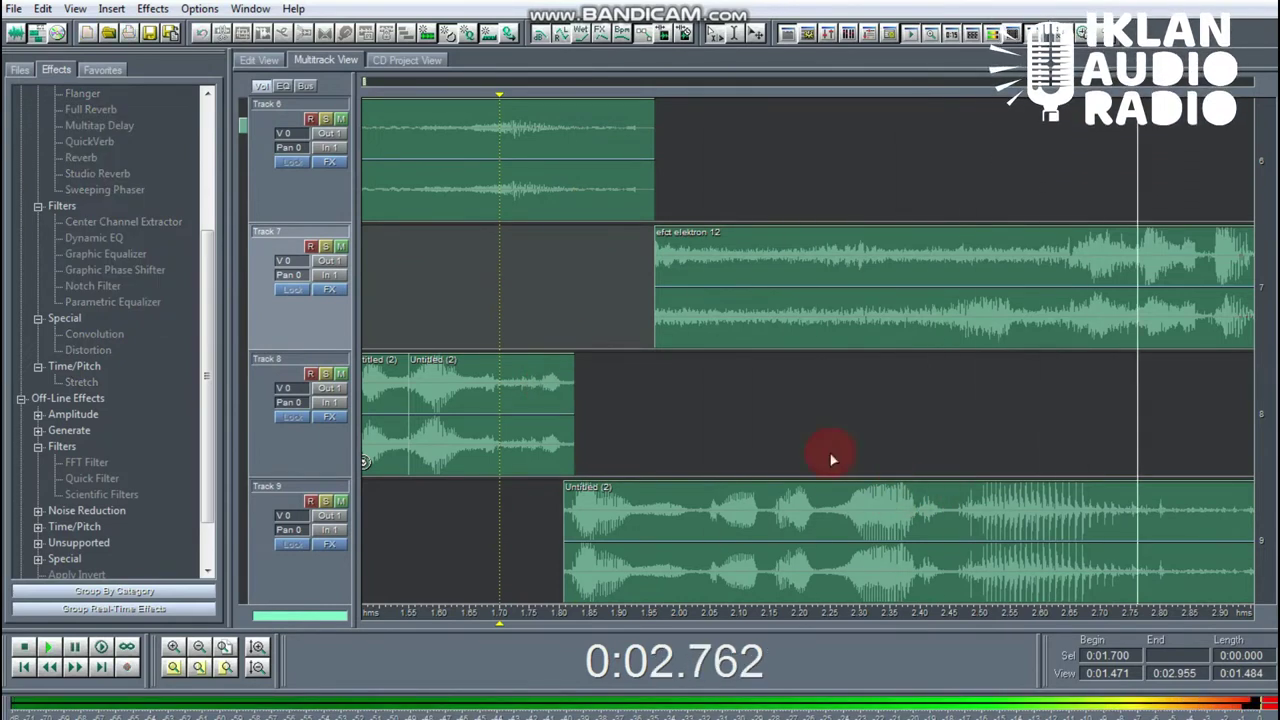
pyautogui.press('space')
# Step: Play the mix from 0:00.726 and check how the stuttered voice-over clips line up with the effects
pyautogui.moveTo(757, 623); pyautogui.dragTo(1075, 611)
pyautogui.click(630, 225)
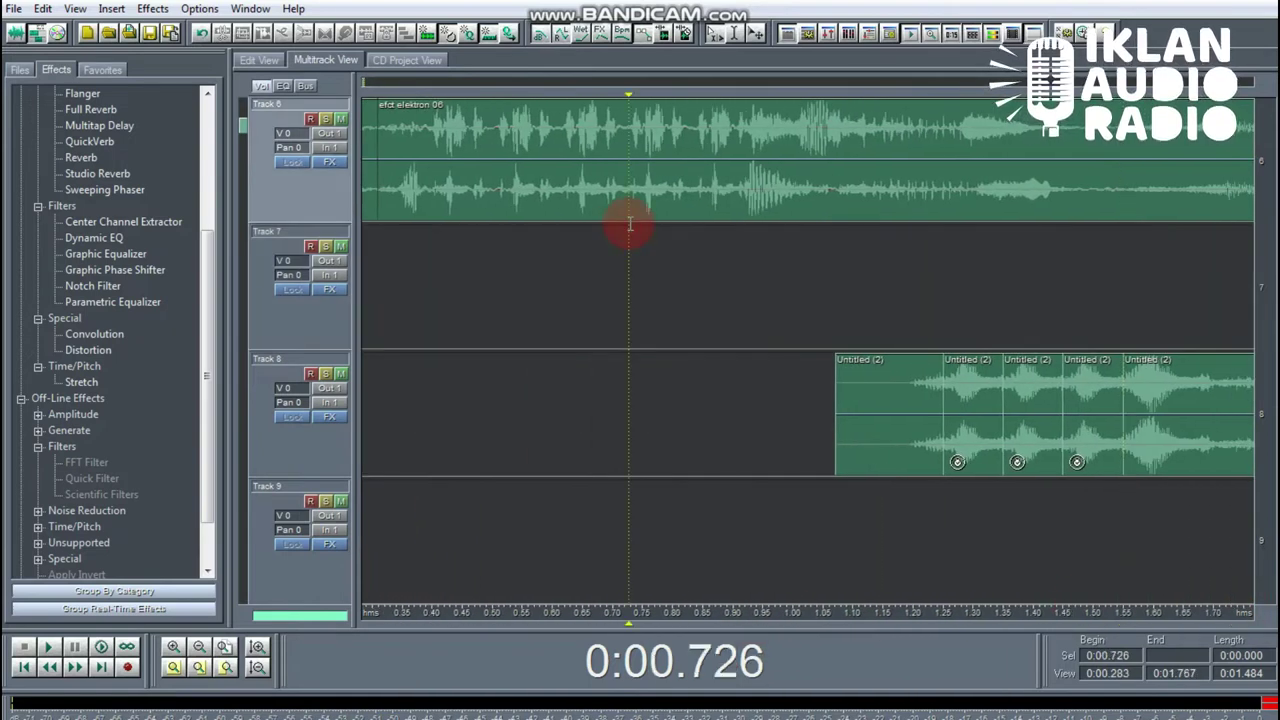
pyautogui.press('space')
pyautogui.press('space')
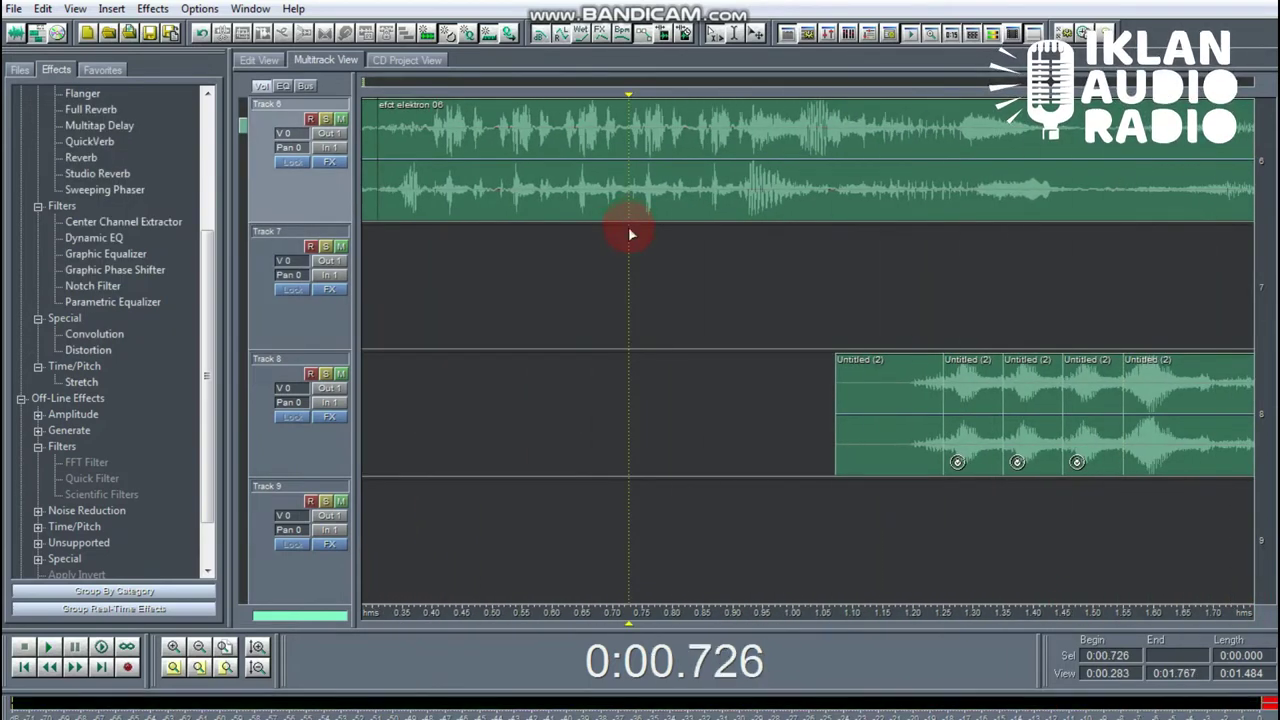
pyautogui.click(225, 647)
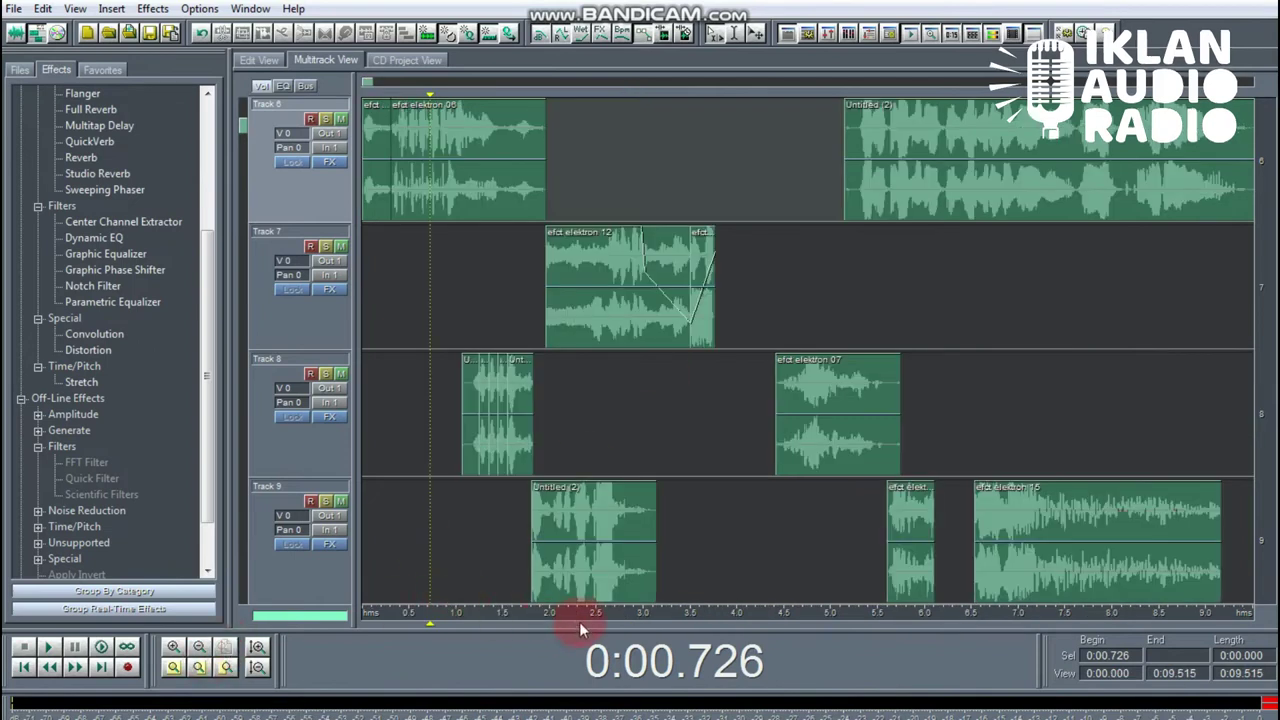
pyautogui.moveTo(519, 625); pyautogui.dragTo(428, 628)
pyautogui.click(462, 258)
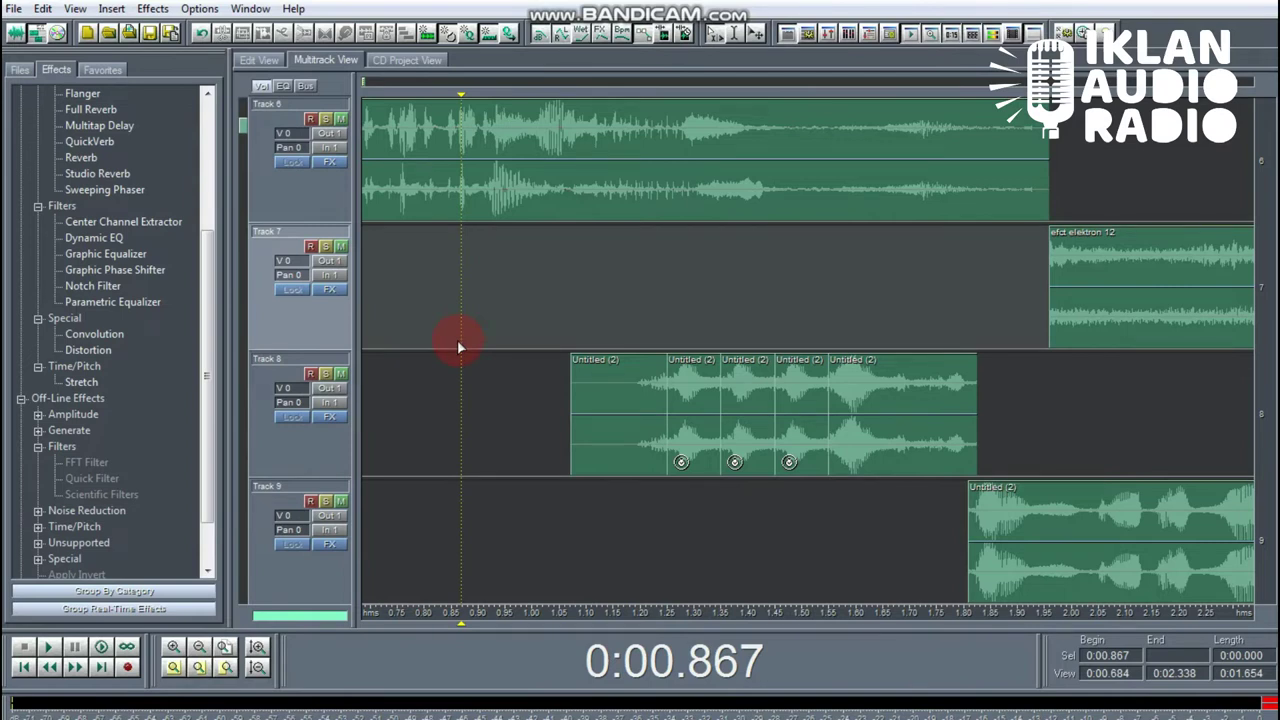
# Step: Add volume envelope points to the Track 6 effect clip at about 0:01.07 and play the mix from 0:01.100
pyautogui.click(587, 116)
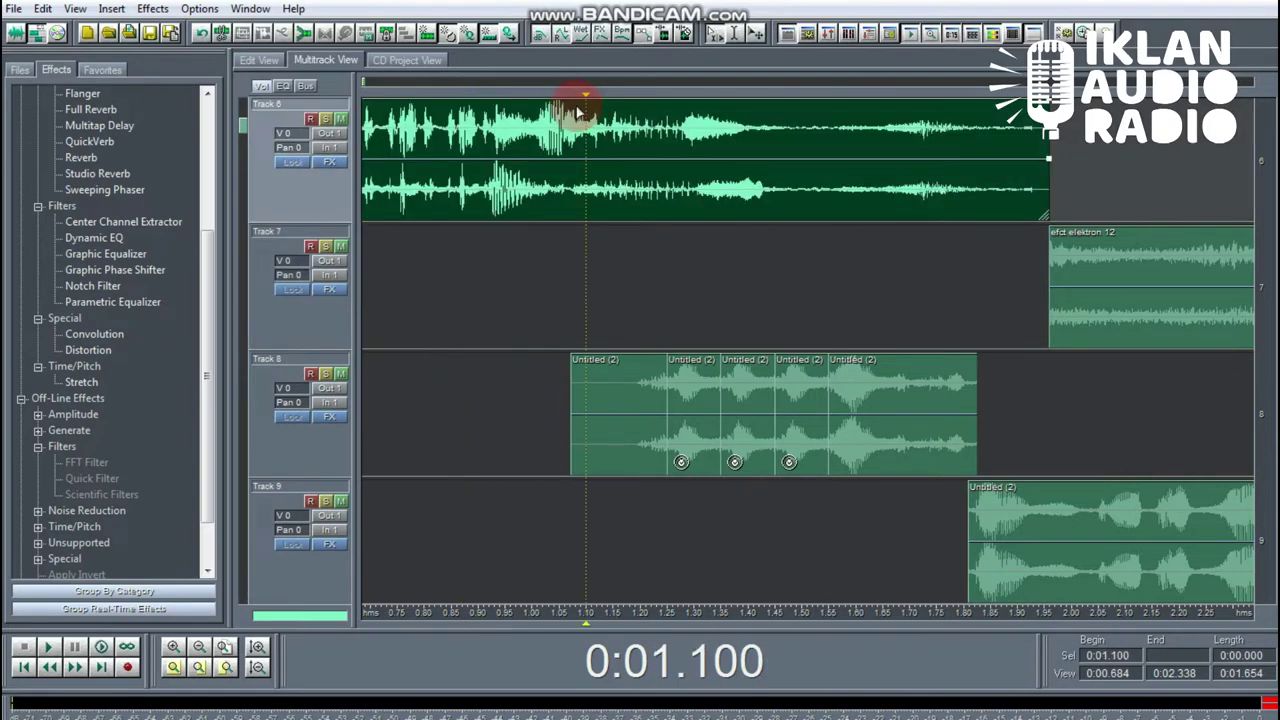
pyautogui.doubleClick(580, 110)
pyautogui.press('F12')
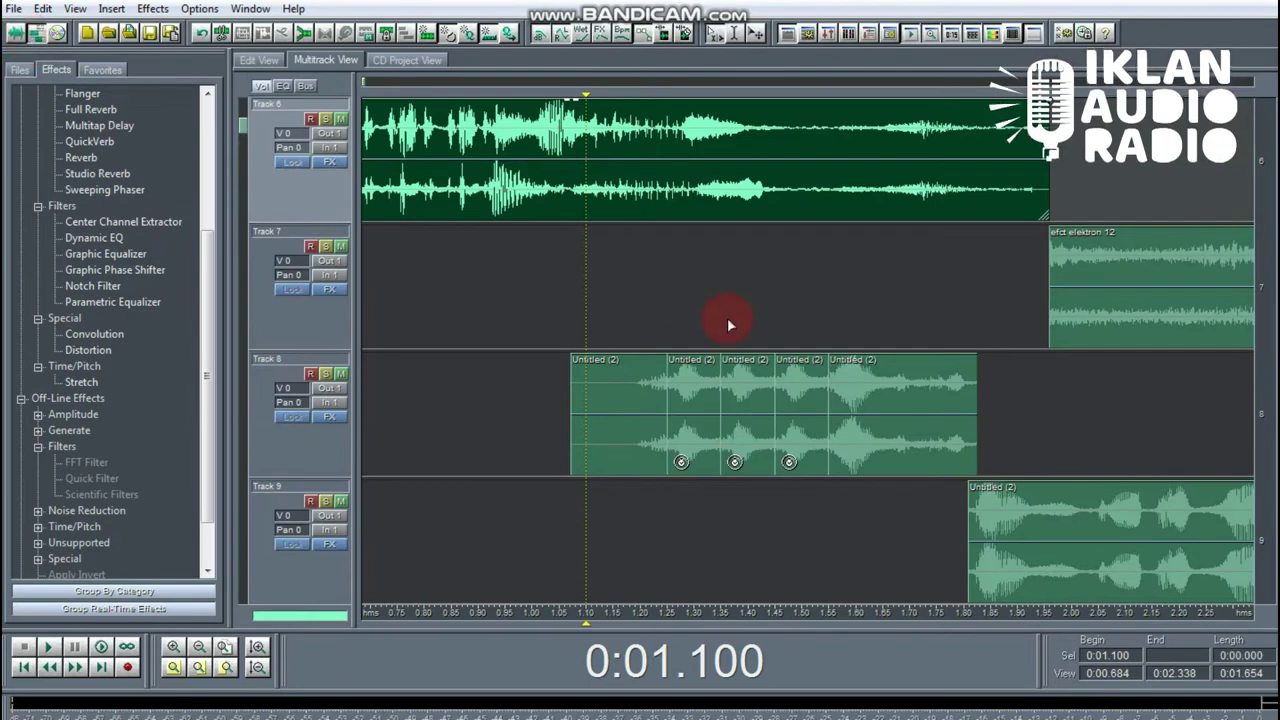
pyautogui.press('space')
pyautogui.press('space')
pyautogui.press('space')
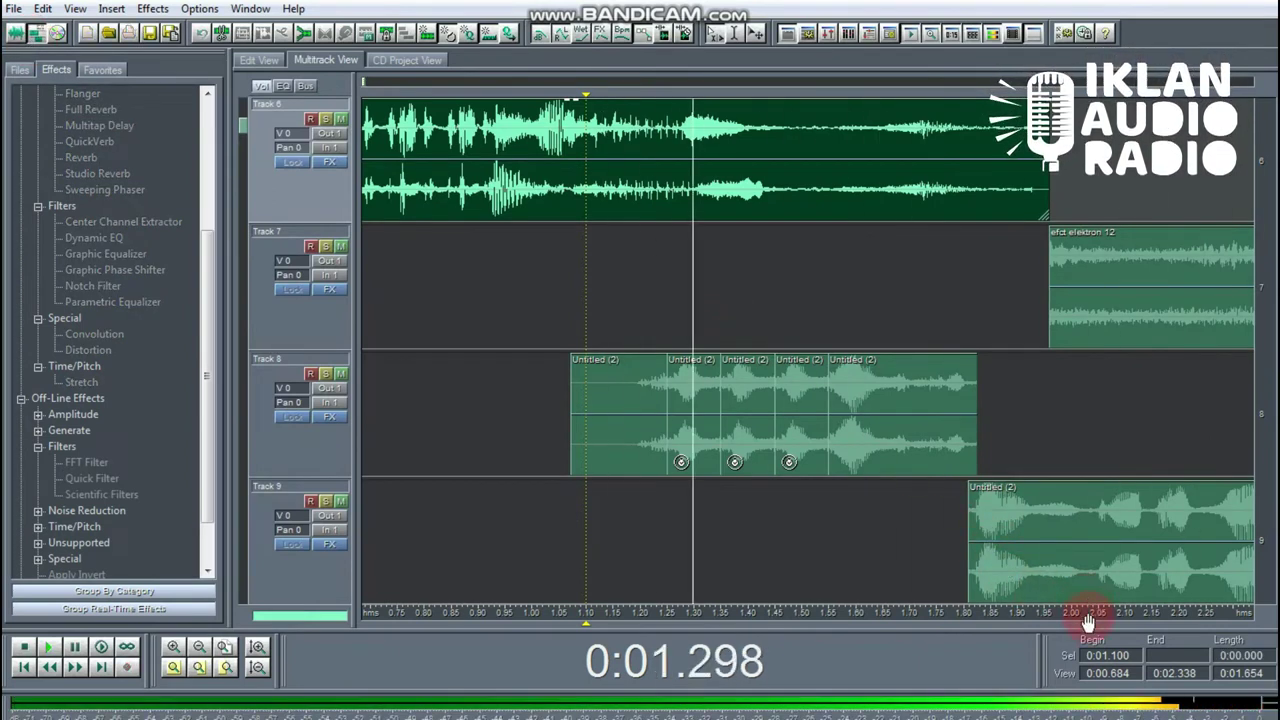
# Step: Play the mix from 0:02.173 to check the Track 9 voice-over against the Track 7 effect
pyautogui.press('space')
pyautogui.click(740, 432)
pyautogui.press('space')
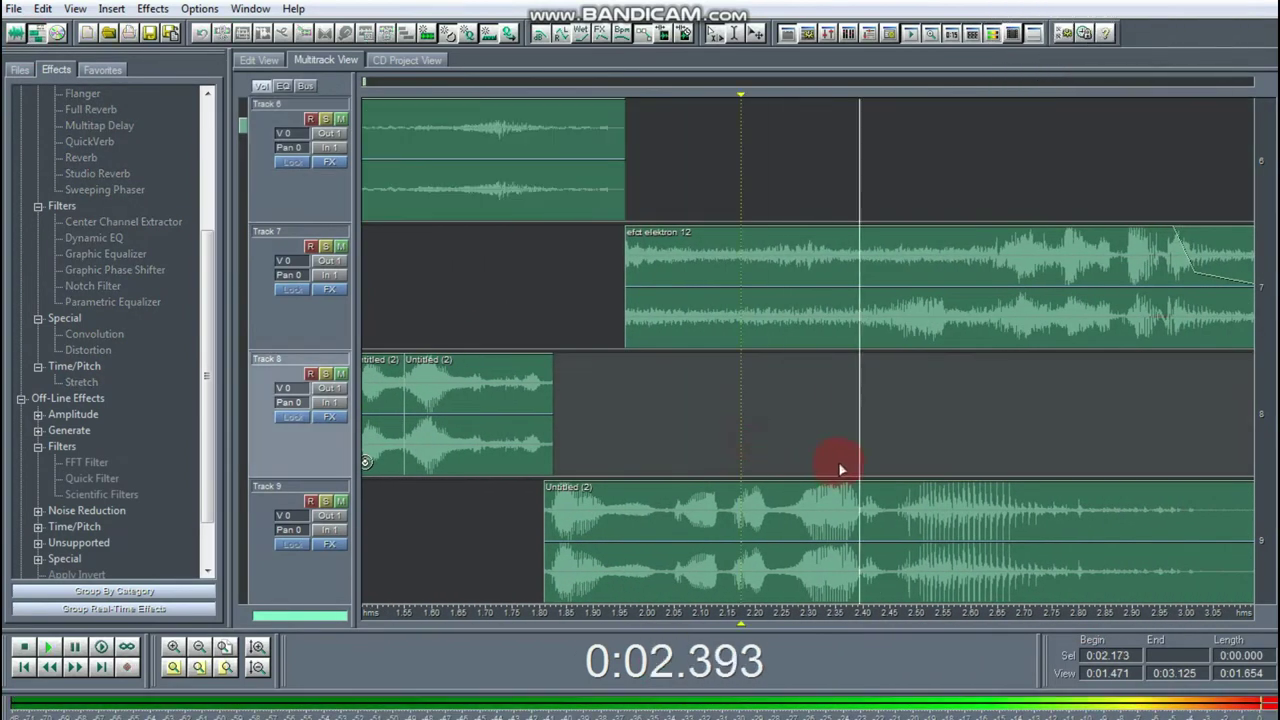
pyautogui.press('space')
pyautogui.press('space')
pyautogui.press('space')
# Step: Move the Track 7 efct elektron 12 clip to about 0:02.06, extend its start back to about 0:01.94, and play the transition
pyautogui.moveTo(992, 302); pyautogui.dragTo(1052, 315)
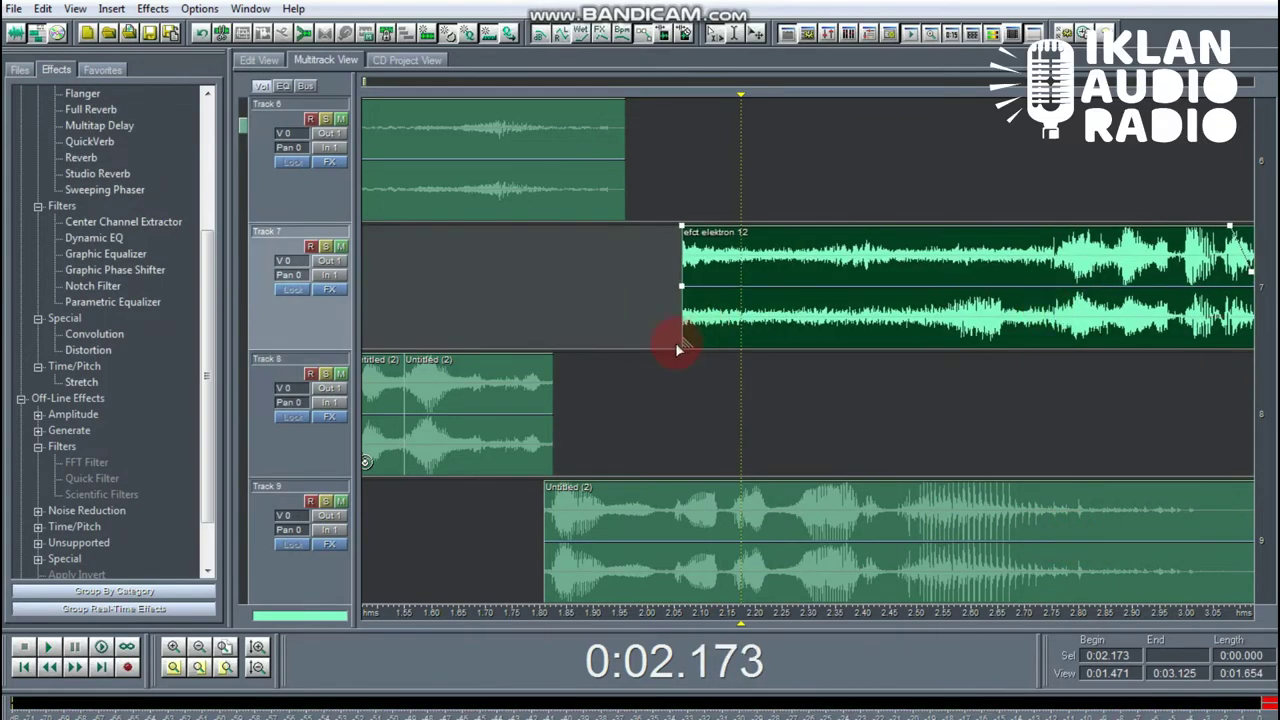
pyautogui.moveTo(681, 344); pyautogui.dragTo(614, 342)
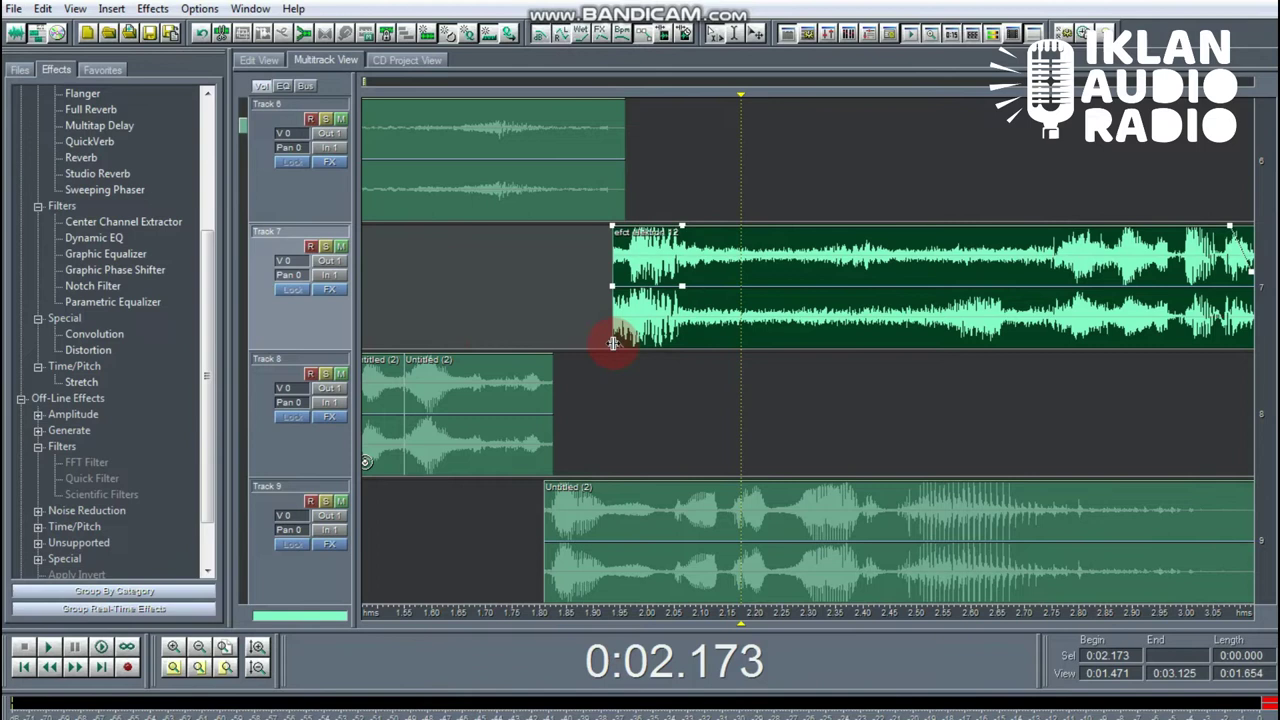
pyautogui.click(491, 335)
pyautogui.press('space')
pyautogui.press('space')
pyautogui.press('space')
# Step: Lower the volume envelope over the added start of efct elektron 12 up to about 0:02.07 and play from 0:01.677
pyautogui.click(688, 237)
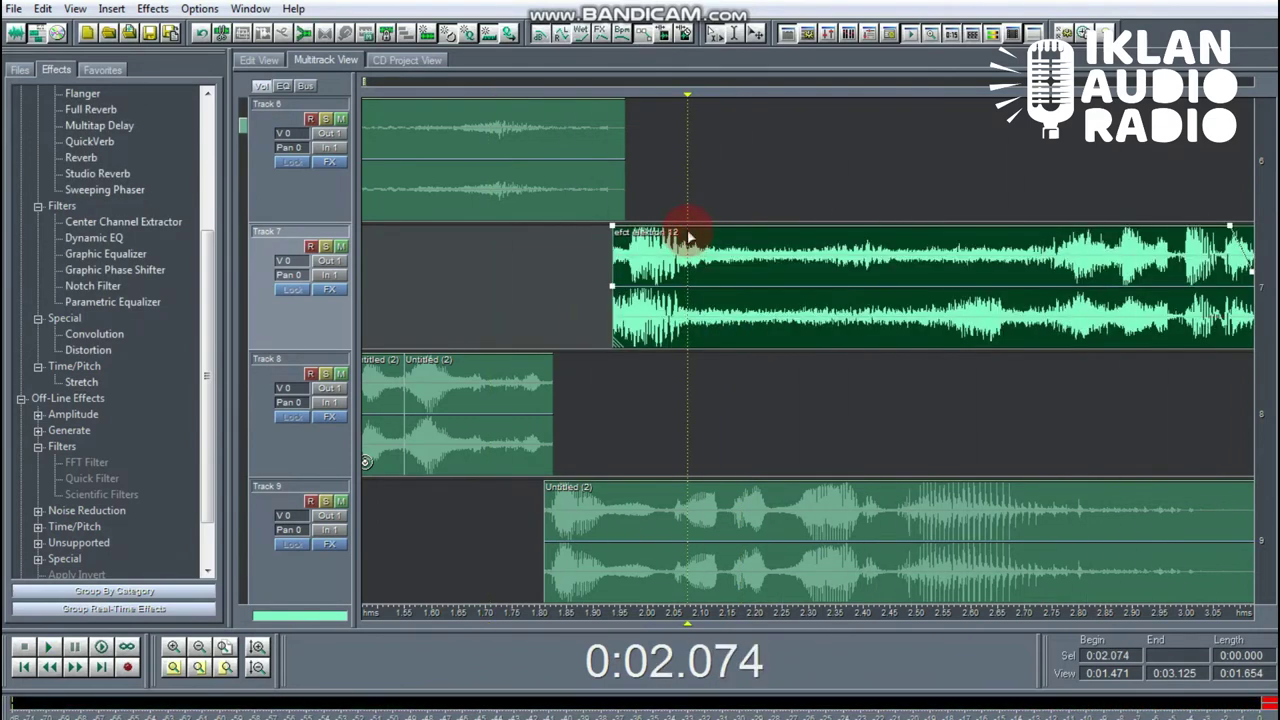
pyautogui.moveTo(667, 237); pyautogui.dragTo(664, 268)
pyautogui.click(471, 257)
pyautogui.press('space')
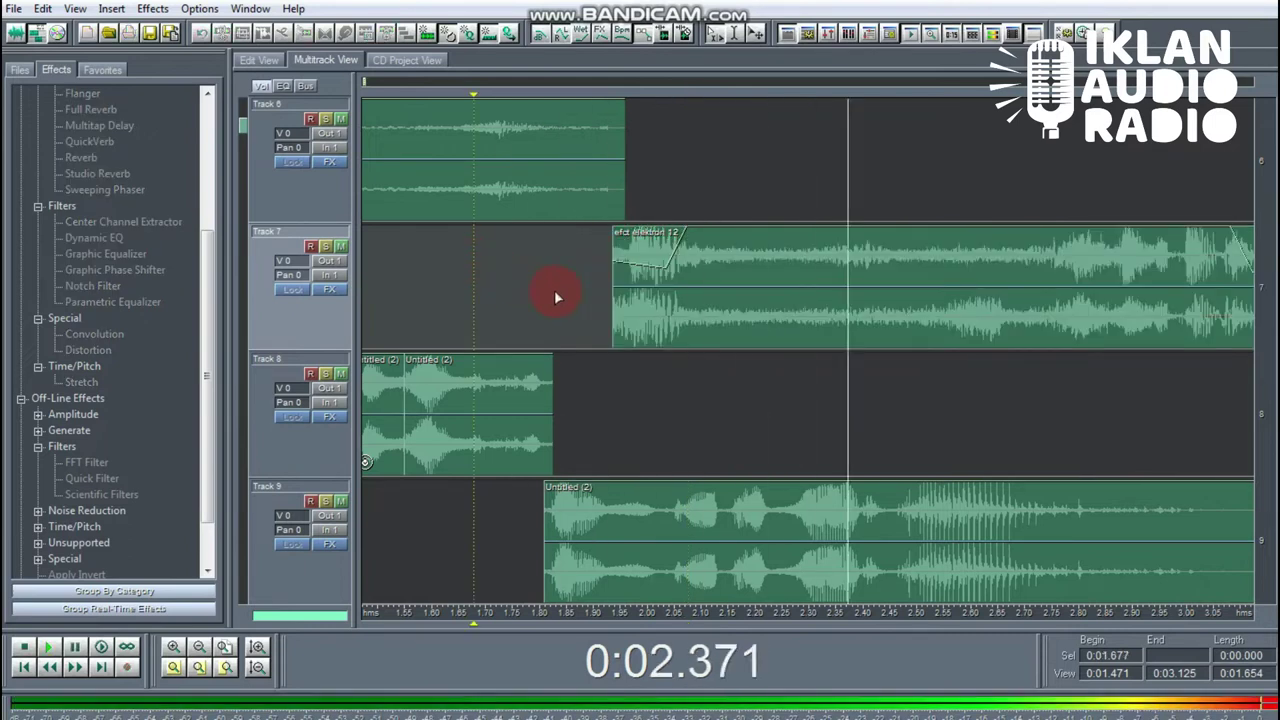
pyautogui.press('space')
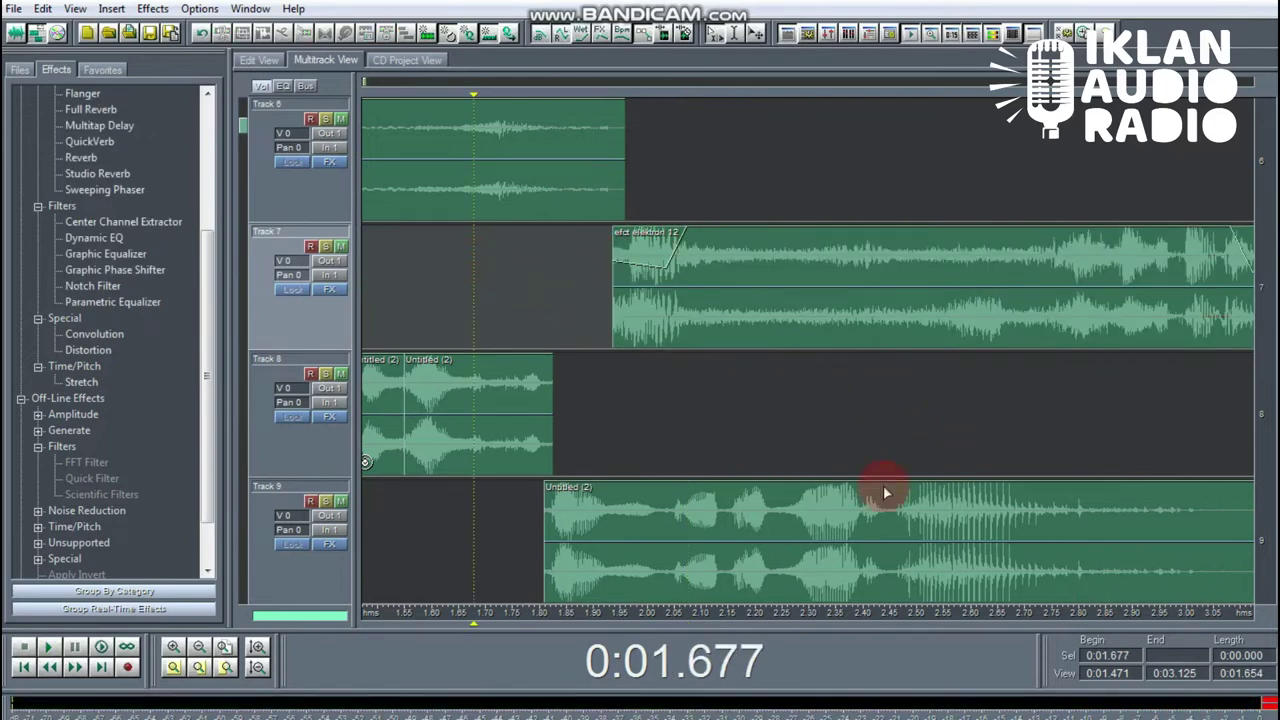
# Step: Play from 0:02.500, move the Track 6 voice-over to start at about 0:02.92, and play it from 0:03.000
pyautogui.click(225, 648)
pyautogui.click(607, 371)
pyautogui.press('space')
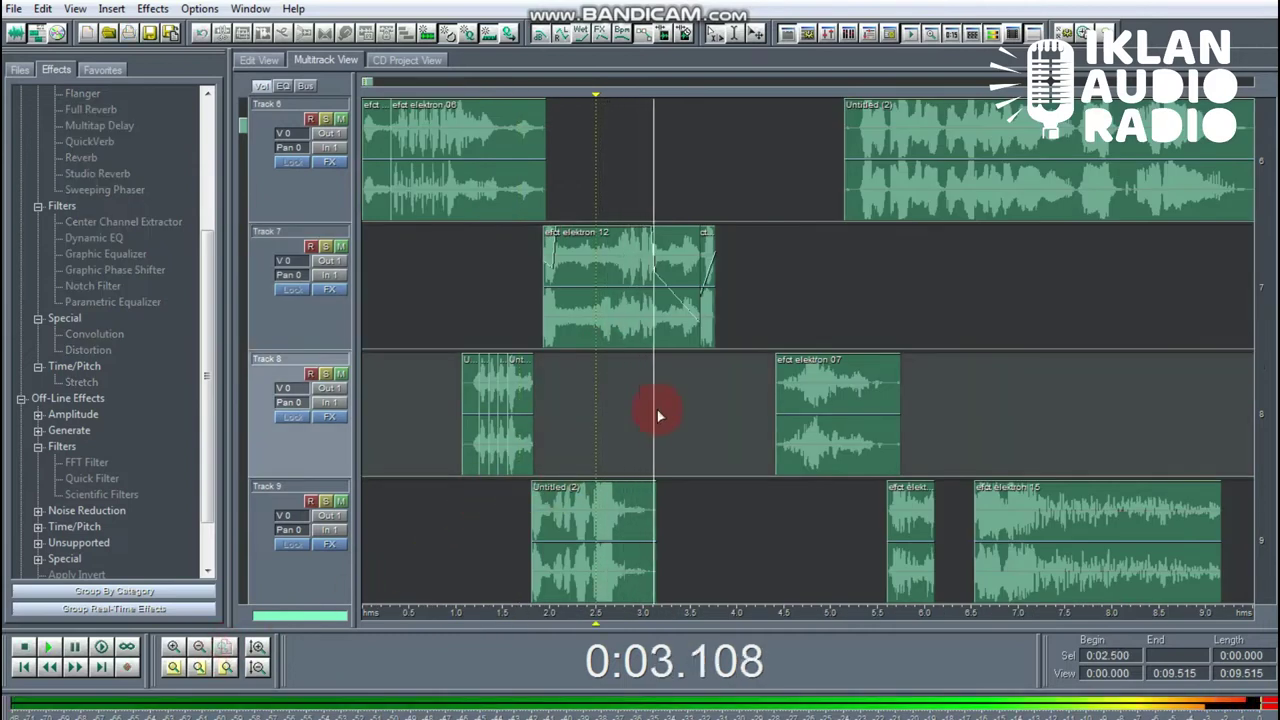
pyautogui.press('space')
pyautogui.moveTo(895, 138); pyautogui.dragTo(686, 163)
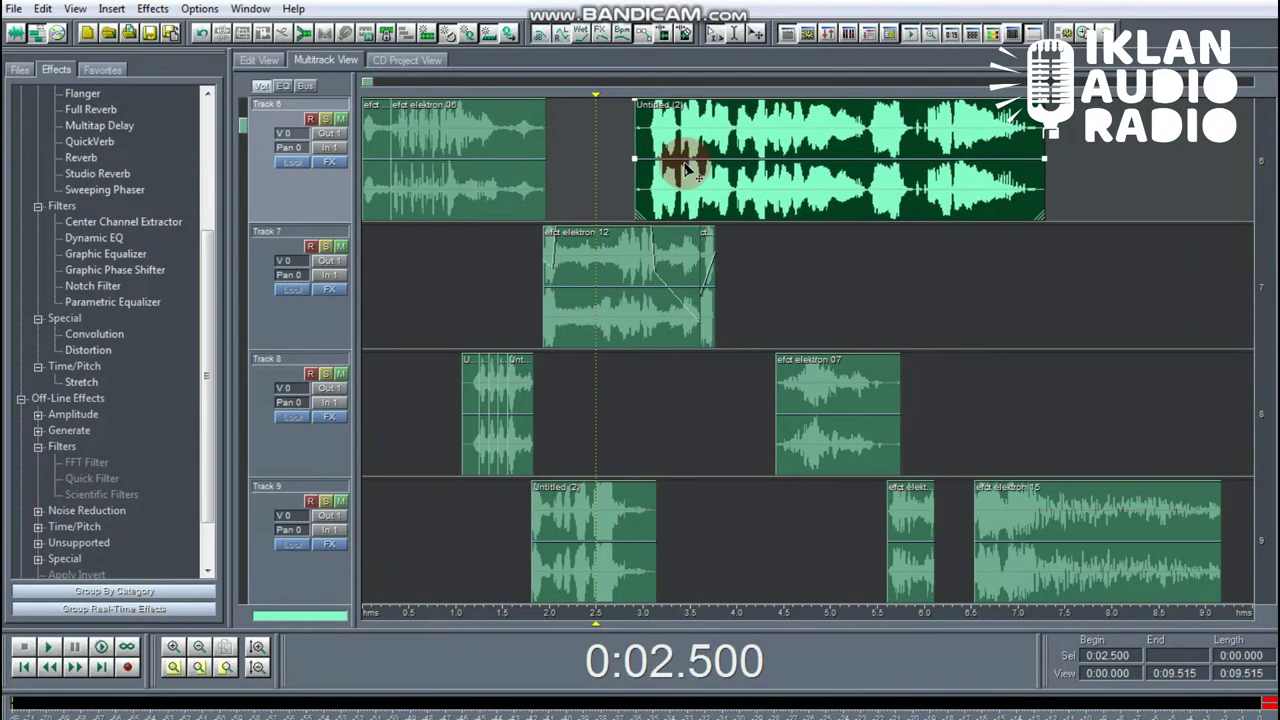
pyautogui.click(663, 286)
pyautogui.press('space')
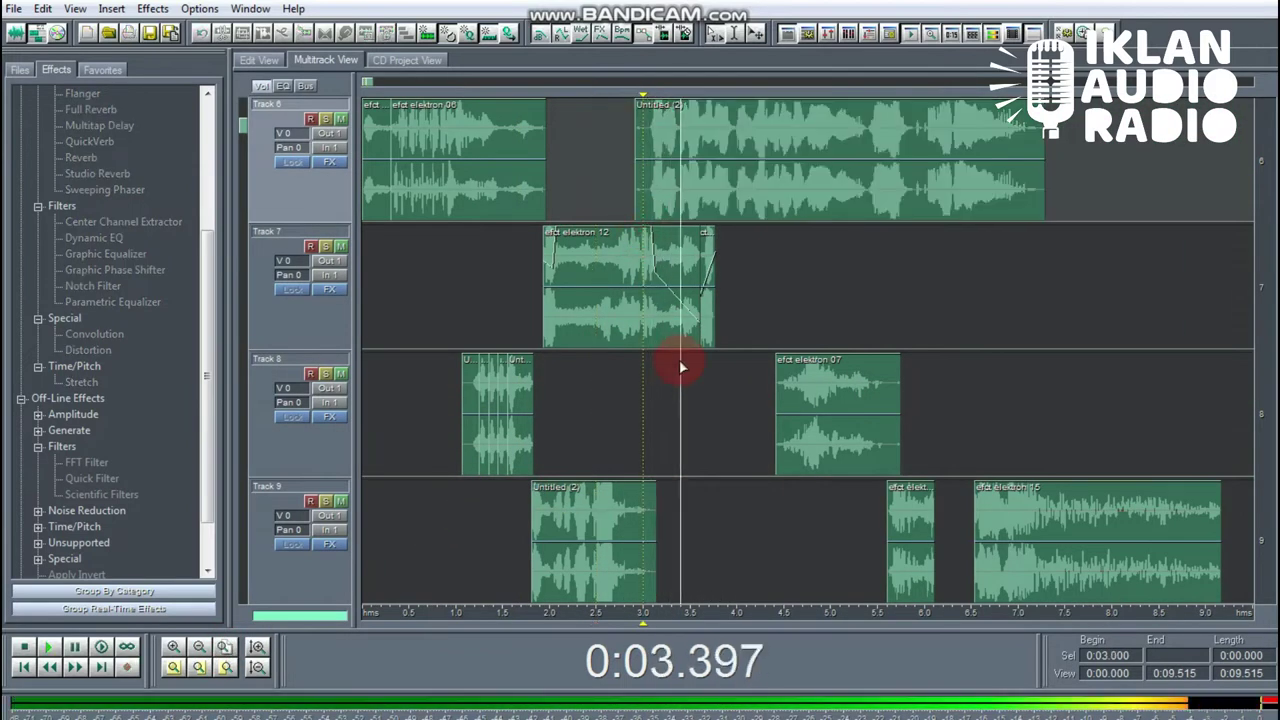
# Step: Split the Track 6 voice-over at 0:05.361 and move the second part to about 0:06.7
pyautogui.click(867, 190)
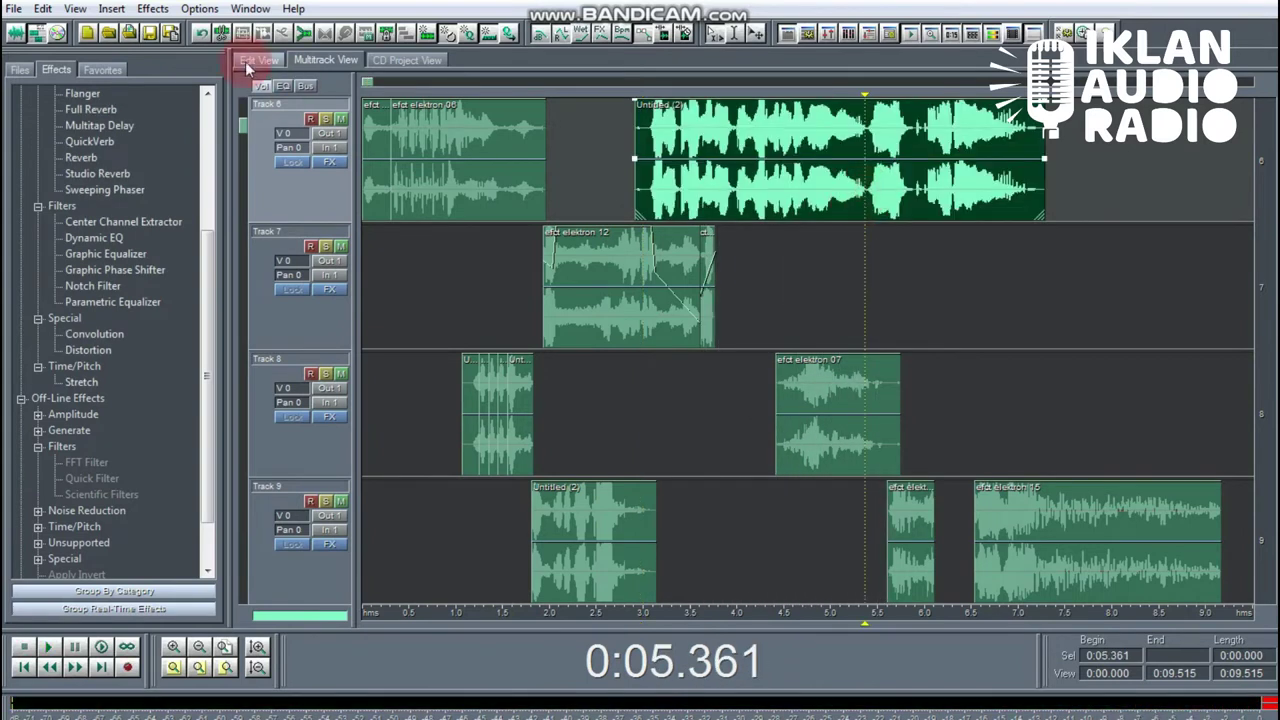
pyautogui.click(222, 35)
pyautogui.moveTo(862, 160); pyautogui.dragTo(960, 171)
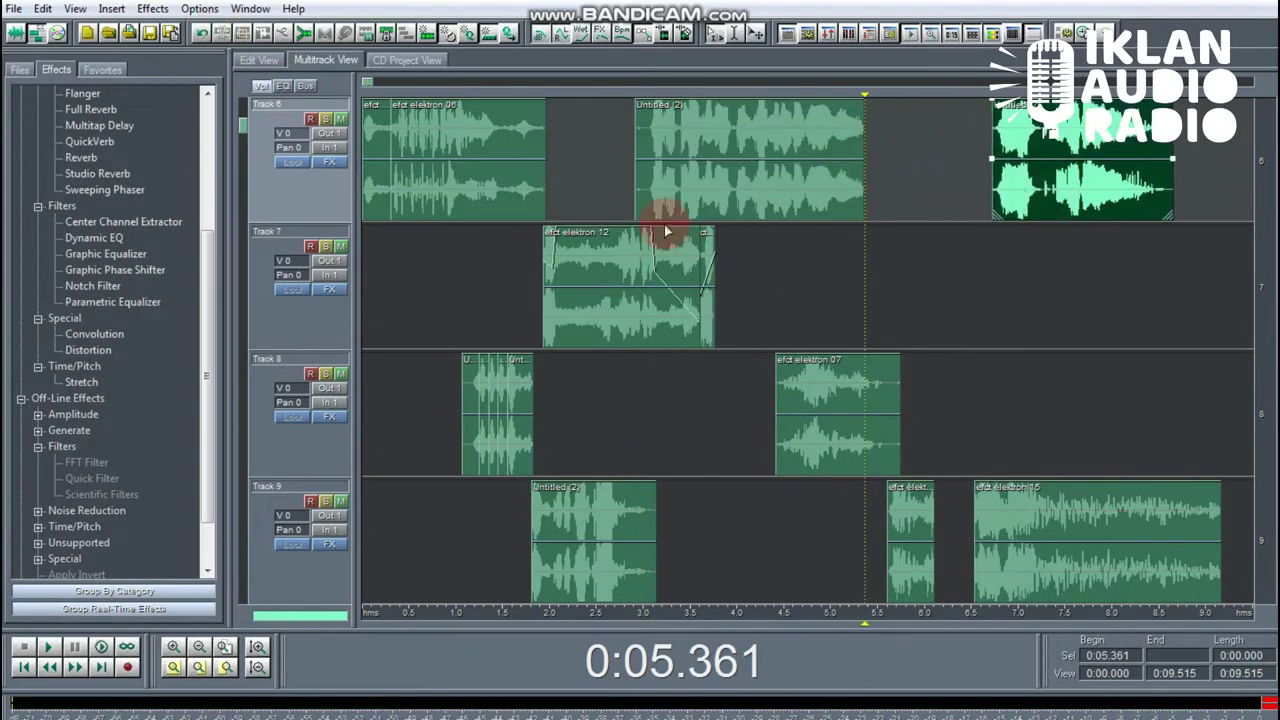
# Step: Play the first part of the split Track 6 voice-over from 0:03.000 and open it for waveform editing
pyautogui.click(643, 193)
pyautogui.press('space')
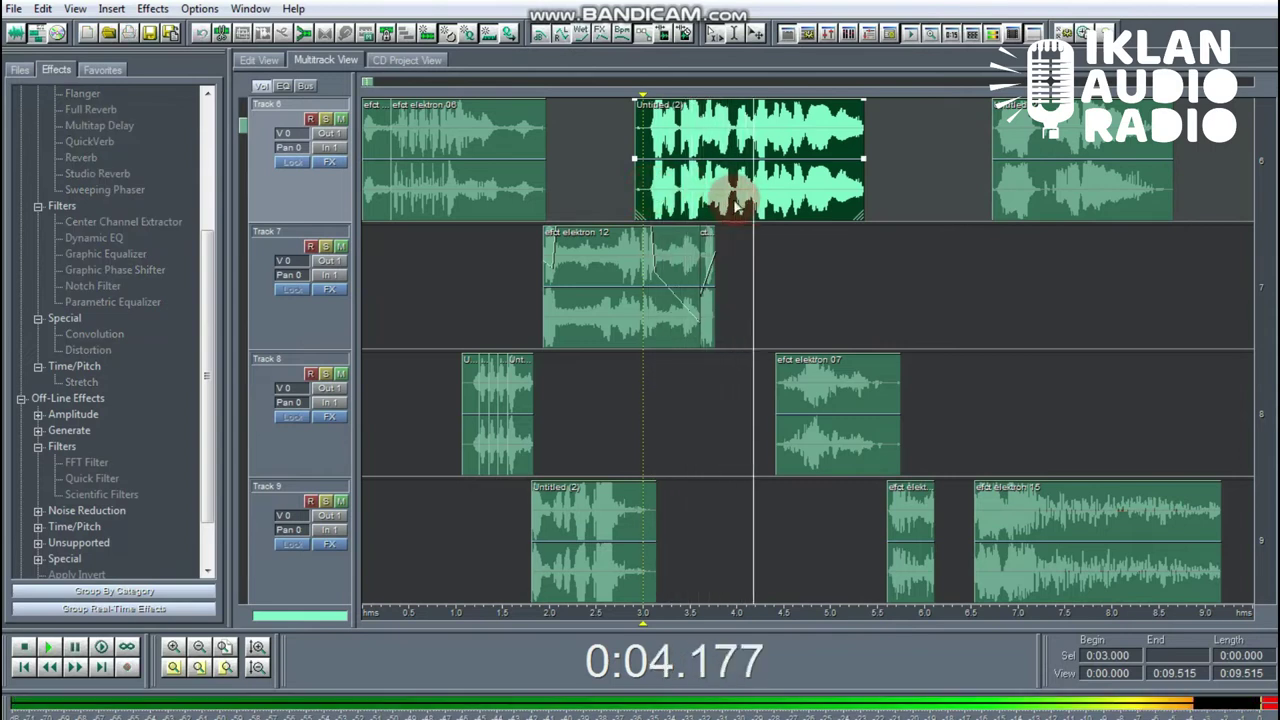
pyautogui.press('space')
pyautogui.rightClick(733, 195)
pyautogui.doubleClick(678, 148)
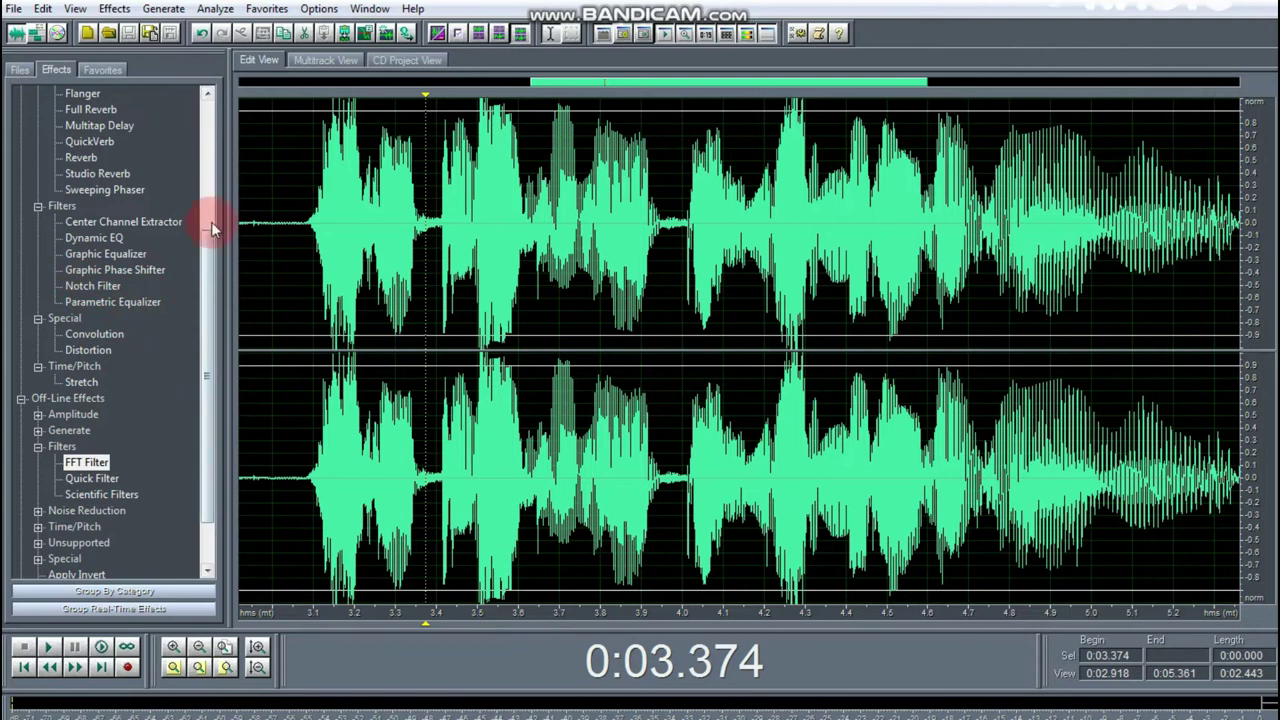
# Step: Preview the Chorus effect with the AcousticDuet preset and apply it to the voice-over section from 0:02.918 to 0:05.361
pyautogui.scroll(4, 208, 226)
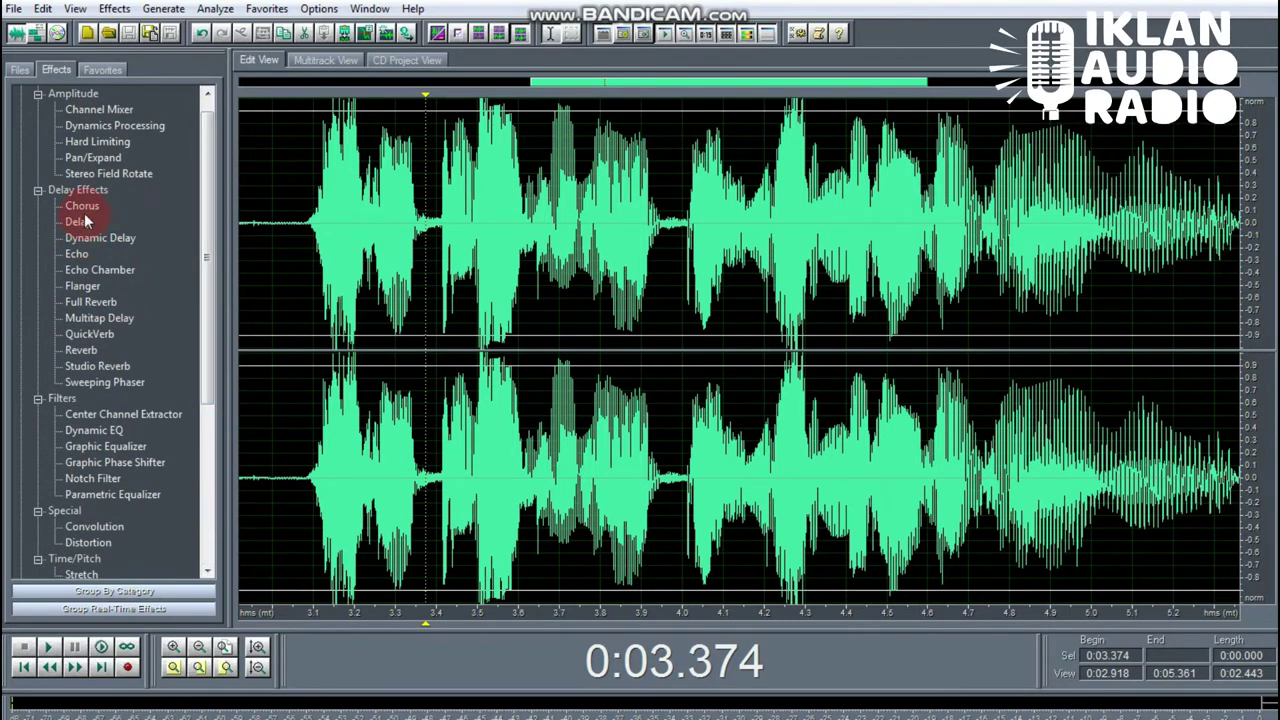
pyautogui.doubleClick(84, 208)
pyautogui.click(779, 517)
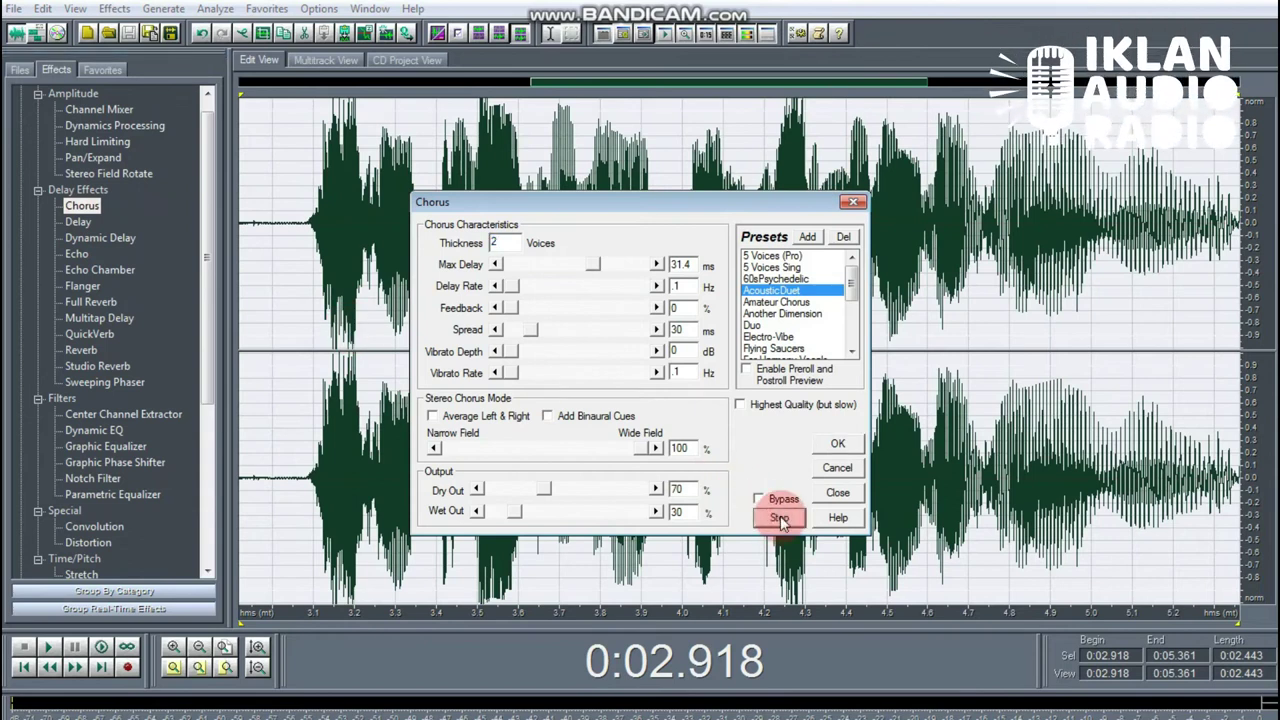
pyautogui.click(780, 518)
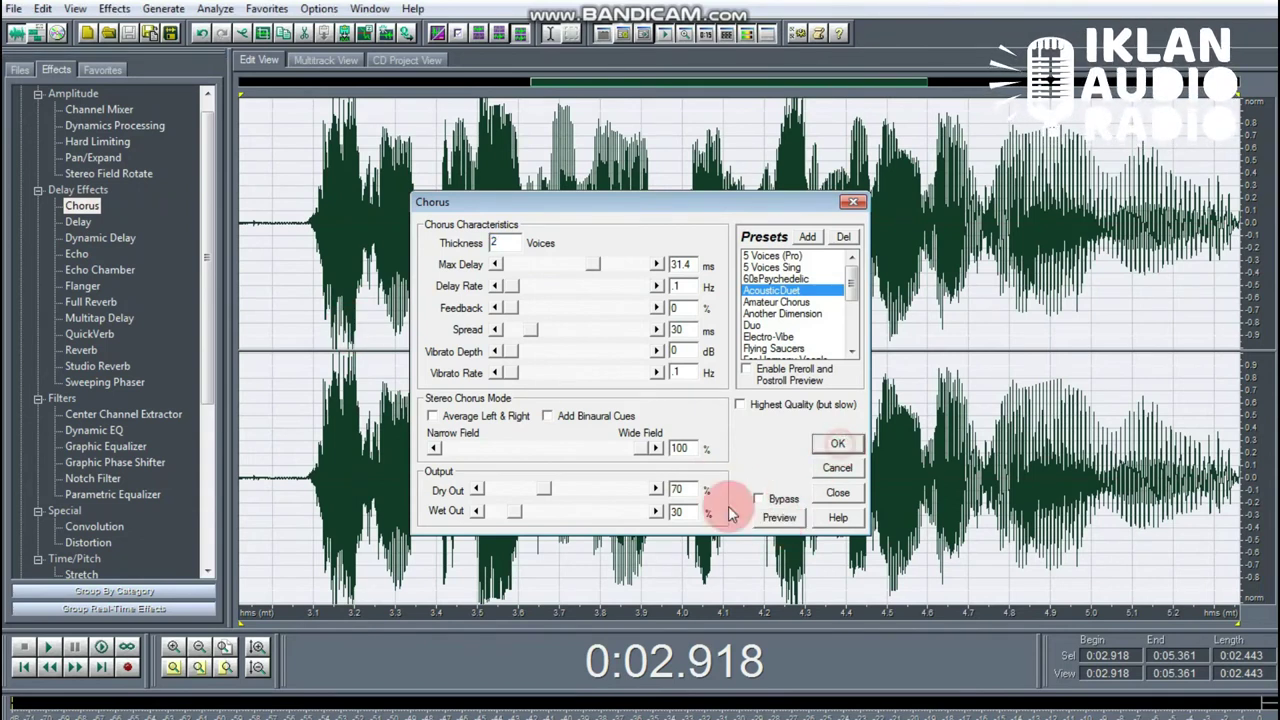
pyautogui.press('Return')
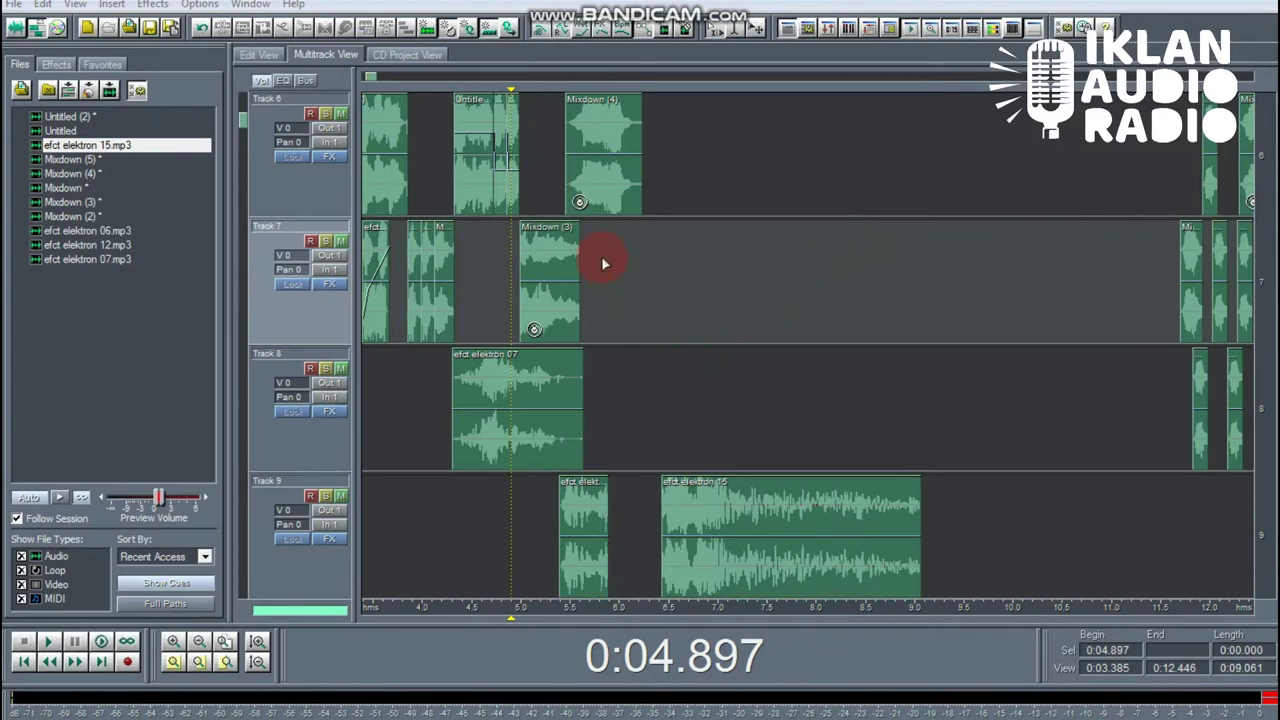
# Step: Zoom in on the Mixdown (3) clip on Track 7 and play the session from 0:05.195
pyautogui.click(564, 199)
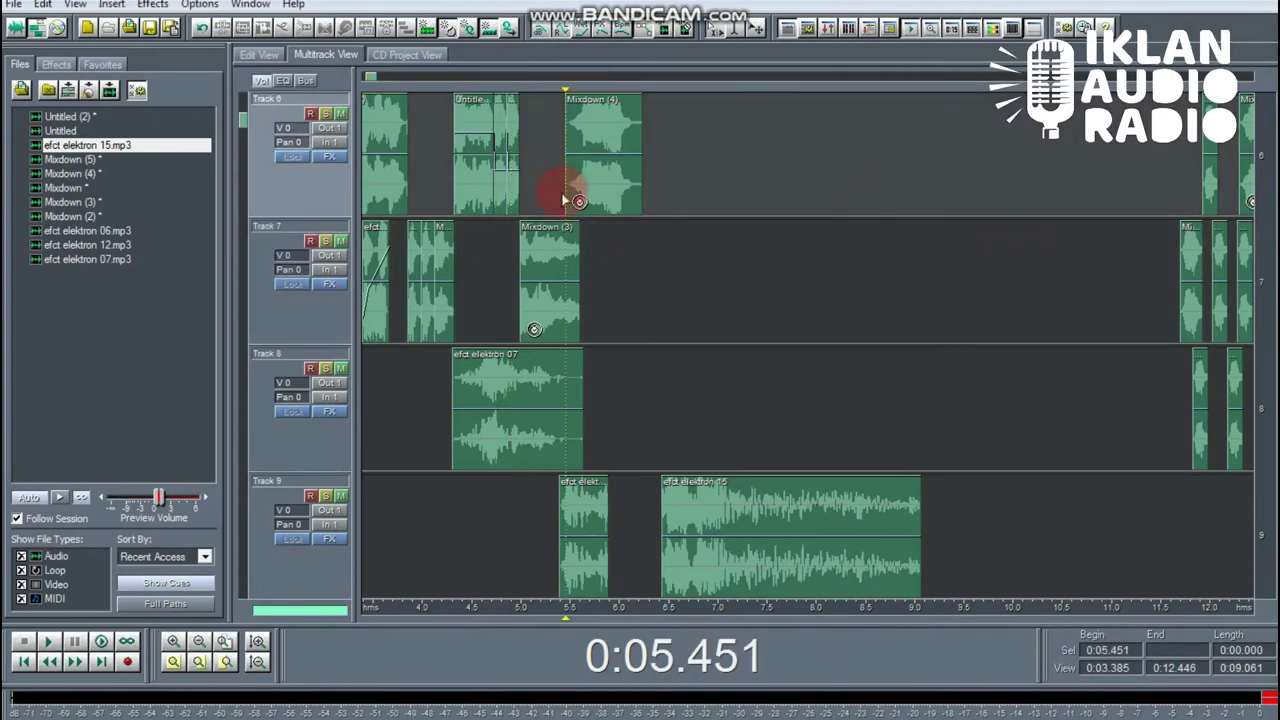
pyautogui.click(543, 283)
pyautogui.moveTo(695, 612); pyautogui.dragTo(446, 606)
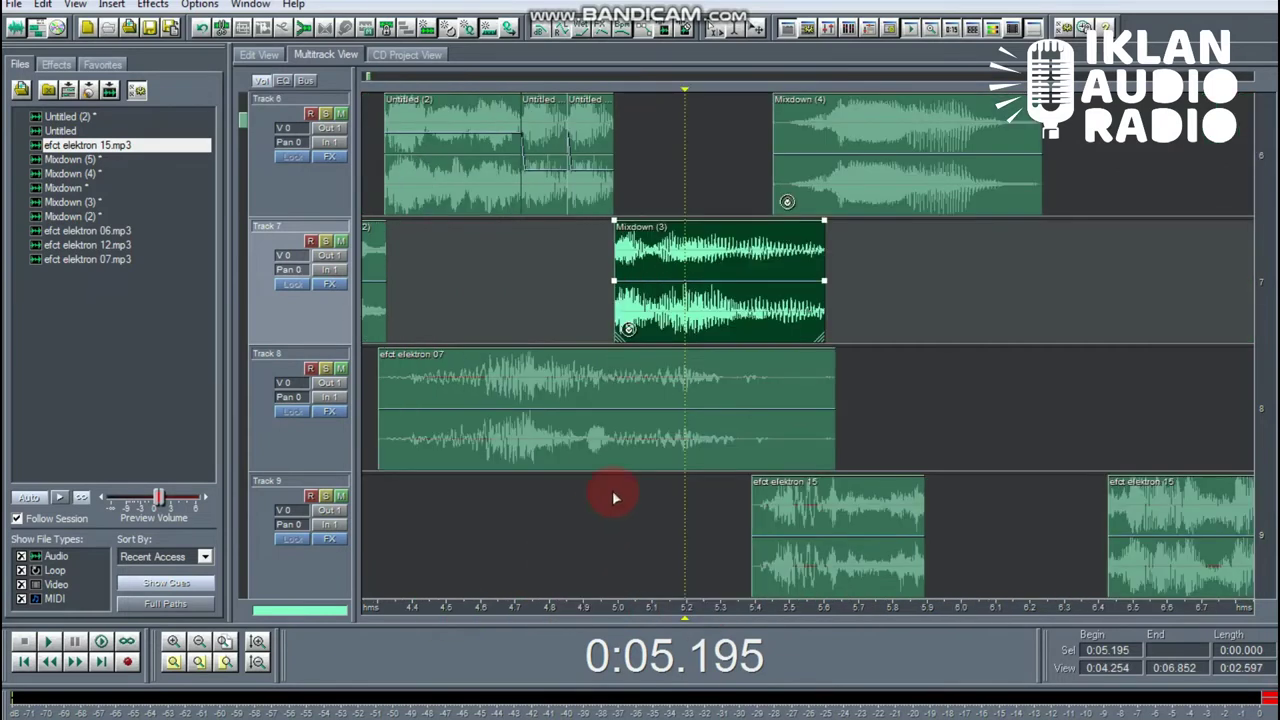
pyautogui.press('space')
pyautogui.press('space')
# Step: Shorten the end of the Mixdown (4) clip on Track 6 to about 0:06.21 and play from 0:05.284
pyautogui.click(898, 195)
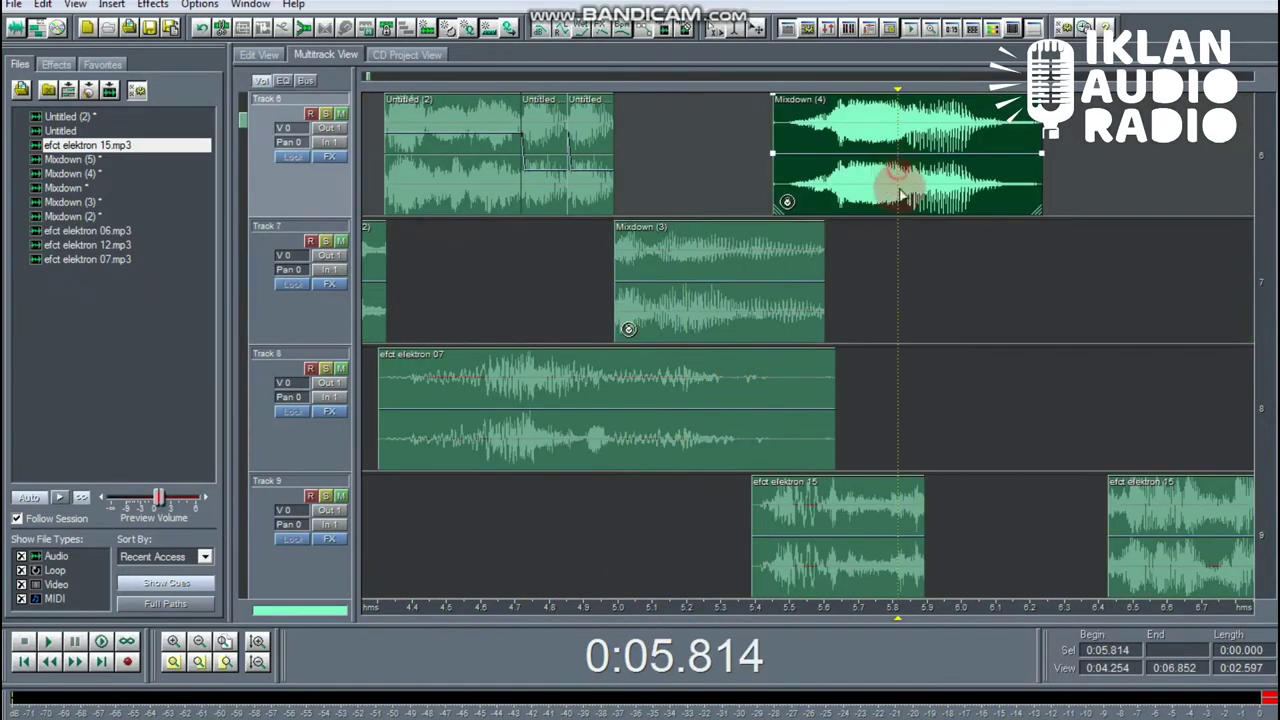
pyautogui.moveTo(1039, 209); pyautogui.dragTo(1042, 209)
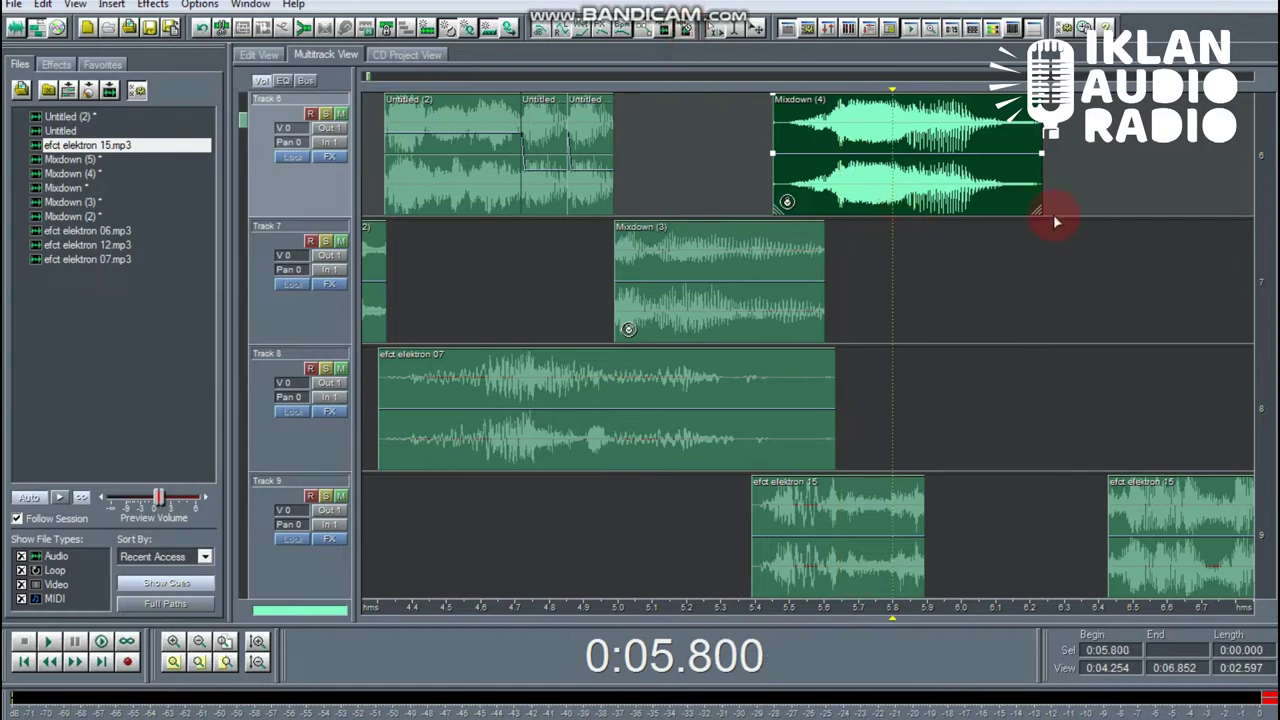
pyautogui.moveTo(1040, 212); pyautogui.dragTo(1037, 209)
pyautogui.click(718, 205)
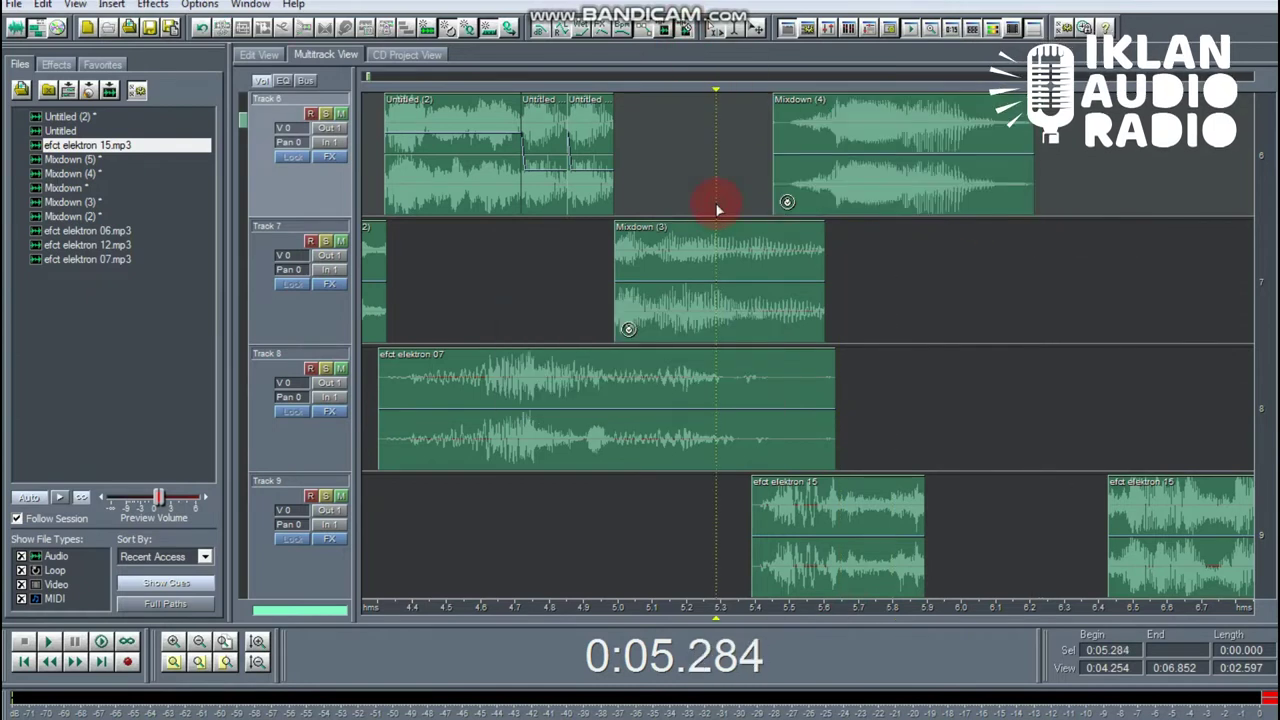
pyautogui.press('space')
pyautogui.press('space')
# Step: Show the full session and play the short Mixdown (5) fragments from 0:11.695
pyautogui.click(225, 643)
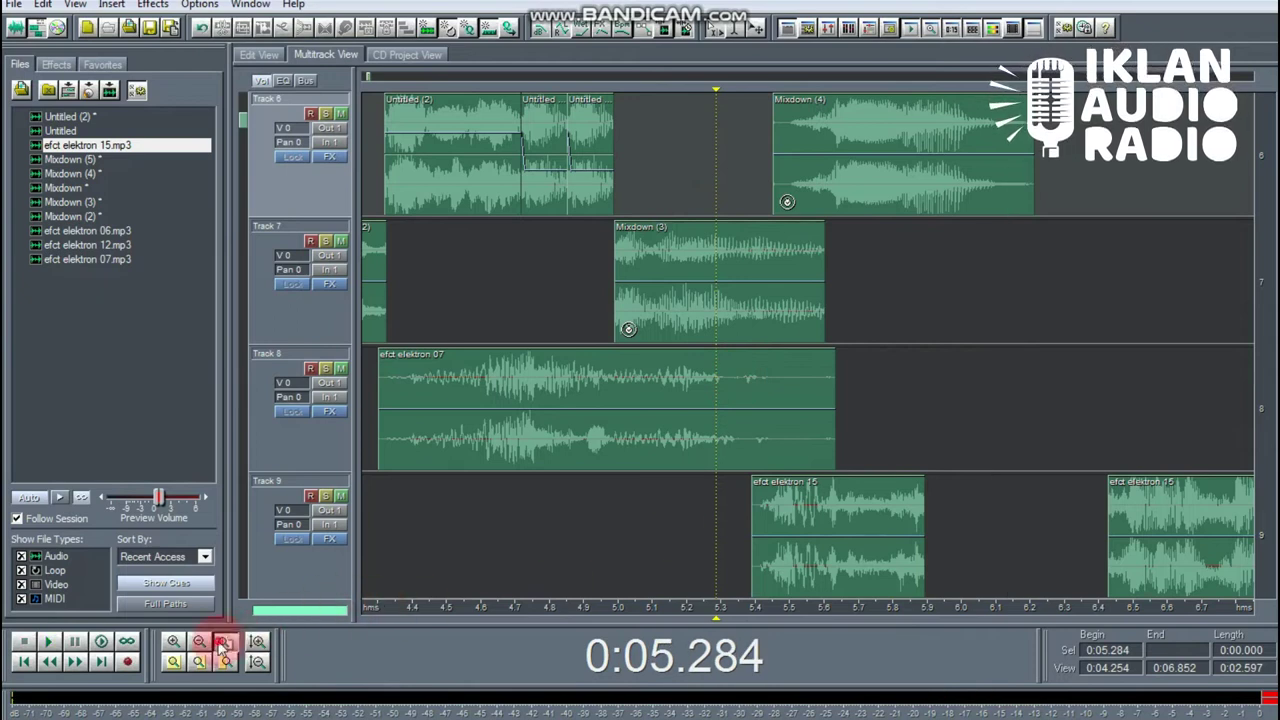
pyautogui.click(1090, 190)
pyautogui.click(1074, 205)
pyautogui.press('space')
pyautogui.press('space')
# Step: Select the first five short Mixdown (5) fragments across Tracks 6 to 8 and move them together to start at about 0:06.05
pyautogui.moveTo(1081, 203); pyautogui.dragTo(1097, 383)
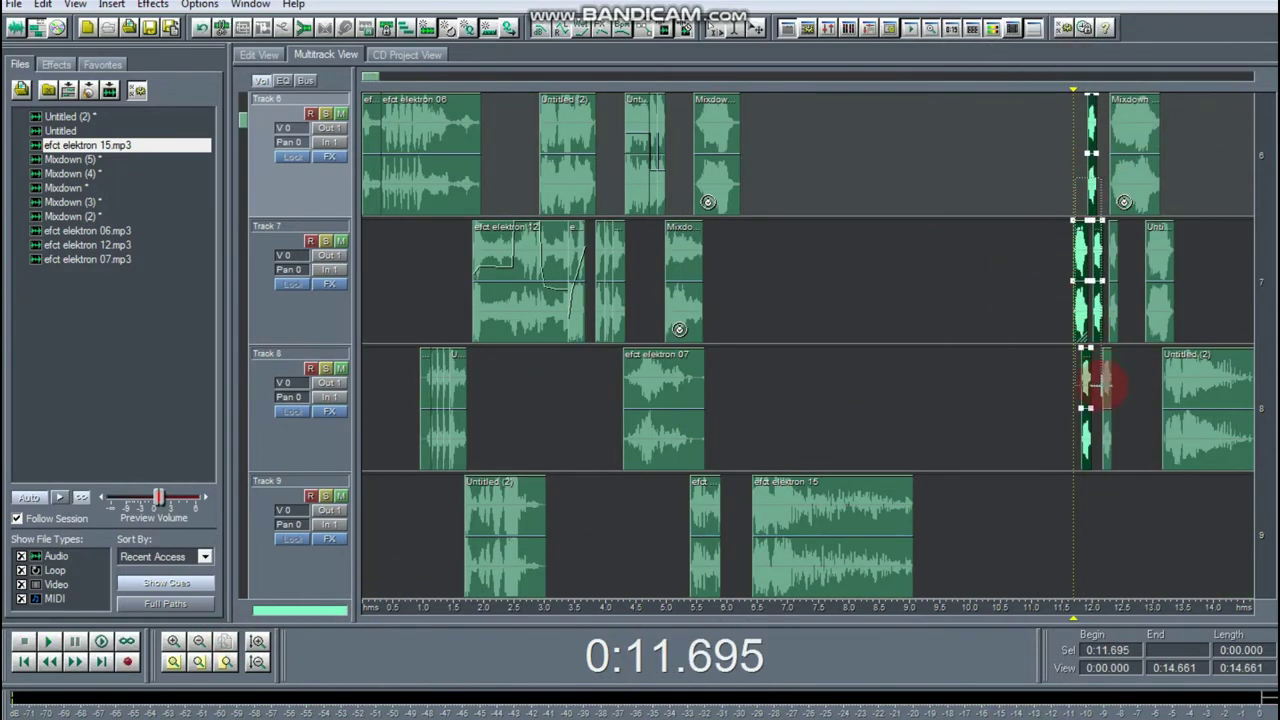
pyautogui.moveTo(1118, 268); pyautogui.dragTo(766, 214)
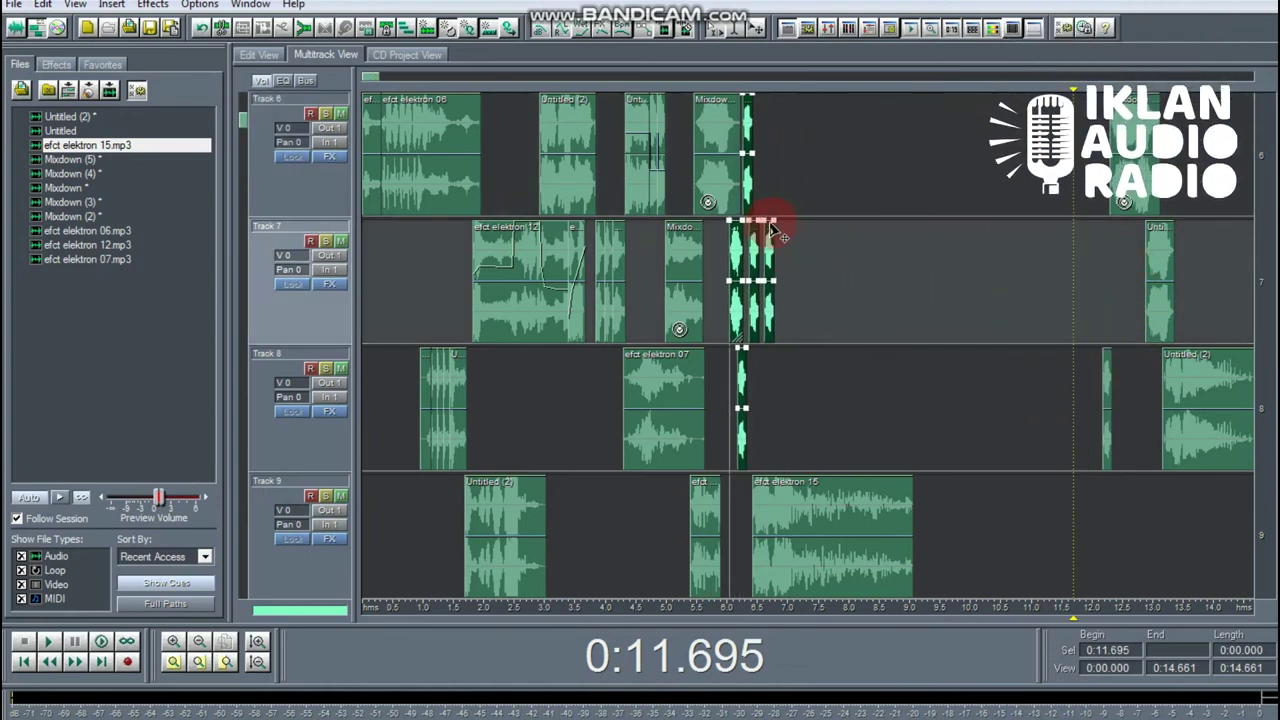
pyautogui.moveTo(800, 614); pyautogui.dragTo(699, 614)
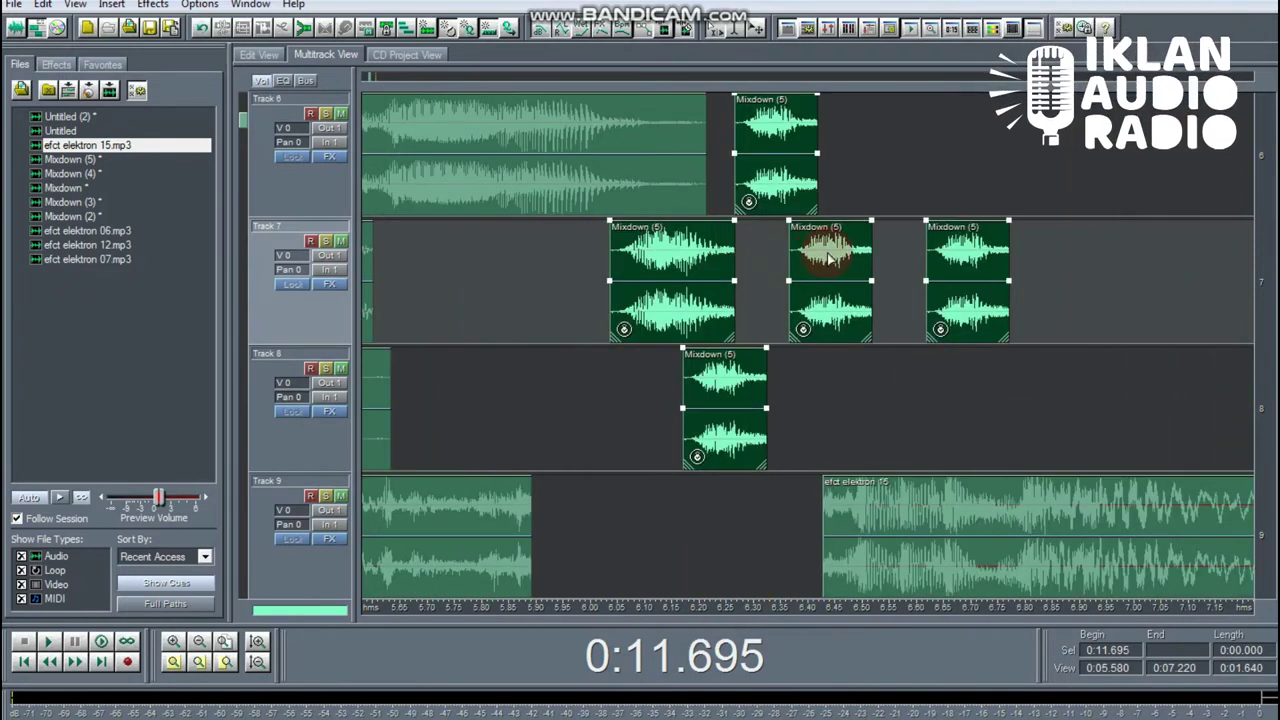
pyautogui.moveTo(830, 258); pyautogui.dragTo(838, 252)
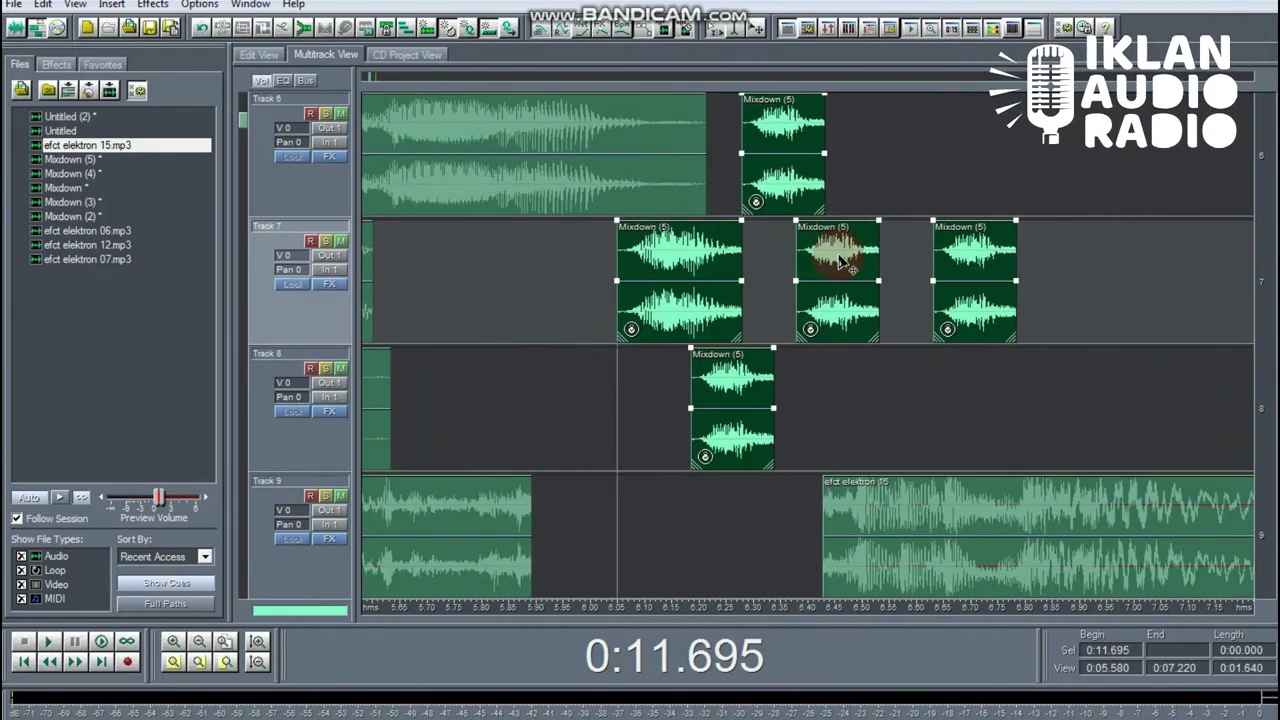
# Step: Nudge the short Mixdown (5) fragment on Track 8 to start at about 0:06.20
pyautogui.click(550, 285)
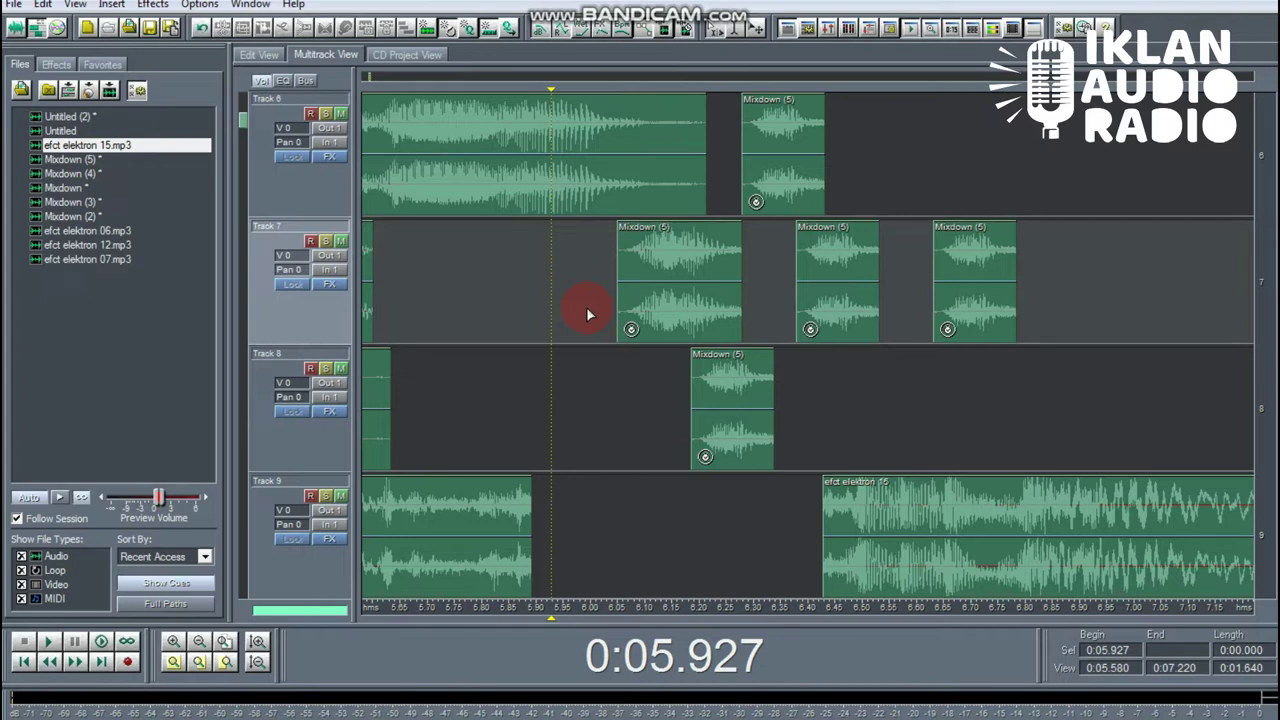
pyautogui.click(645, 252)
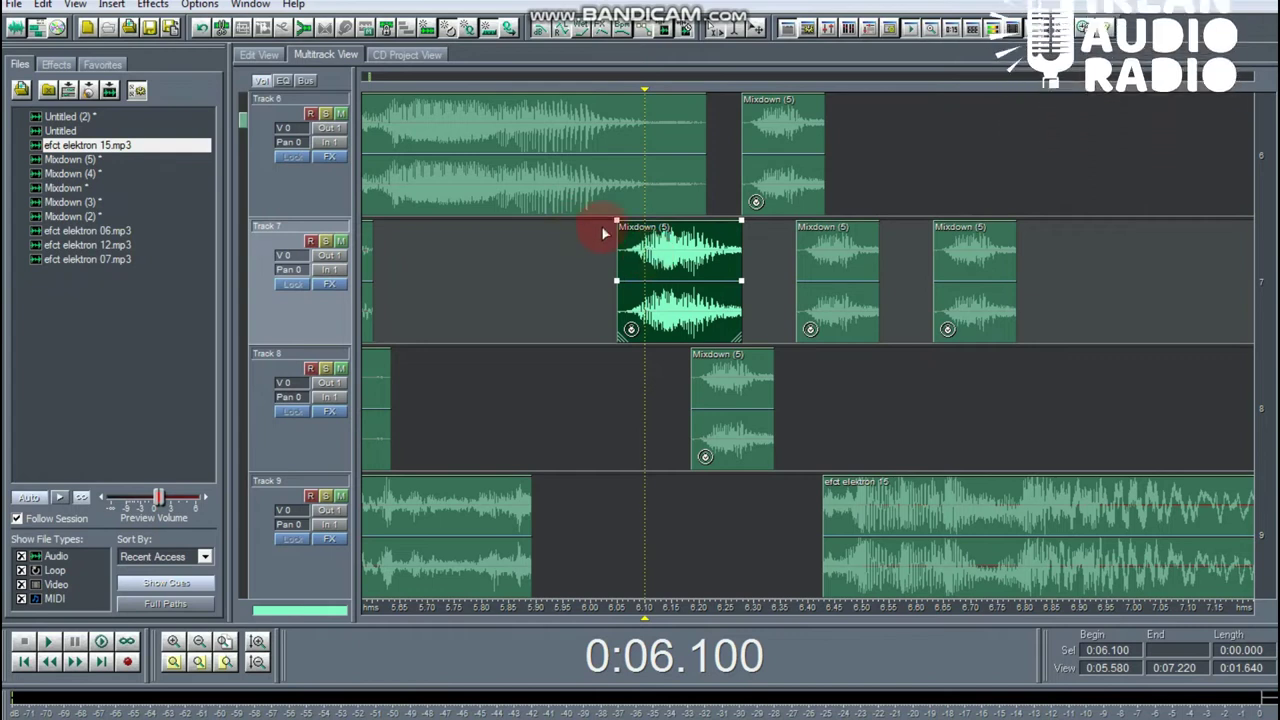
pyautogui.click(627, 234)
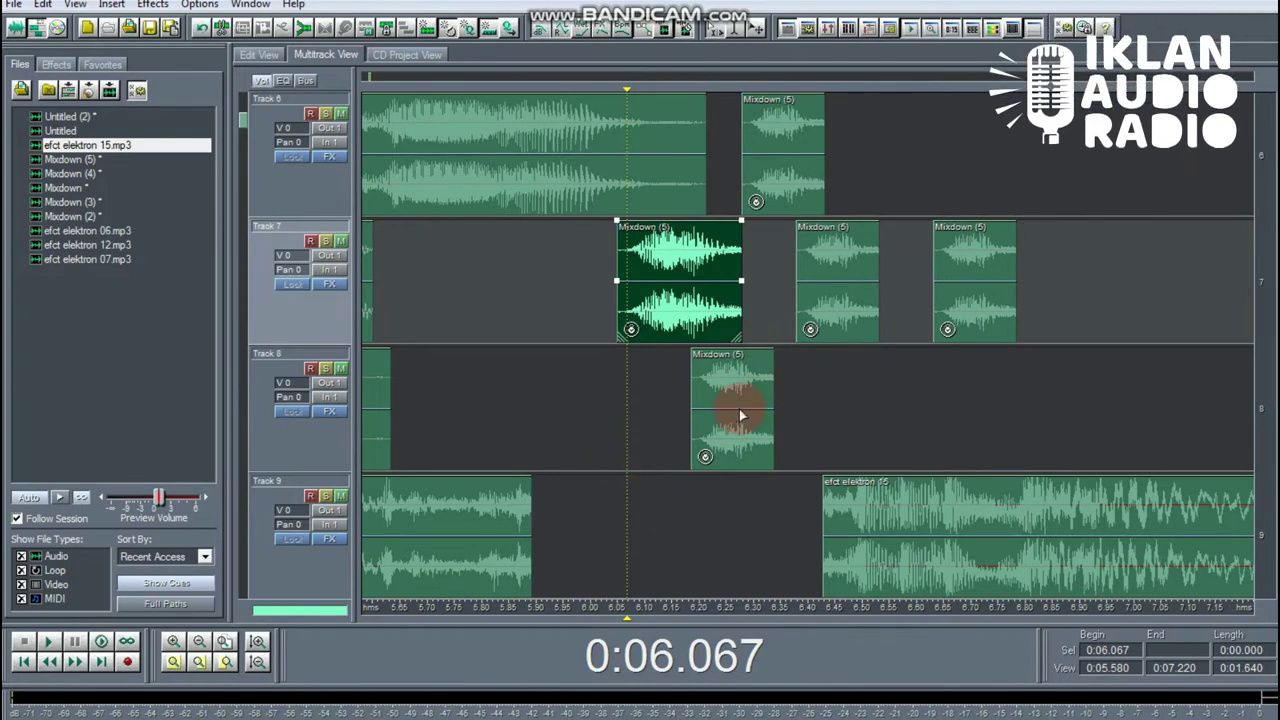
pyautogui.moveTo(739, 409); pyautogui.dragTo(746, 409)
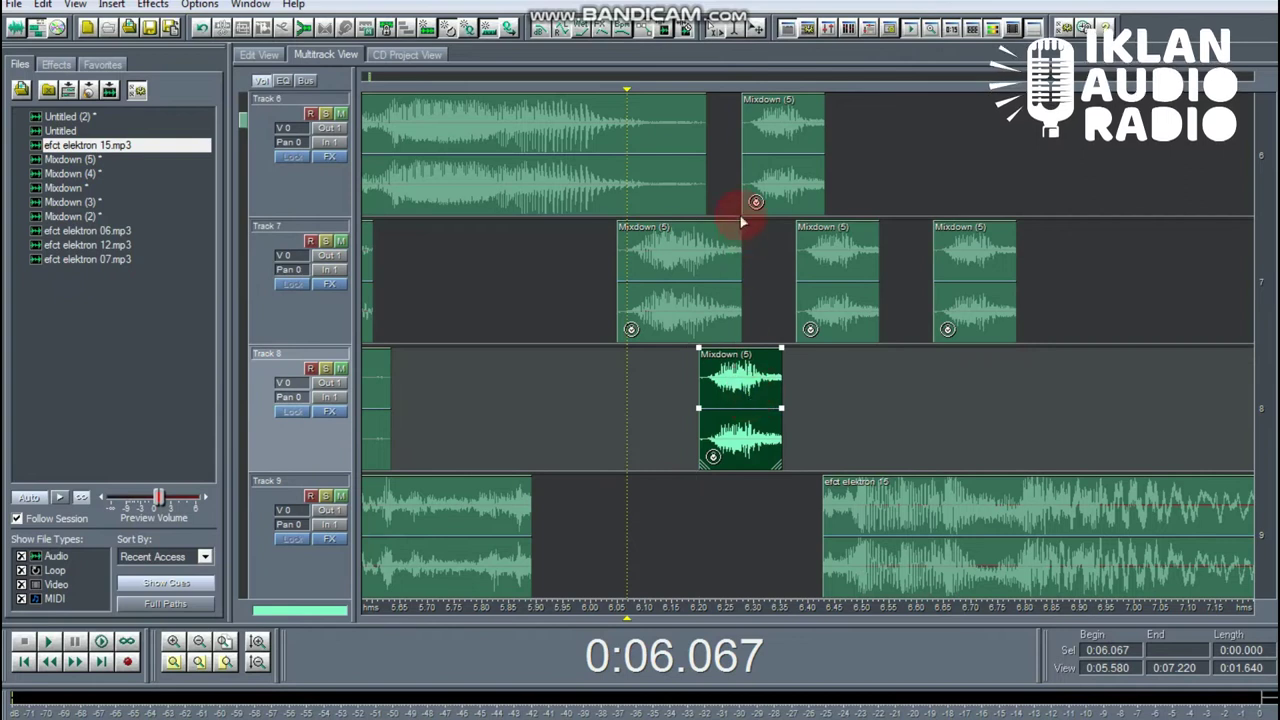
pyautogui.click(719, 195)
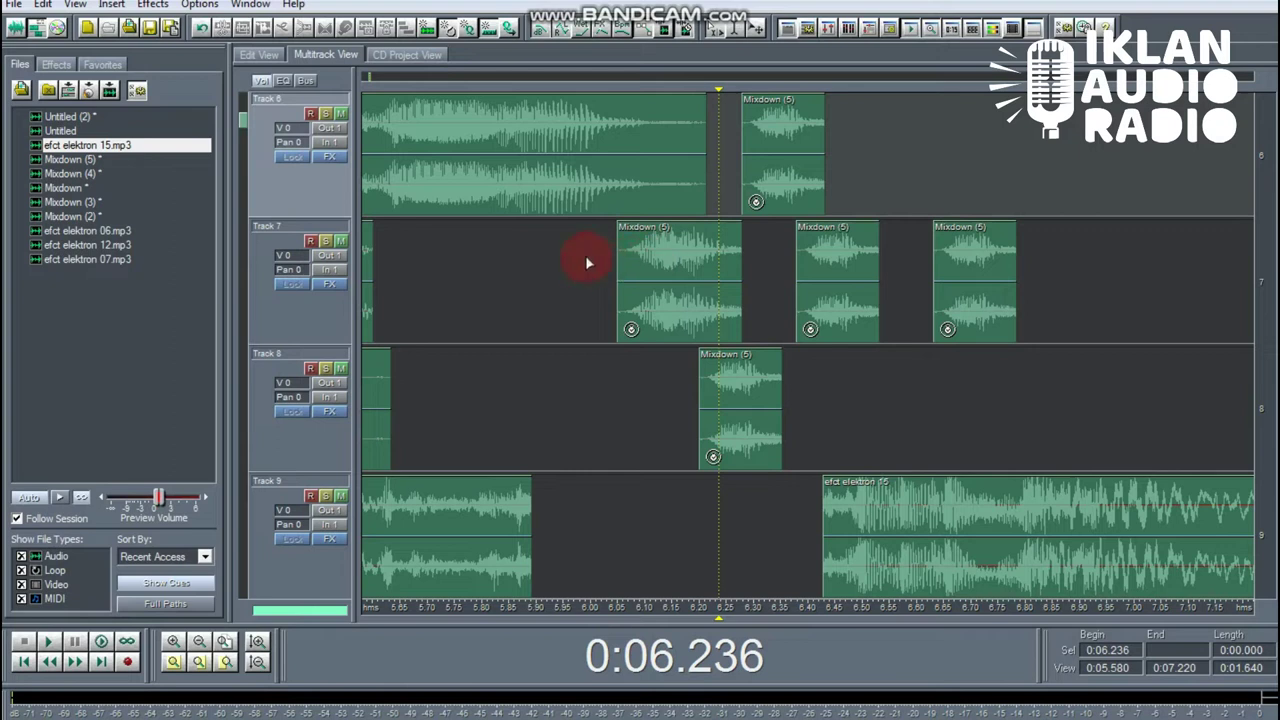
# Step: Play the rearranged Mixdown (5) fragments repeatedly from 0:06.075 to check their stutter timing
pyautogui.click(631, 262)
pyautogui.press('space')
pyautogui.press('space')
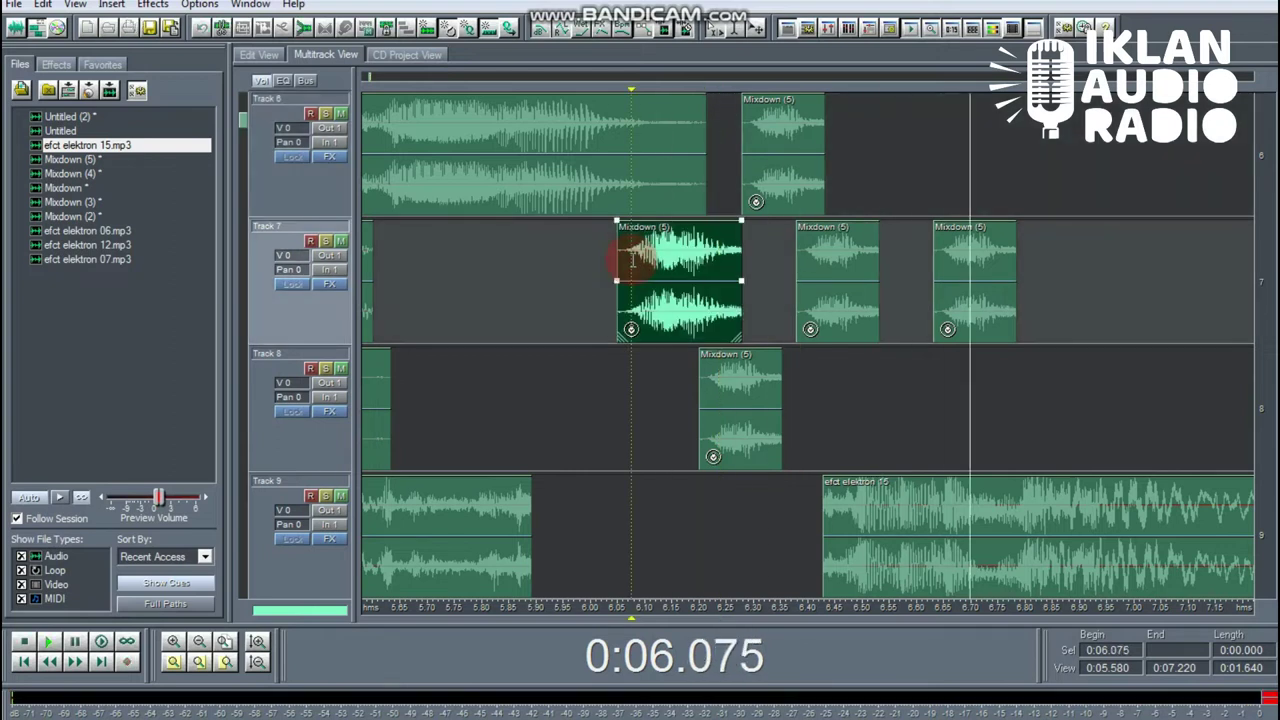
pyautogui.press('space')
pyautogui.press('space')
pyautogui.press('space')
pyautogui.press('space')
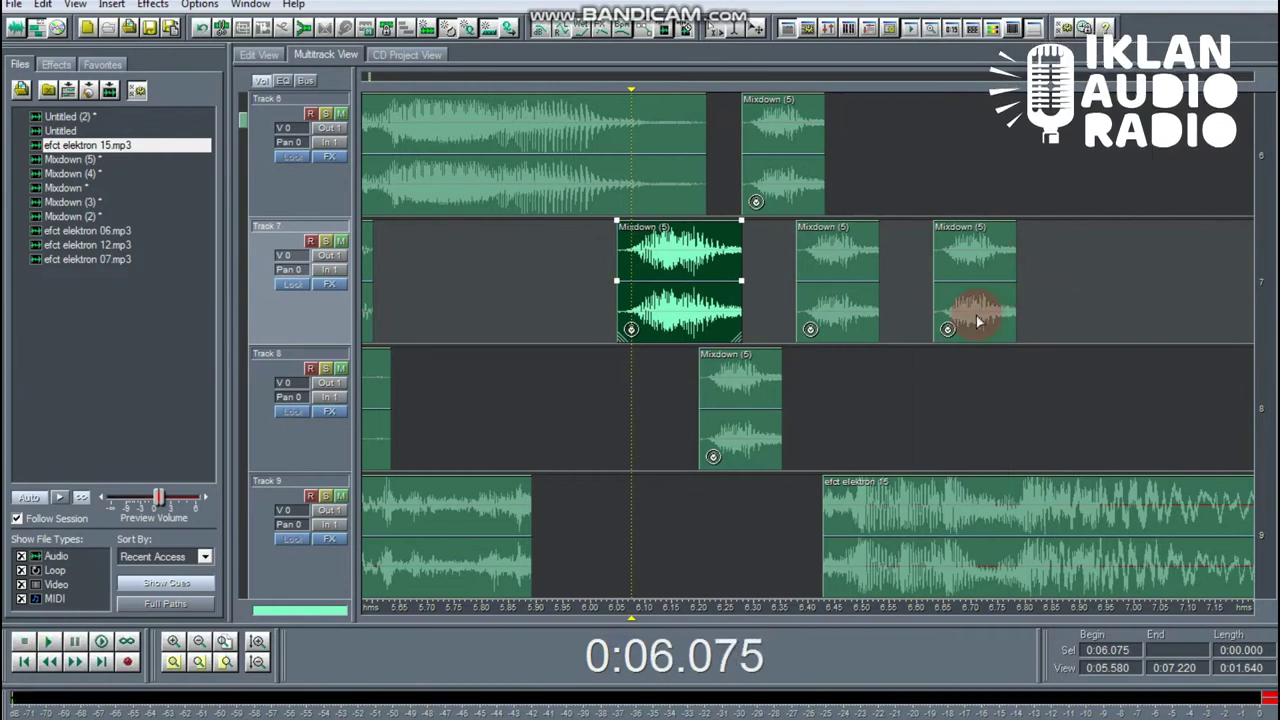
# Step: Show the full session and play the remaining Mixdown (5) clips from 0:12.177
pyautogui.click(224, 641)
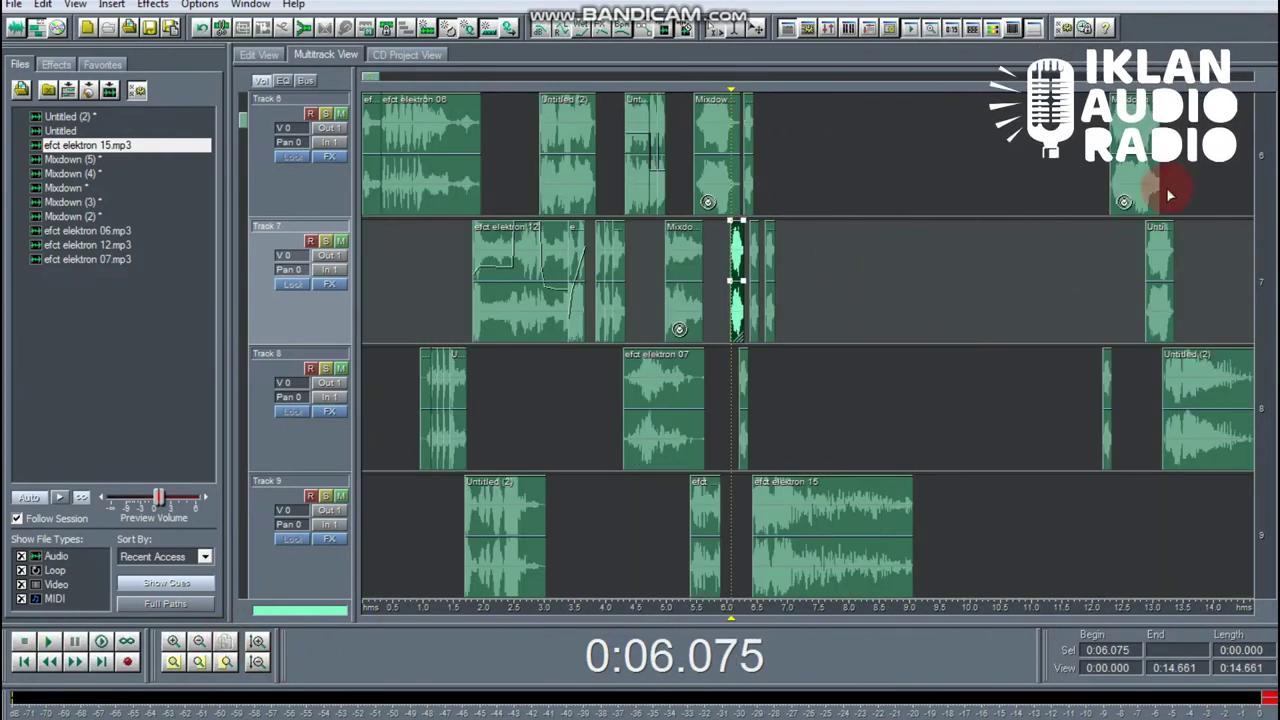
pyautogui.click(1102, 135)
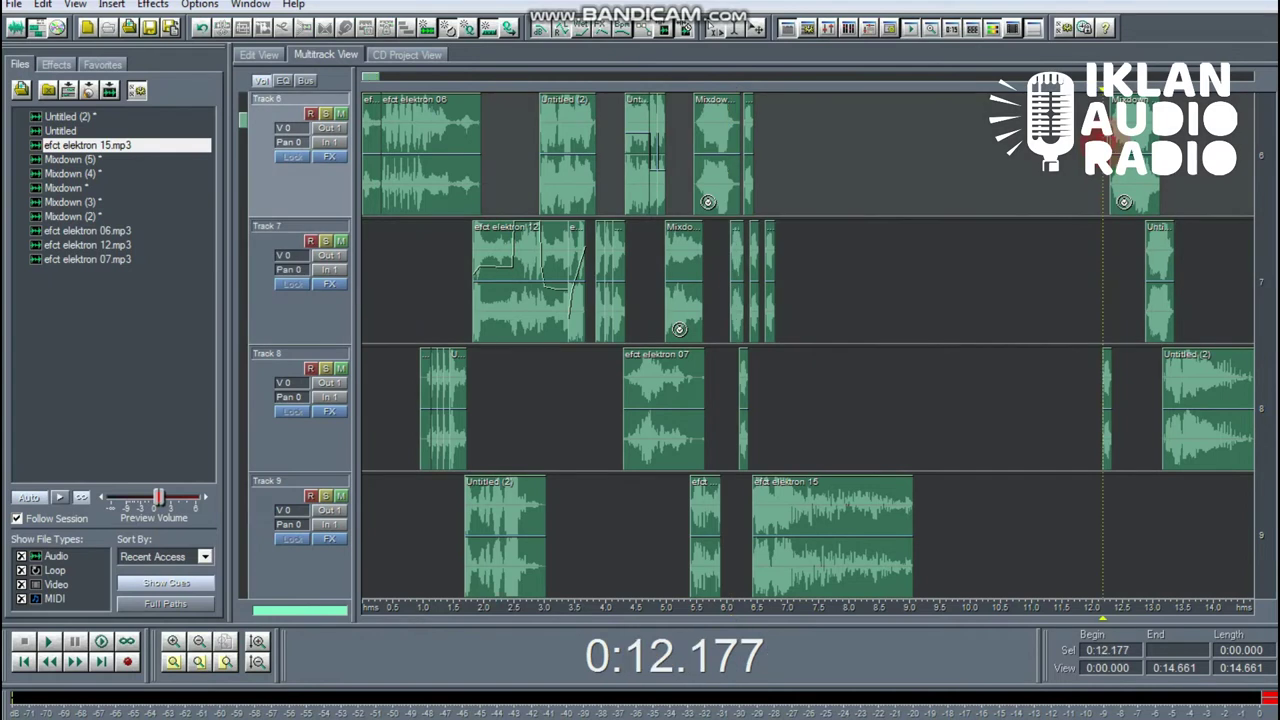
pyautogui.press('space')
pyautogui.press('space')
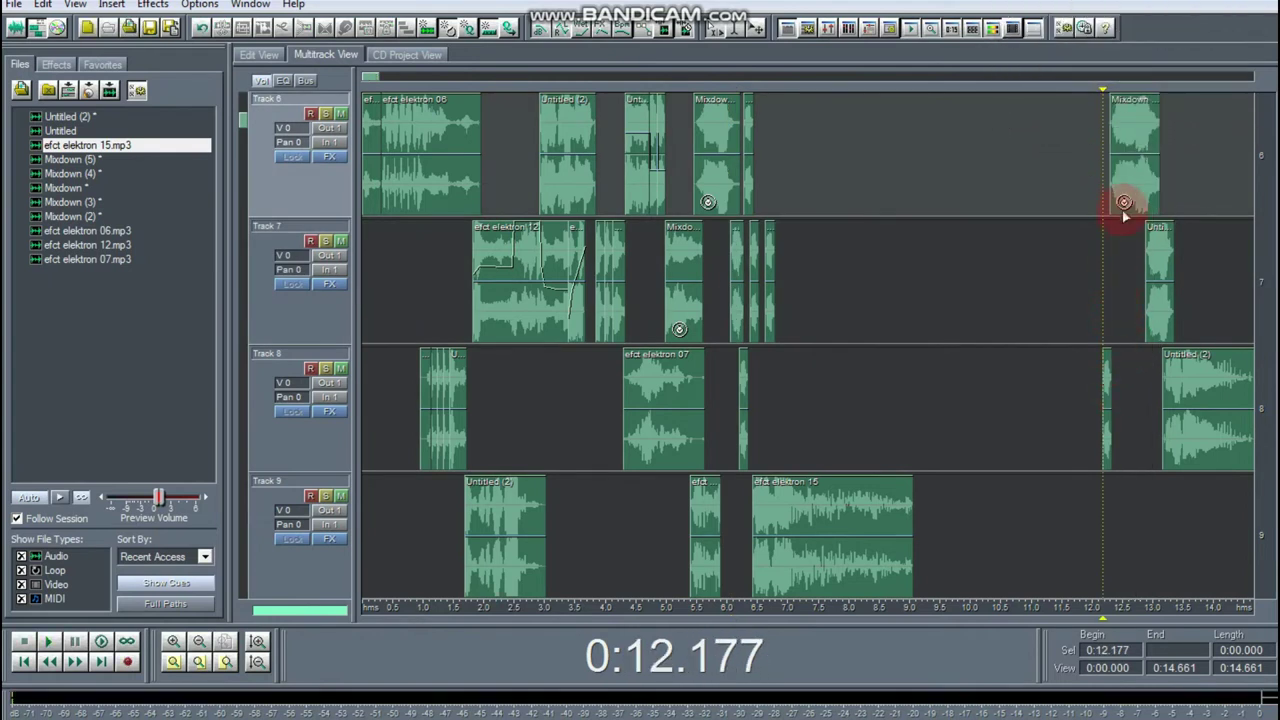
# Step: Move the remaining Mixdown (5) clips to about 0:06.70 on Track 8 and 0:06.82 on Track 6, and play from 0:06.279
pyautogui.click(1106, 381)
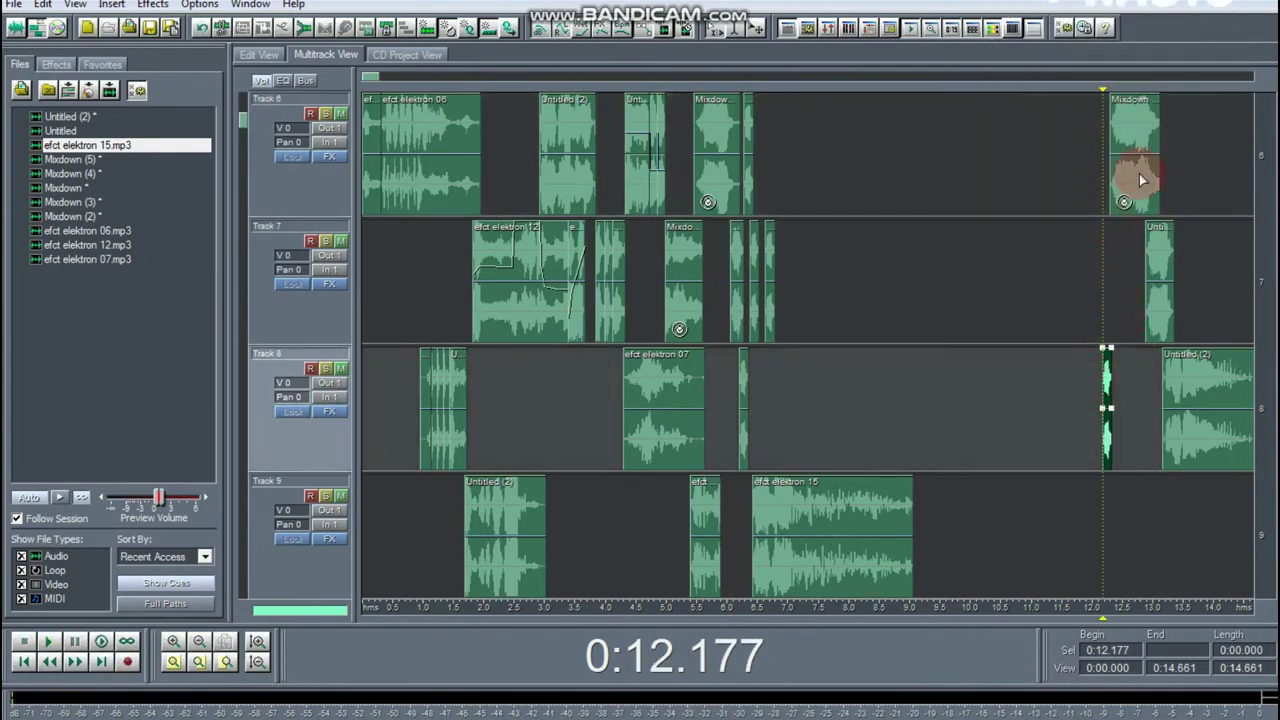
pyautogui.moveTo(1141, 180); pyautogui.dragTo(815, 190)
pyautogui.moveTo(831, 606); pyautogui.dragTo(733, 606)
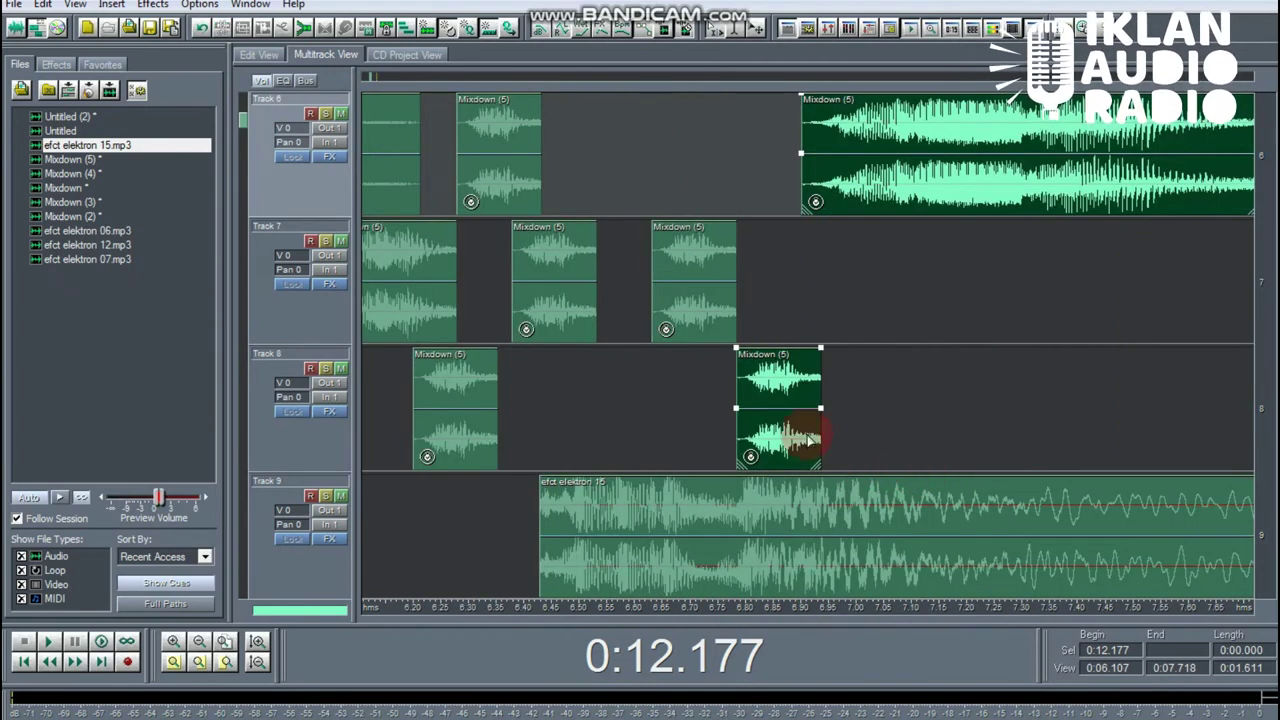
pyautogui.moveTo(801, 428); pyautogui.dragTo(721, 398)
pyautogui.click(676, 331)
pyautogui.click(456, 237)
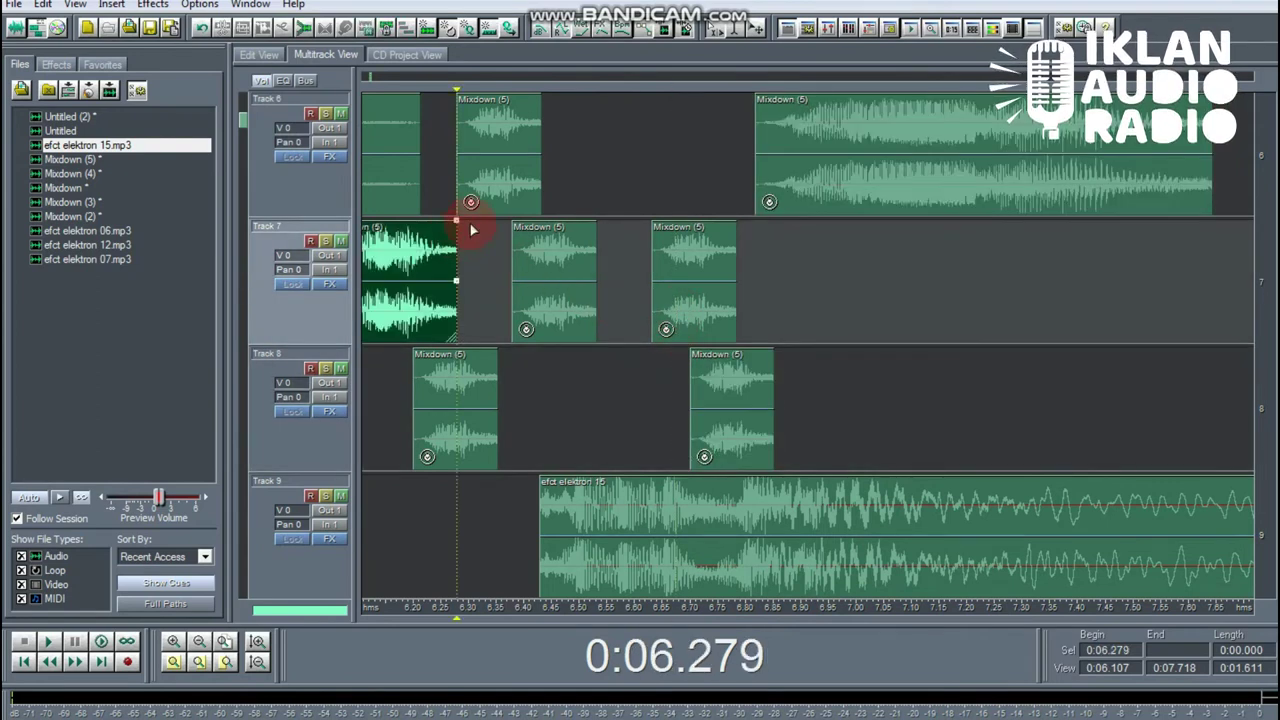
pyautogui.press('space')
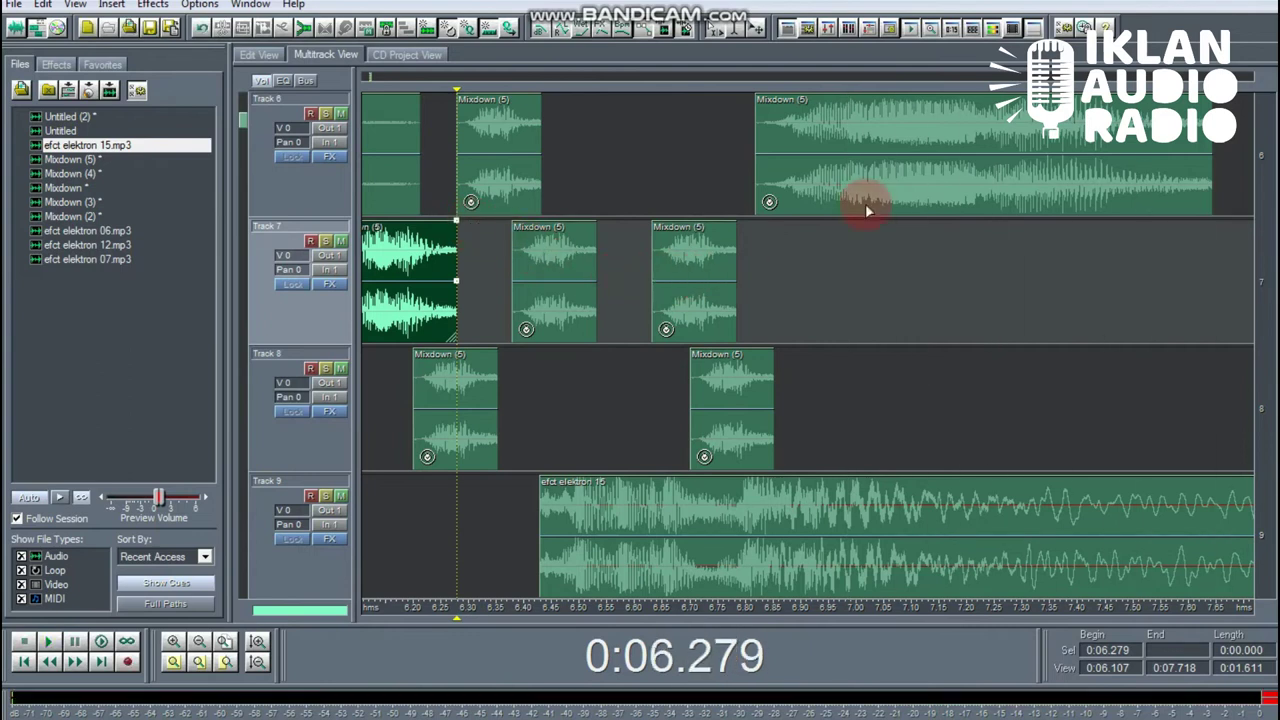
# Step: Move the last Untitled clip on Track 7 to start at about 0:07.5
pyautogui.click(226, 643)
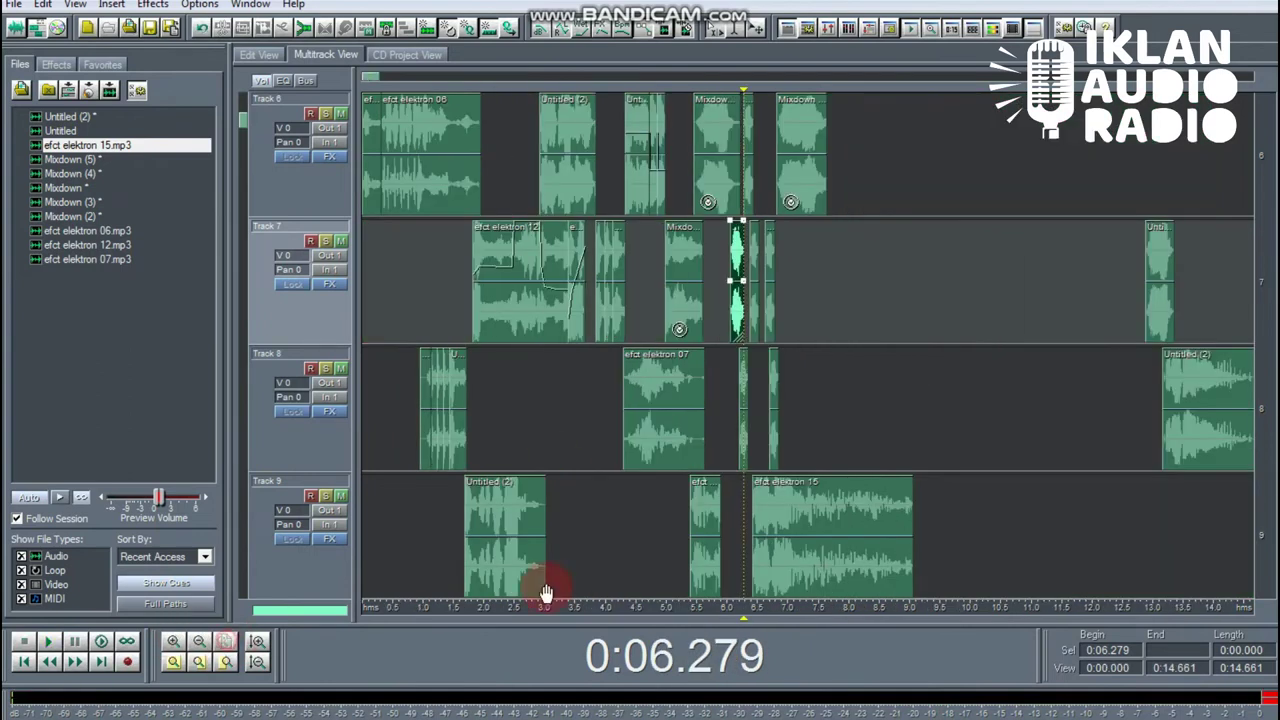
pyautogui.click(1107, 235)
pyautogui.moveTo(1172, 289); pyautogui.dragTo(845, 313)
pyautogui.click(775, 234)
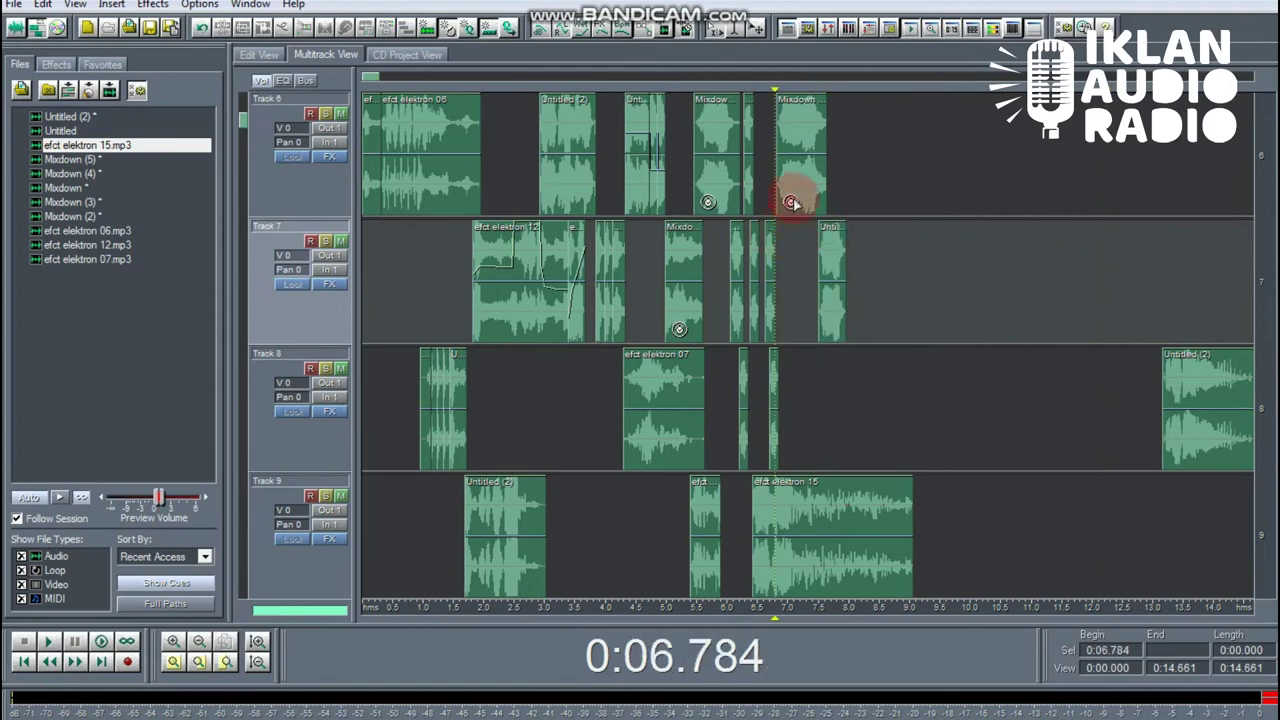
# Step: Play the session from 0:05.601 and select the short efct elektron 15 clip on Track 9
pyautogui.click(806, 165)
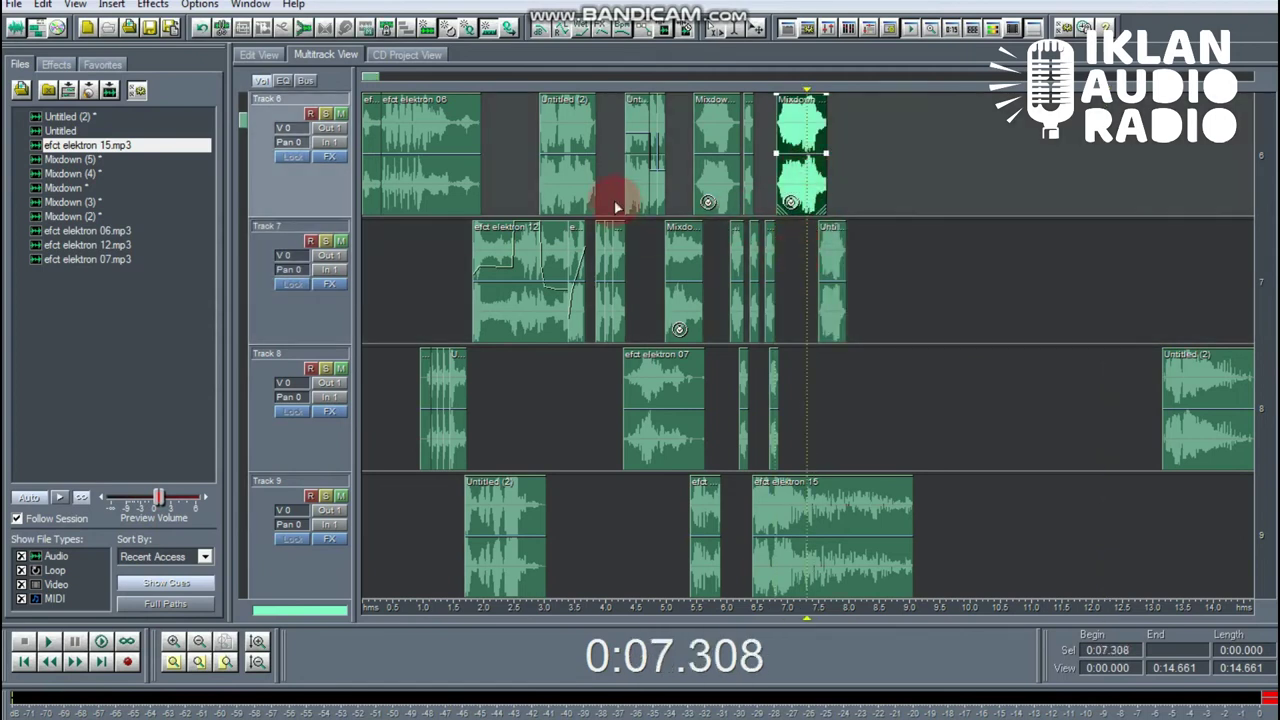
pyautogui.click(703, 155)
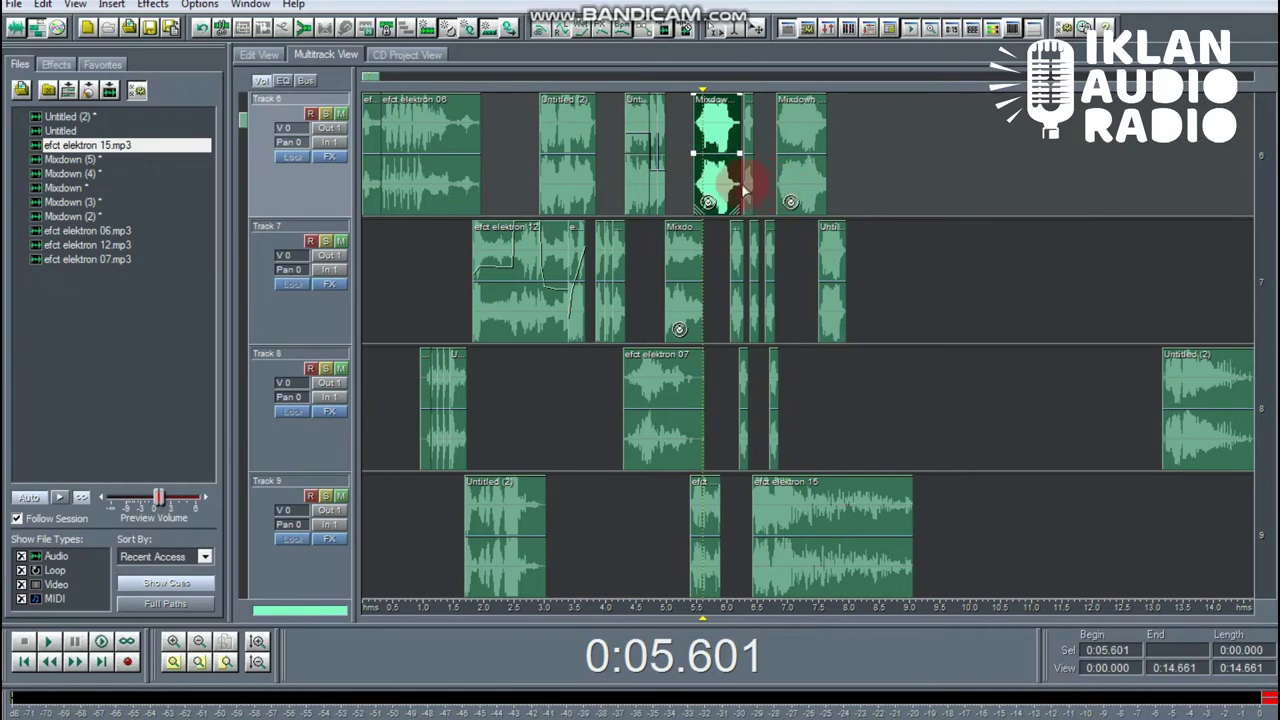
pyautogui.press('space')
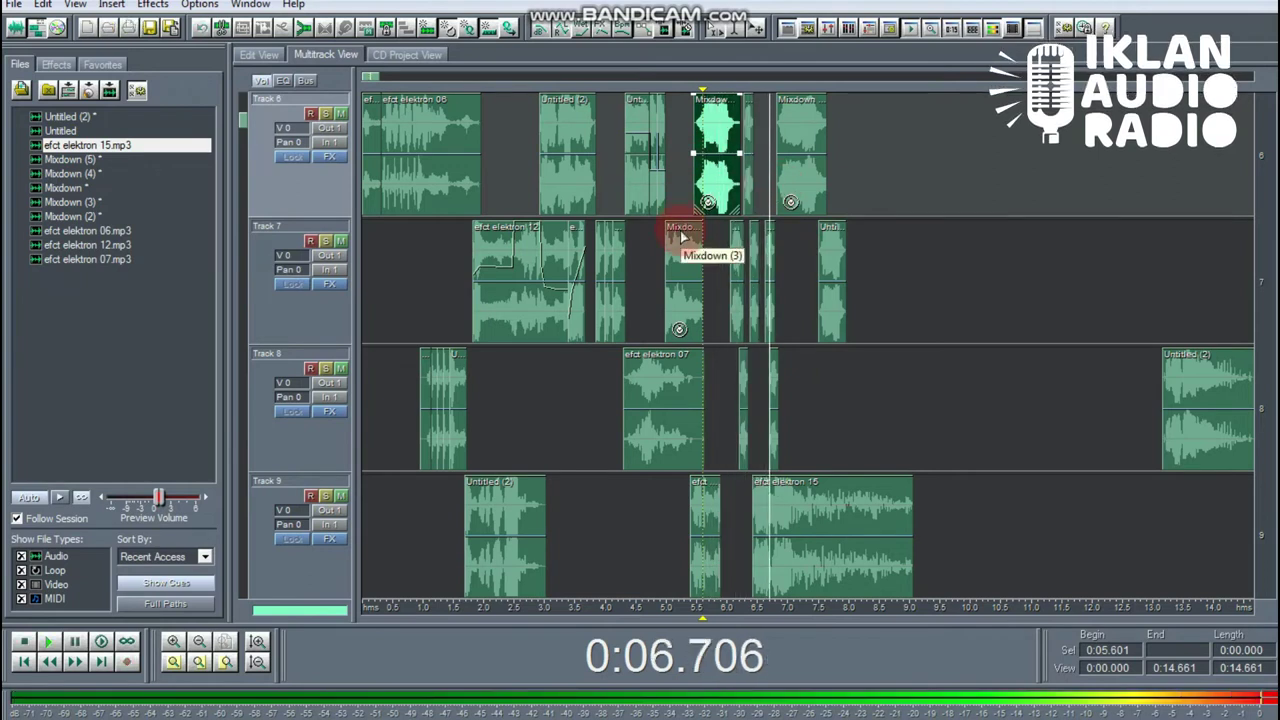
pyautogui.click(726, 545)
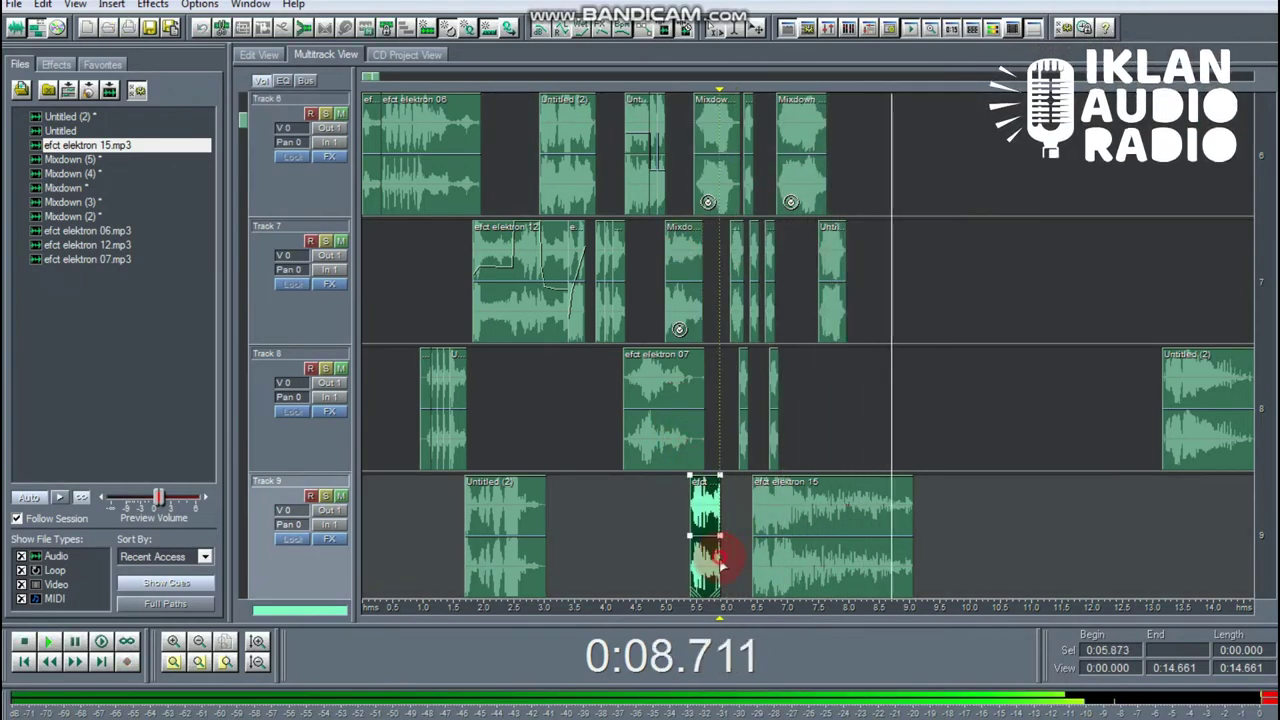
pyautogui.click(719, 598)
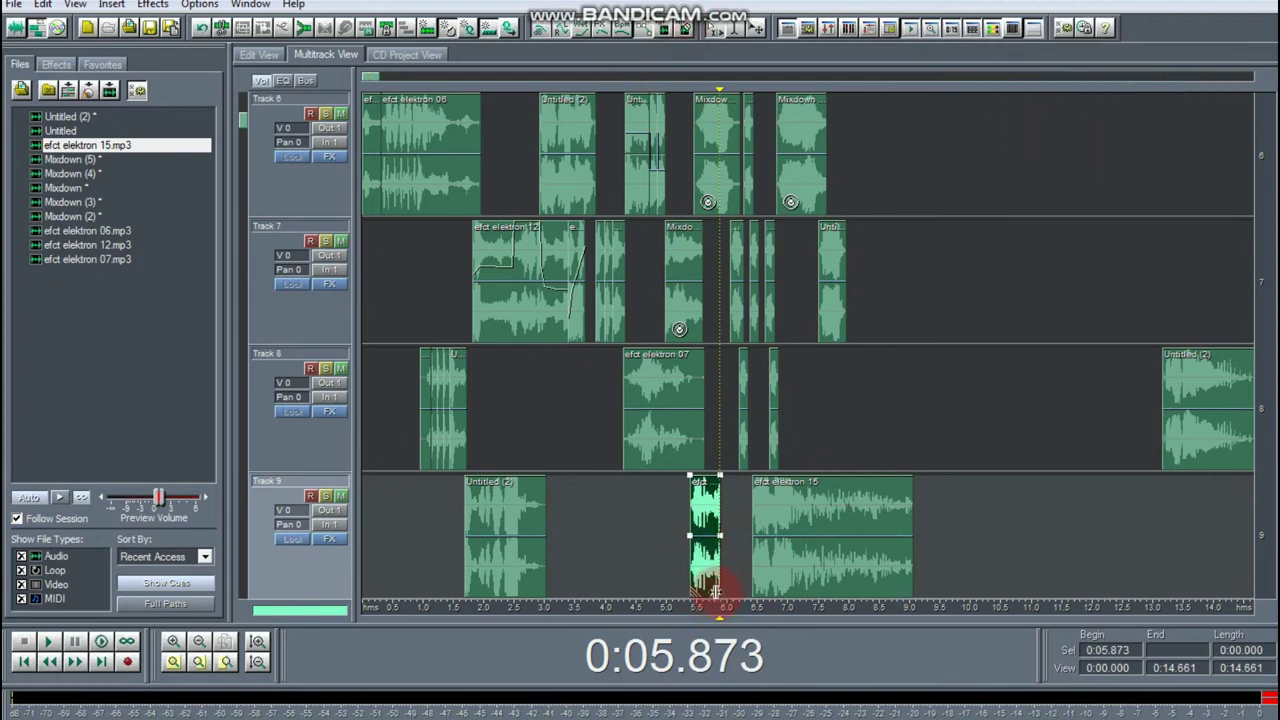
# Step: Extend the short efct elektron 15 clip on Track 9 to about 0:06.35 and shape its volume envelope down to 3% at its end
pyautogui.moveTo(738, 597); pyautogui.dragTo(748, 591)
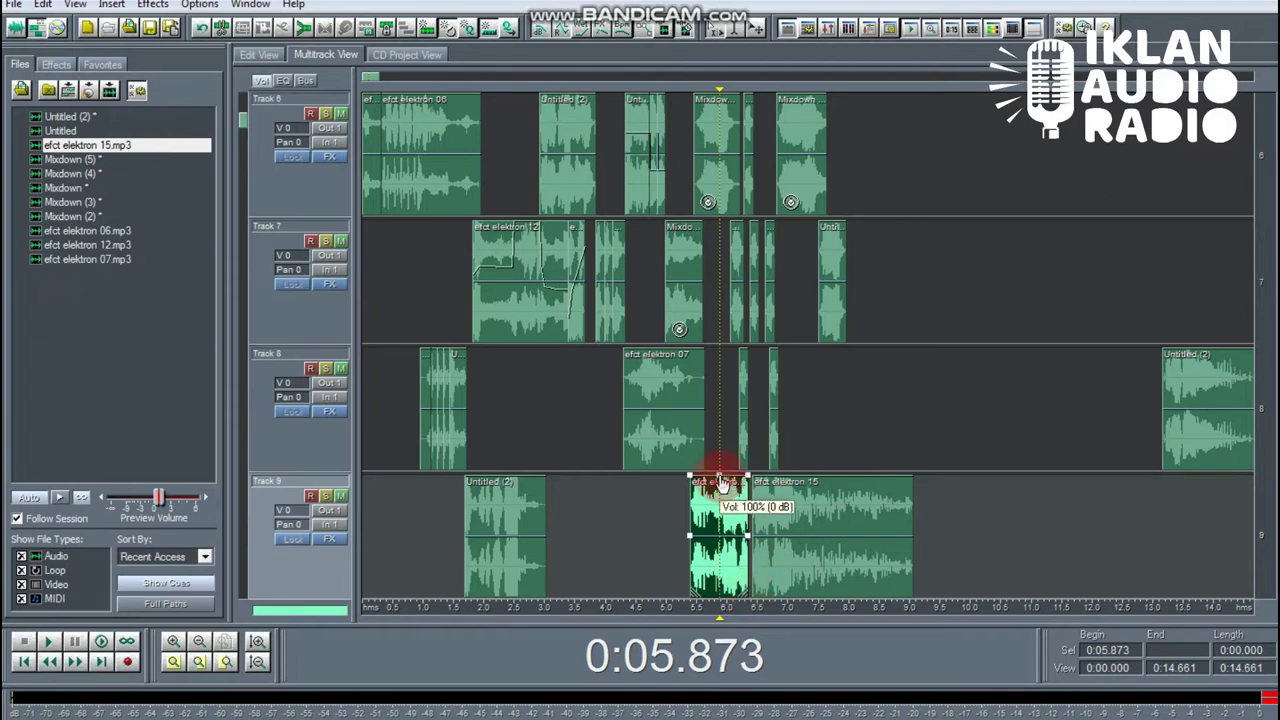
pyautogui.moveTo(749, 483); pyautogui.dragTo(745, 600)
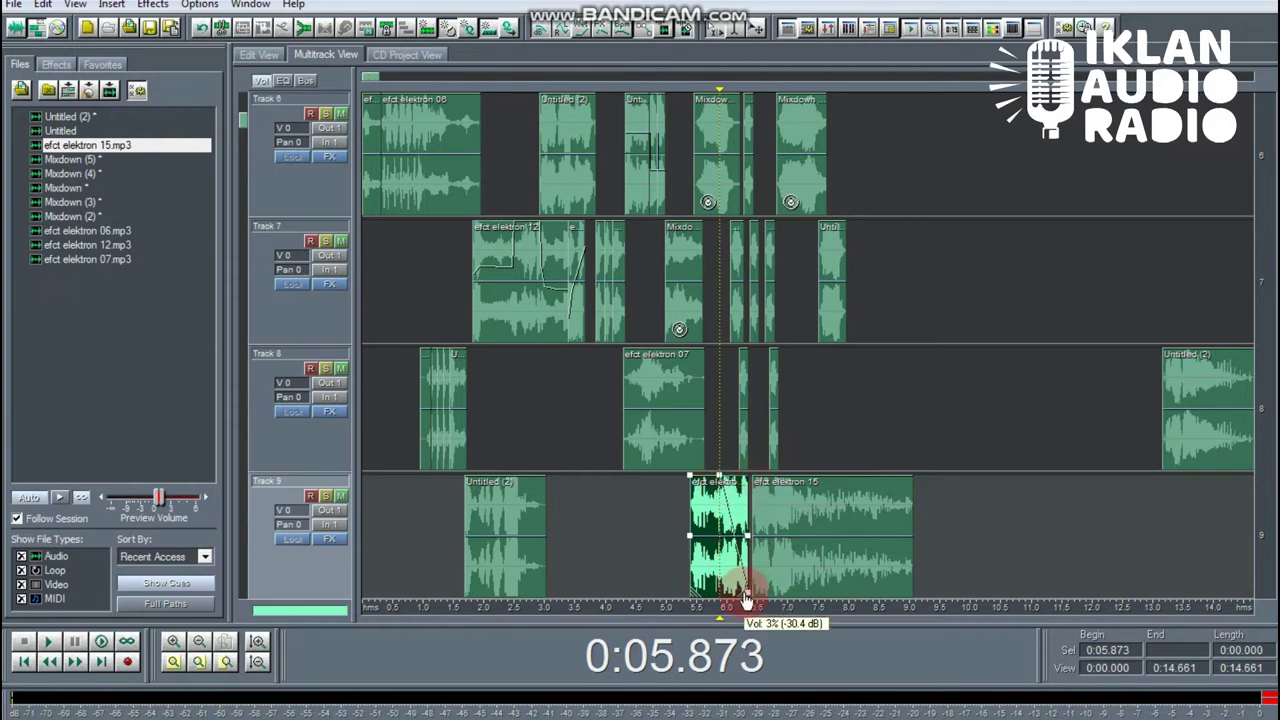
pyautogui.click(736, 500)
pyautogui.moveTo(729, 510); pyautogui.dragTo(722, 550)
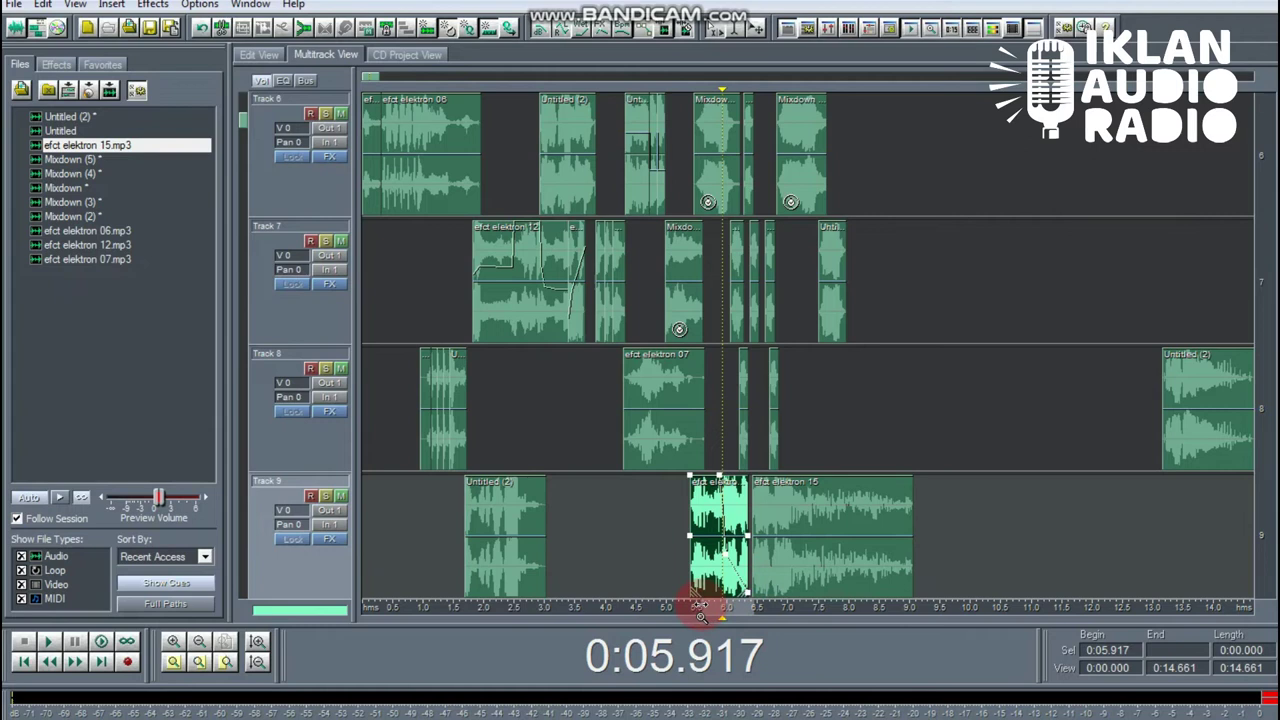
# Step: Refine the clip's volume envelope to hold 100% until about 0:05.97 and drop steeply by about 0:06.00
pyautogui.moveTo(698, 608); pyautogui.dragTo(755, 608)
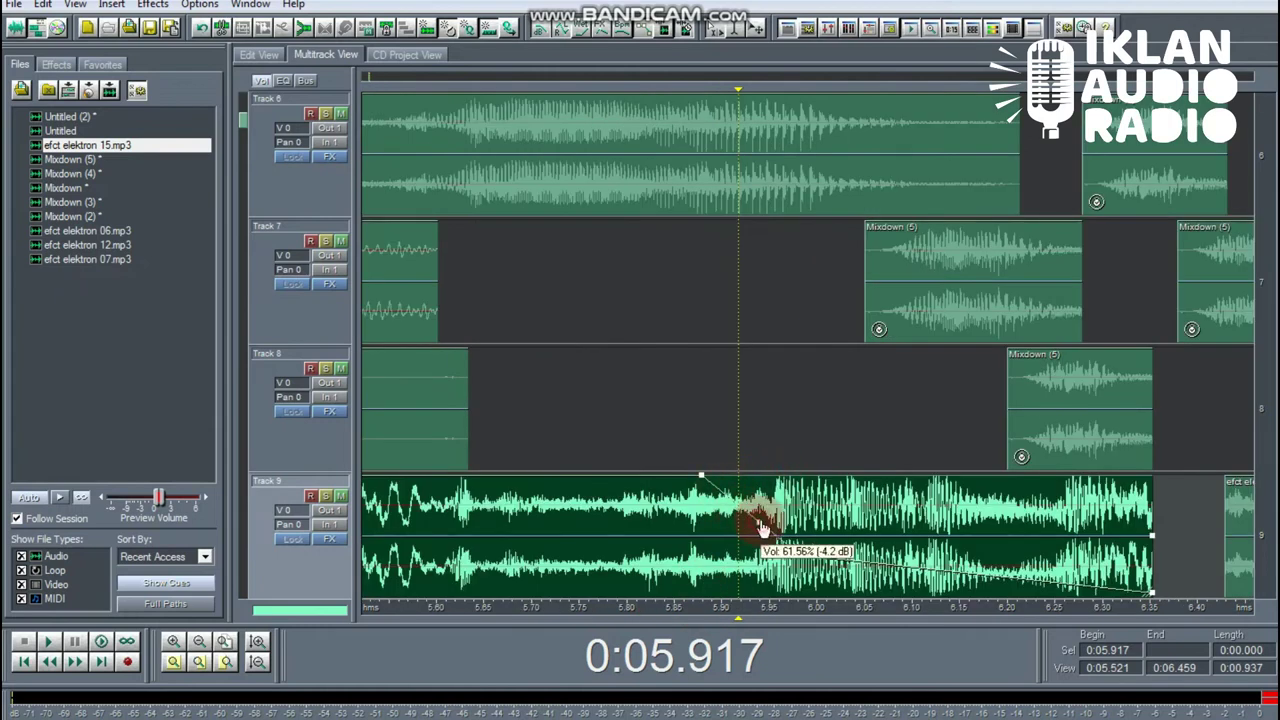
pyautogui.moveTo(758, 527); pyautogui.dragTo(788, 480)
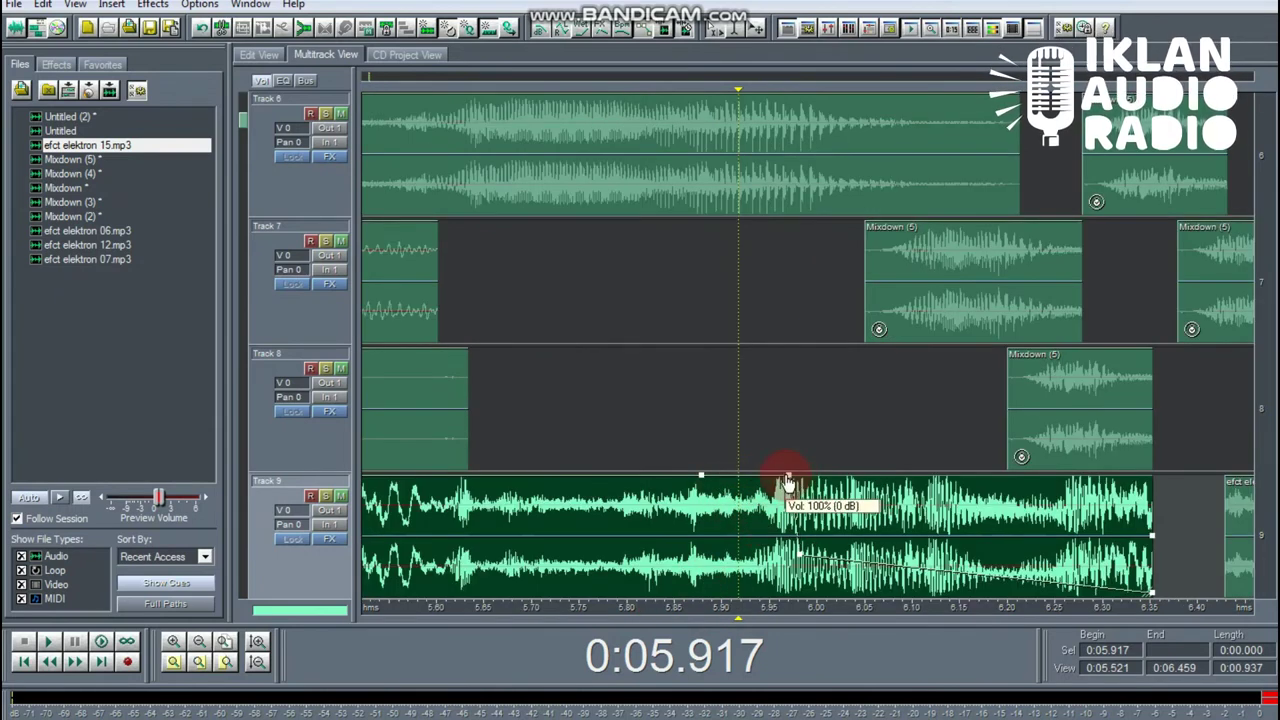
pyautogui.click(800, 565)
pyautogui.moveTo(800, 562); pyautogui.dragTo(815, 567)
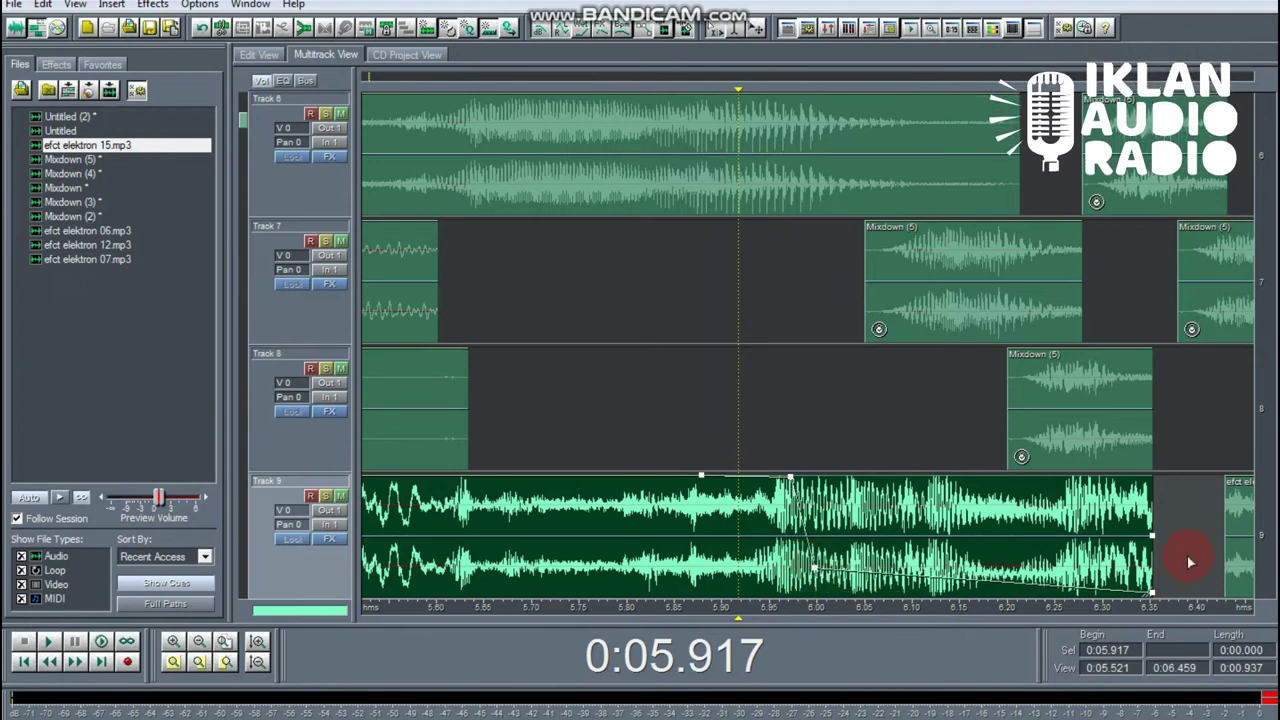
pyautogui.doubleClick(1150, 592)
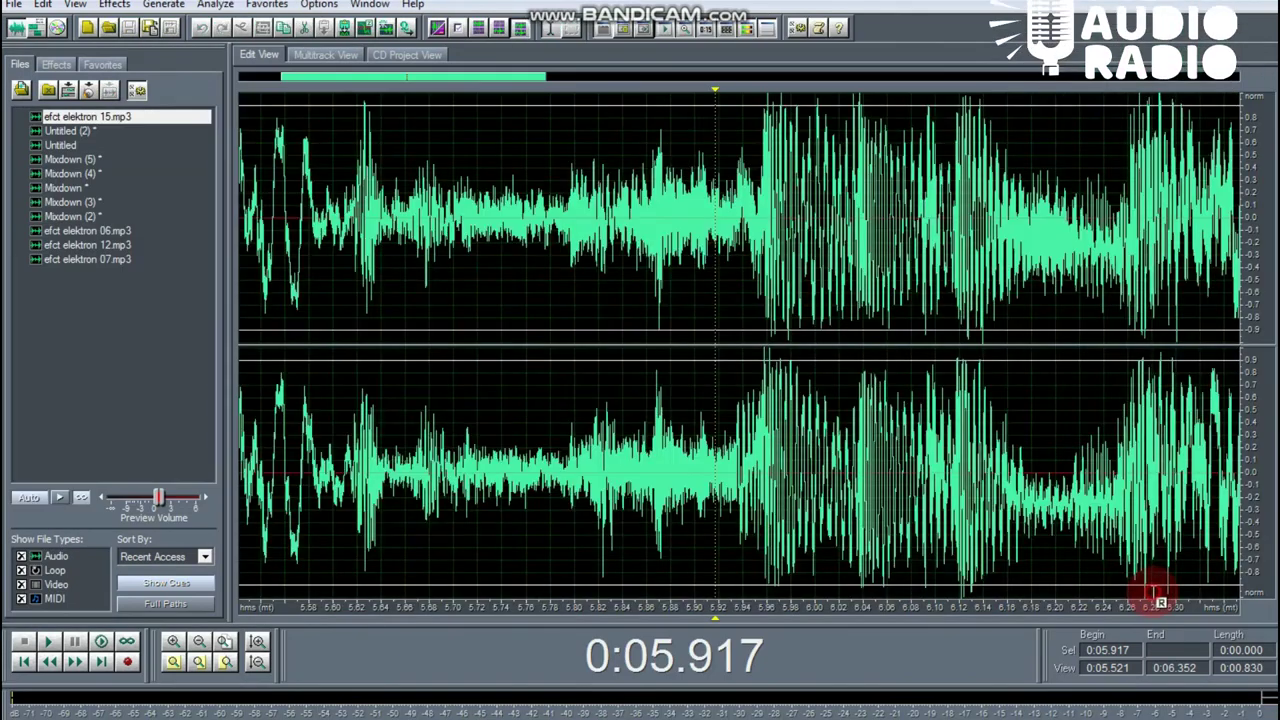
pyautogui.click(37, 28)
# Step: Play the session from 0:05.650 to check the fade on the Track 9 clip
pyautogui.click(548, 300)
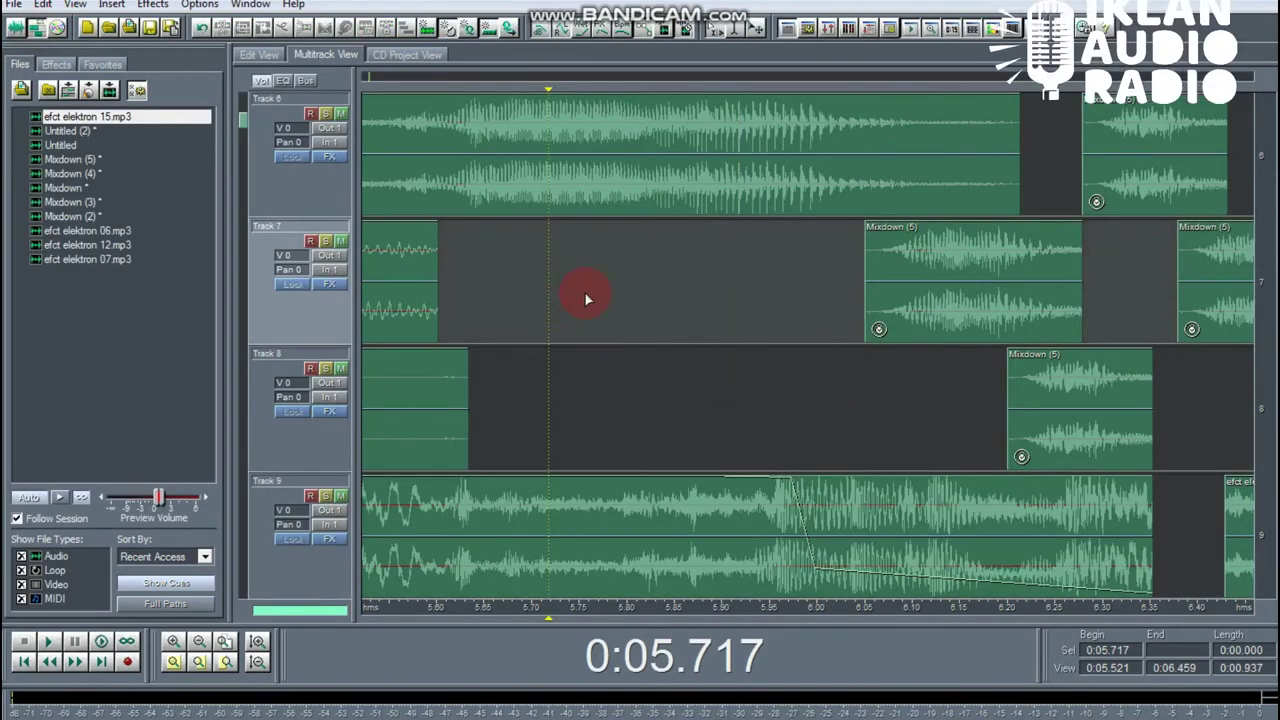
pyautogui.click(453, 284)
pyautogui.click(484, 515)
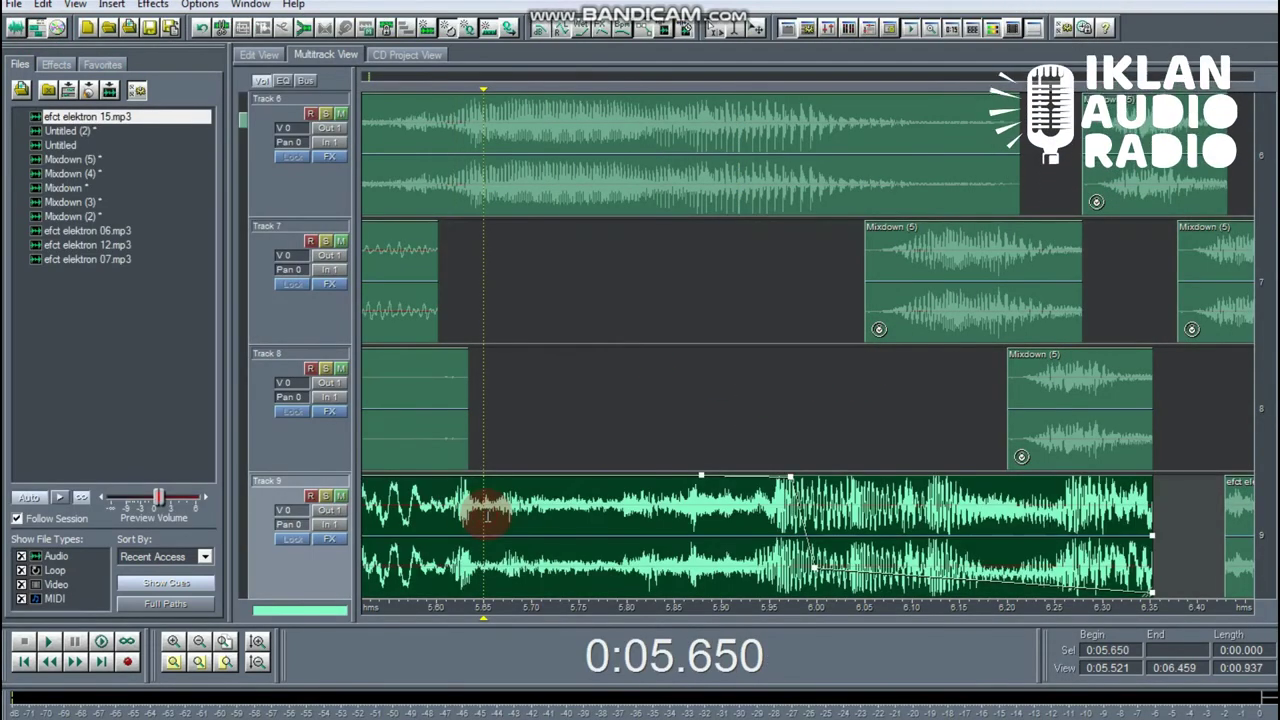
pyautogui.press('space')
pyautogui.press('space')
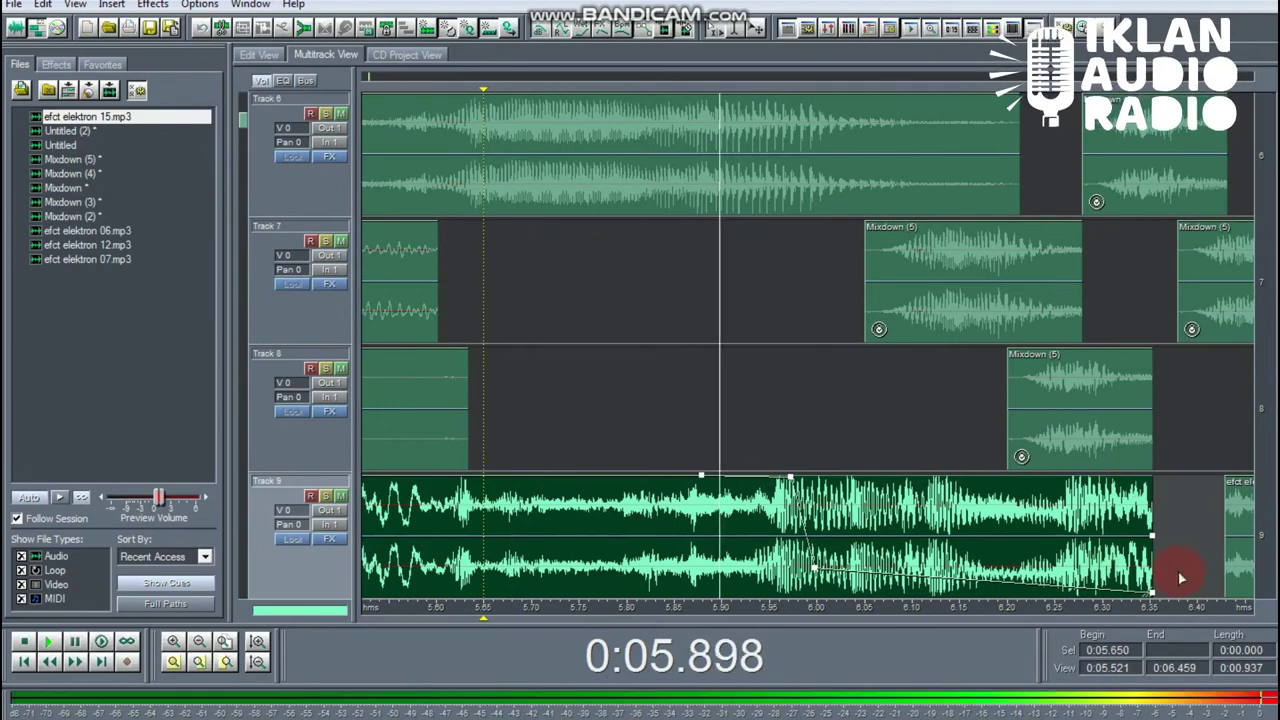
# Step: Raise the clip's ending volume slightly, extend the clip to meet the next efct elektron 15 clip on Track 9, and play from 0:06.129
pyautogui.moveTo(1152, 598); pyautogui.dragTo(1146, 592)
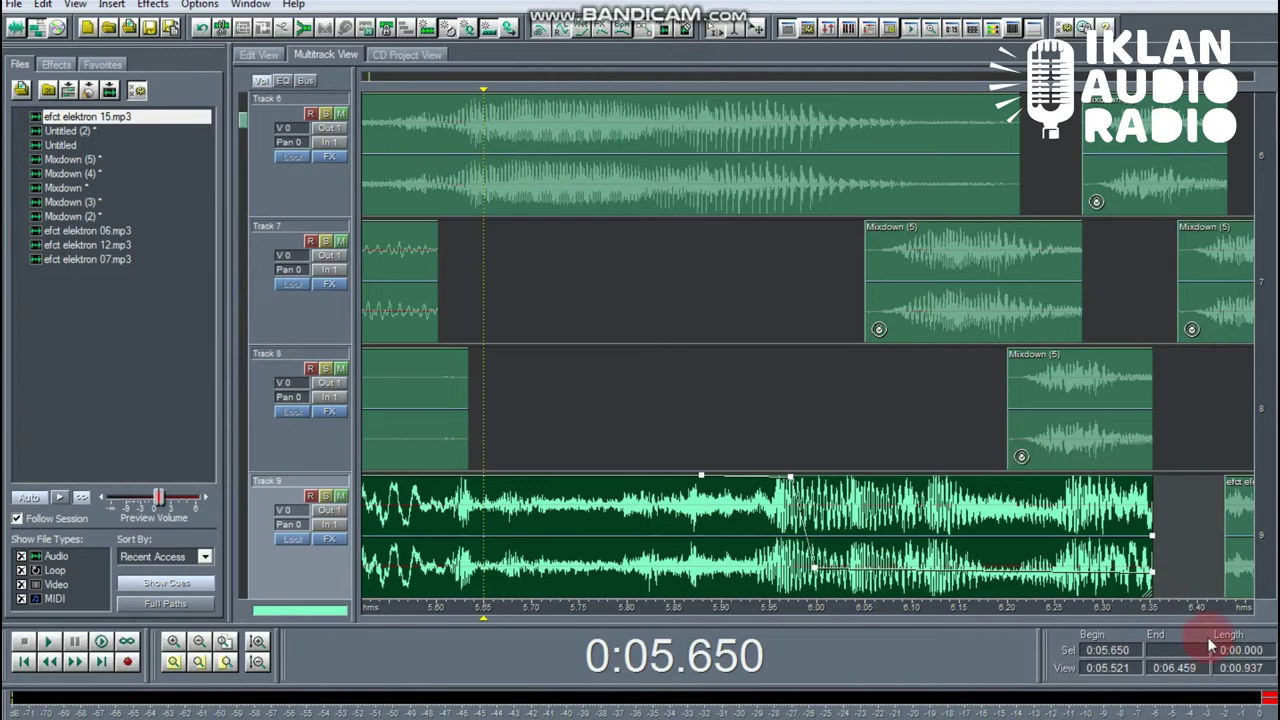
pyautogui.moveTo(1150, 586); pyautogui.dragTo(1230, 598)
pyautogui.click(943, 354)
pyautogui.press('space')
pyautogui.click(122, 648)
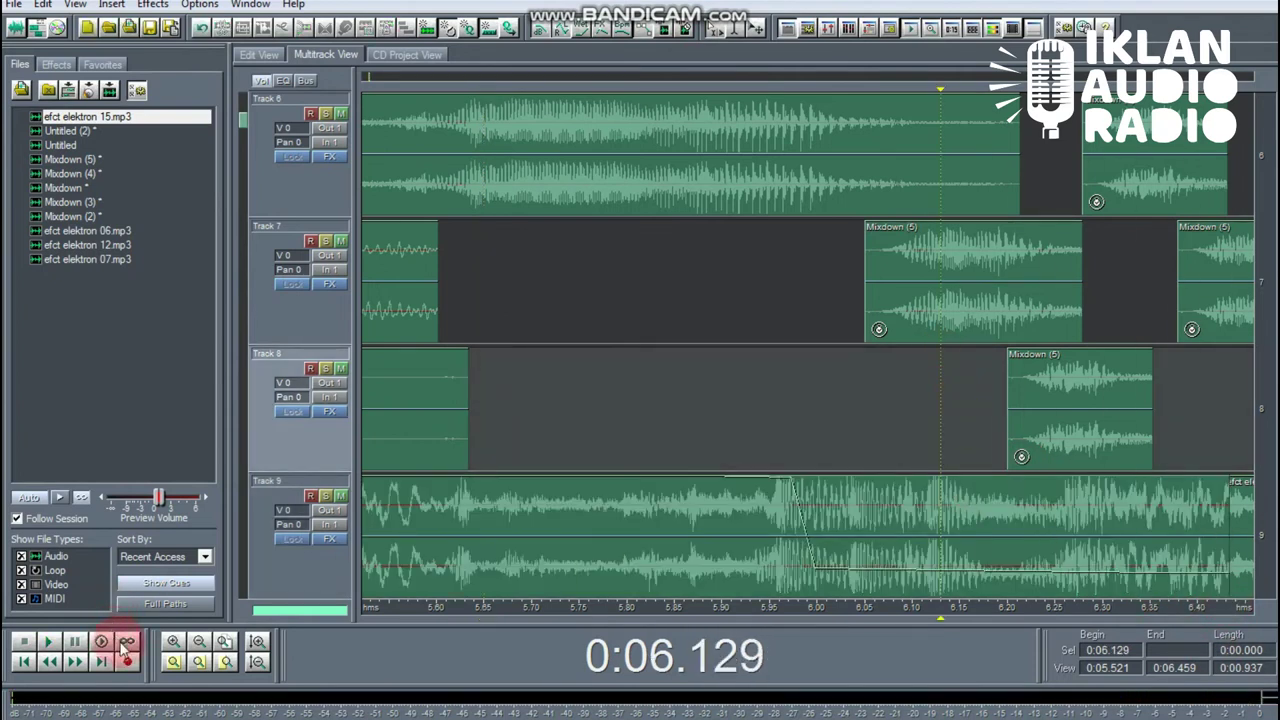
pyautogui.click(225, 641)
pyautogui.click(829, 614)
pyautogui.press('space')
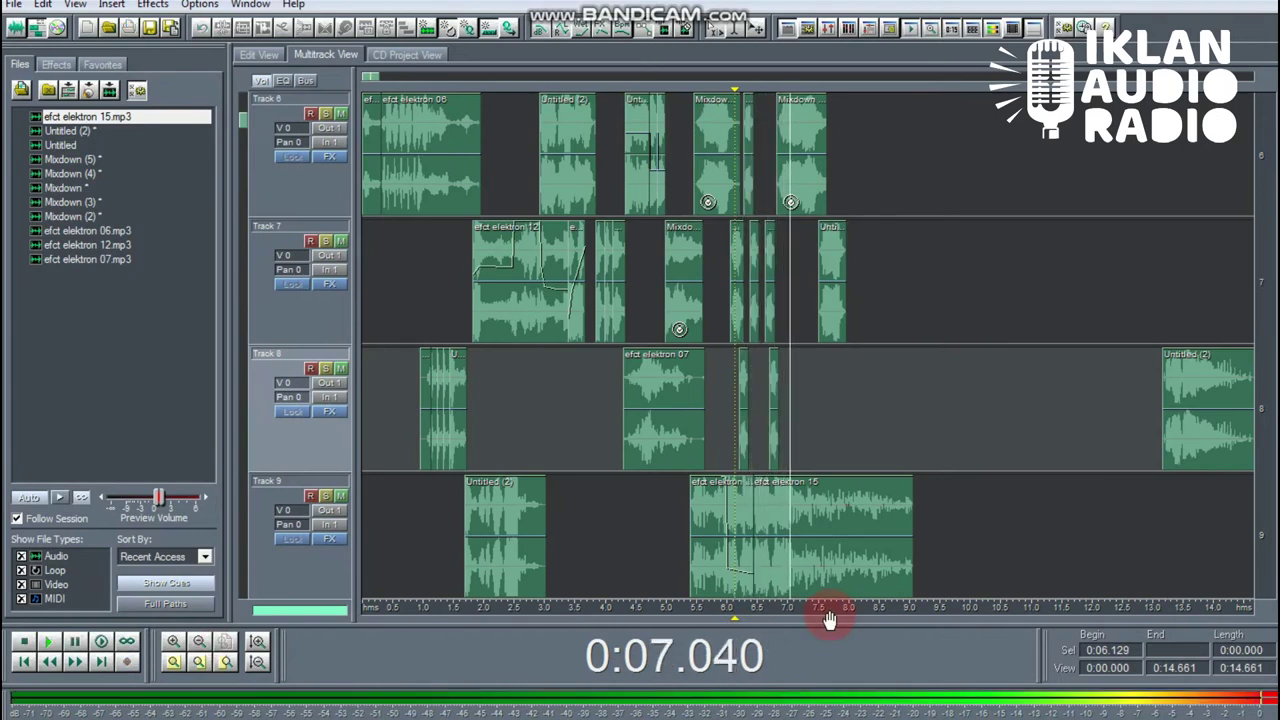
# Step: Move the last Untitled (2) clip on Track 8 to start at about 0:07.74 and play from 0:07.500
pyautogui.moveTo(1234, 420); pyautogui.dragTo(903, 425)
pyautogui.click(820, 366)
pyautogui.press('space')
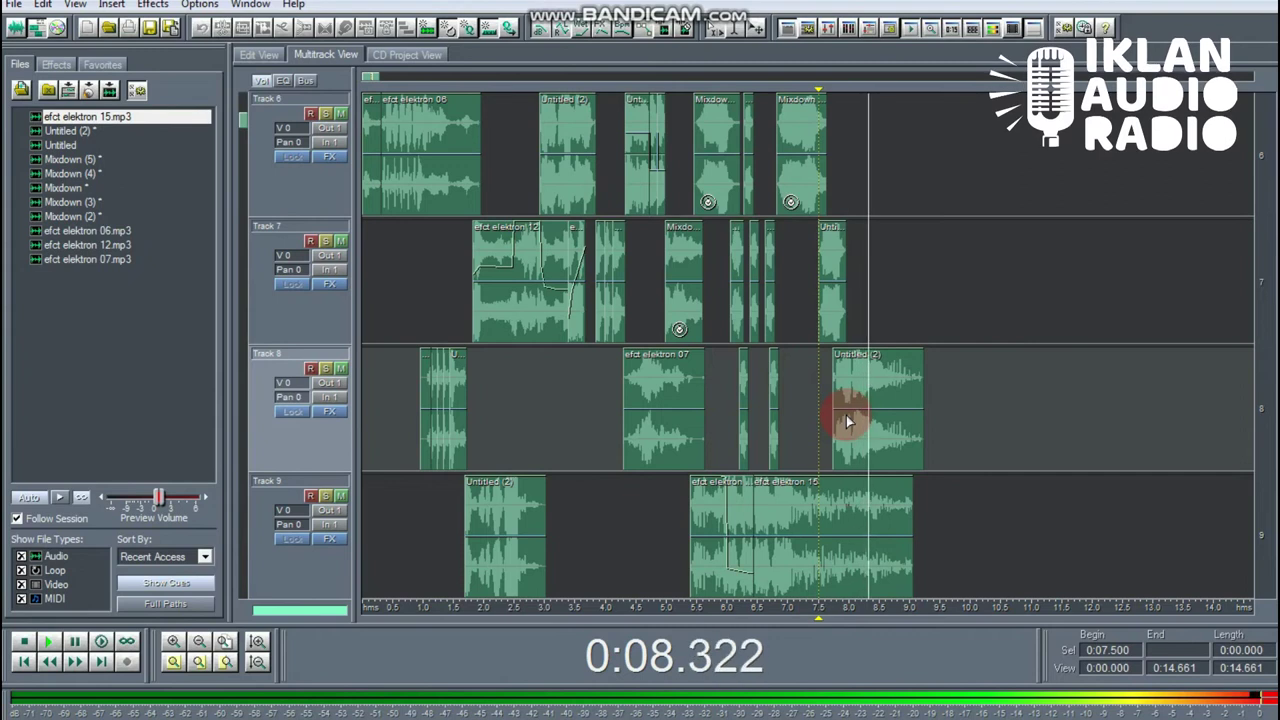
# Step: Play the session from the beginning, then replay it from 0:06.584
pyautogui.click(856, 528)
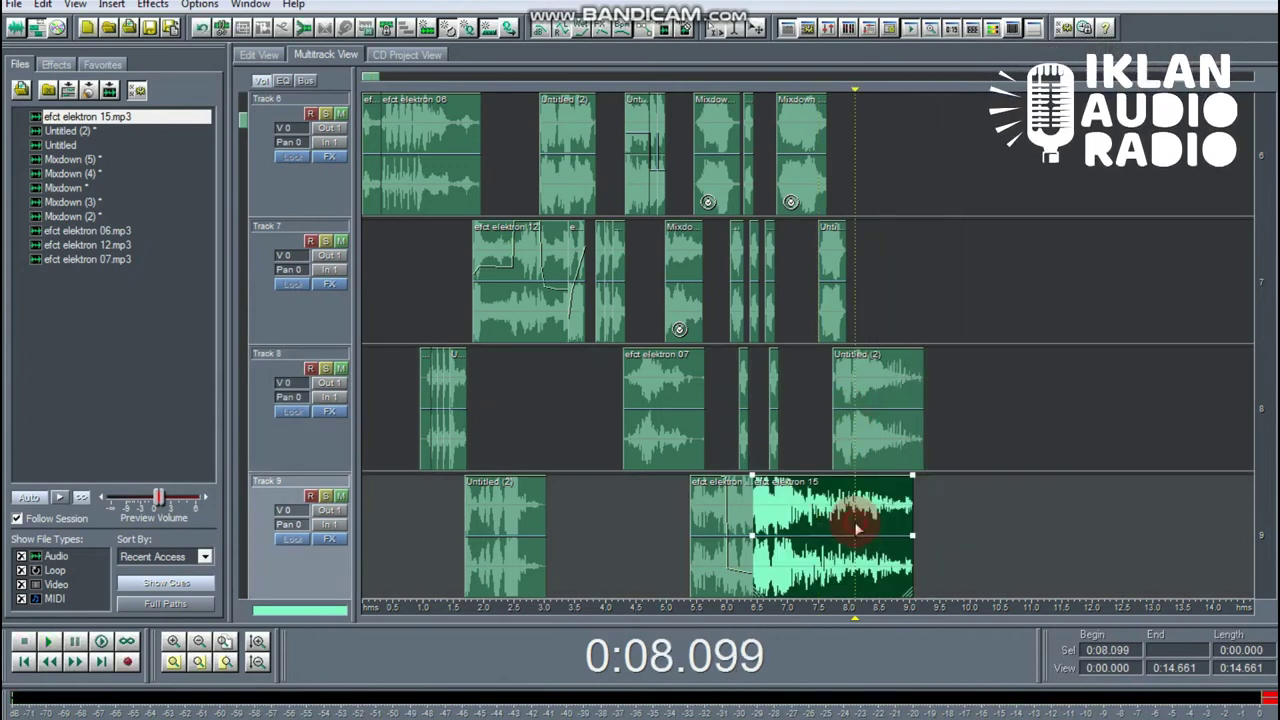
pyautogui.click(816, 373)
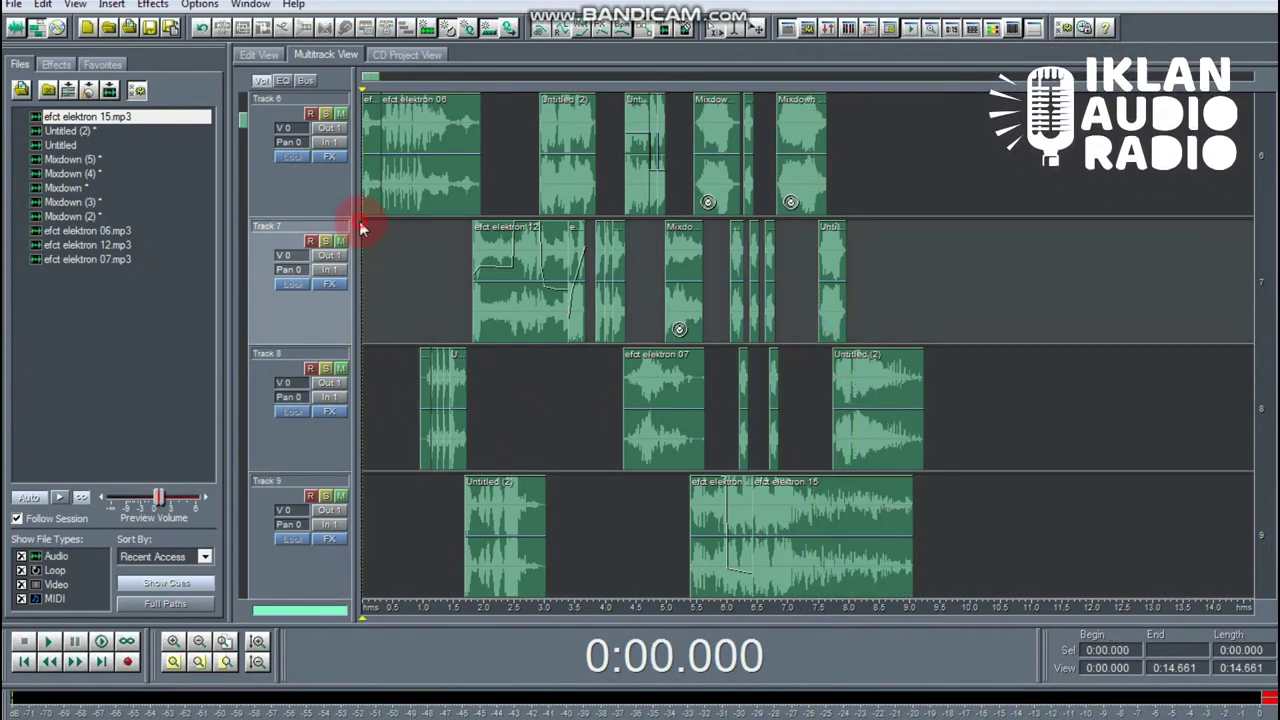
pyautogui.press('space')
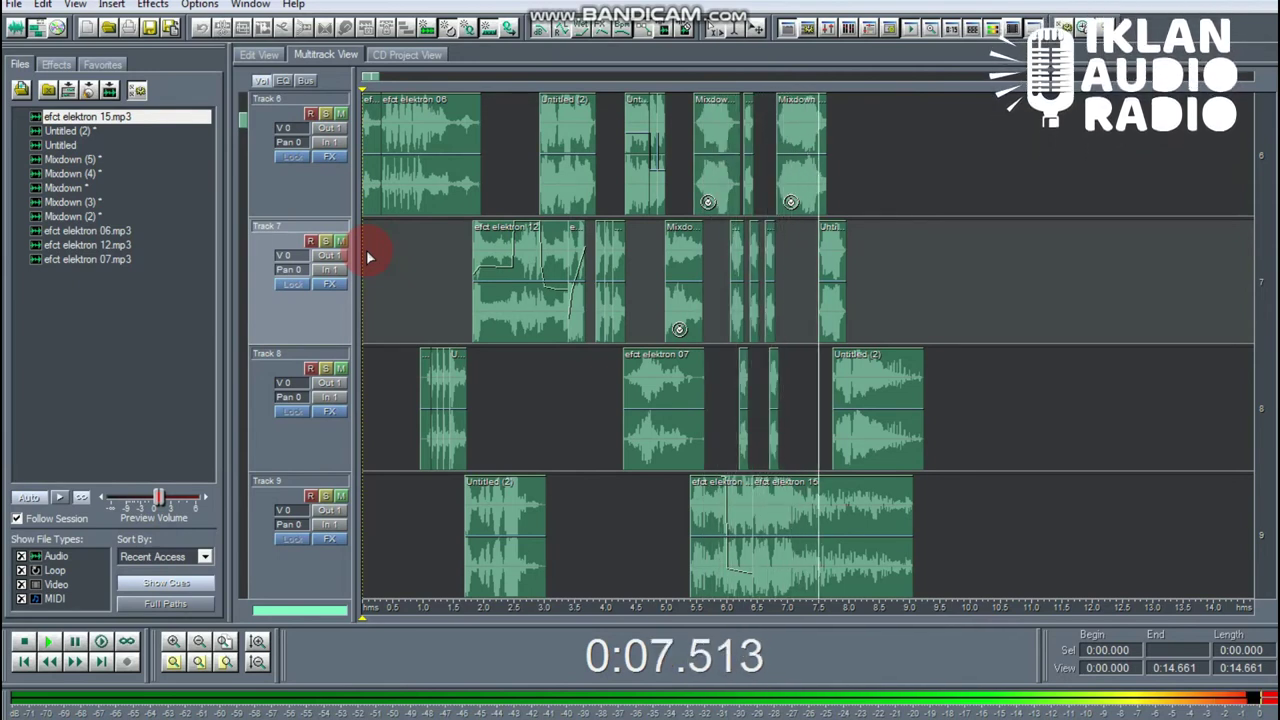
pyautogui.press('space')
pyautogui.click(820, 327)
pyautogui.click(760, 283)
pyautogui.press('space')
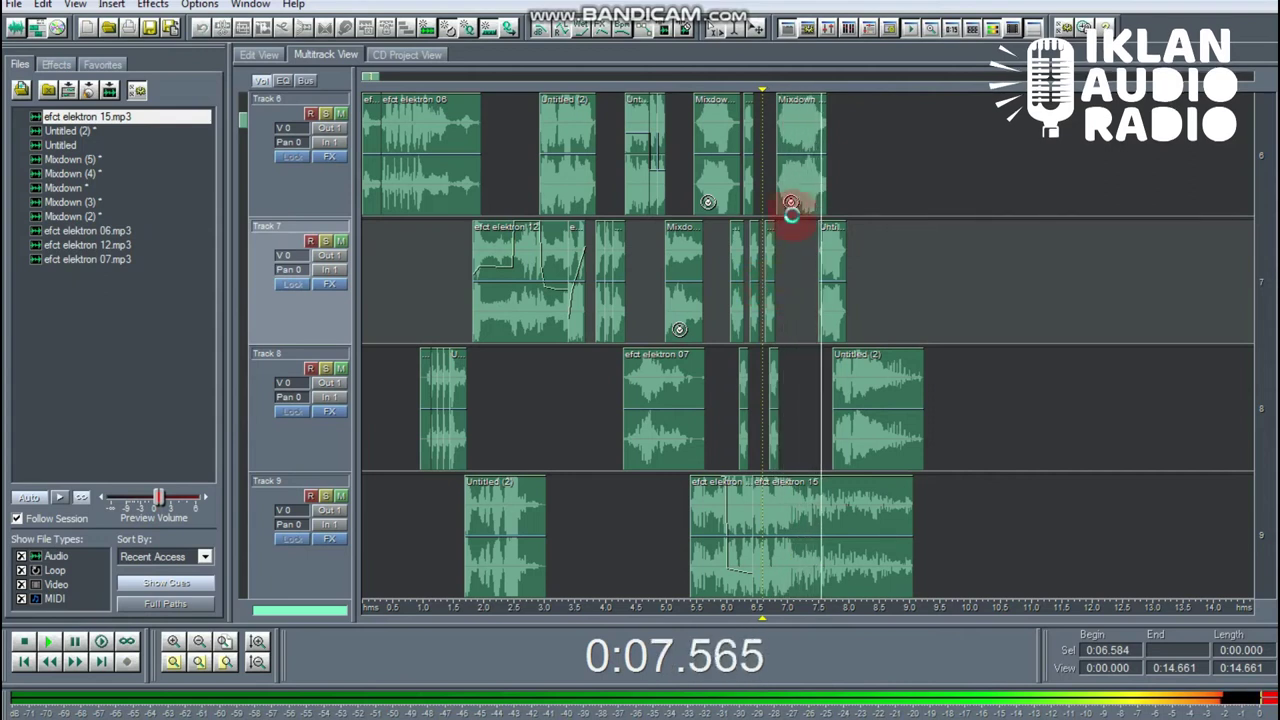
# Step: Time-compress the last Mixdown clip on Track 6 to end at about 0:07.27, nudge it slightly earlier, and play from 0:05.500
pyautogui.click(792, 205)
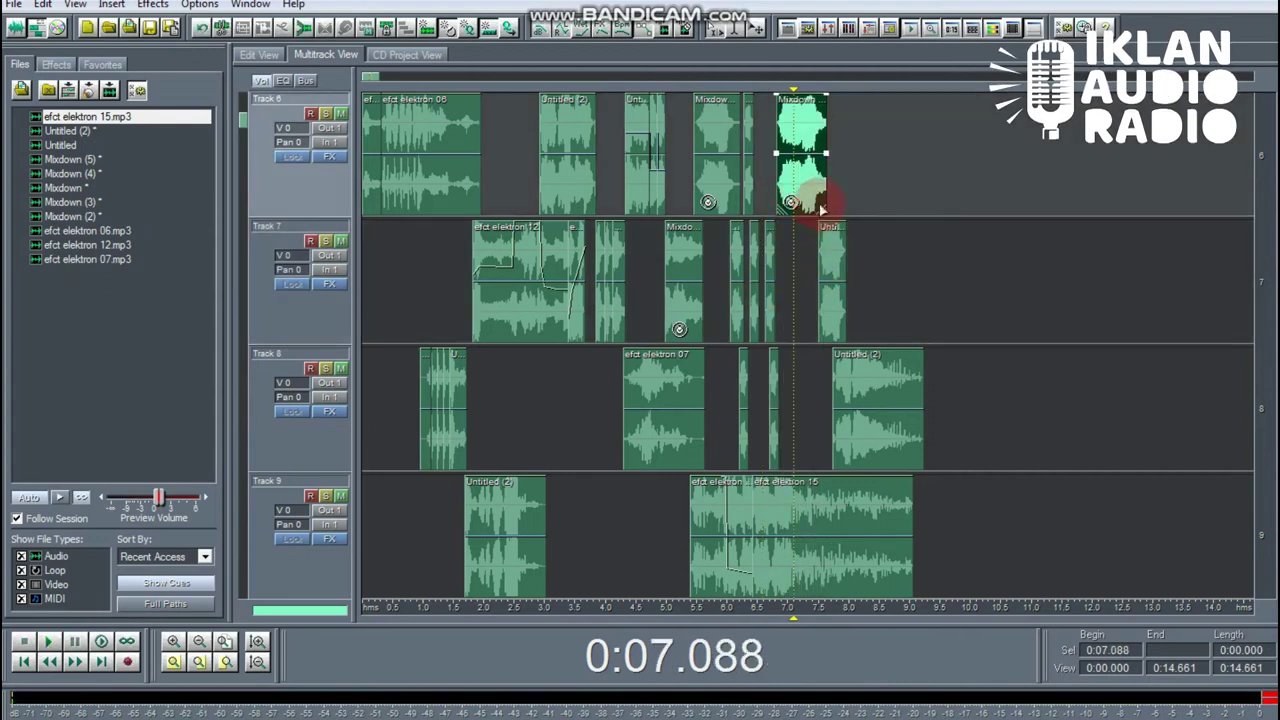
pyautogui.click(820, 207)
pyautogui.click(849, 206)
pyautogui.click(810, 205)
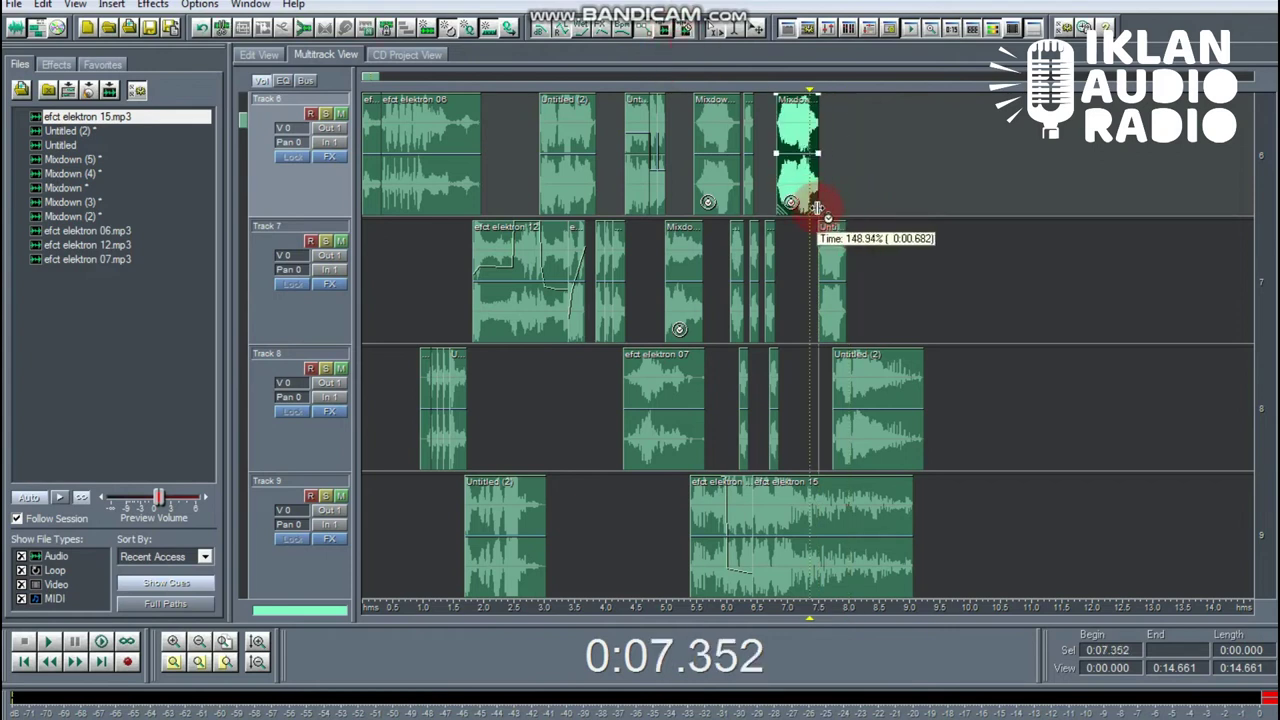
pyautogui.click(708, 182)
pyautogui.press('space')
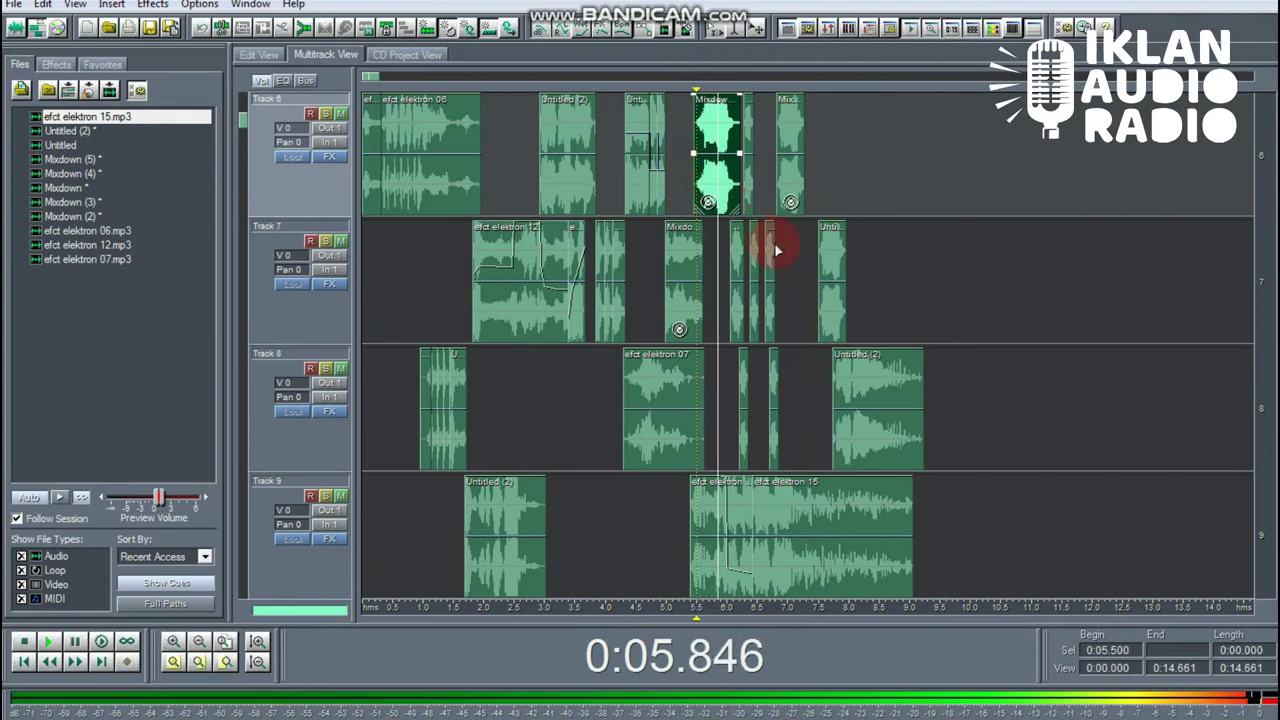
pyautogui.click(790, 205)
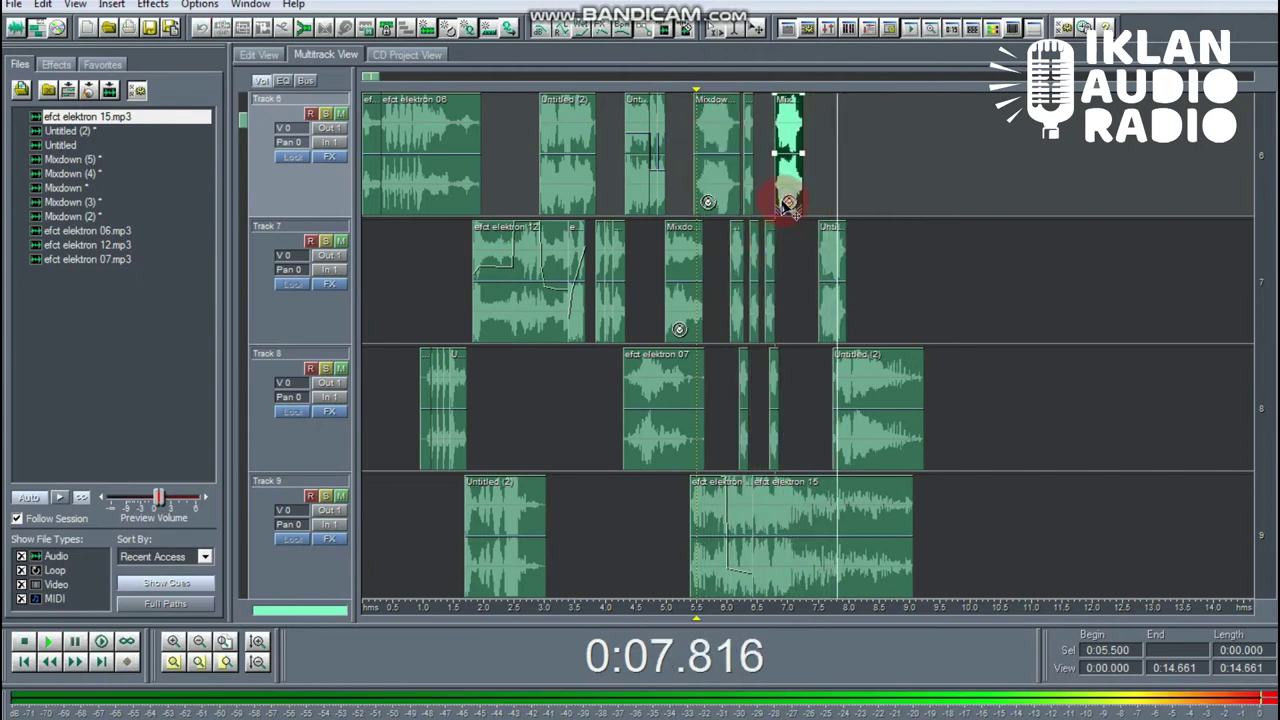
pyautogui.press('space')
# Step: Replace the last Untitled clip on Track 7 with the Untitled (2) clip from Track 8, starting at about 0:07.0, and play from 0:05.712
pyautogui.moveTo(825, 277); pyautogui.dragTo(890, 237)
pyautogui.press('Delete')
pyautogui.moveTo(885, 440); pyautogui.dragTo(713, 237)
pyautogui.click(711, 236)
pyautogui.press('space')
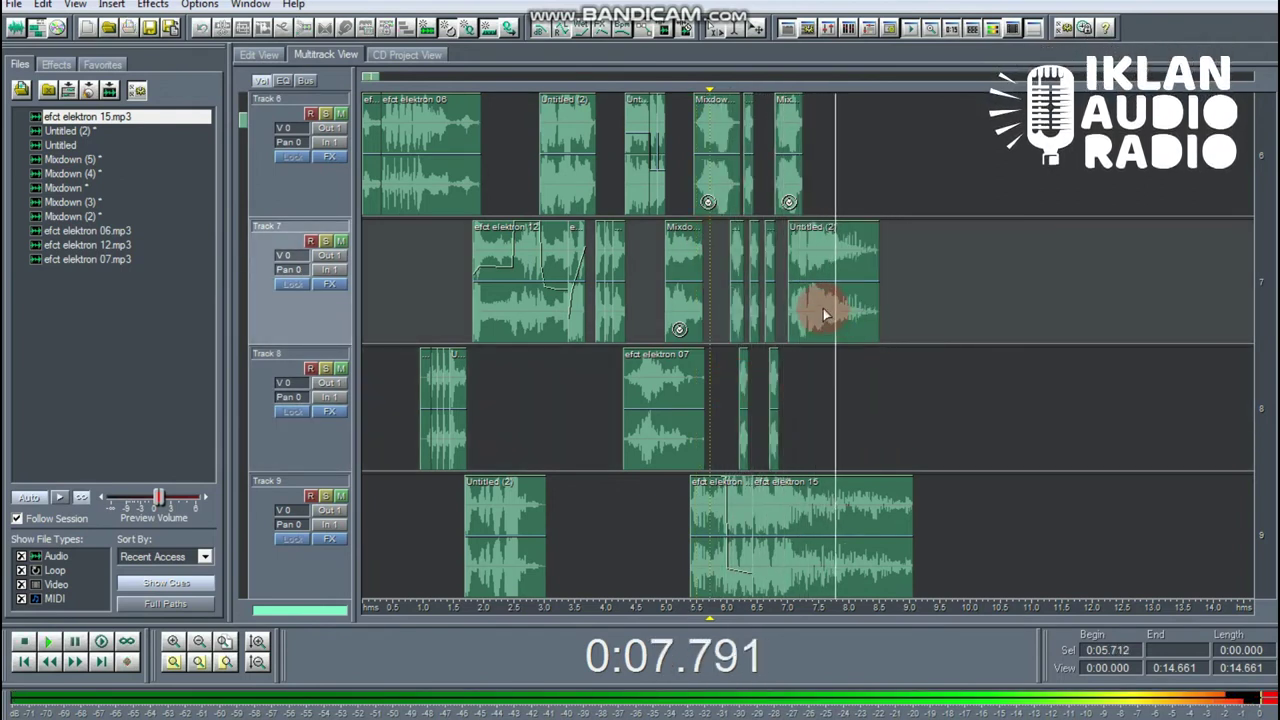
# Step: Shift the Untitled (2) clip on Track 7 to start at about 0:07.24 while the session plays from 0:05.712
pyautogui.moveTo(823, 309); pyautogui.dragTo(832, 309)
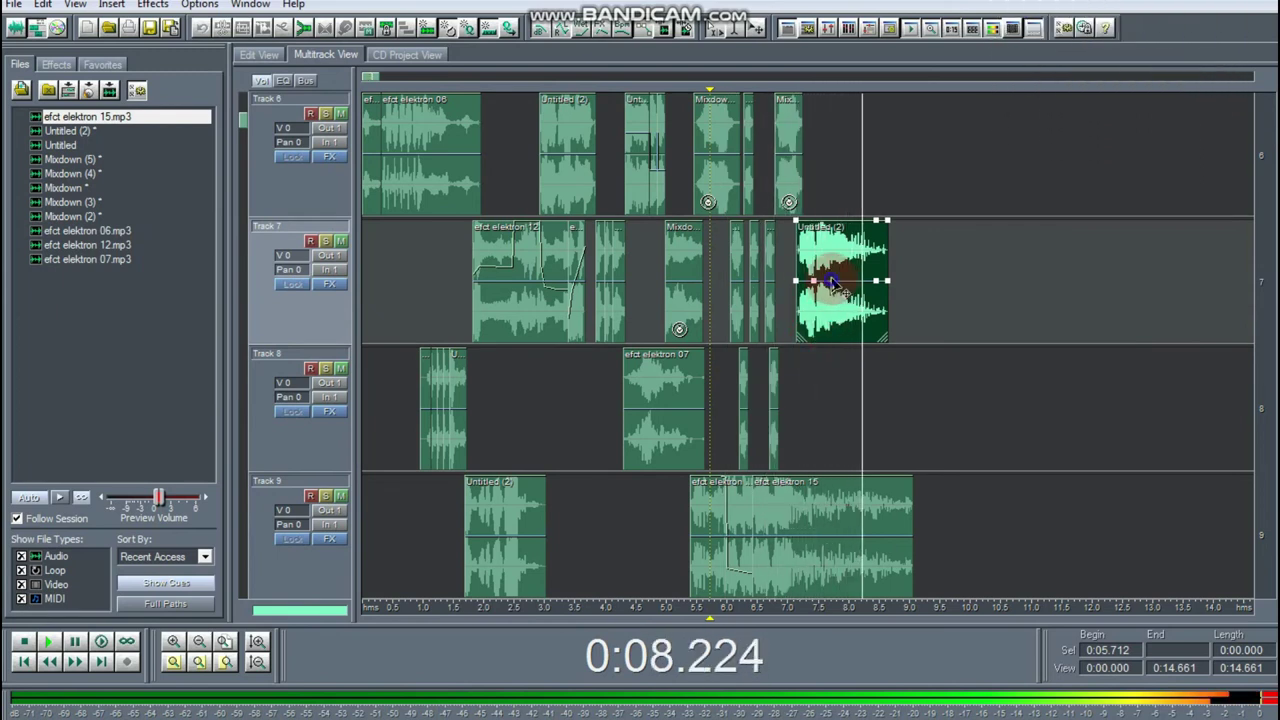
pyautogui.moveTo(823, 277); pyautogui.dragTo(829, 277)
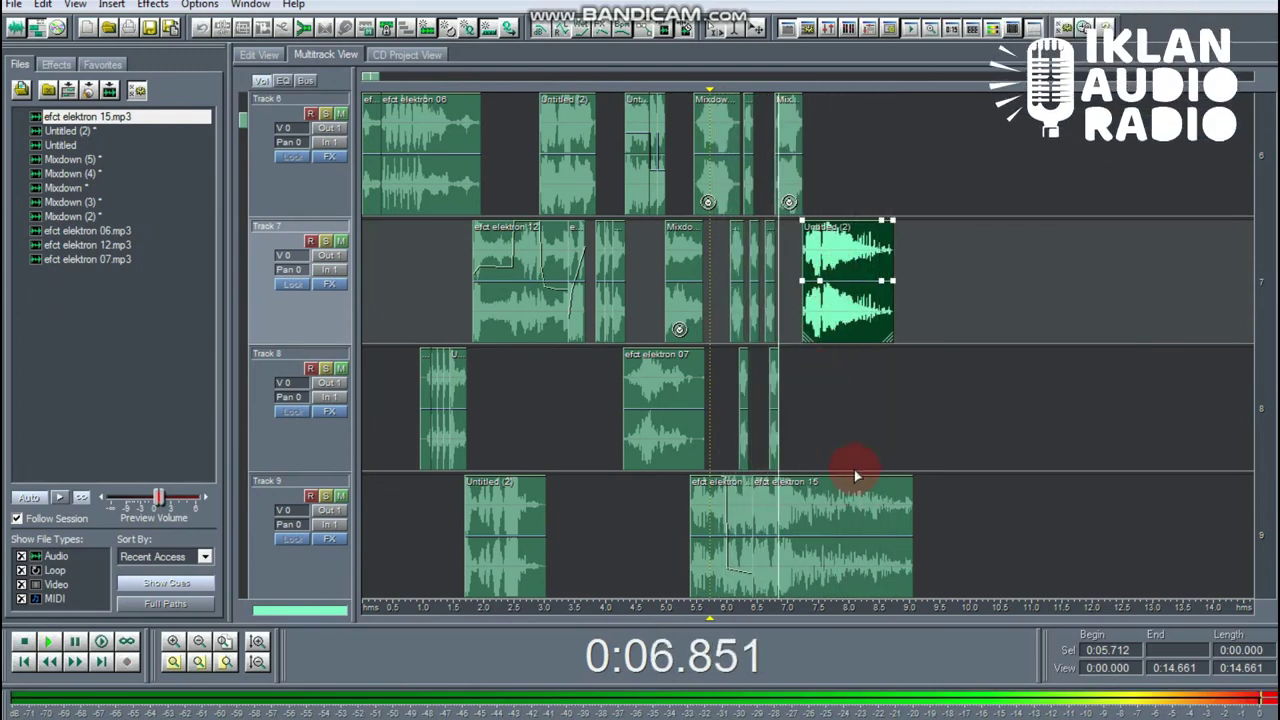
pyautogui.press('space')
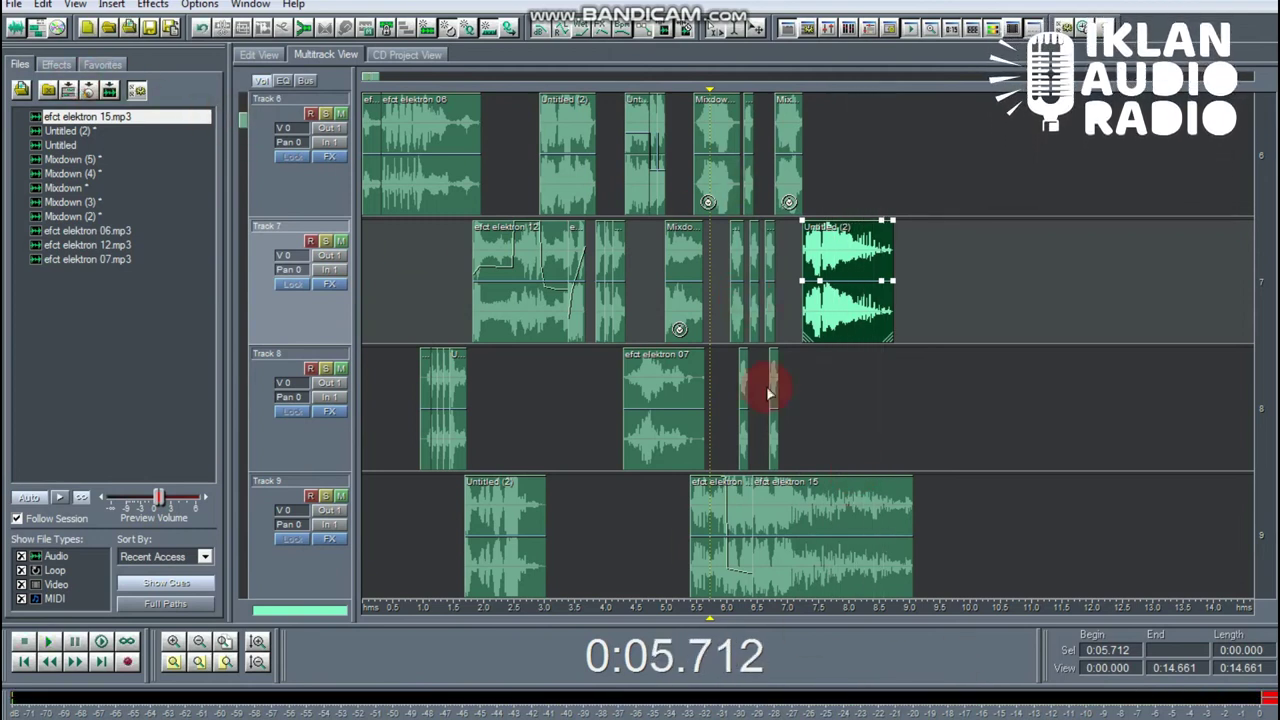
# Step: Record a new voice take in a 44100 Hz, stereo, 16-bit waveform and delete the silent lead-in
pyautogui.click(33, 30)
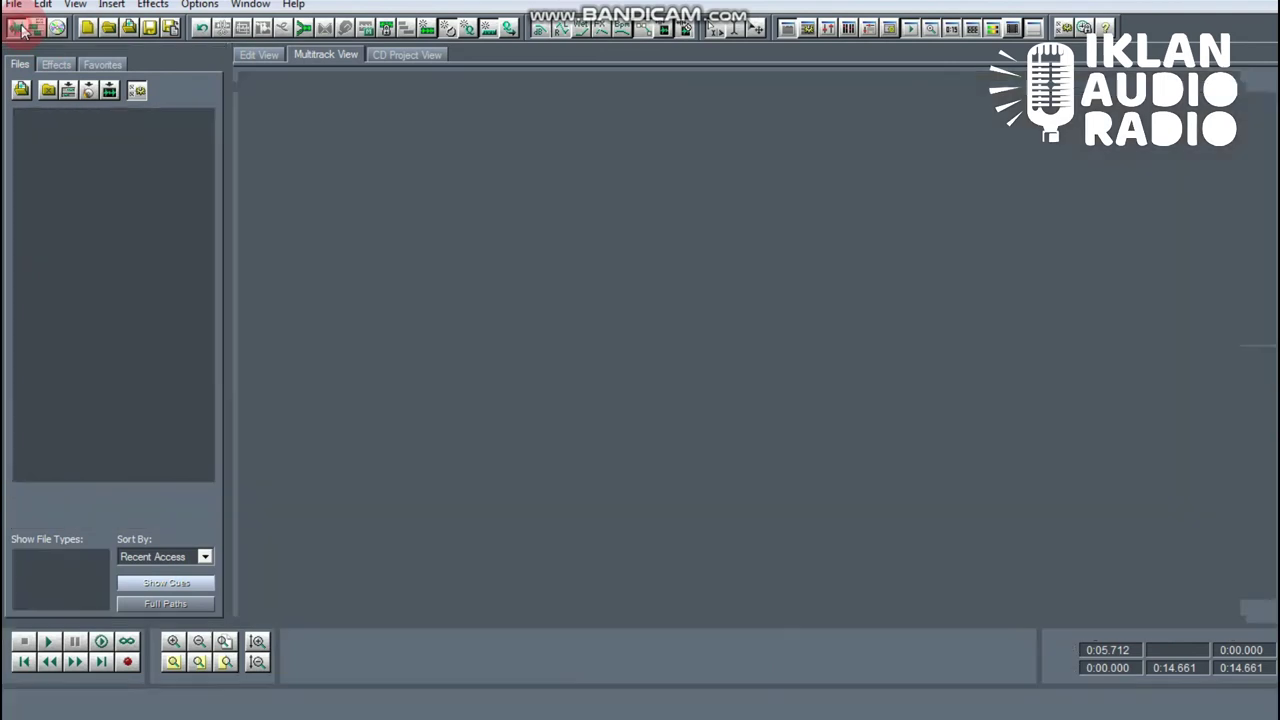
pyautogui.click(90, 27)
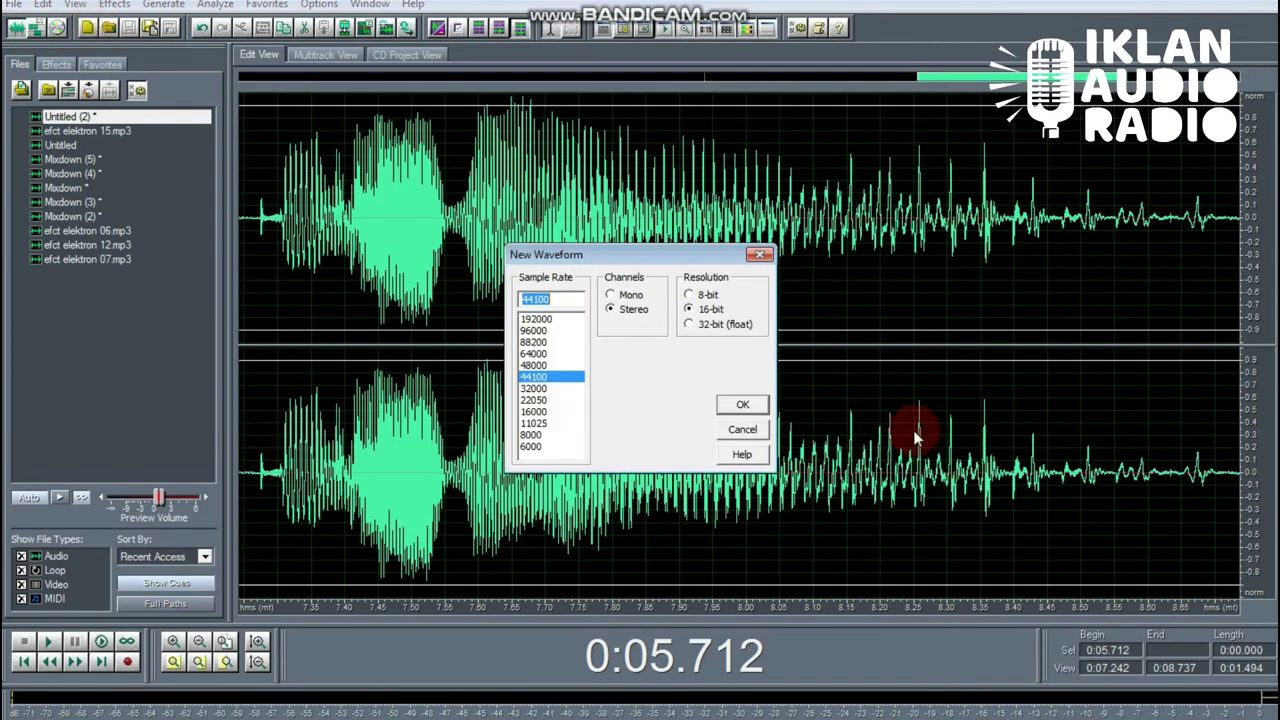
pyautogui.click(766, 403)
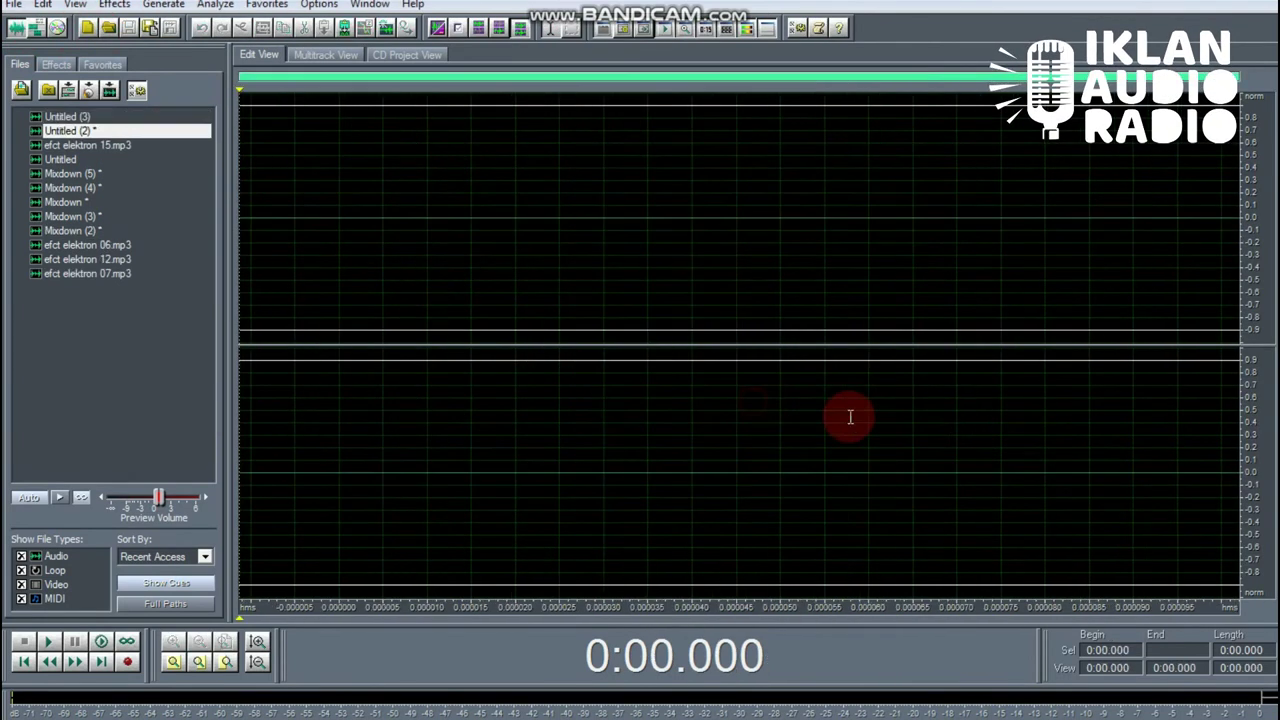
pyautogui.click(125, 662)
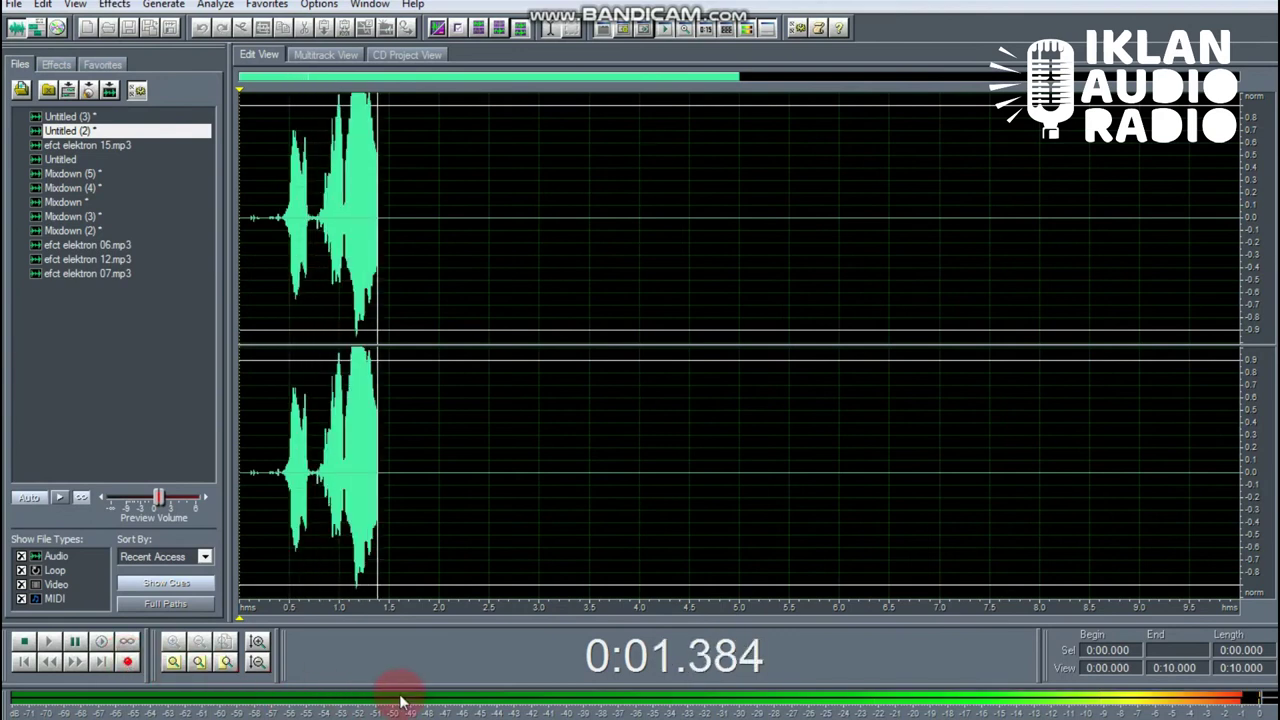
pyautogui.press('space')
pyautogui.moveTo(440, 212); pyautogui.dragTo(48, 230)
pyautogui.press('Delete')
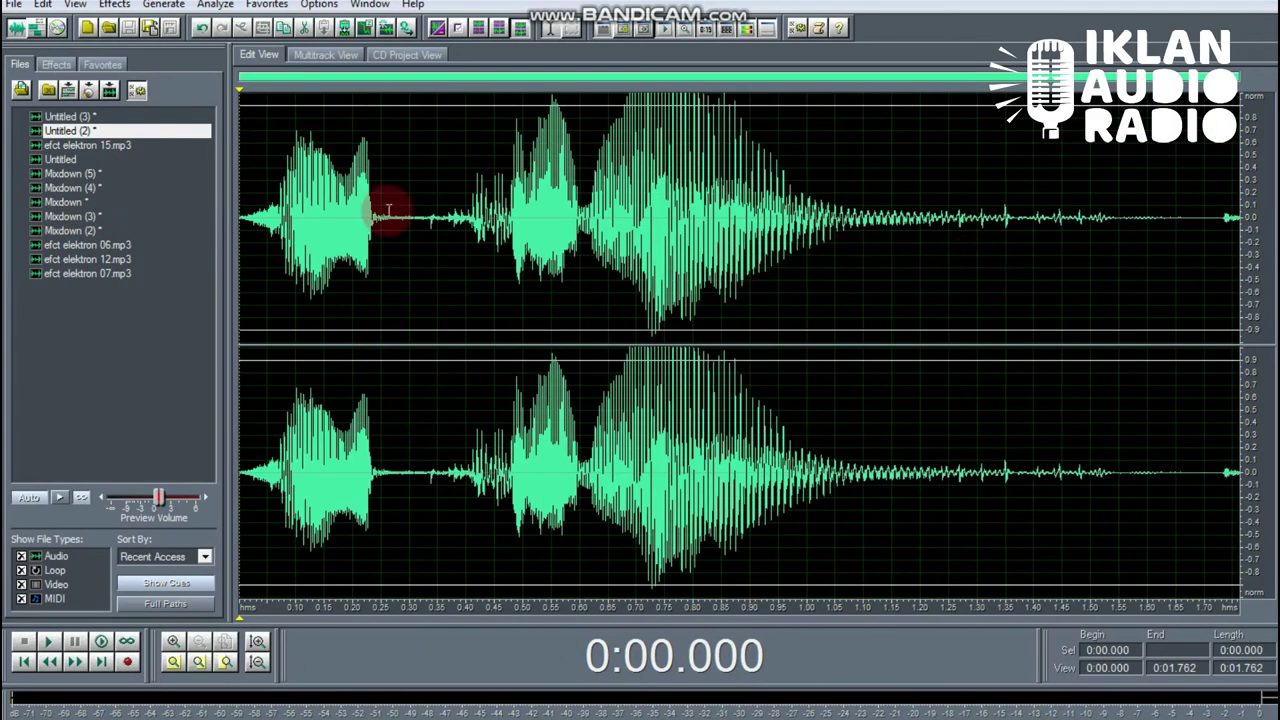
# Step: Apply the FFT Filter with the Telephone - Voice Mail preset to the new voice recording
pyautogui.click(56, 64)
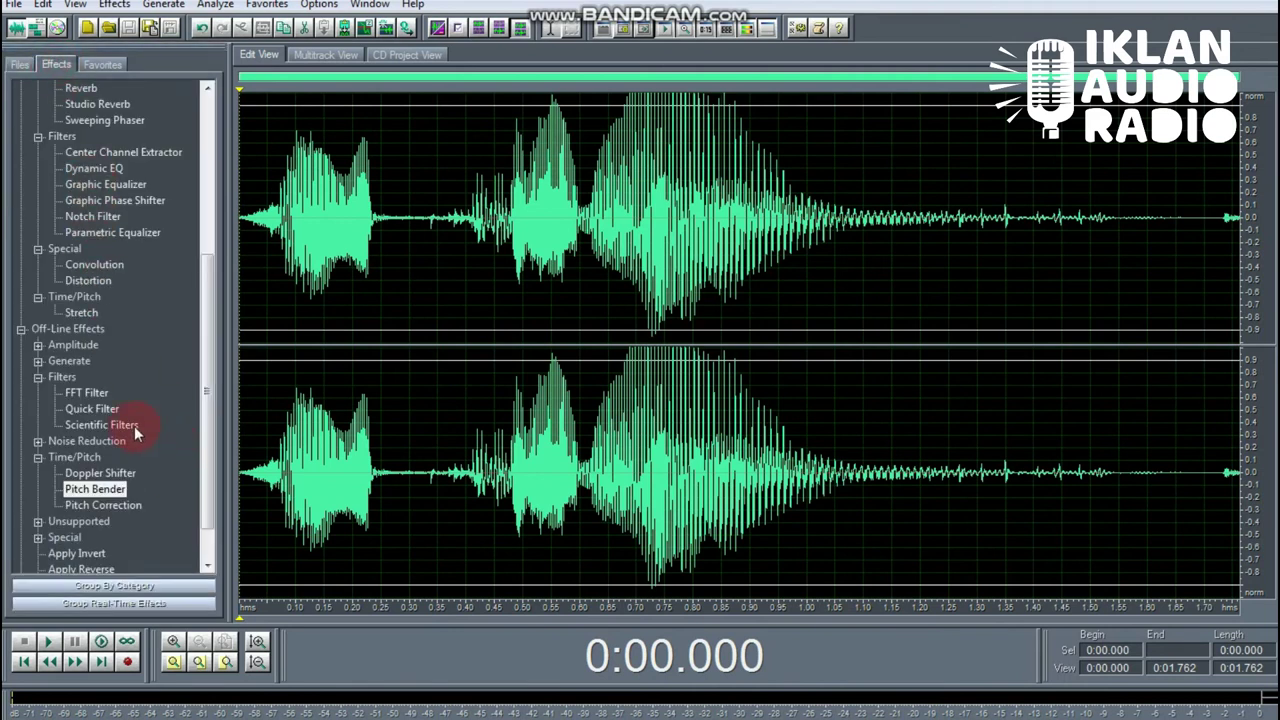
pyautogui.doubleClick(87, 392)
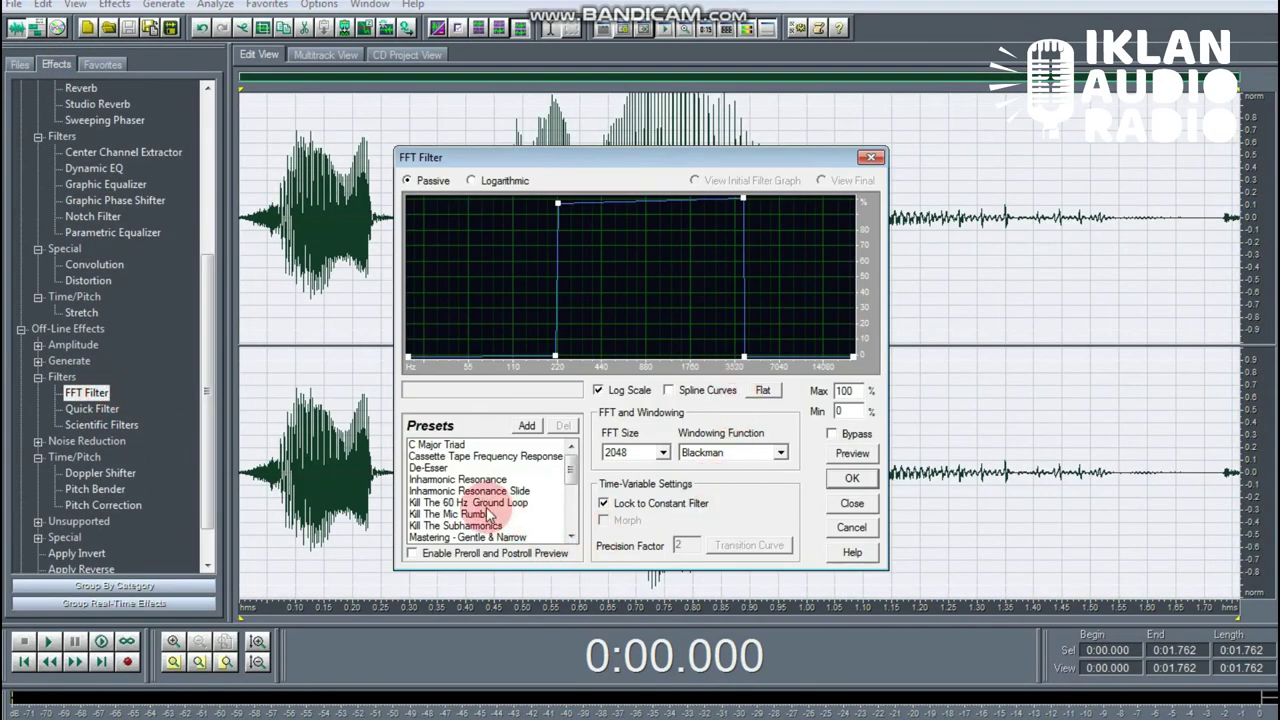
pyautogui.click(488, 514)
pyautogui.press('Down')
pyautogui.press('Down')
pyautogui.press('Down')
pyautogui.press('Down')
pyautogui.press('Down')
pyautogui.press('Down')
pyautogui.press('Down')
pyautogui.press('Down')
pyautogui.press('Down')
pyautogui.press('Down')
pyautogui.press('Down')
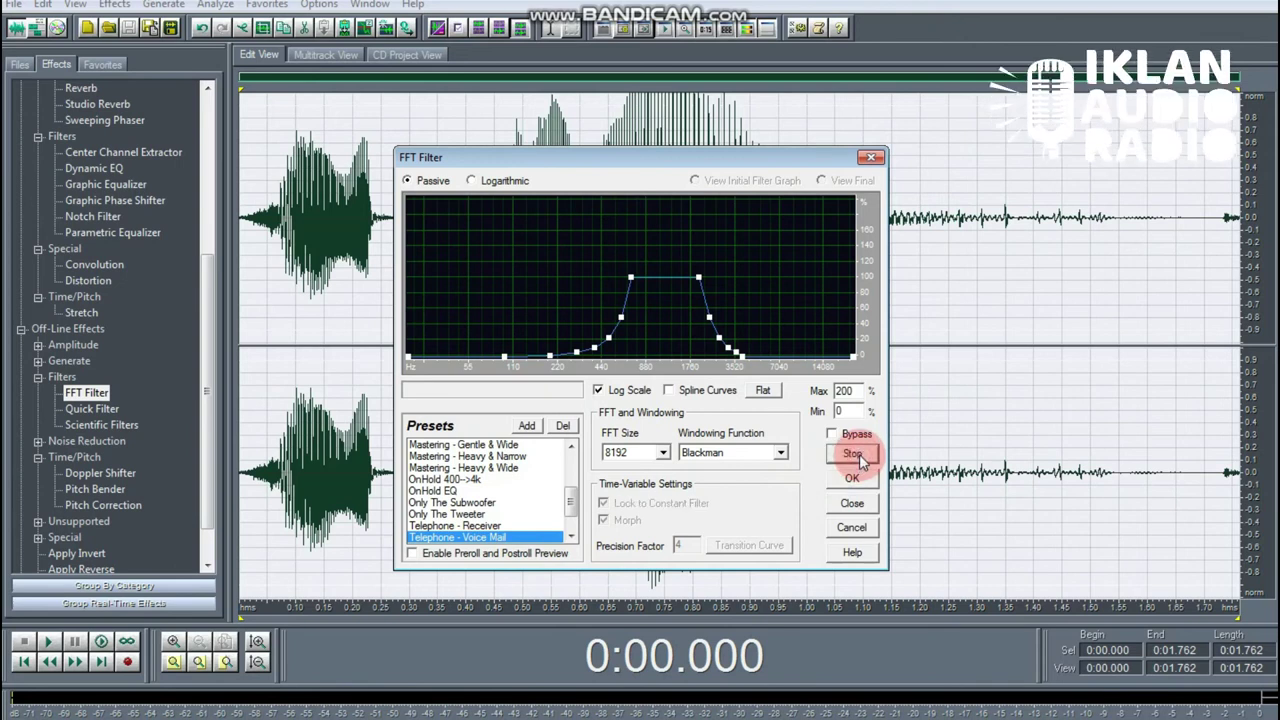
pyautogui.click(852, 477)
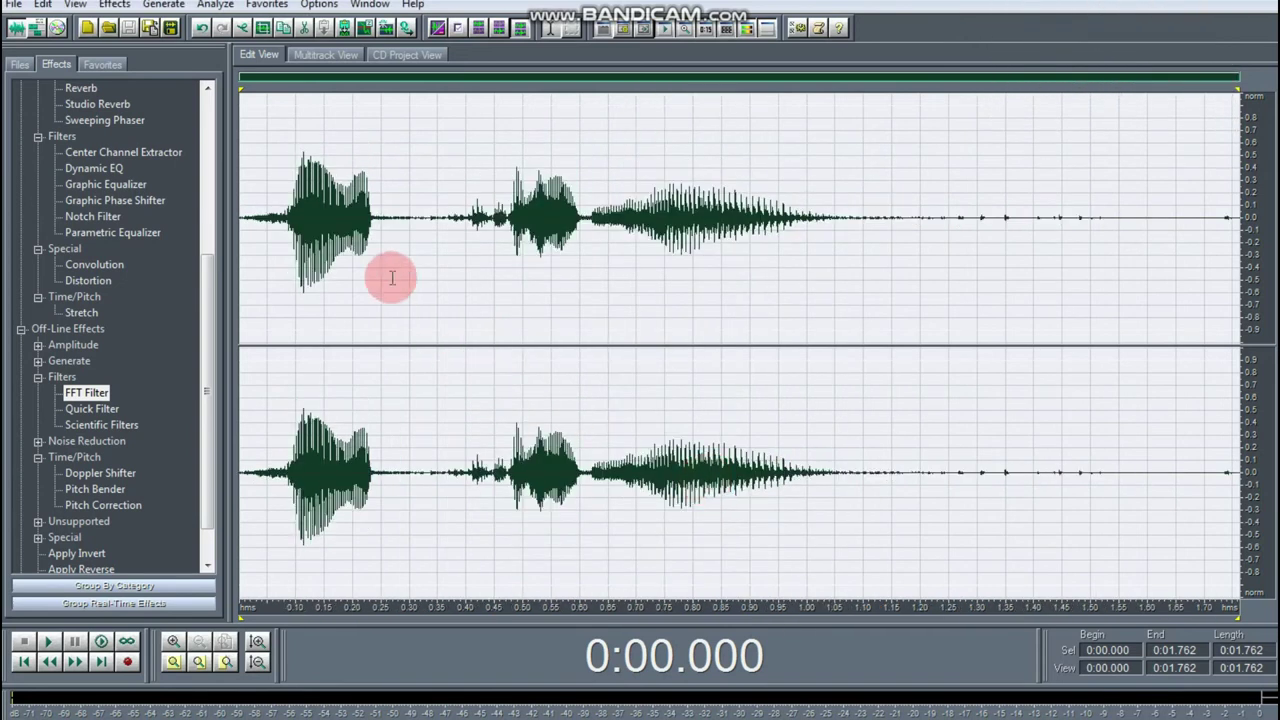
# Step: Amplify the whole filtered voice recording by 5 dB and play it back
pyautogui.click(210, 118)
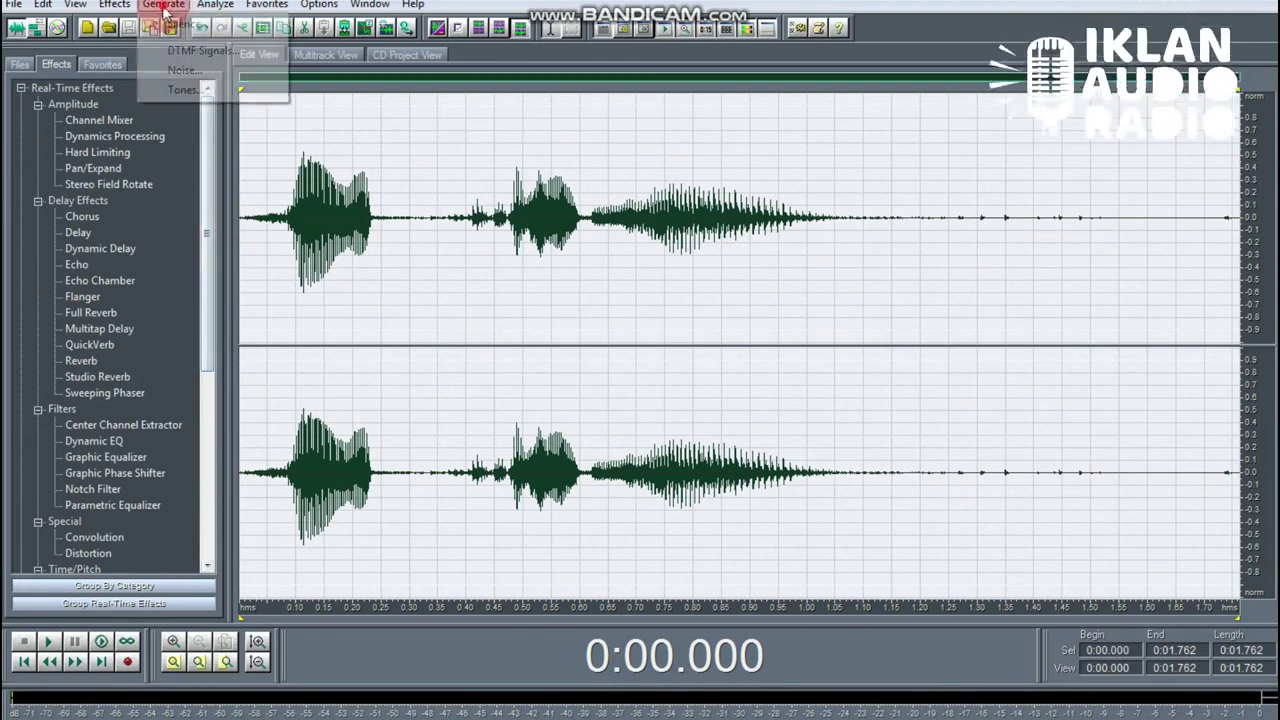
pyautogui.click(163, 4)
pyautogui.moveTo(112, 5)
pyautogui.moveTo(320, 89)
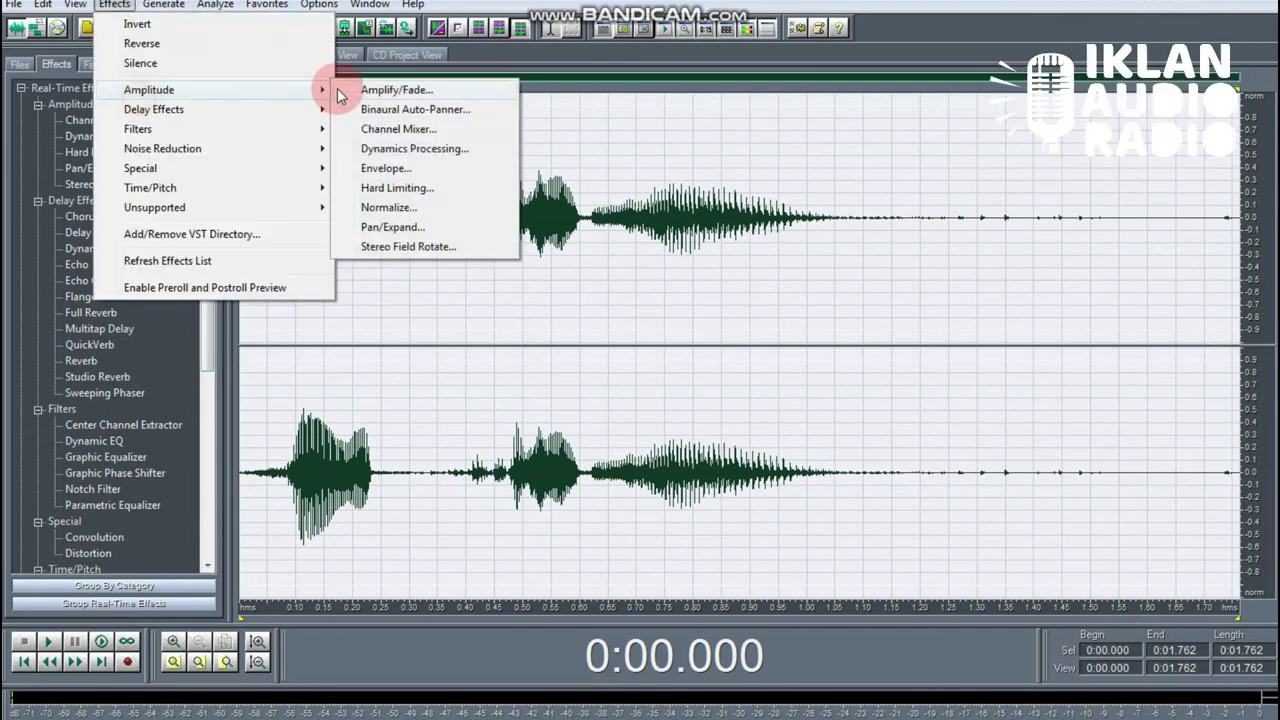
pyautogui.click(375, 89)
pyautogui.click(866, 445)
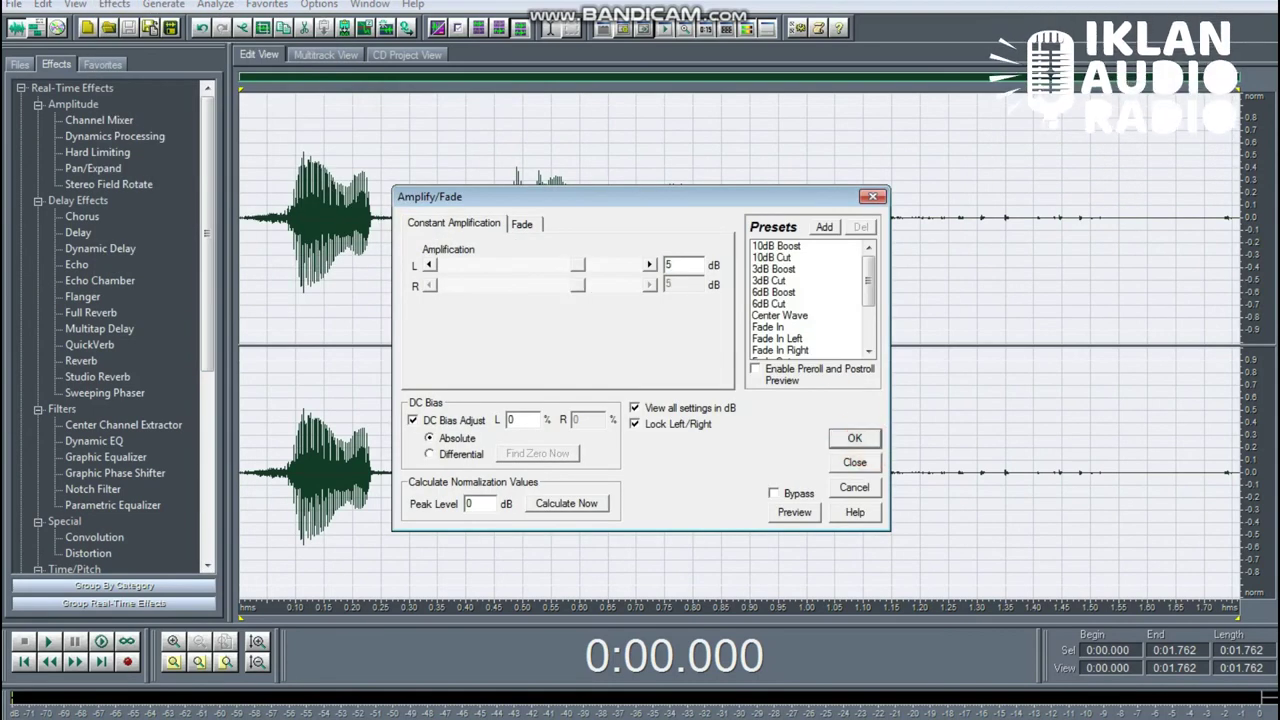
pyautogui.press('space')
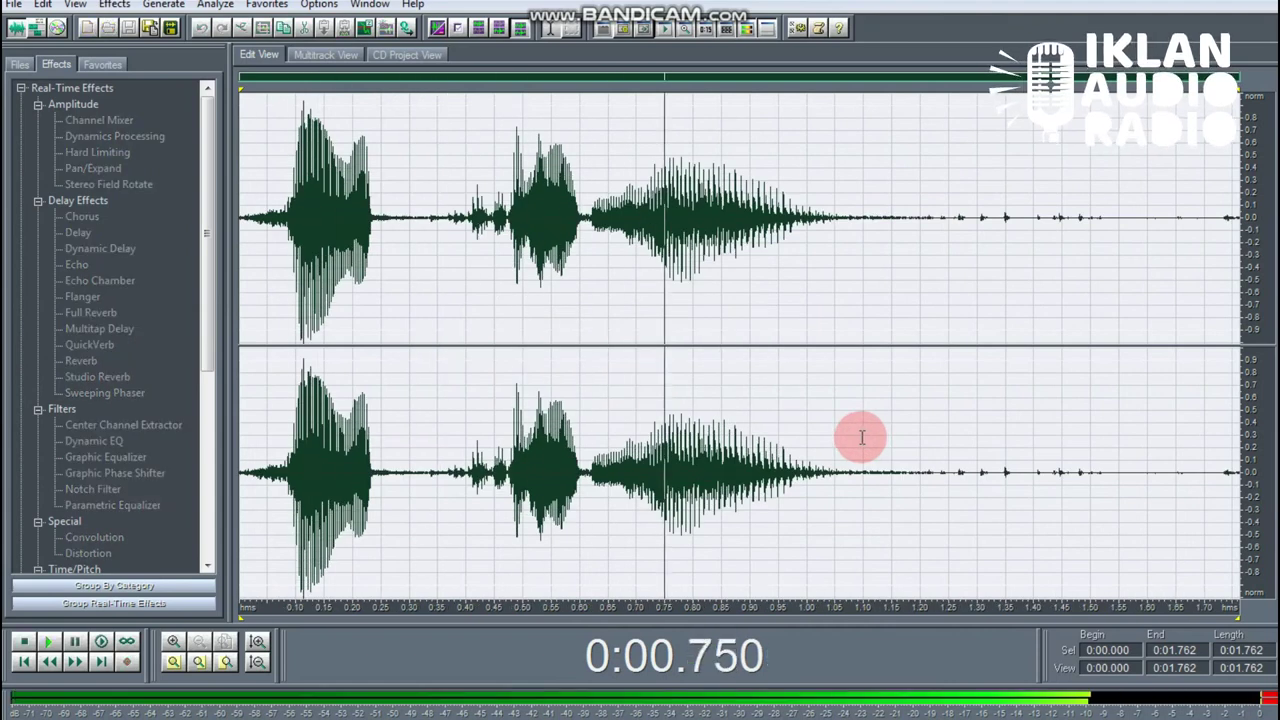
pyautogui.press('space')
# Step: Apply Echo from 0:00.017 to the recording's end, with left/right decay 37/58 %, delay 234/216 ms and initial echo volume 41/46 %
pyautogui.moveTo(248, 243); pyautogui.dragTo(1272, 297)
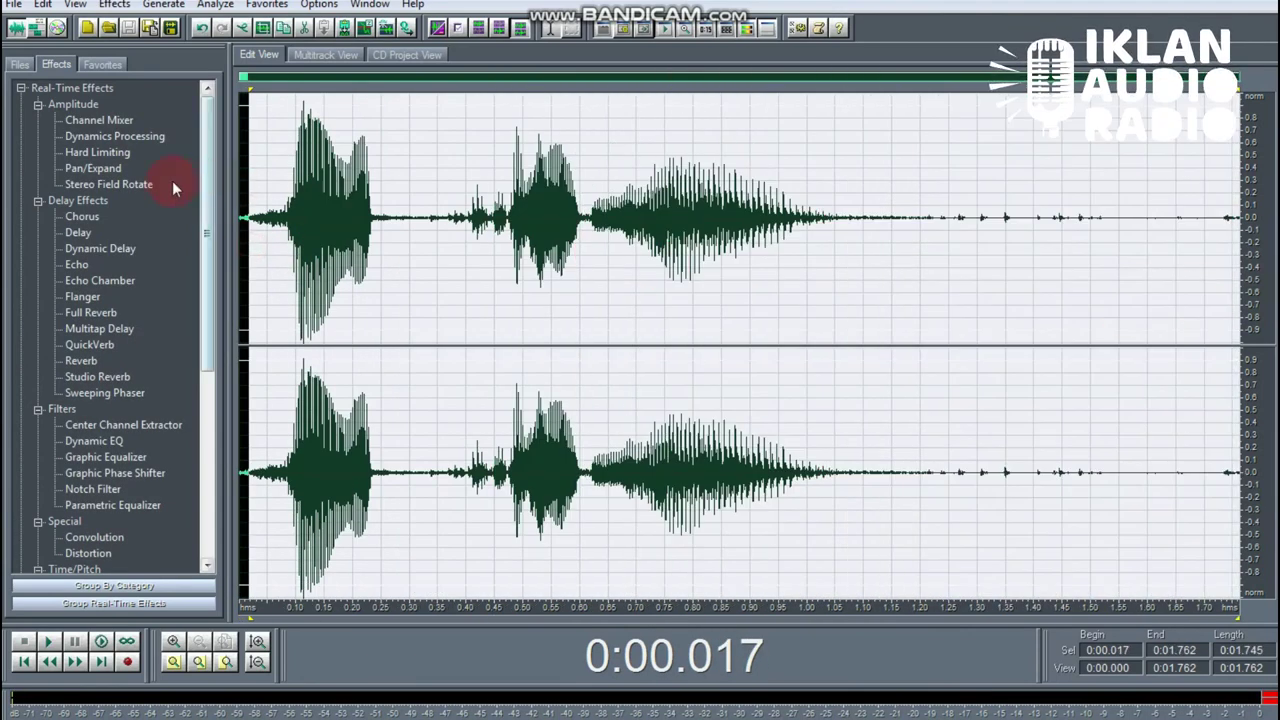
pyautogui.doubleClick(75, 266)
pyautogui.click(768, 543)
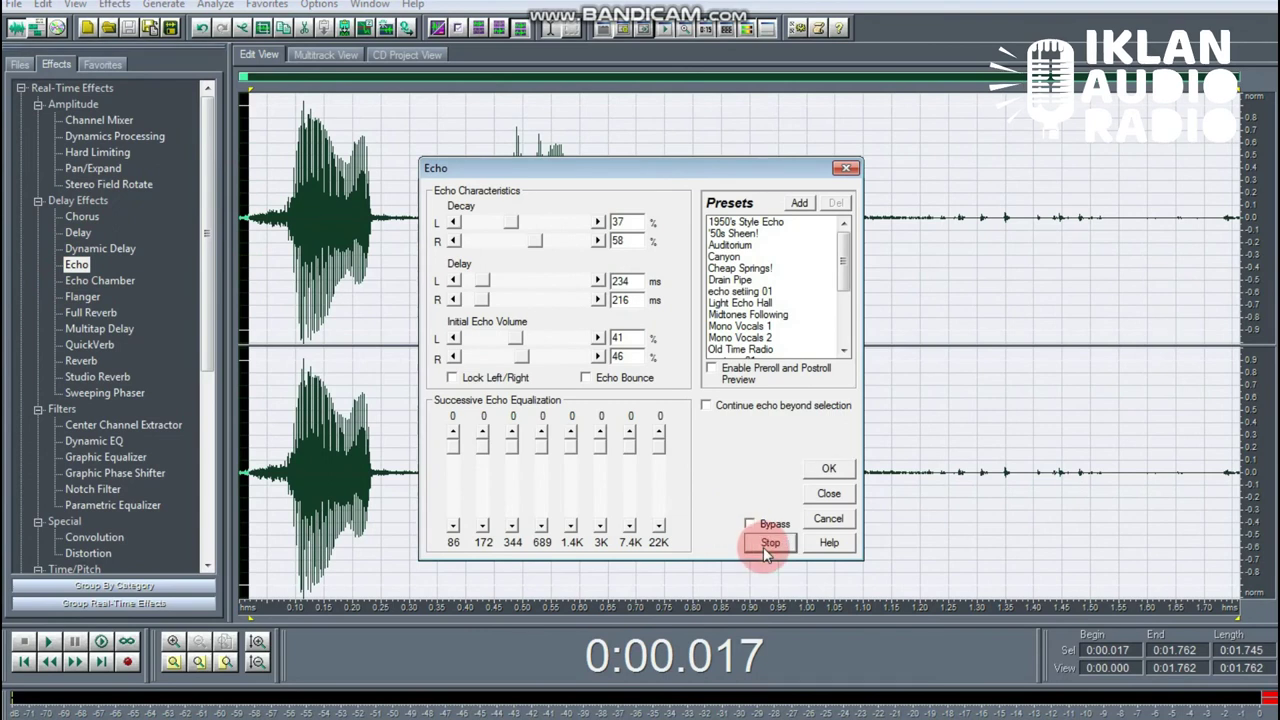
pyautogui.click(829, 468)
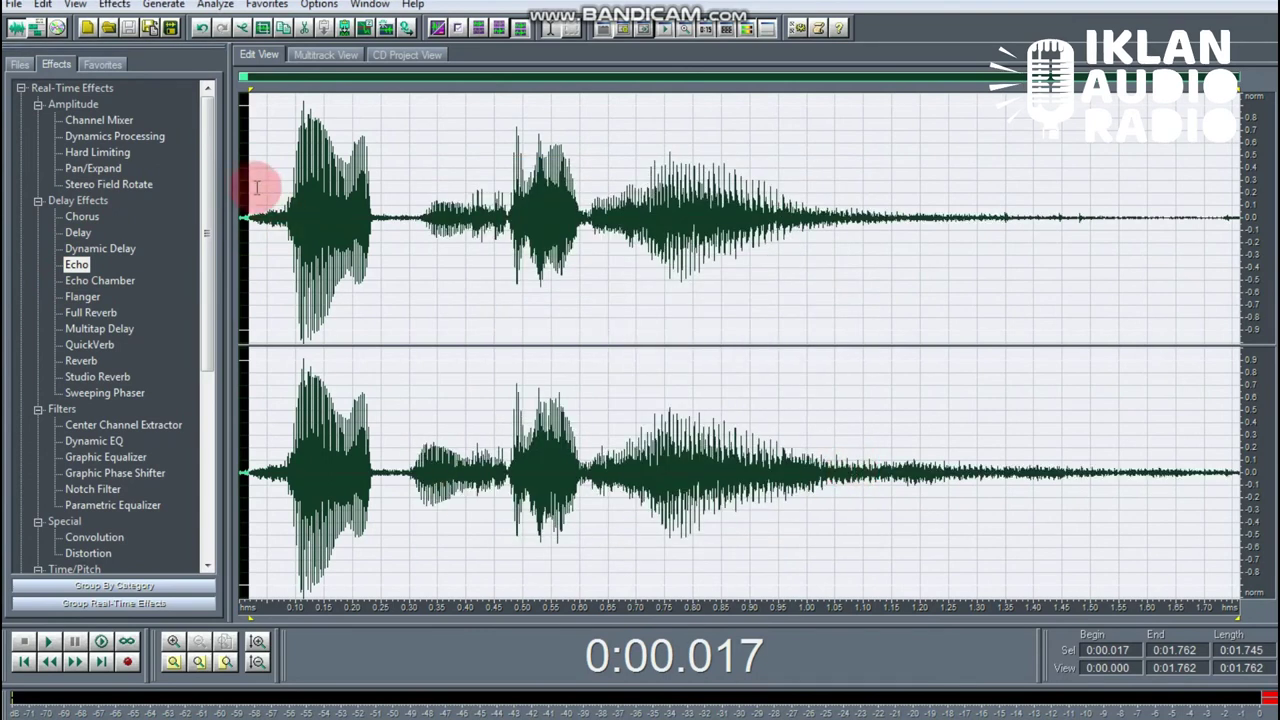
# Step: Place the Untitled (3) voice recording on Track 6 at about 0:07.7 in the multitrack session and play from the start
pyautogui.click(38, 29)
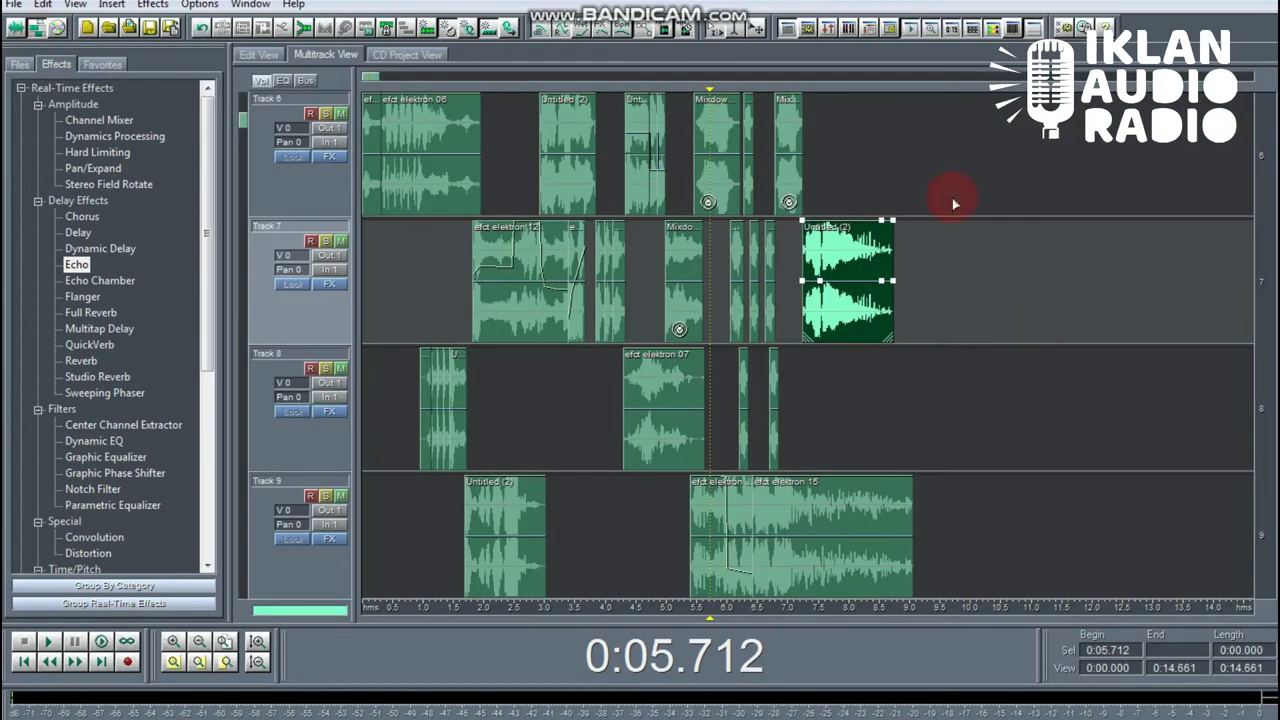
pyautogui.click(17, 65)
pyautogui.moveTo(60, 118); pyautogui.dragTo(870, 186)
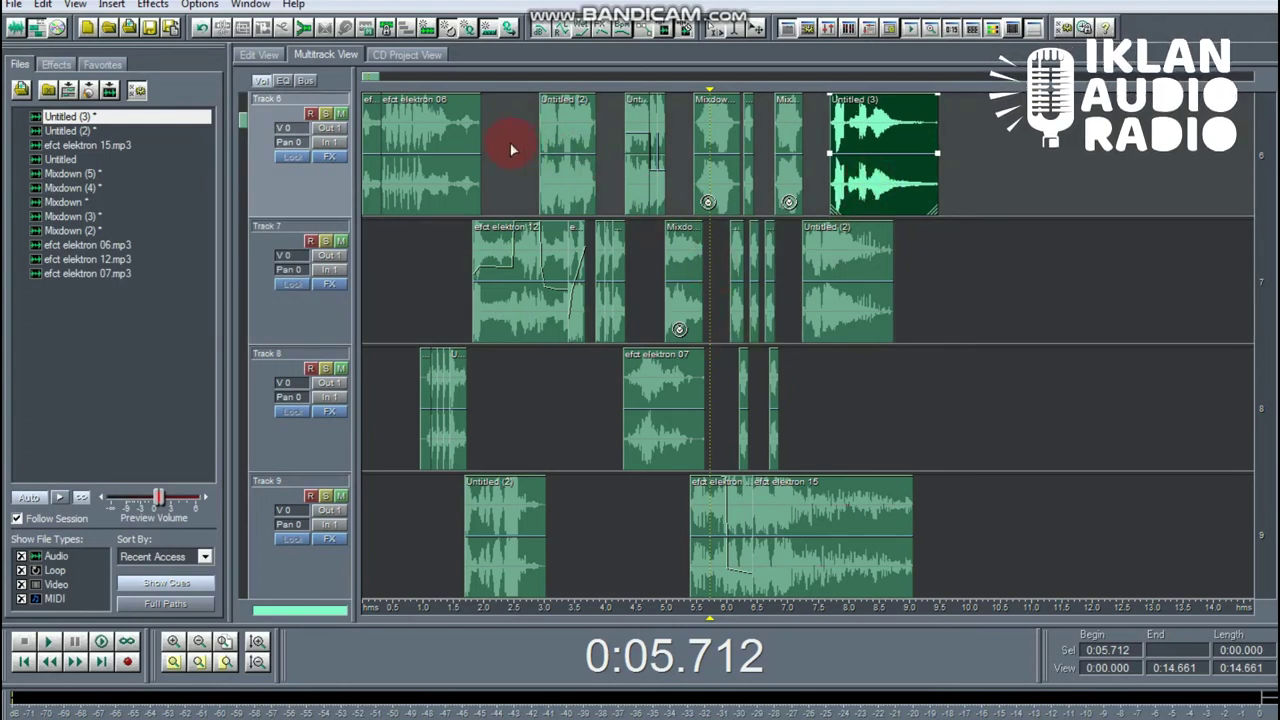
pyautogui.click(369, 202)
pyautogui.press('space')
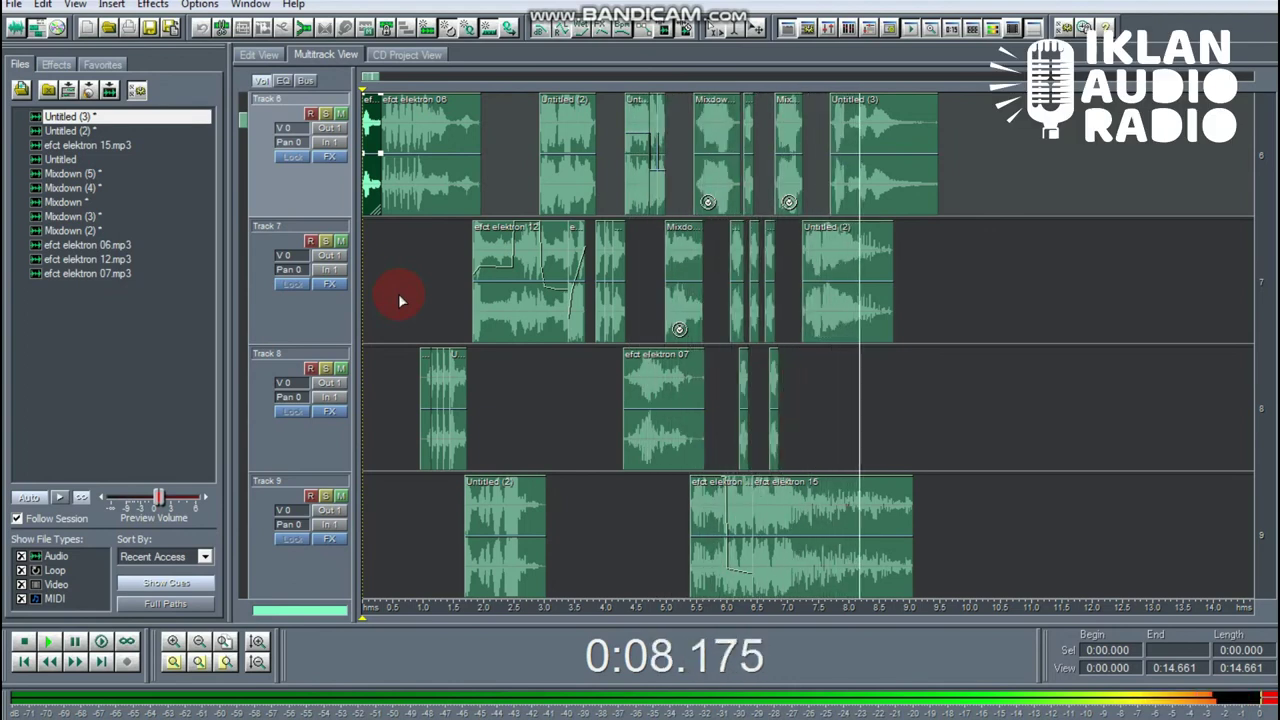
# Step: Shift the Untitled (3) clip on Track 6 to start at about 0:07.8 and play from 0:08.000
pyautogui.moveTo(851, 177); pyautogui.dragTo(866, 178)
pyautogui.press('space')
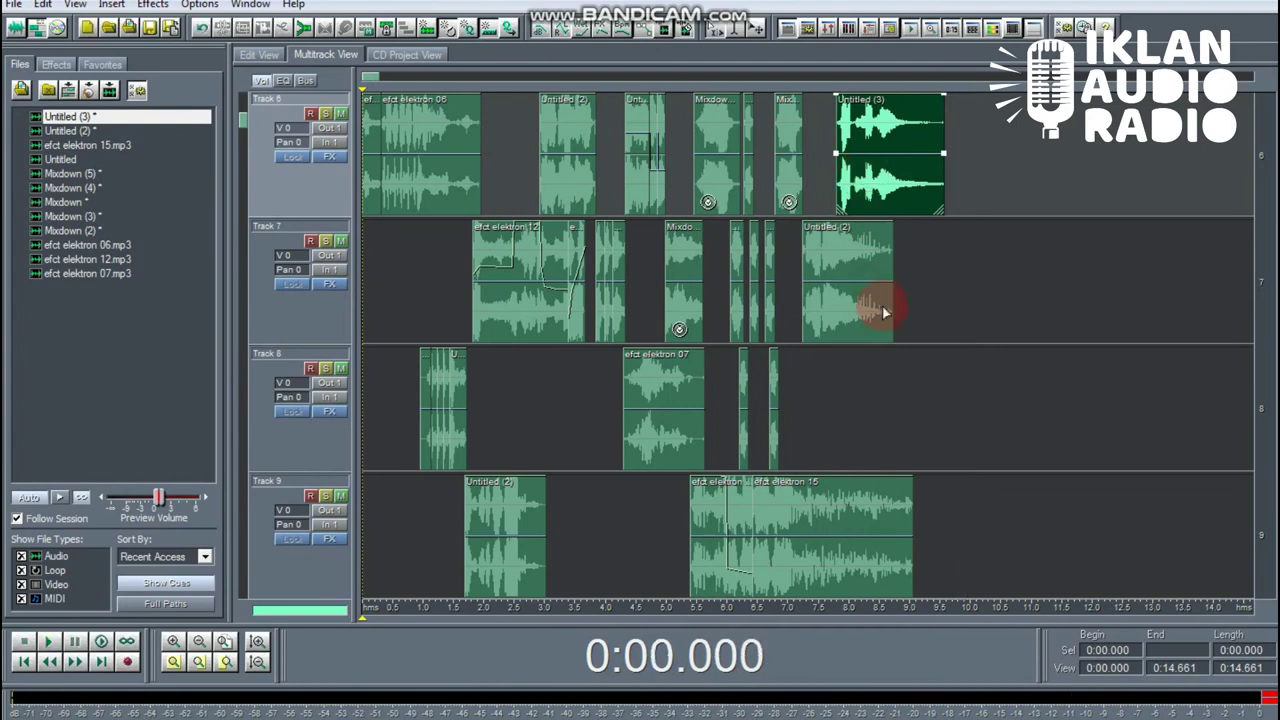
pyautogui.click(848, 280)
pyautogui.press('space')
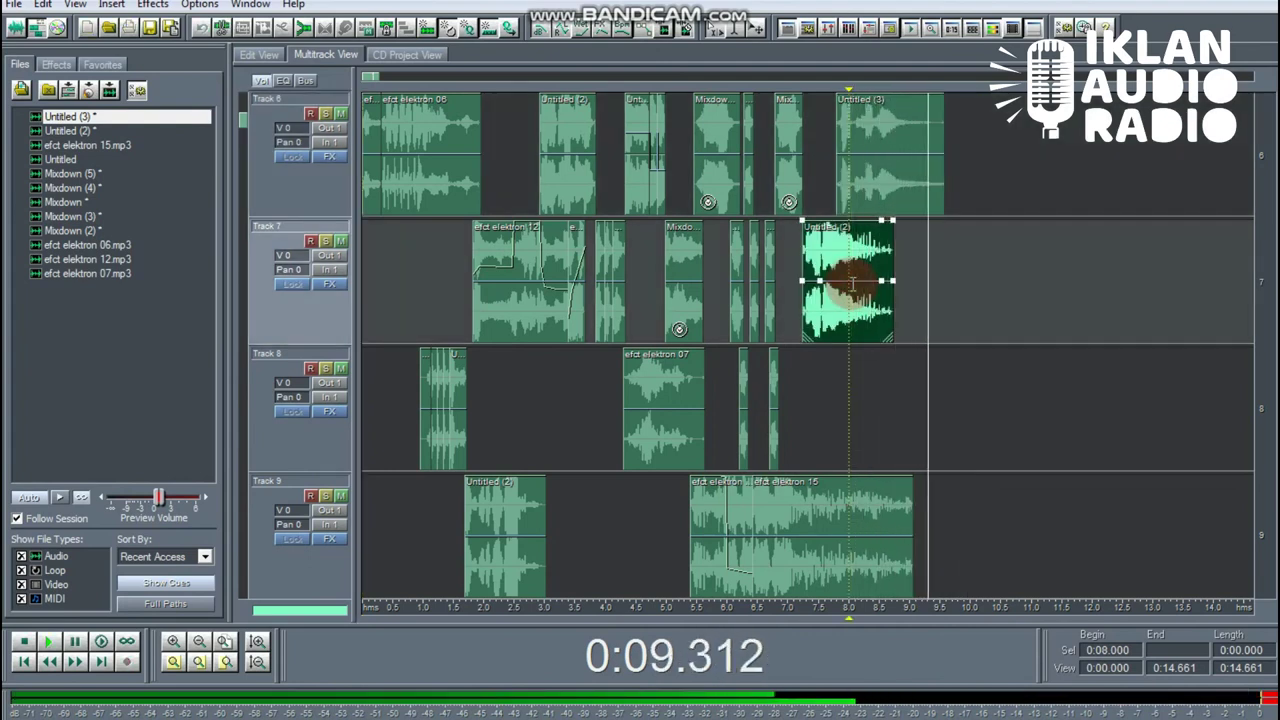
pyautogui.press('space')
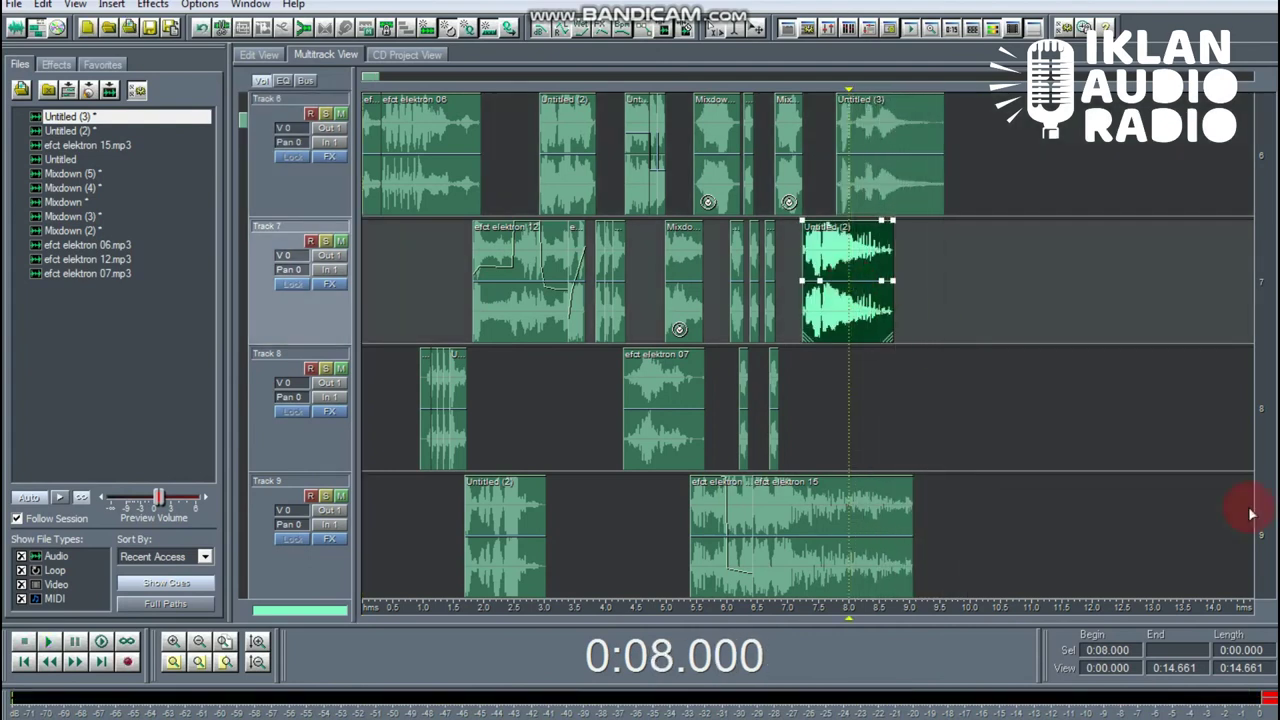
# Step: Shape the volume envelope of the last efct elektron 15 clip on Track 9, lowered until about 0:06.8 and rising to full near 0:07.1
pyautogui.click(225, 641)
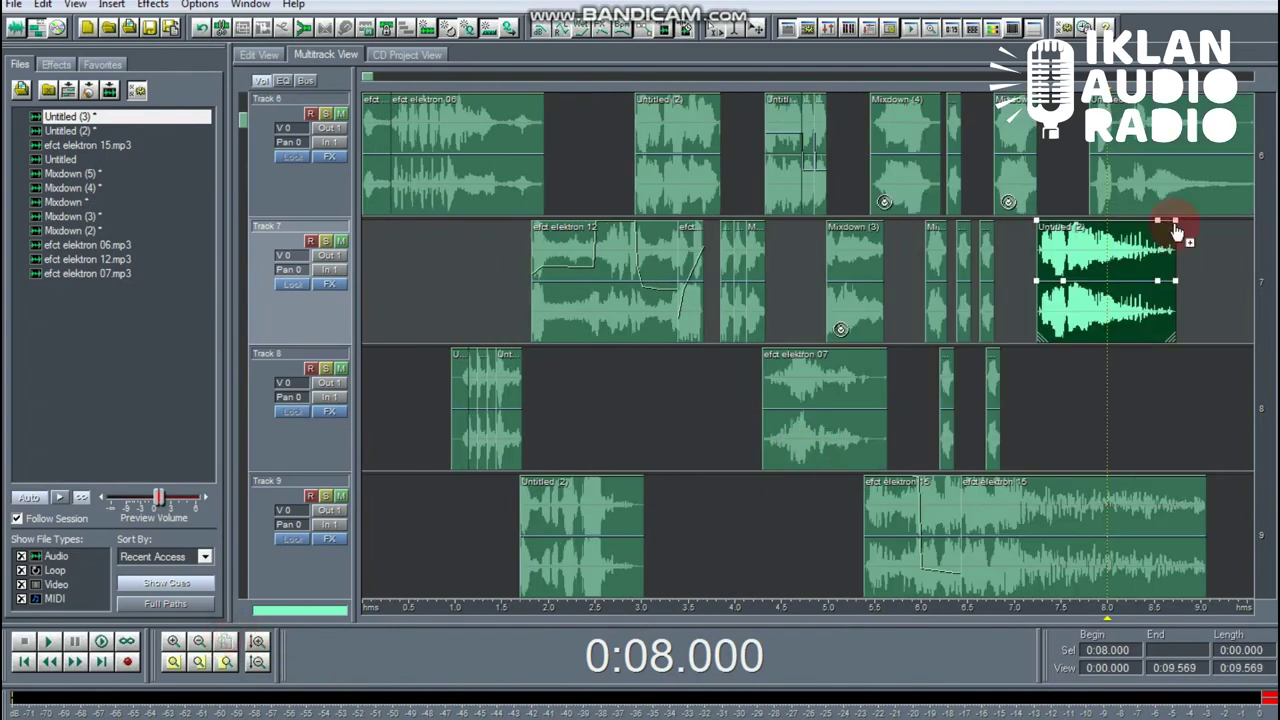
pyautogui.moveTo(1218, 607); pyautogui.dragTo(1134, 606)
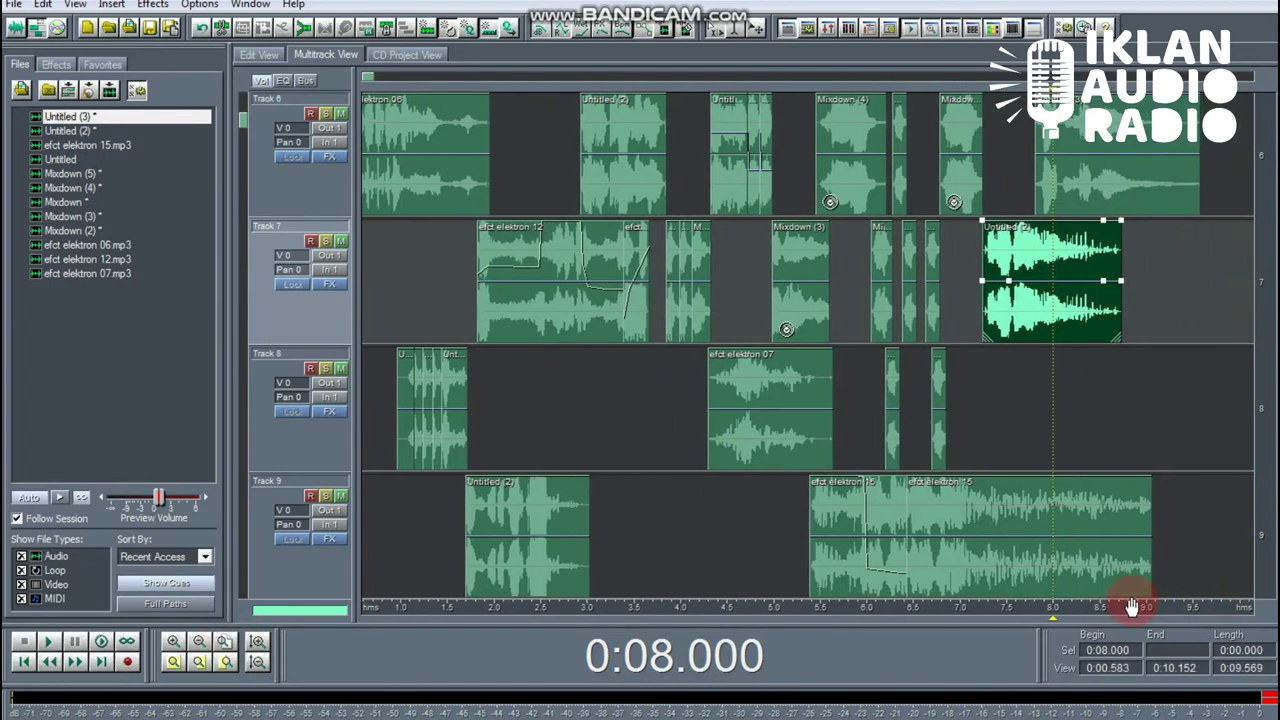
pyautogui.click(1046, 575)
pyautogui.click(915, 550)
pyautogui.click(938, 485)
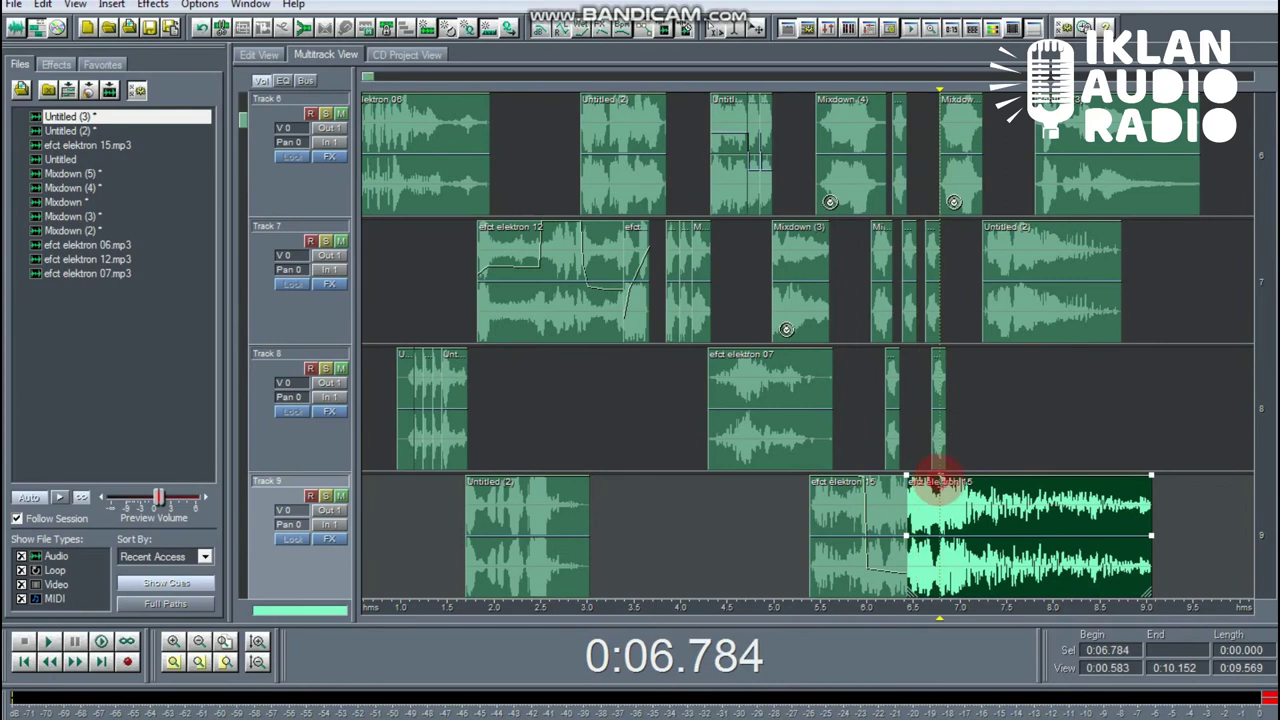
pyautogui.moveTo(963, 487); pyautogui.dragTo(944, 541)
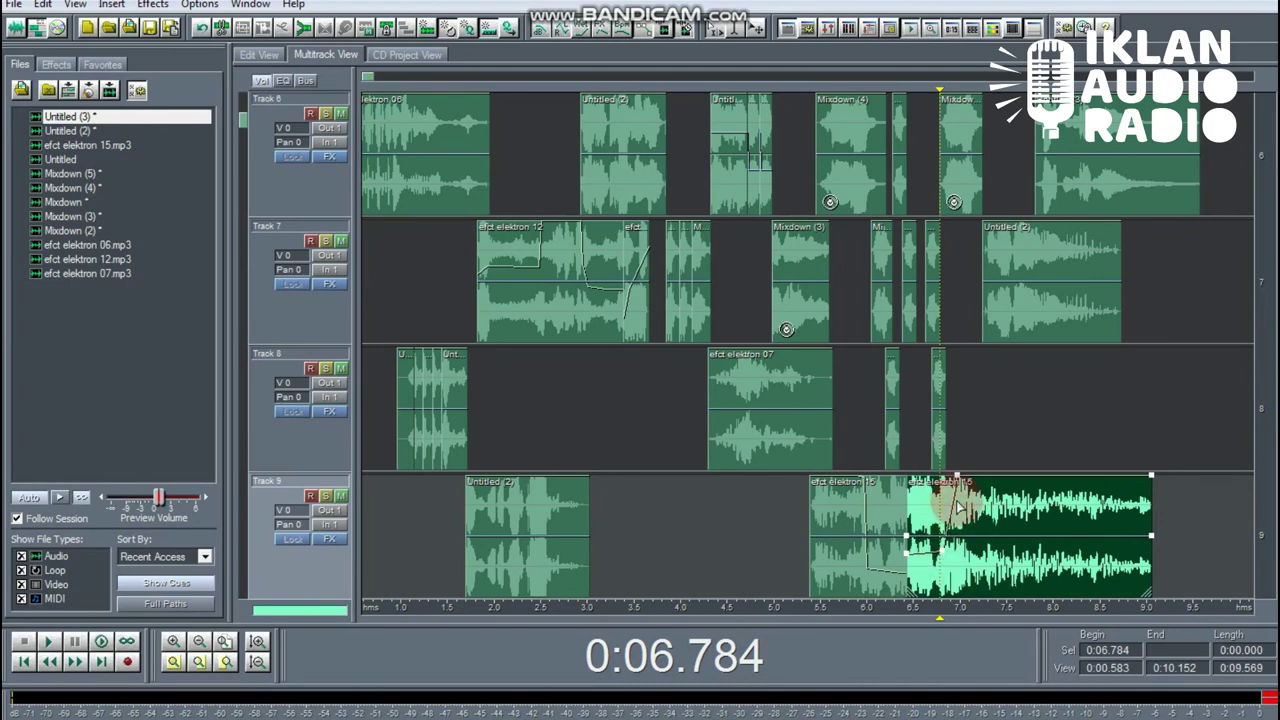
pyautogui.click(958, 318)
pyautogui.click(975, 478)
pyautogui.click(957, 482)
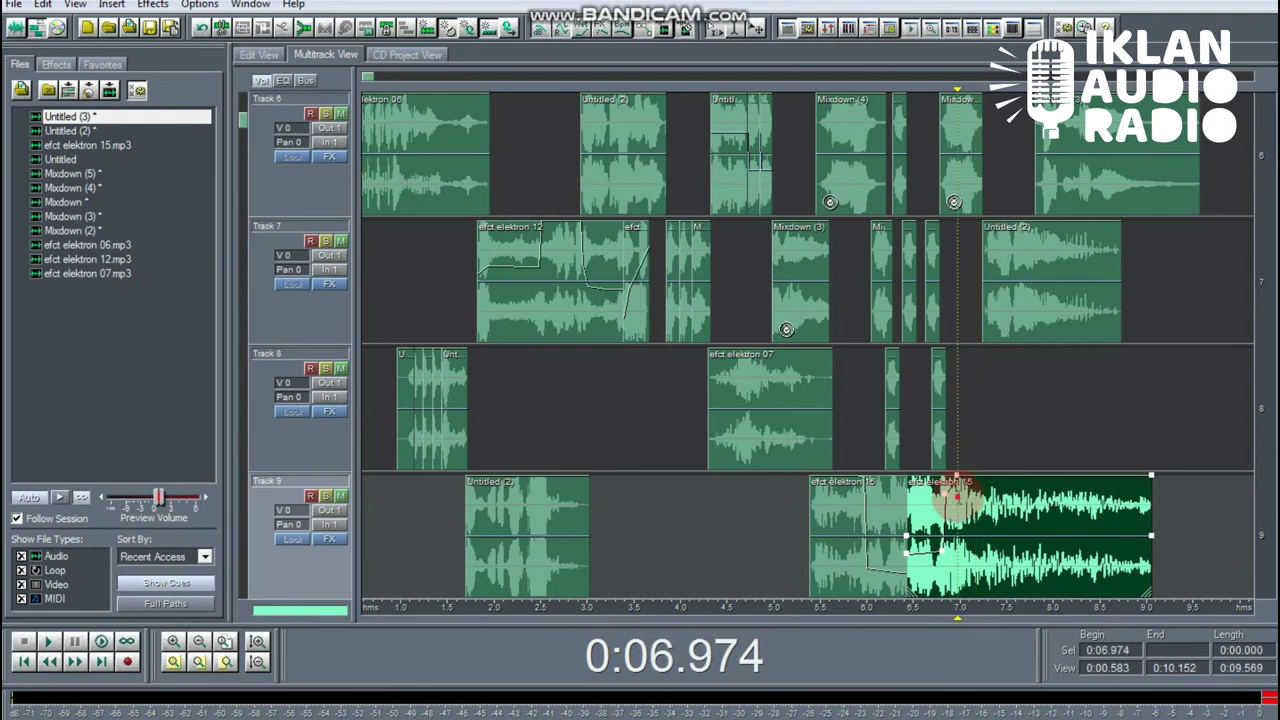
# Step: Play the whole multitrack session from 0:00.000 to review the arrangement
pyautogui.hscroll(-2, 694, 271)
pyautogui.click(694, 271)
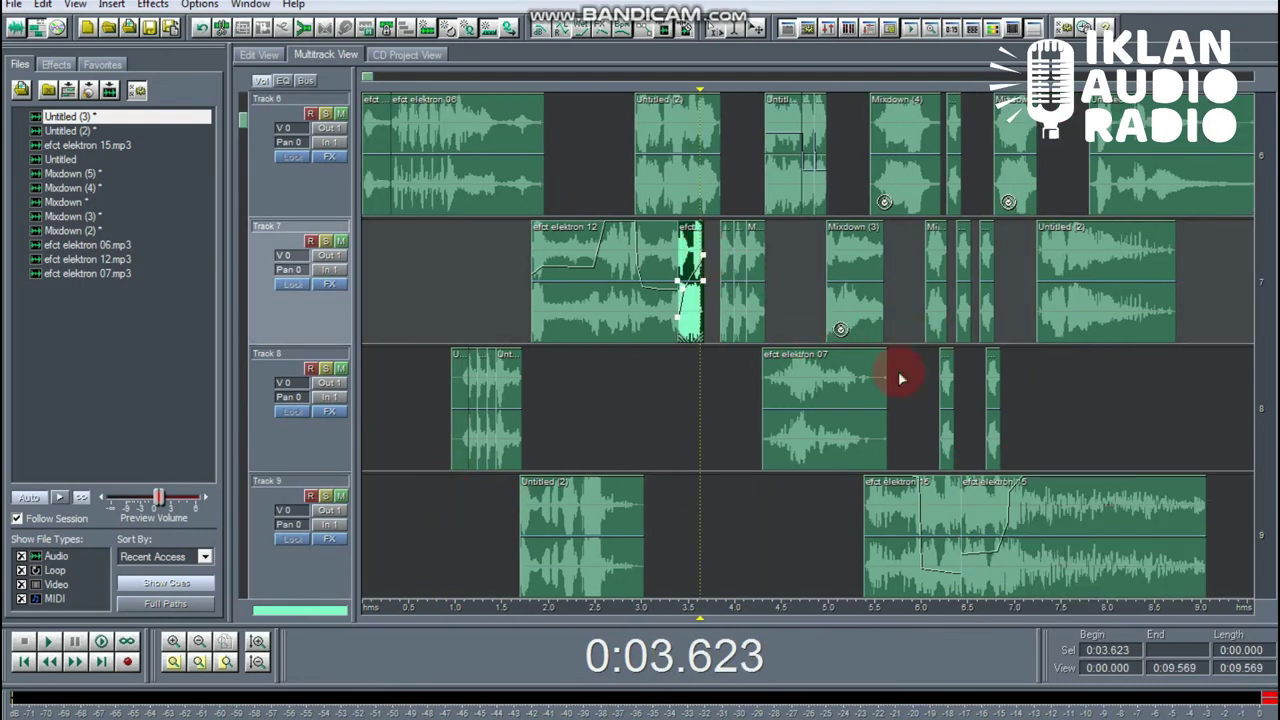
pyautogui.click(366, 277)
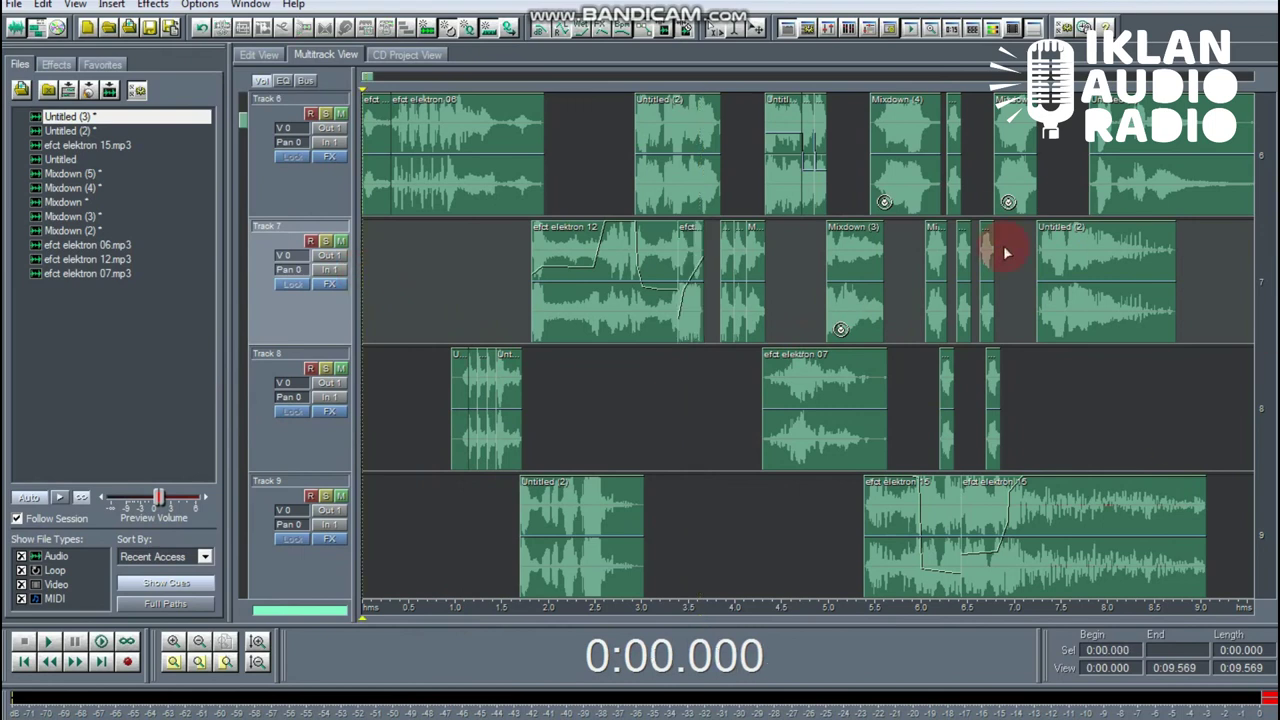
pyautogui.click(405, 636)
pyautogui.click(414, 592)
pyautogui.press('space')
# Step: Fade down the end of the last efct elektron 15 clip on Track 9 with volume envelope points starting at about 0:08.5
pyautogui.click(1192, 573)
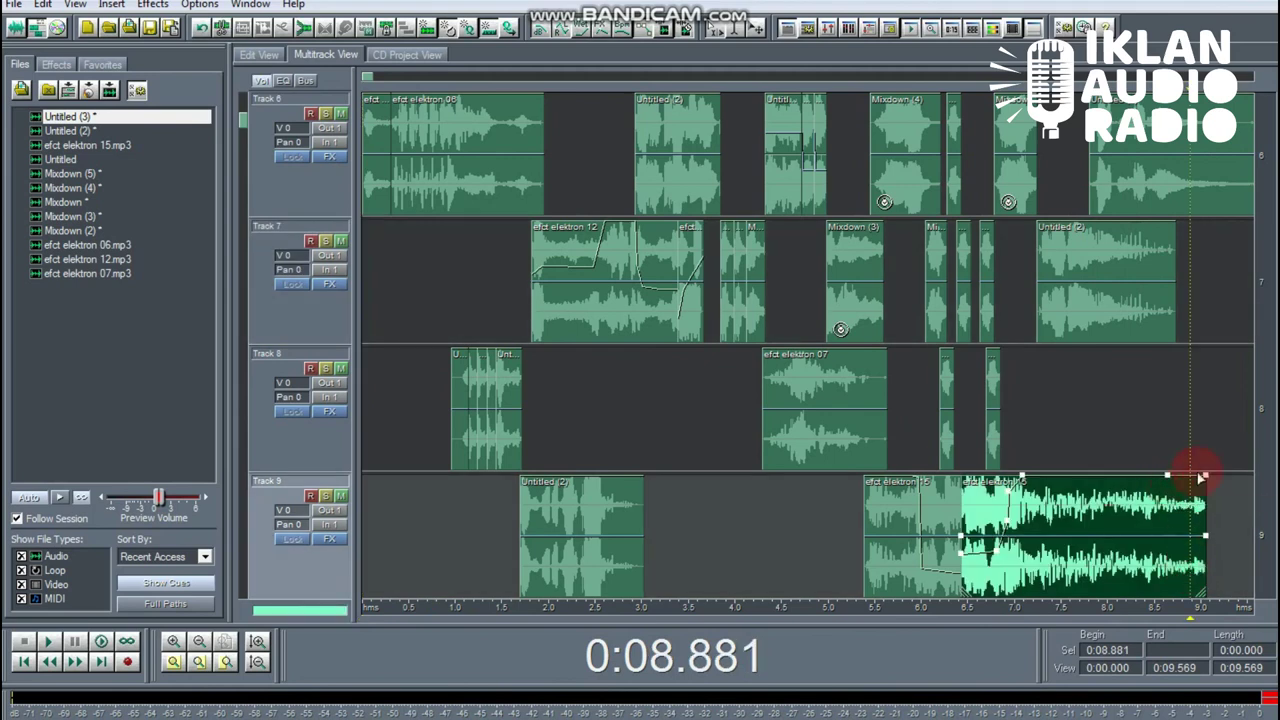
pyautogui.moveTo(1204, 476); pyautogui.dragTo(1179, 535)
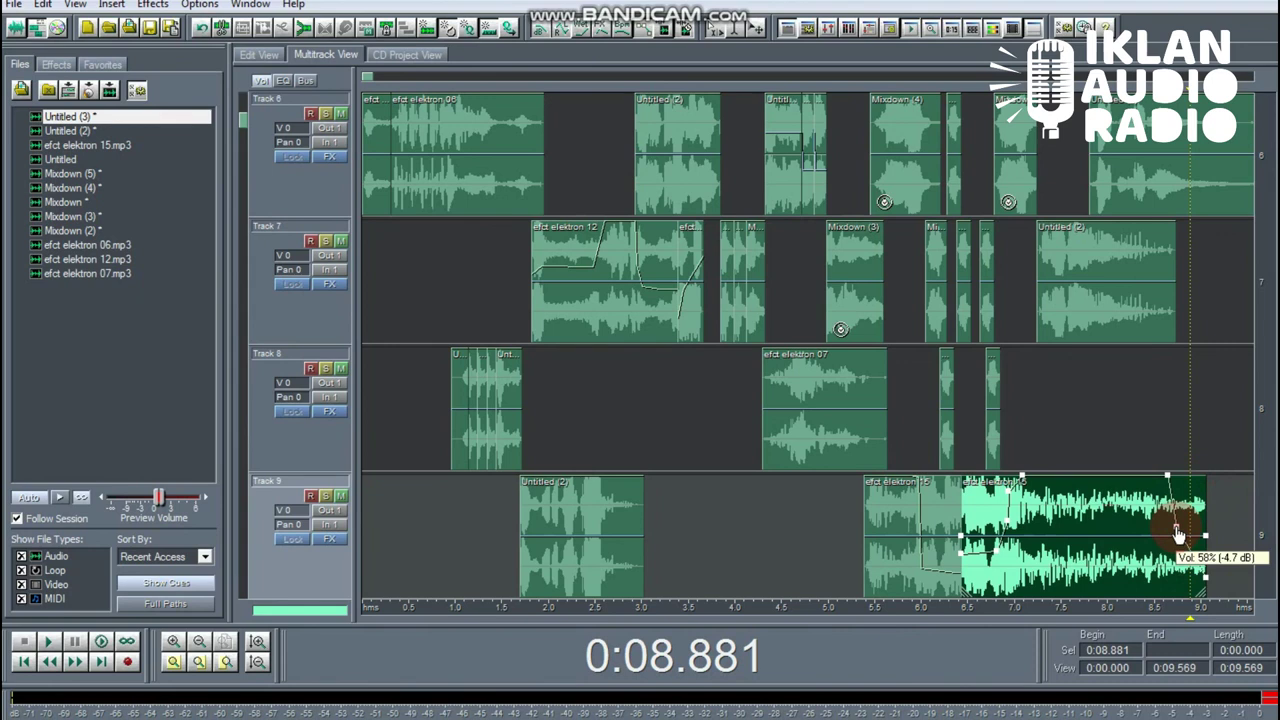
pyautogui.moveTo(1179, 535); pyautogui.dragTo(1179, 535)
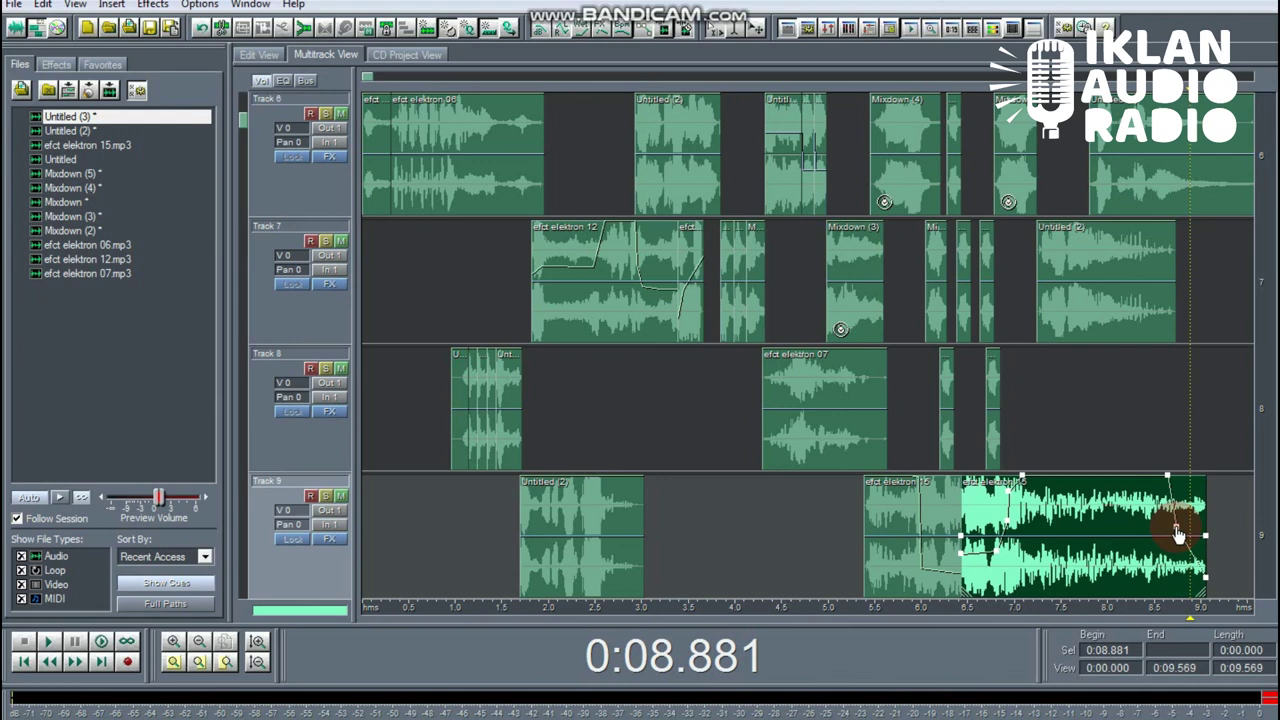
pyautogui.click(1177, 530)
pyautogui.moveTo(1168, 480); pyautogui.dragTo(1157, 477)
pyautogui.moveTo(1198, 570); pyautogui.dragTo(1206, 578)
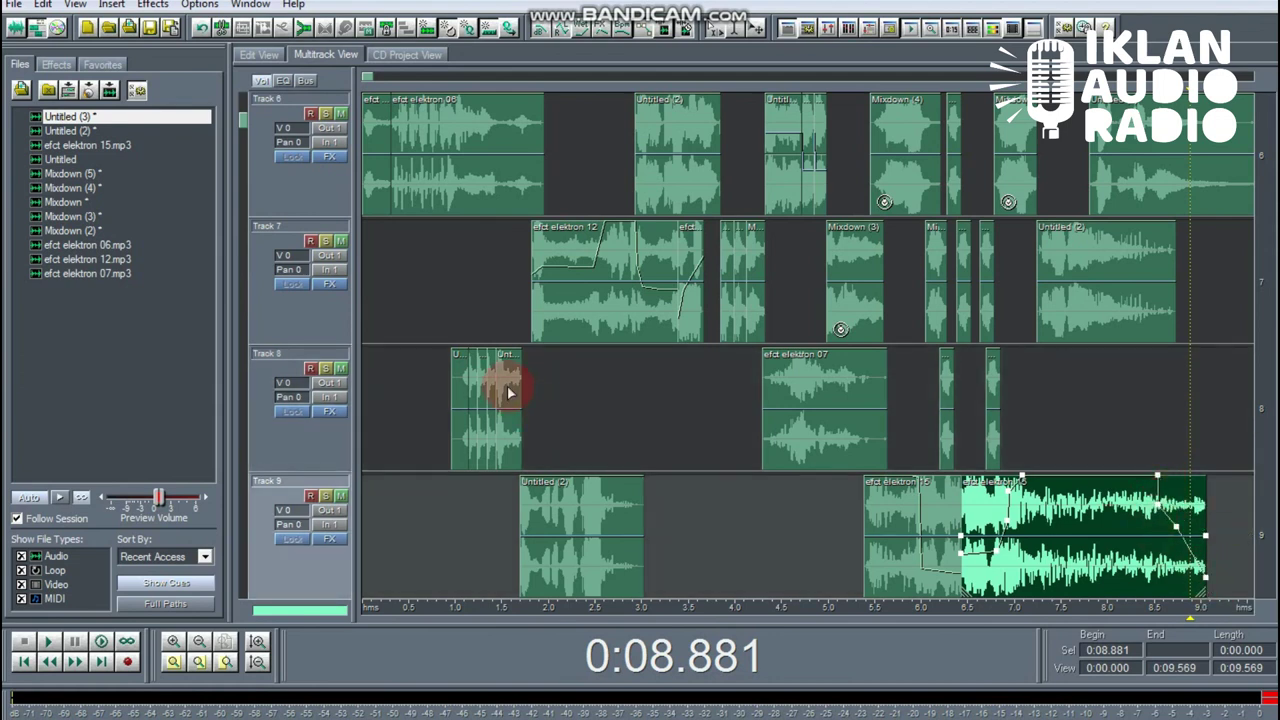